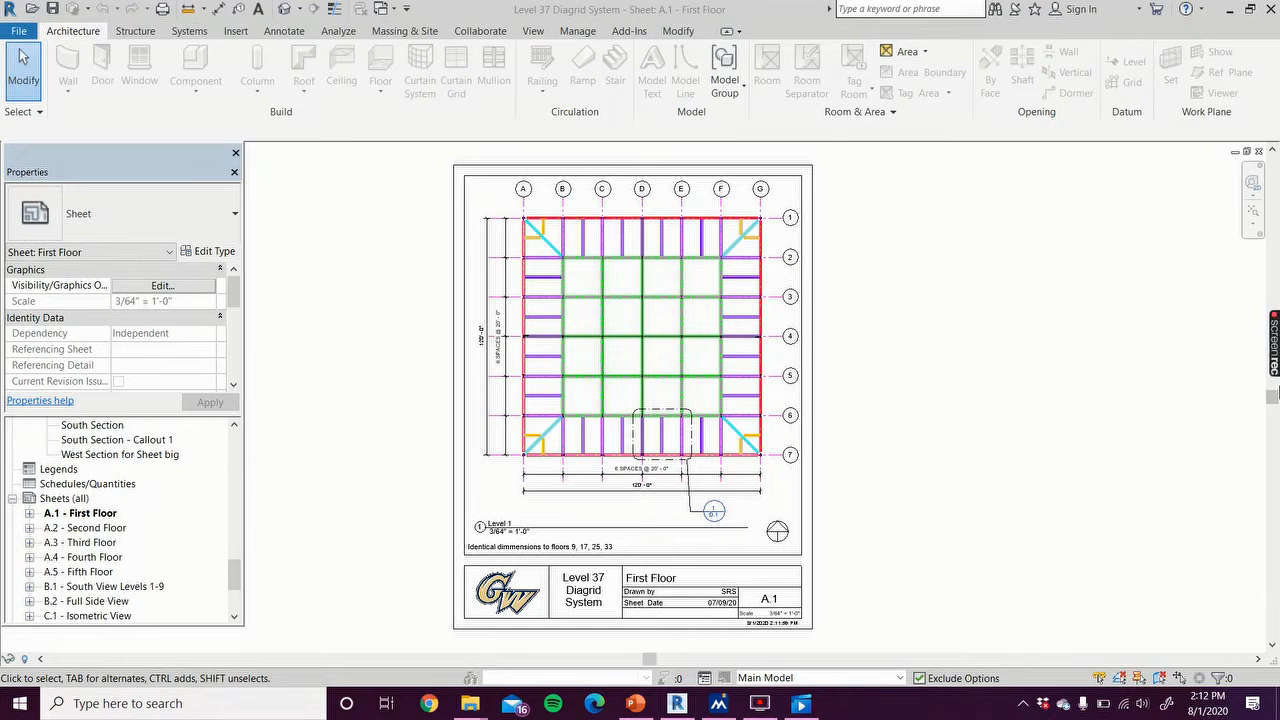
Step: Switch to the Tutorial_Level 10 Straight Skeleton System project and maximize its view window
click(1247, 152)
click(1008, 586)
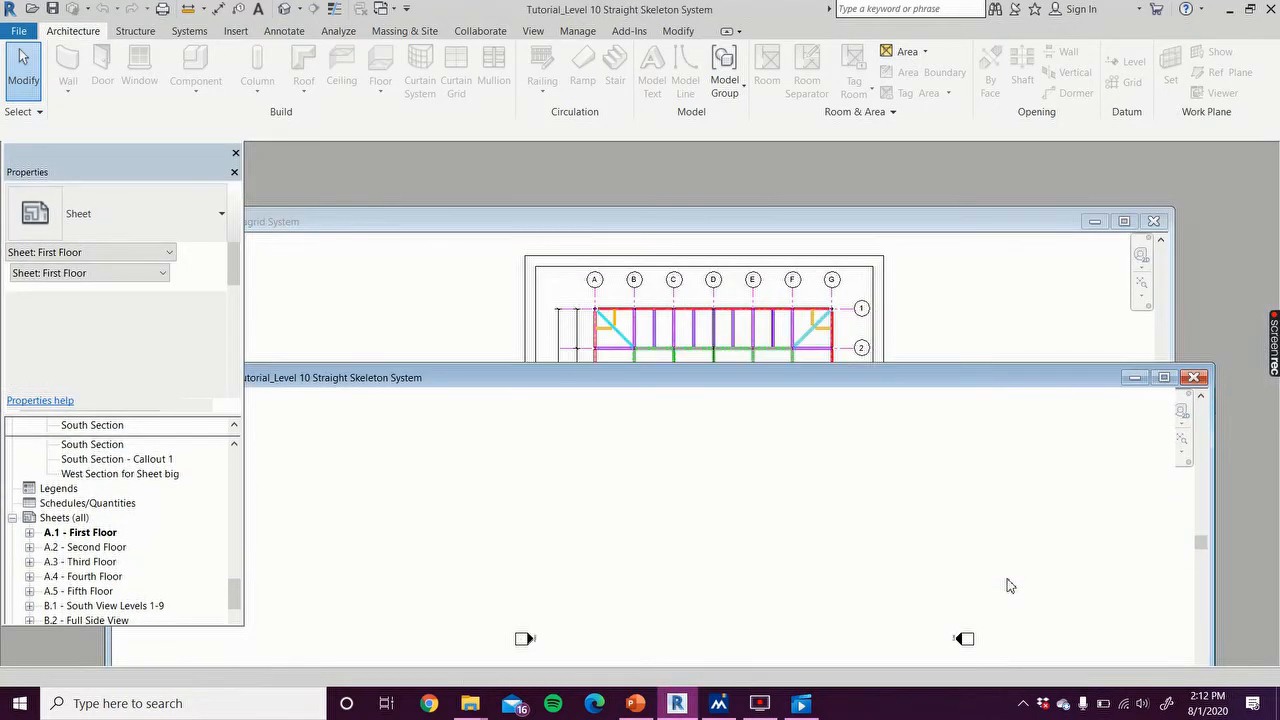
click(1164, 378)
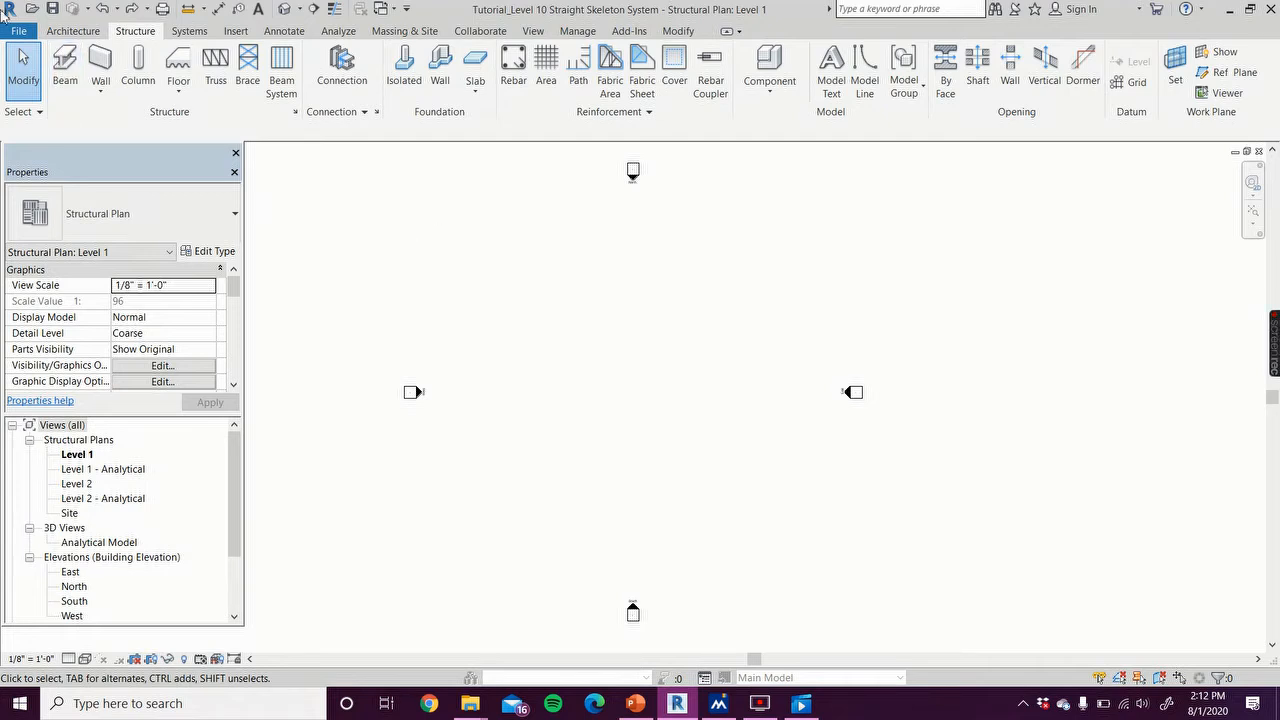
click(14, 32)
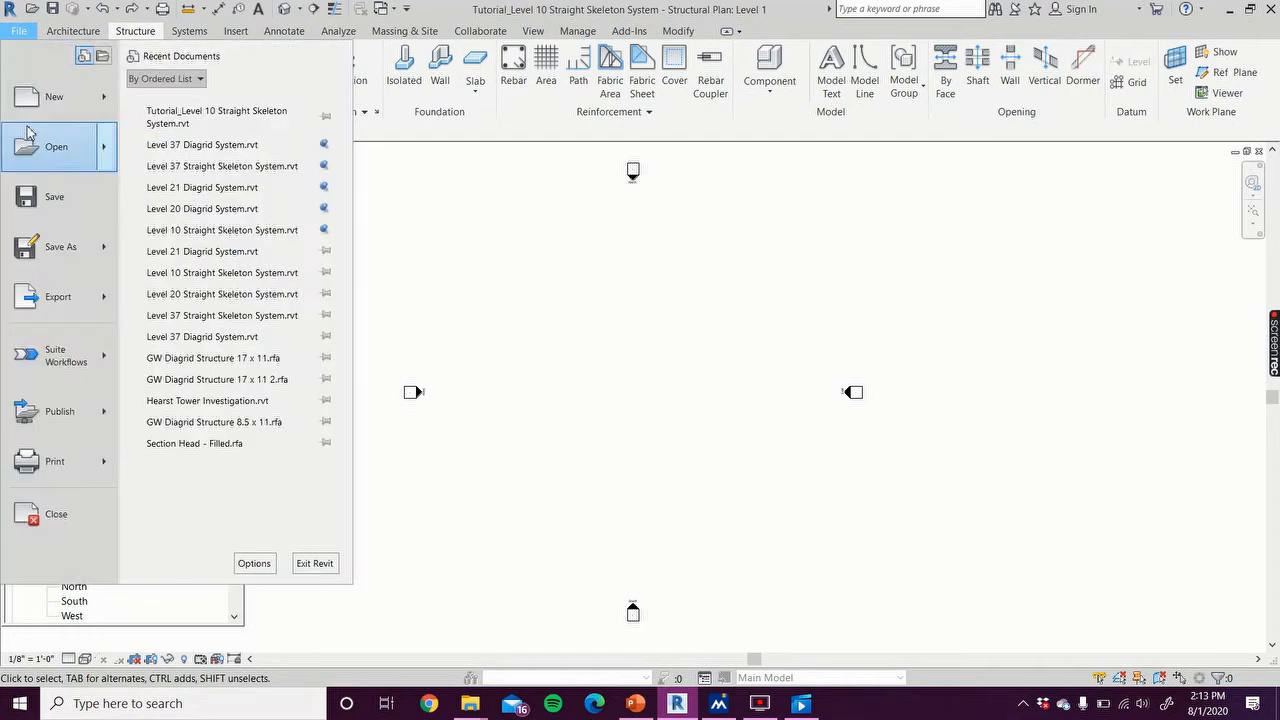
click(370, 198)
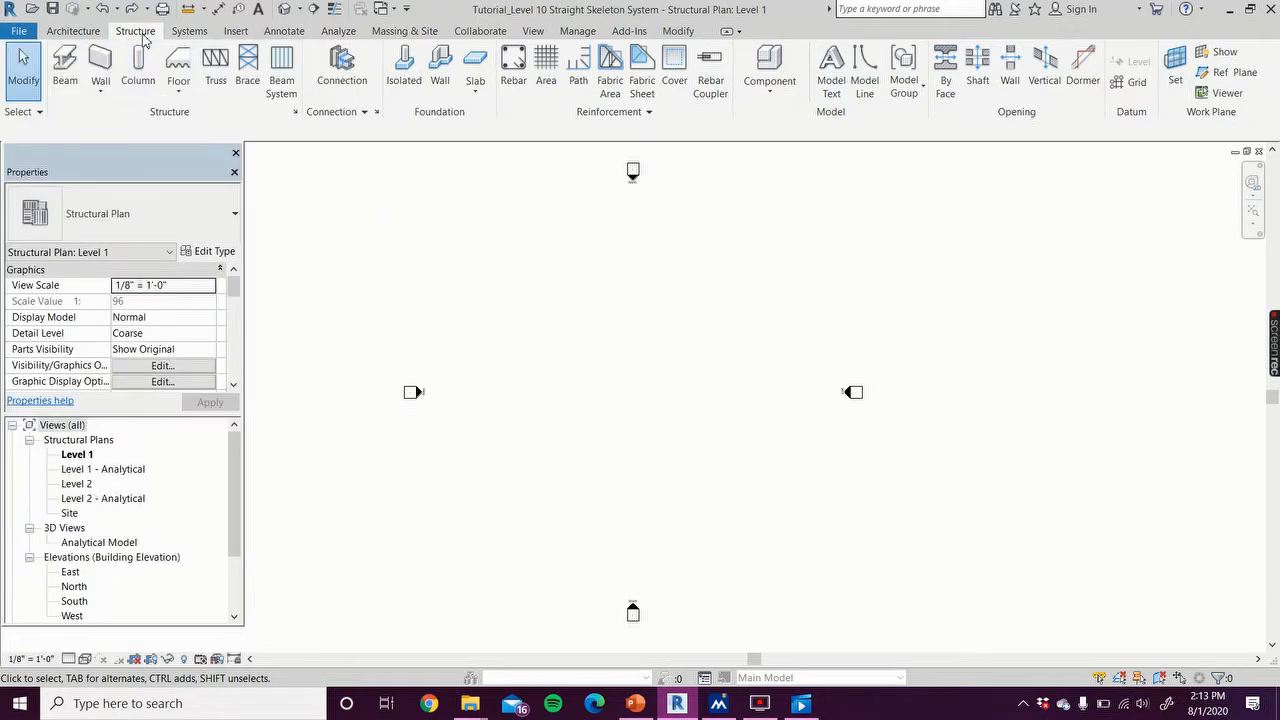
Step: Draw one vertical grid line between the north and south elevation markers, toward the west side of the Level 1 plan
click(1132, 90)
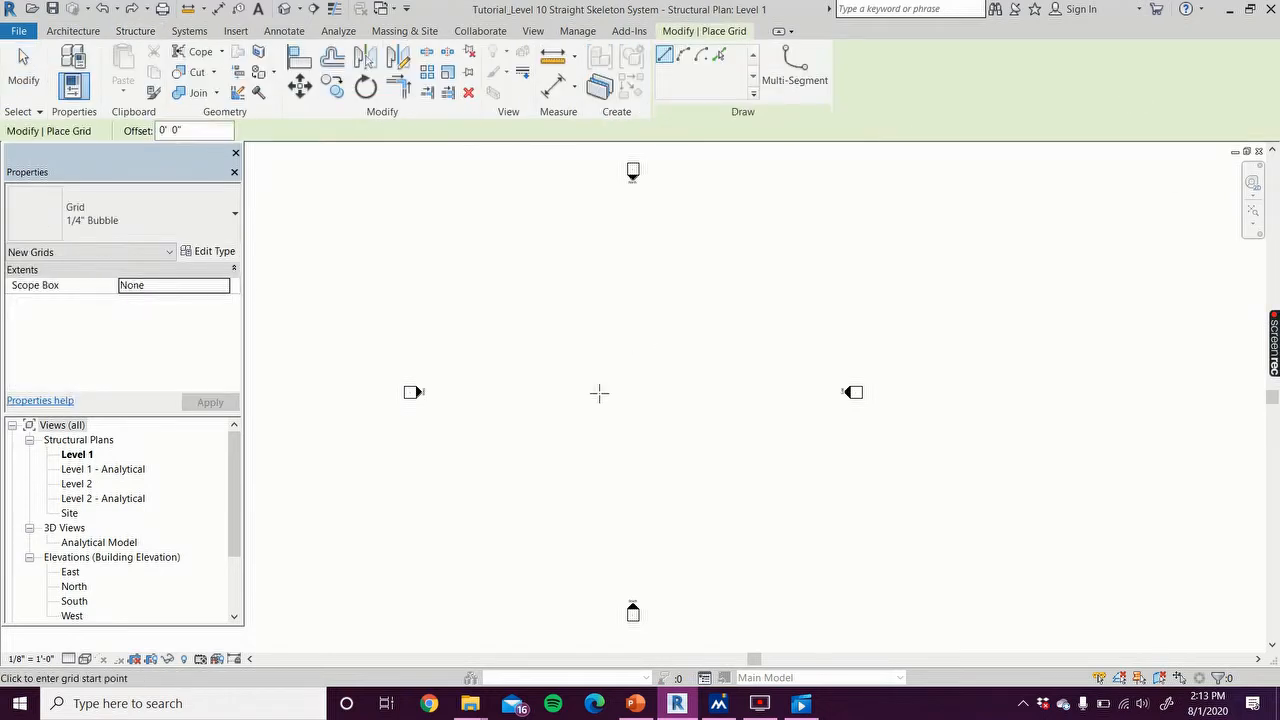
click(499, 552)
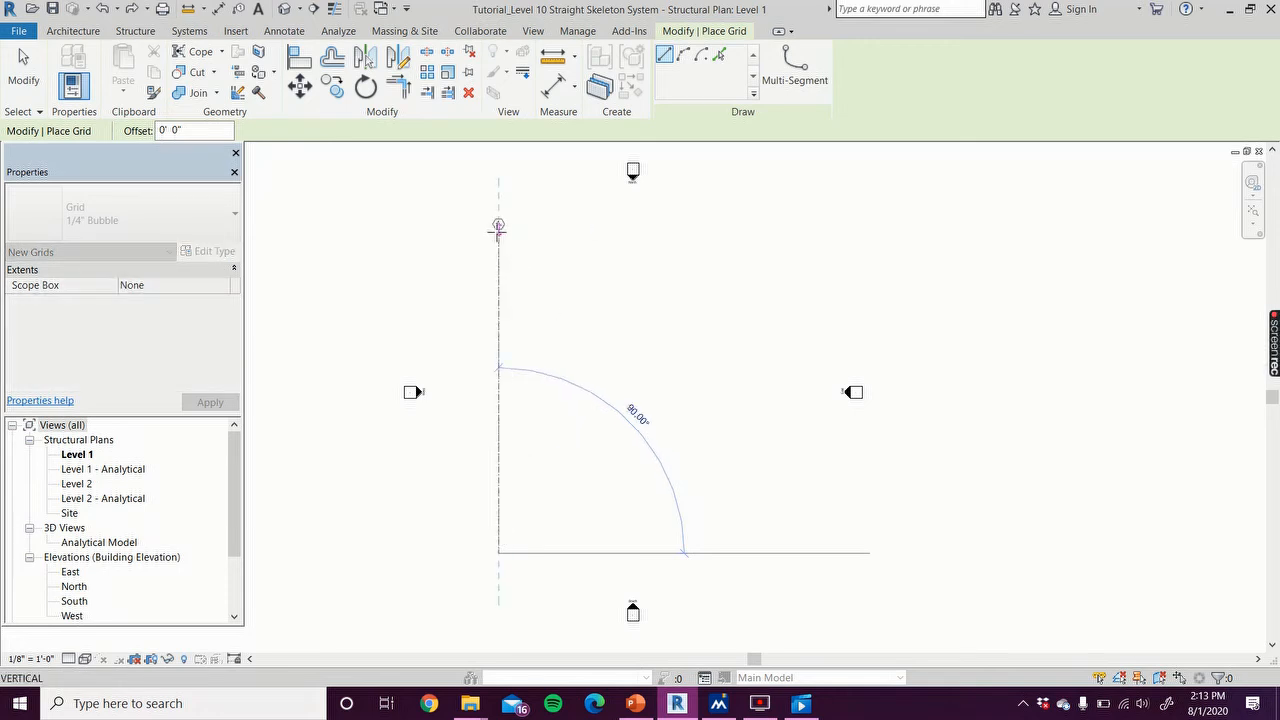
click(498, 228)
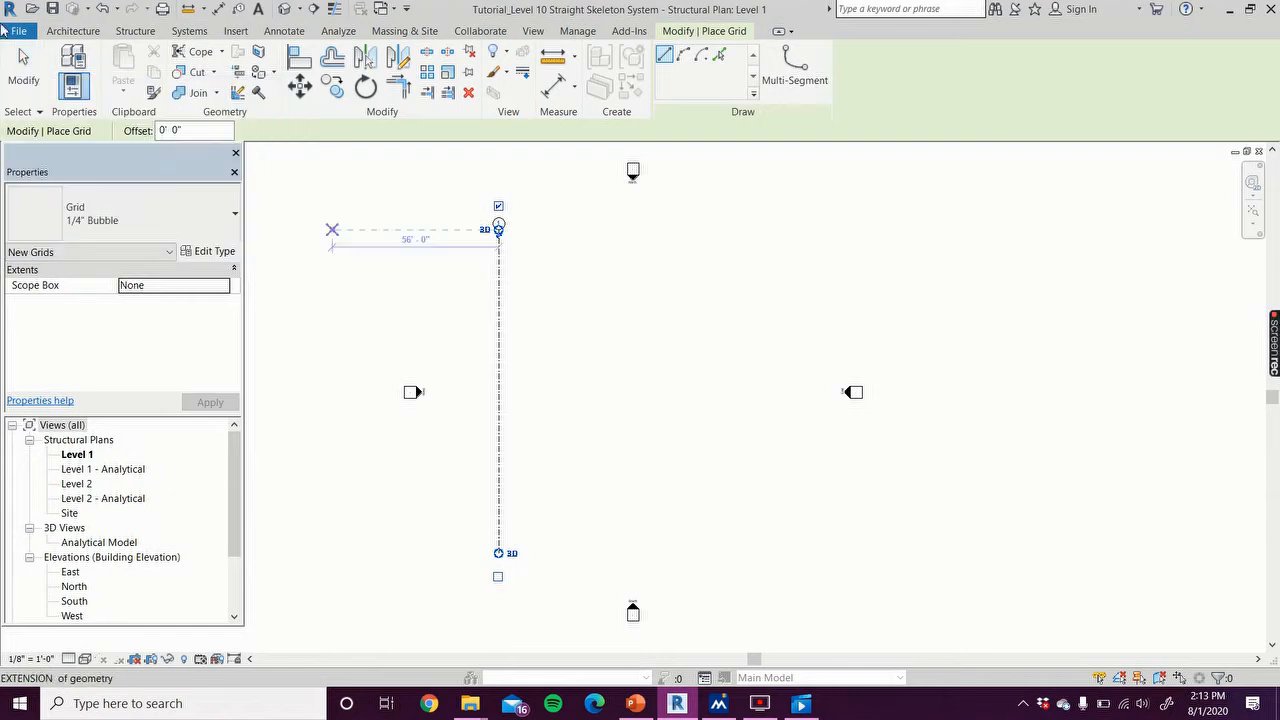
click(22, 72)
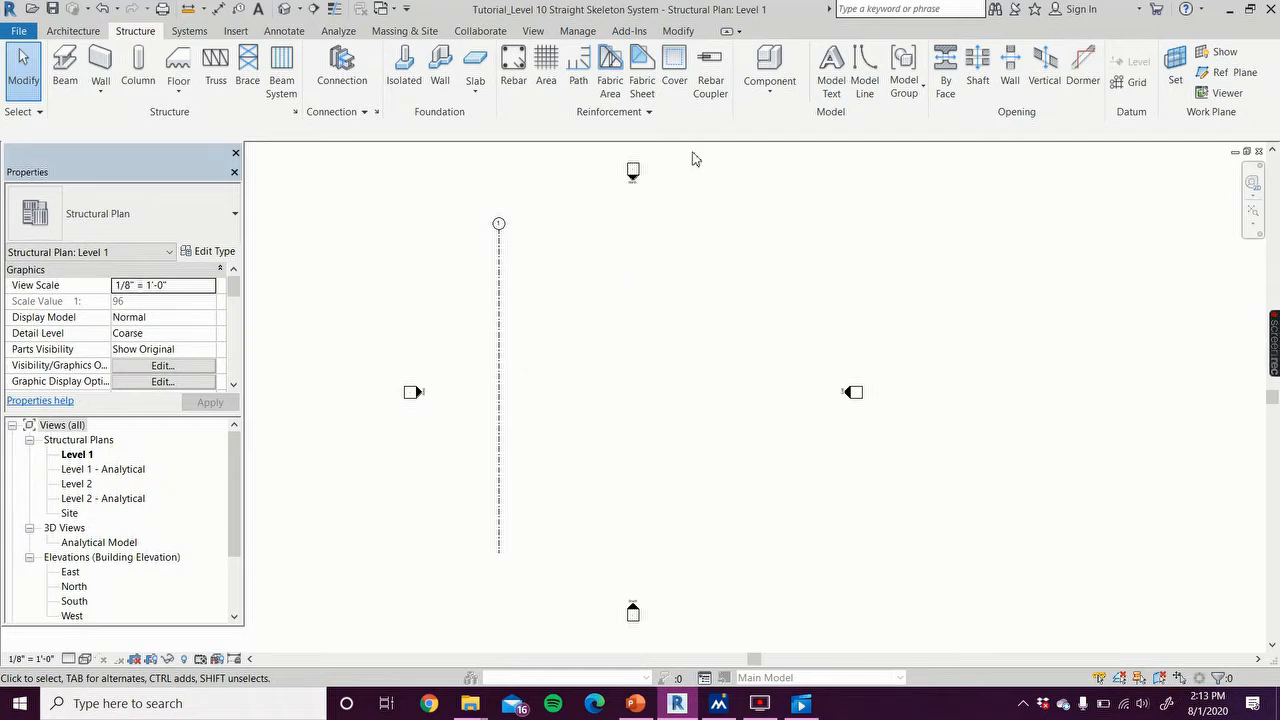
click(678, 33)
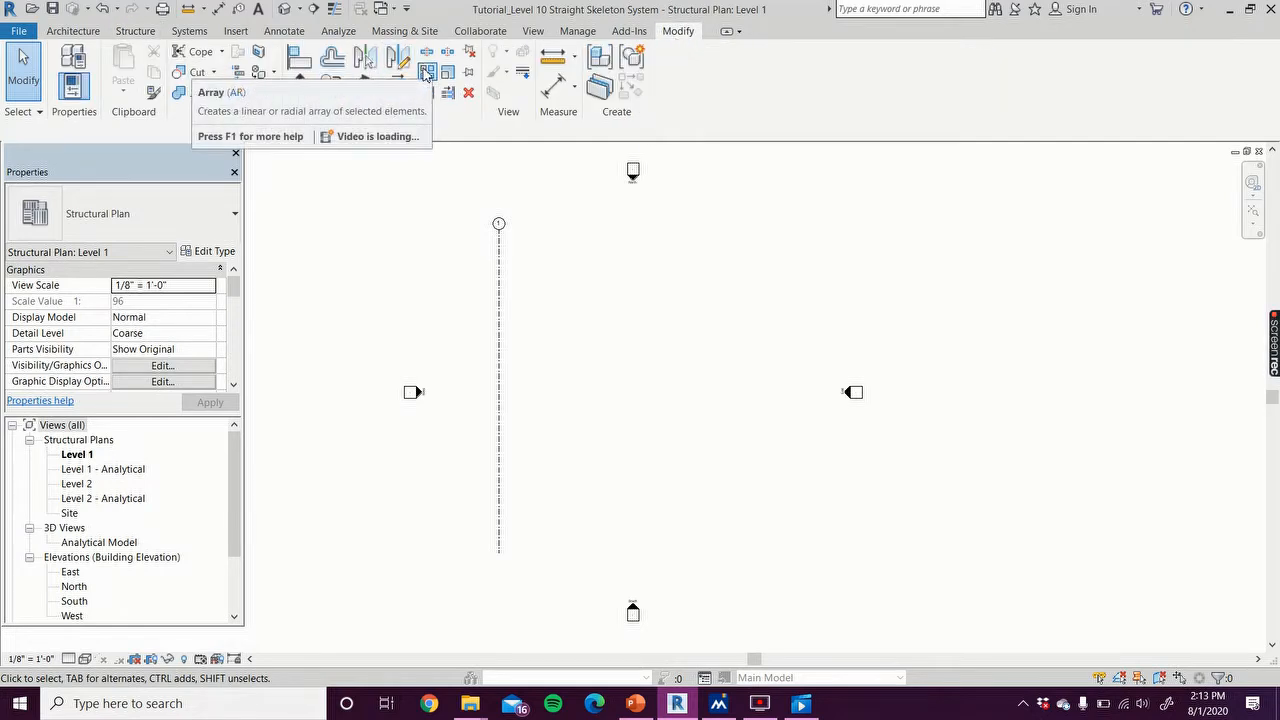
click(426, 74)
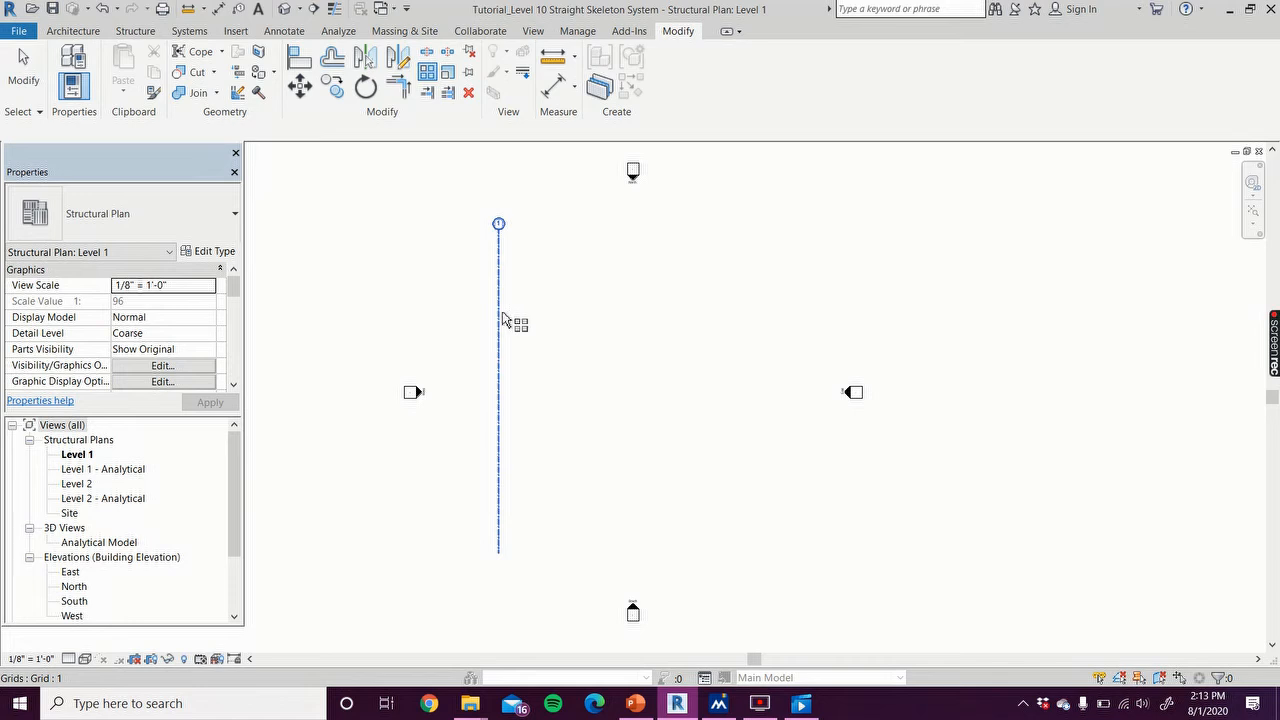
click(23, 70)
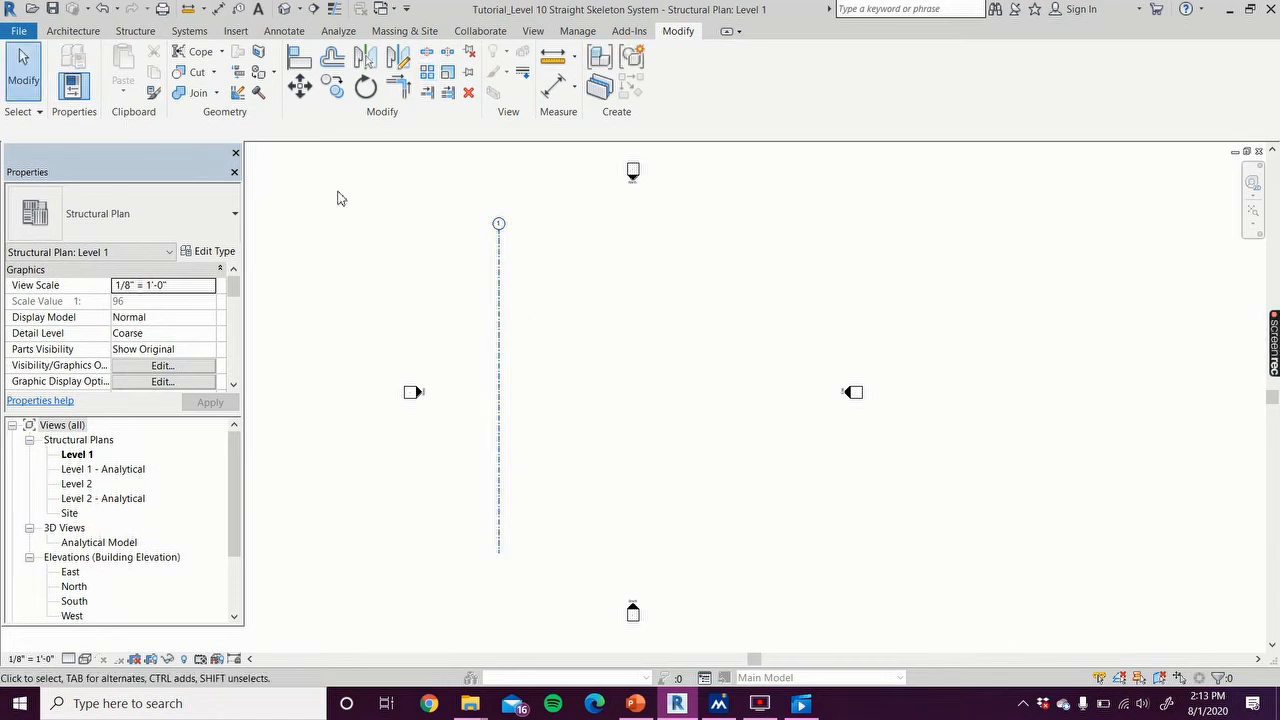
Step: Array the vertical grid line eastward as 7 grouped grids, with the second one placed 20' from the first
click(500, 287)
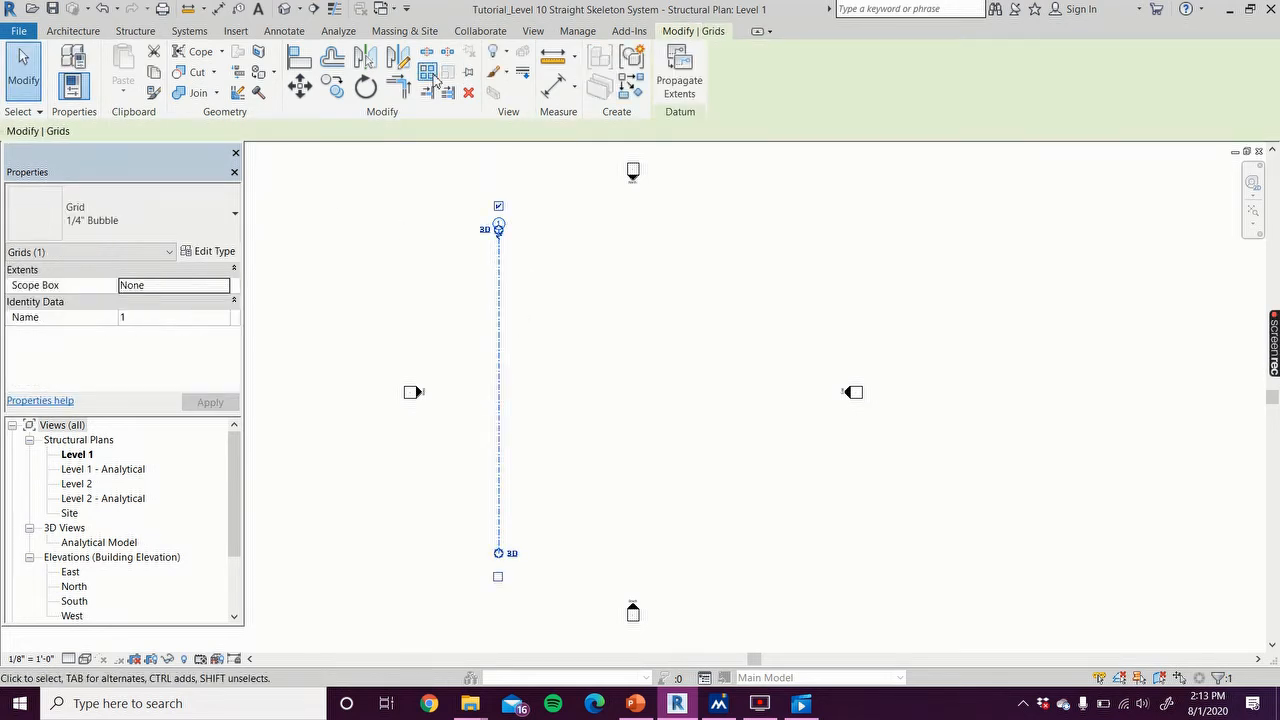
click(428, 73)
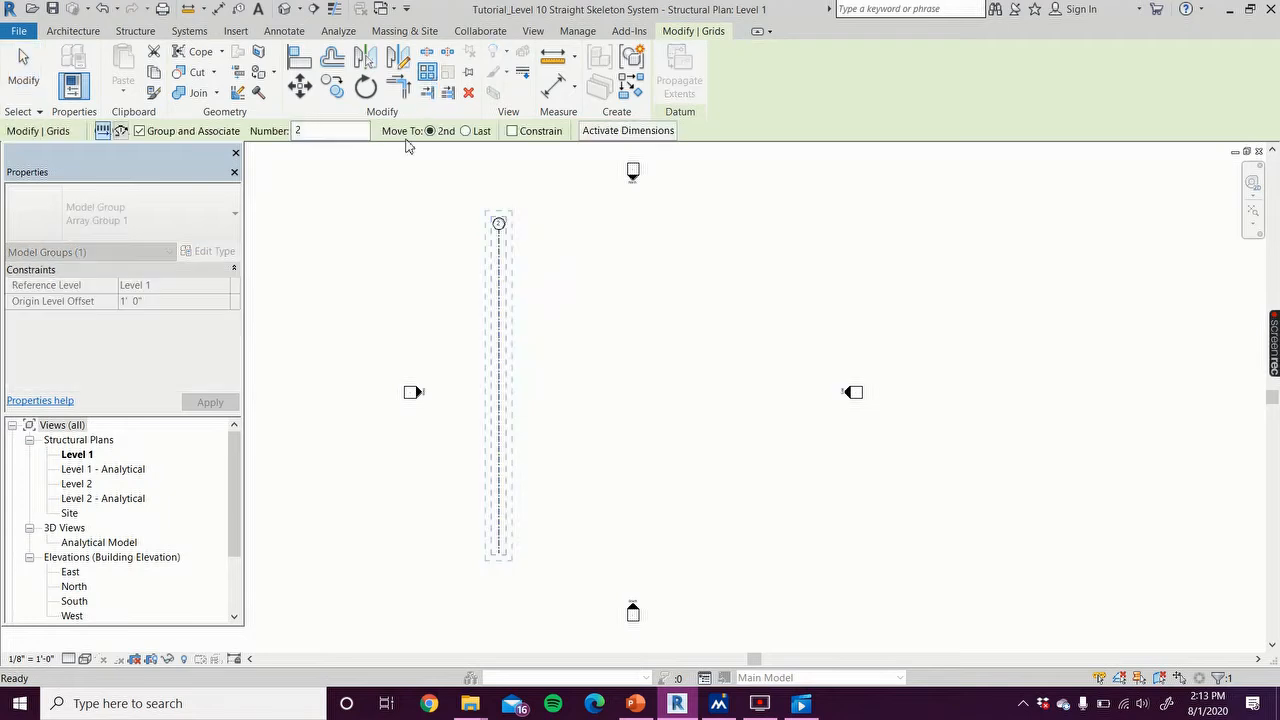
double_click(323, 133)
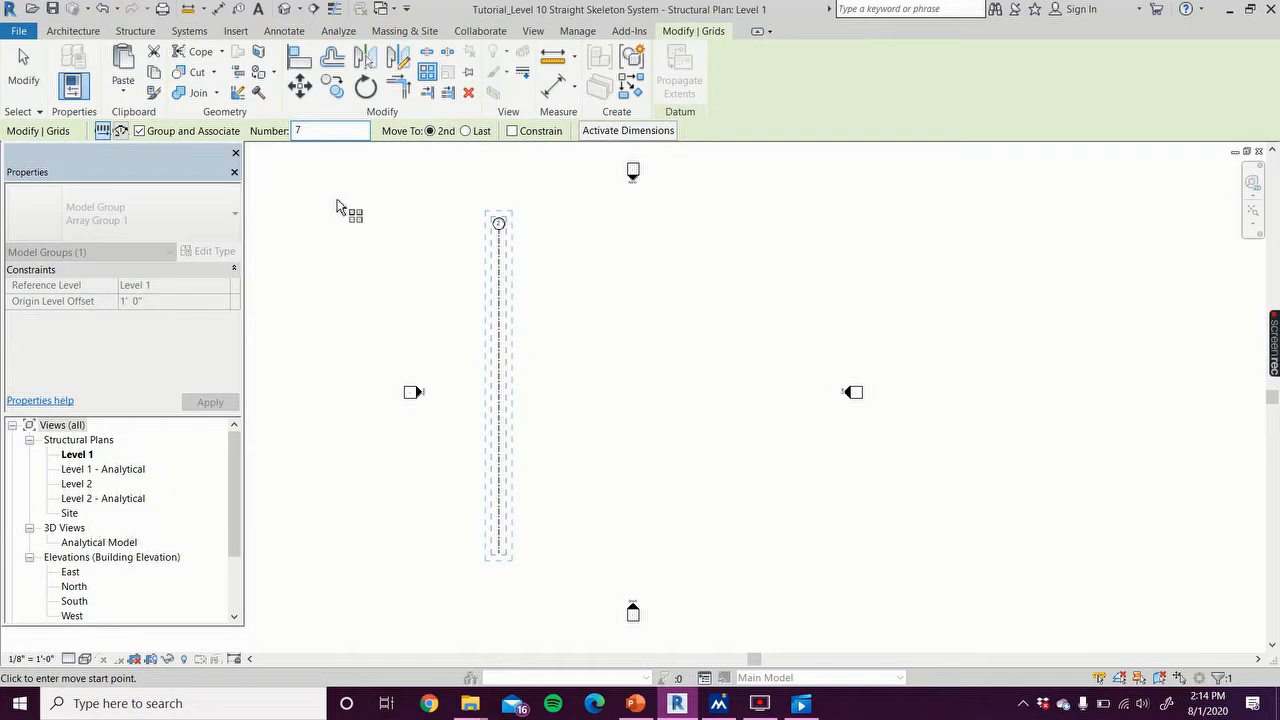
click(499, 250)
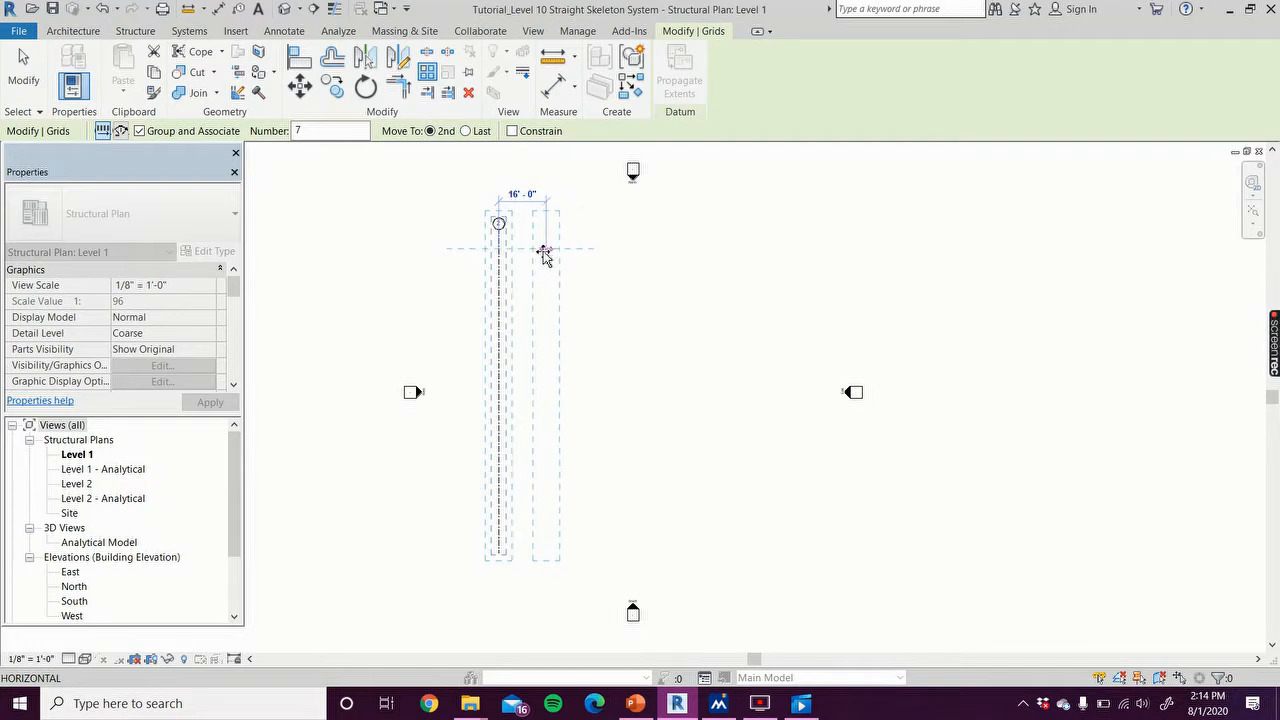
text(20)
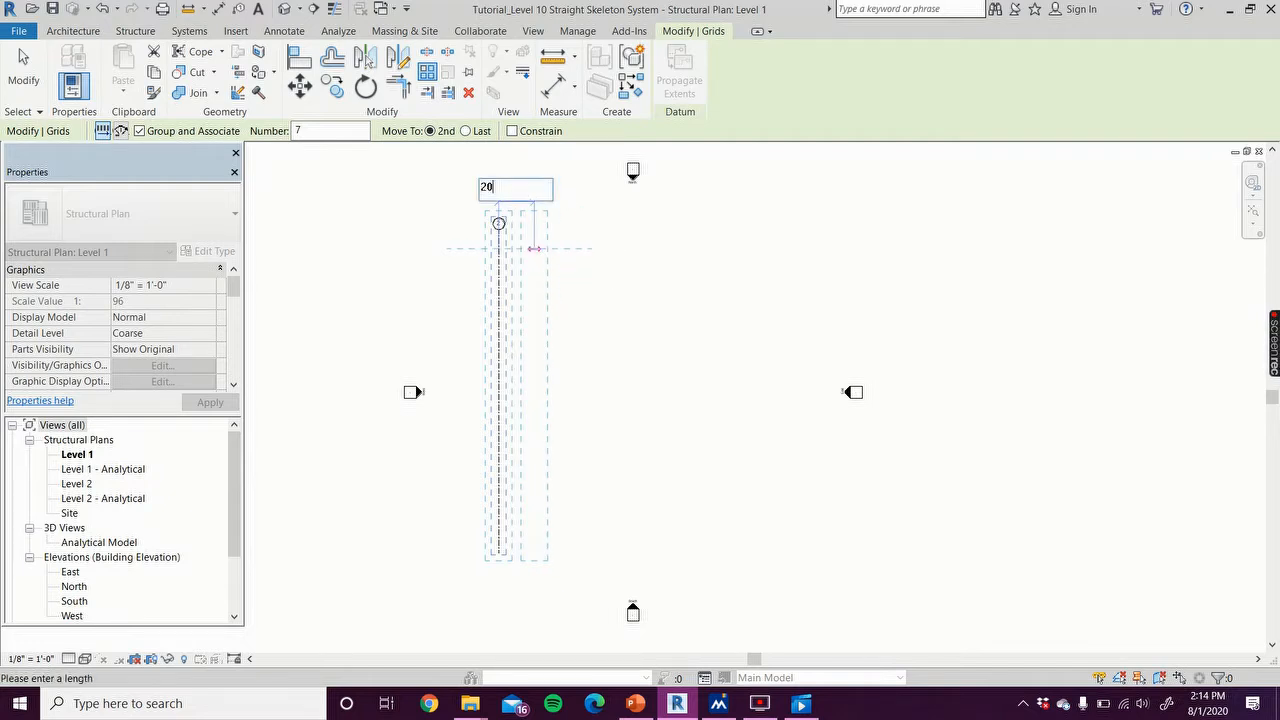
text(')
key(Return)
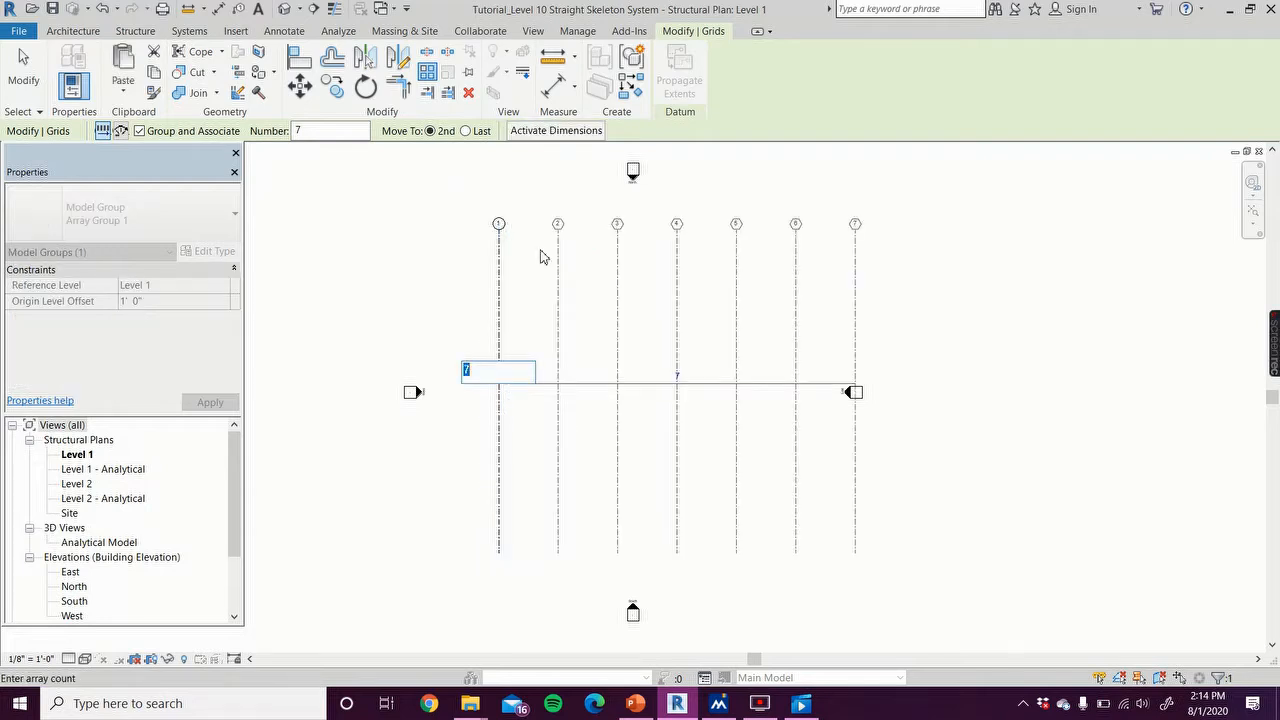
click(21, 63)
Step: Move the East elevation's view arrow 31' horizontally away from grid line 7
middle_drag(407, 327, 371, 326)
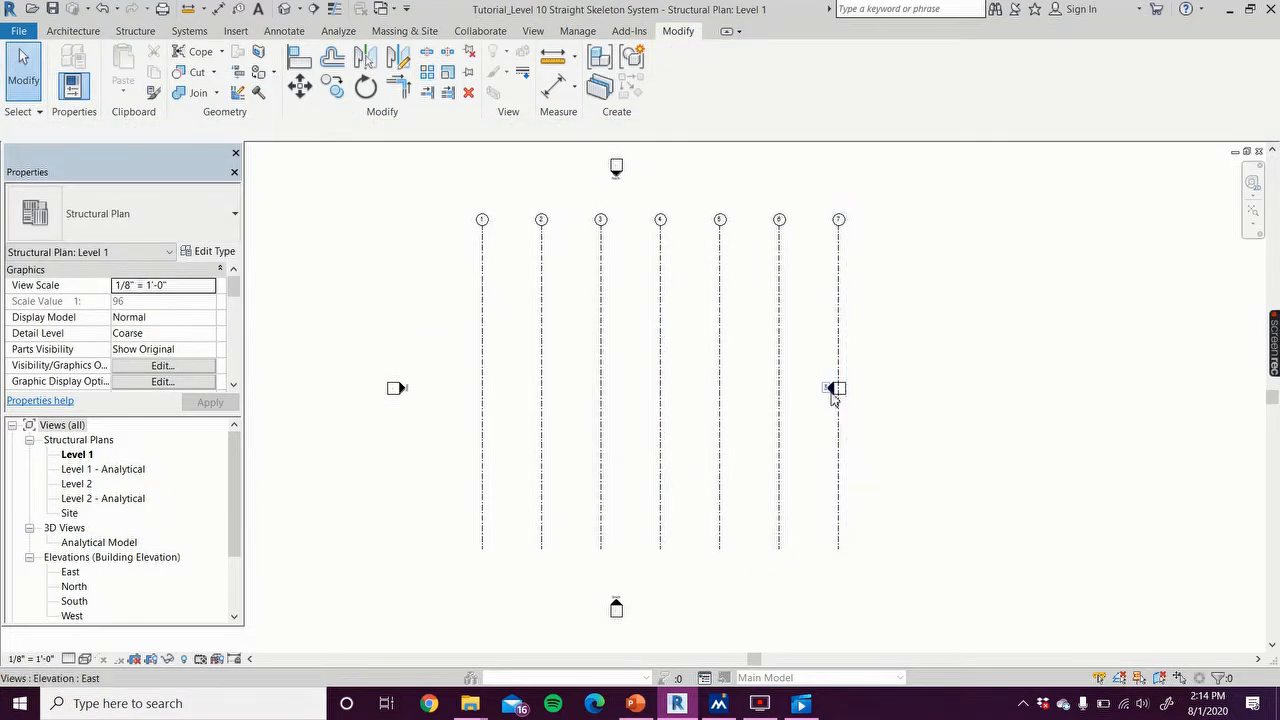
scroll(838, 398, up, 5)
click(834, 404)
scroll(834, 406, down, 5)
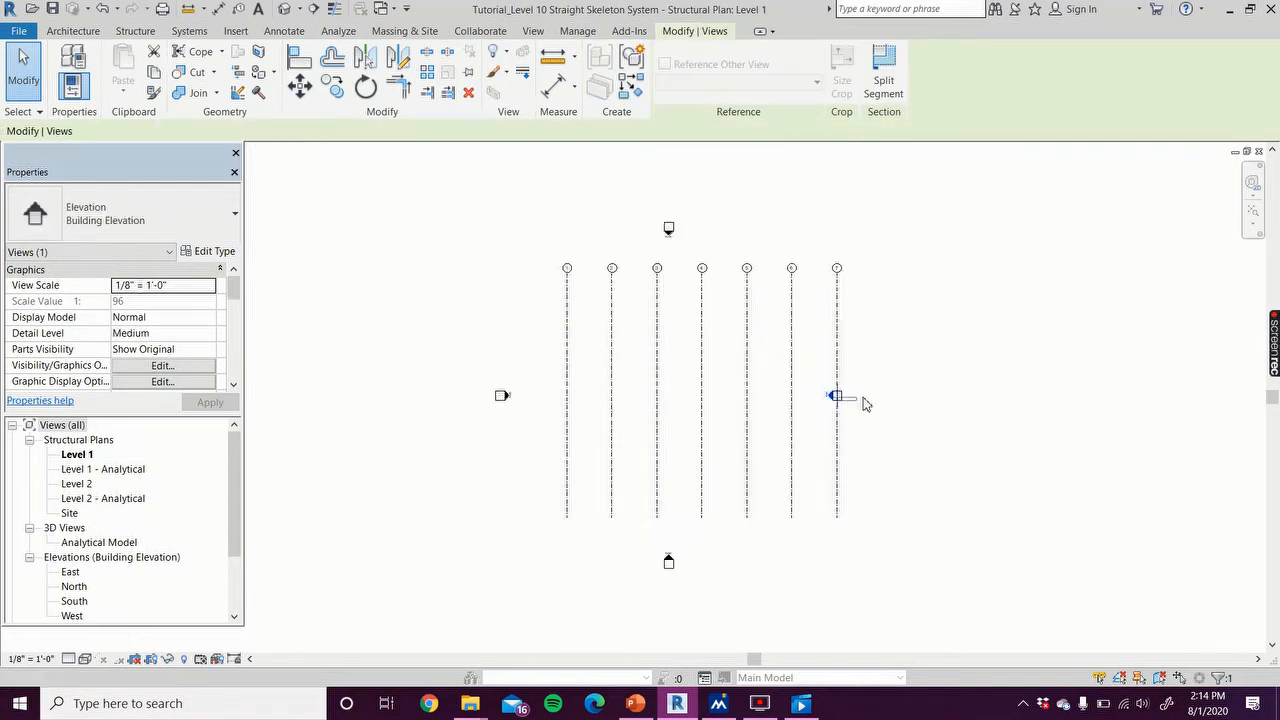
click(837, 412)
scroll(833, 404, up, 4)
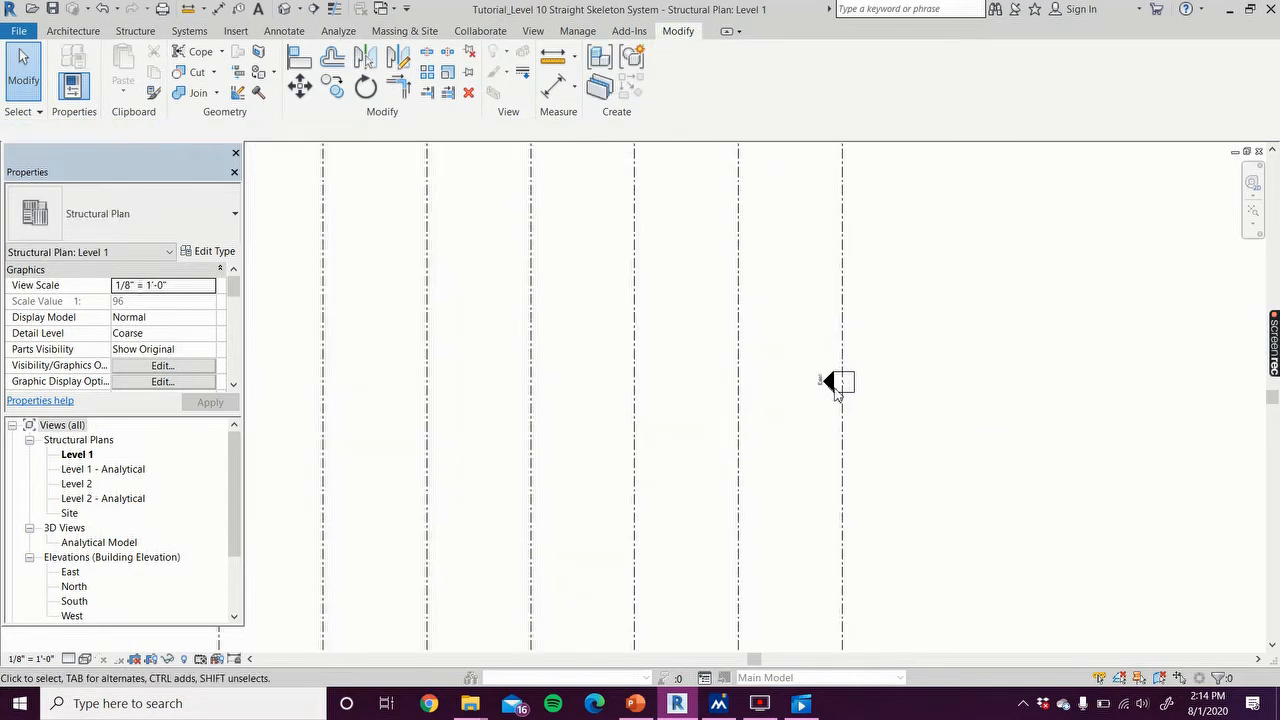
click(829, 382)
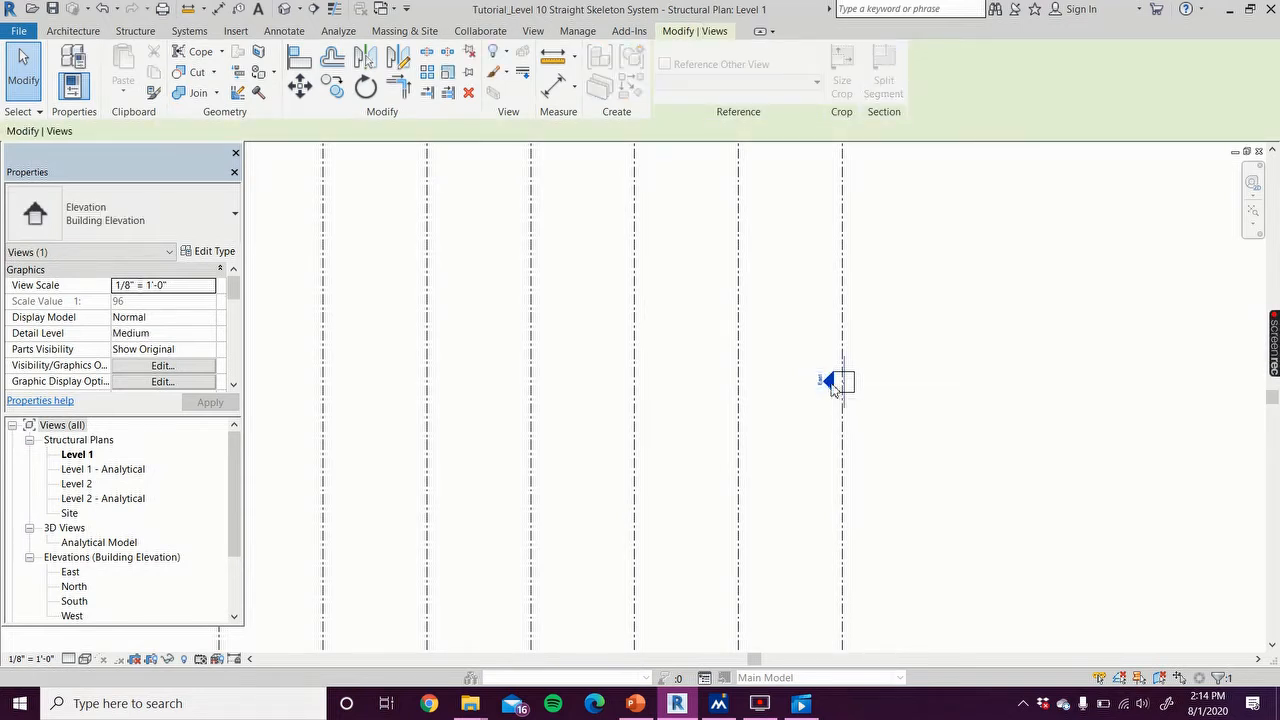
key(Escape)
click(829, 382)
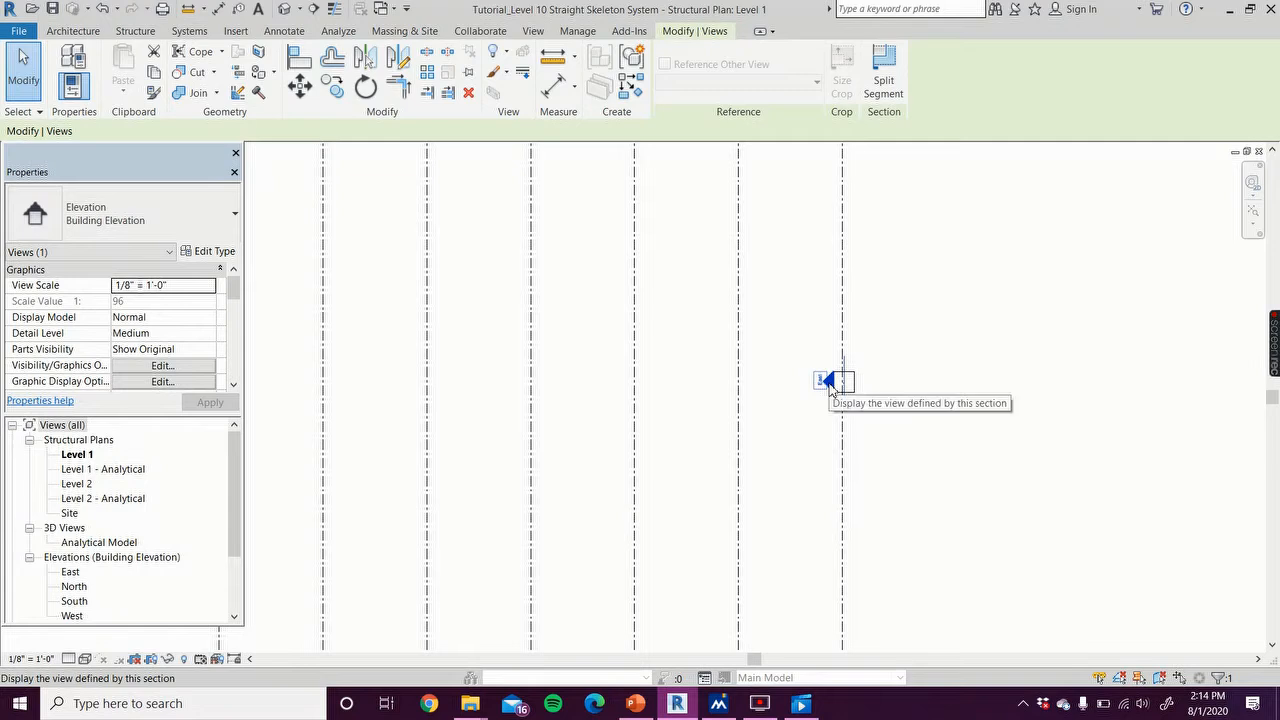
click(300, 86)
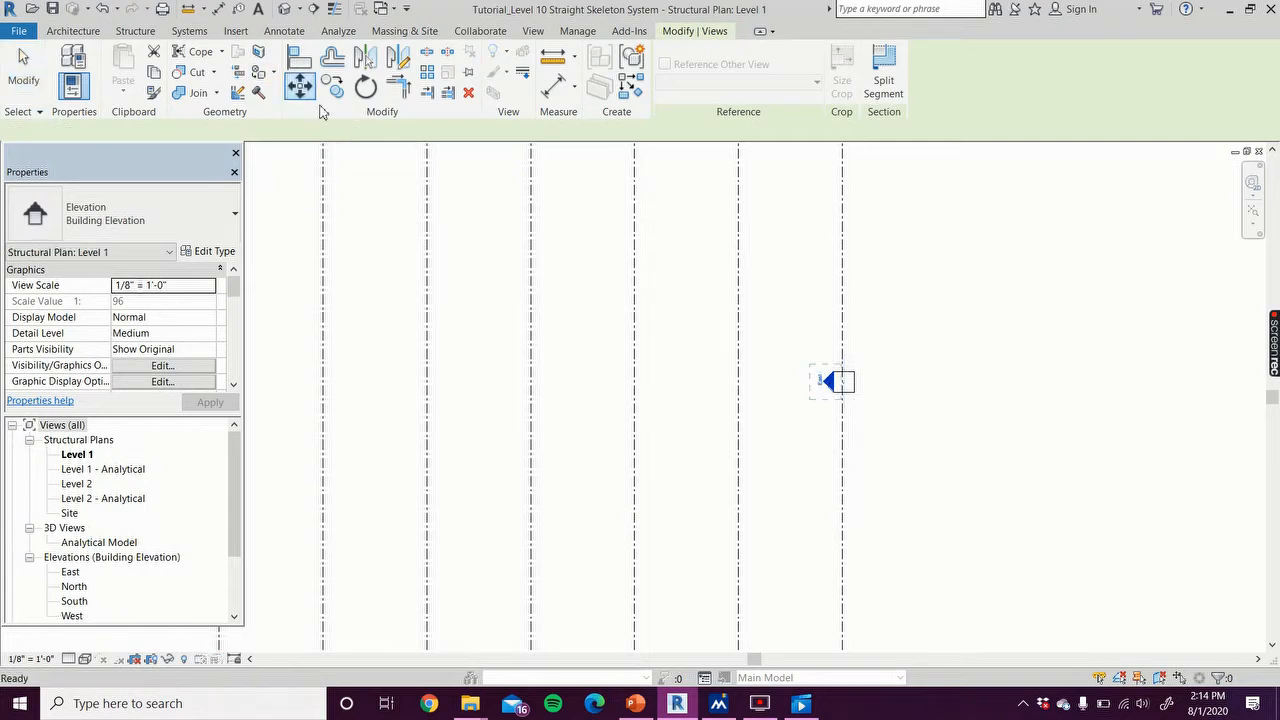
click(840, 382)
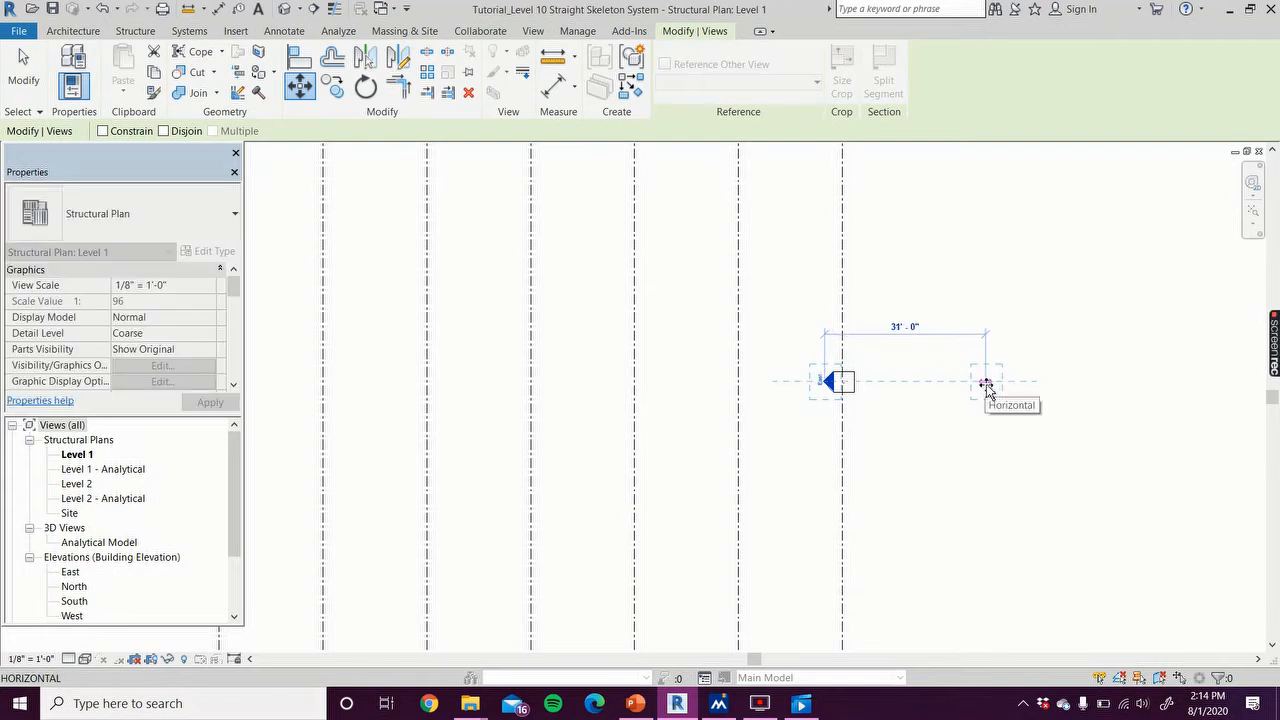
click(986, 386)
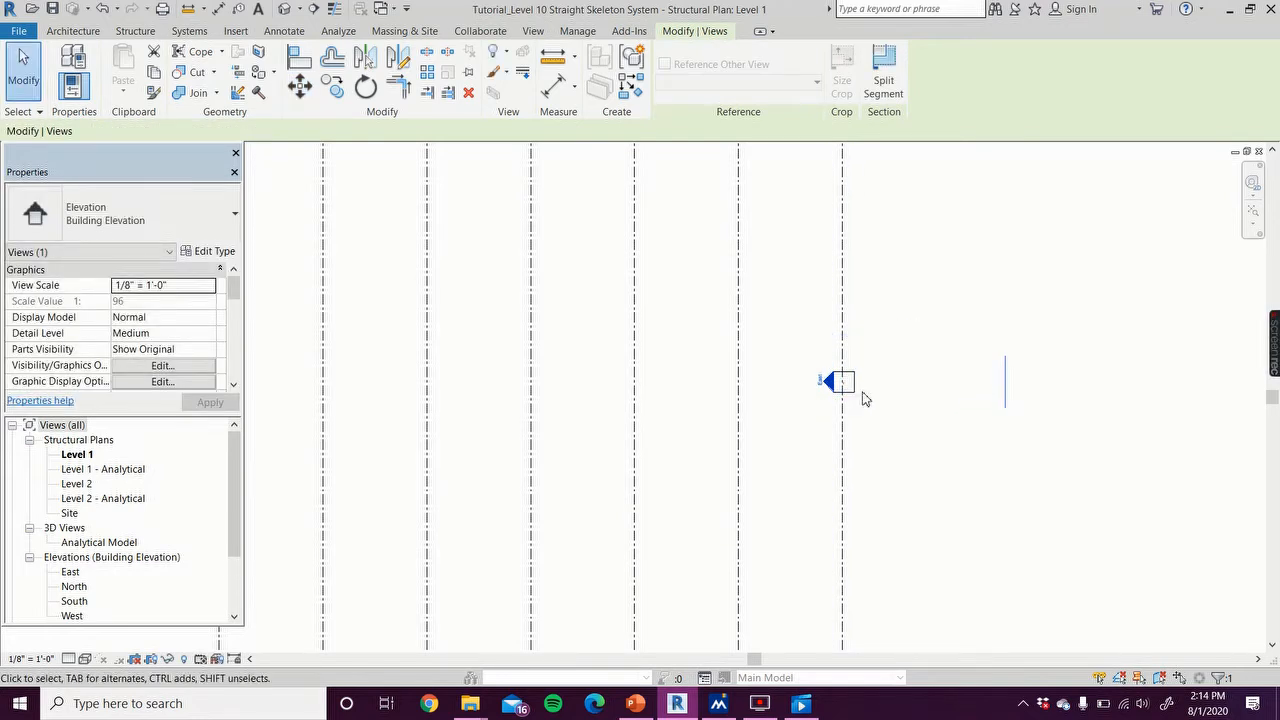
Step: Move the East elevation marker's square body outward so it sits clear of the grid, east of line 7
click(856, 395)
drag(884, 386, 1015, 375)
click(986, 457)
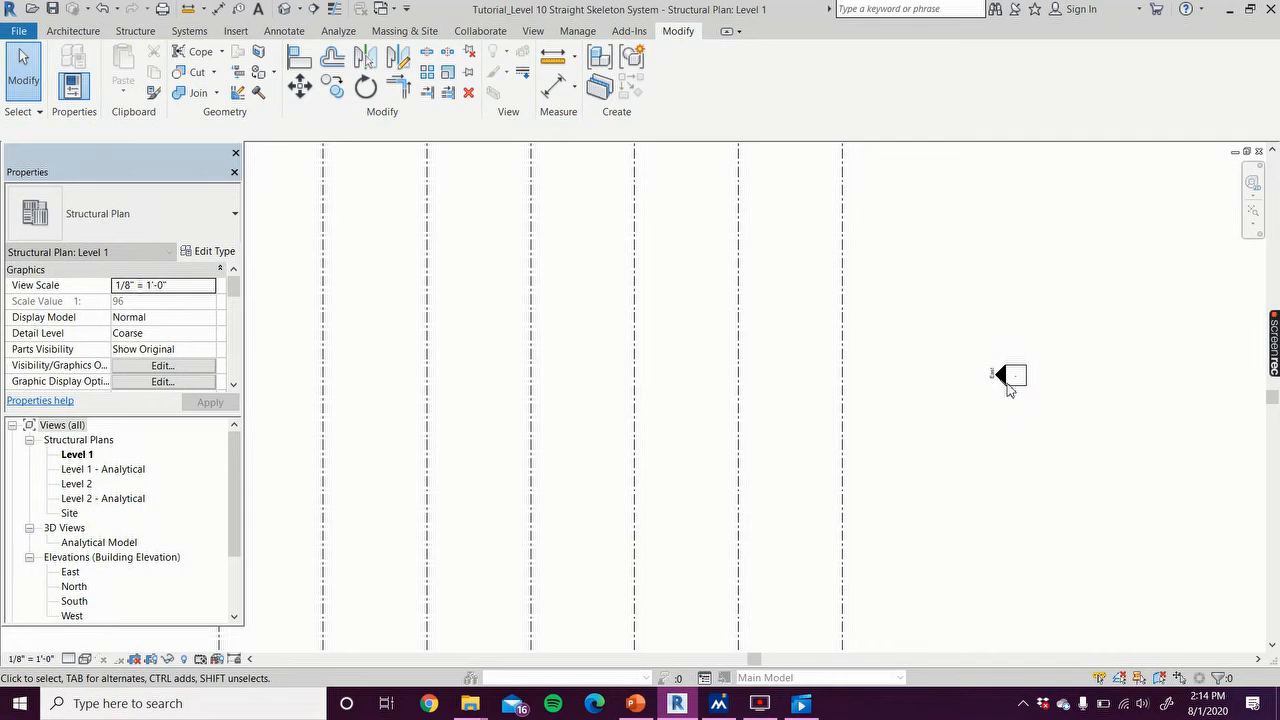
Step: Examine the elevation markers around the grid and the matching elevation views listed in the project browser
scroll(997, 417, down, 3)
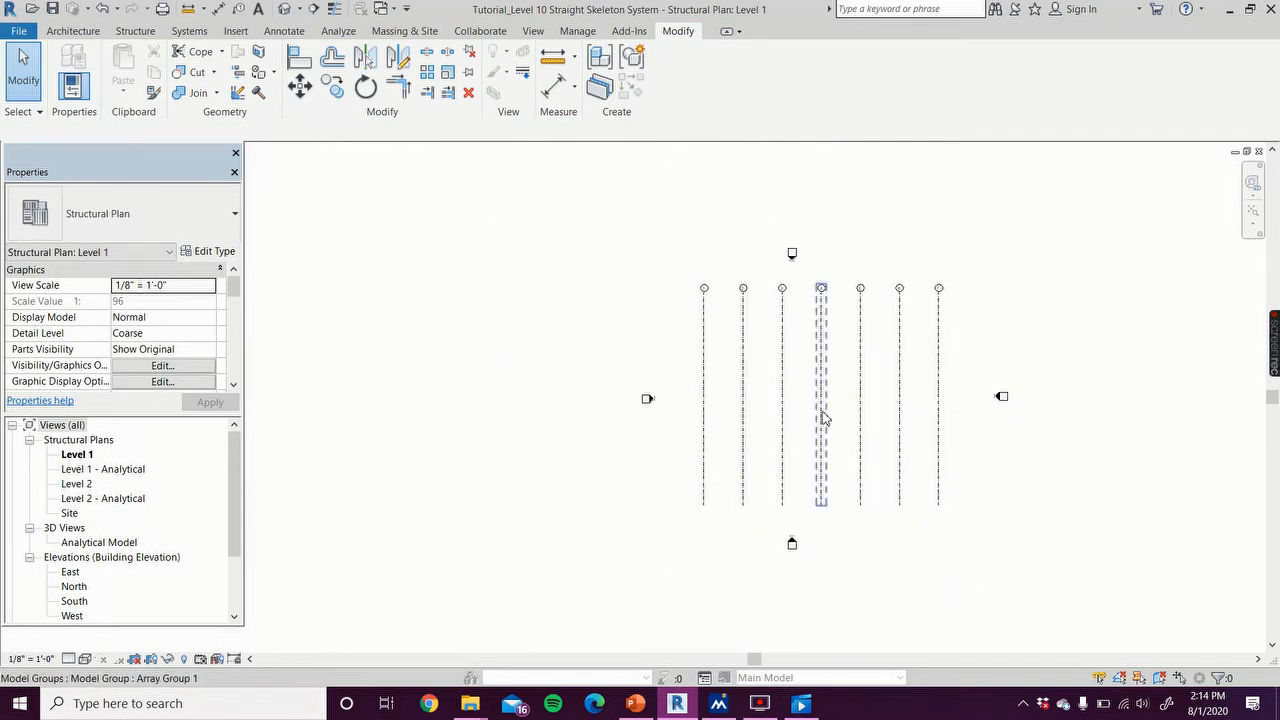
scroll(797, 277, up, 4)
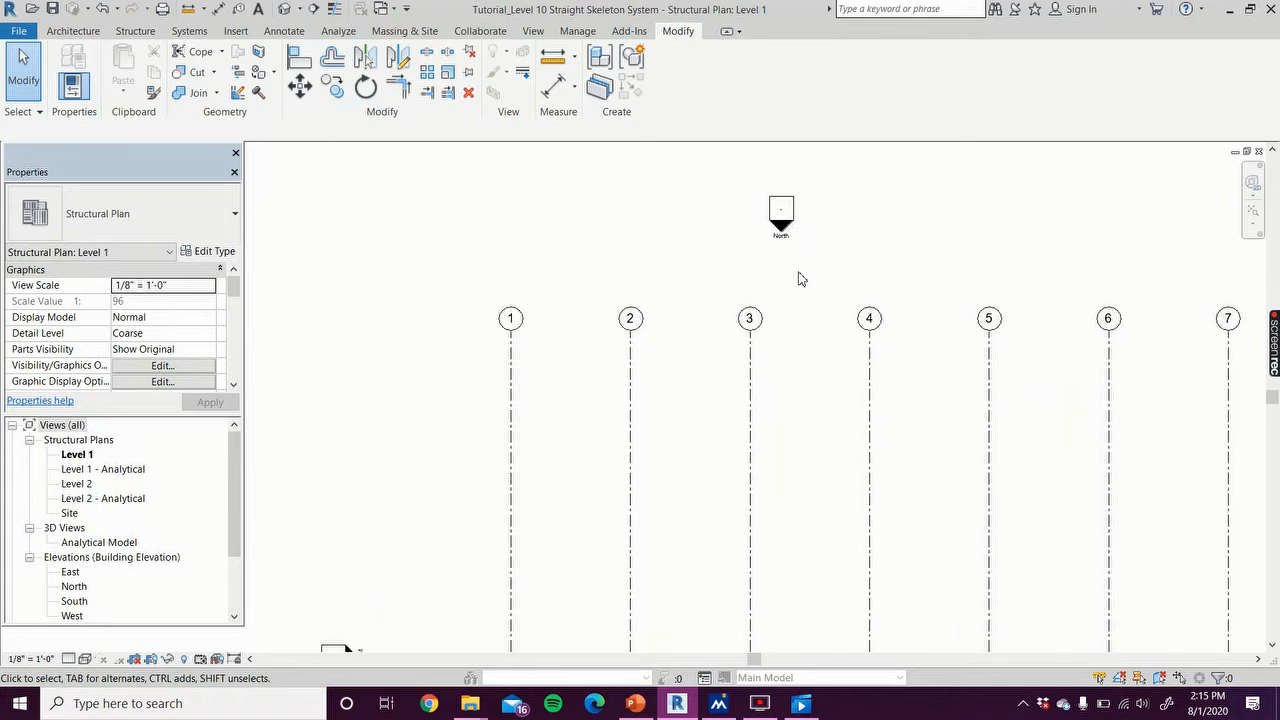
scroll(806, 243, up, 2)
scroll(805, 244, down, 2)
scroll(804, 245, down, 2)
middle_drag(667, 516, 685, 372)
scroll(614, 317, up, 4)
scroll(628, 345, down, 3)
scroll(1213, 268, up, 5)
scroll(1174, 414, down, 3)
scroll(1086, 513, down, 3)
middle_drag(1085, 496, 1058, 314)
scroll(797, 522, up, 5)
scroll(797, 515, down, 5)
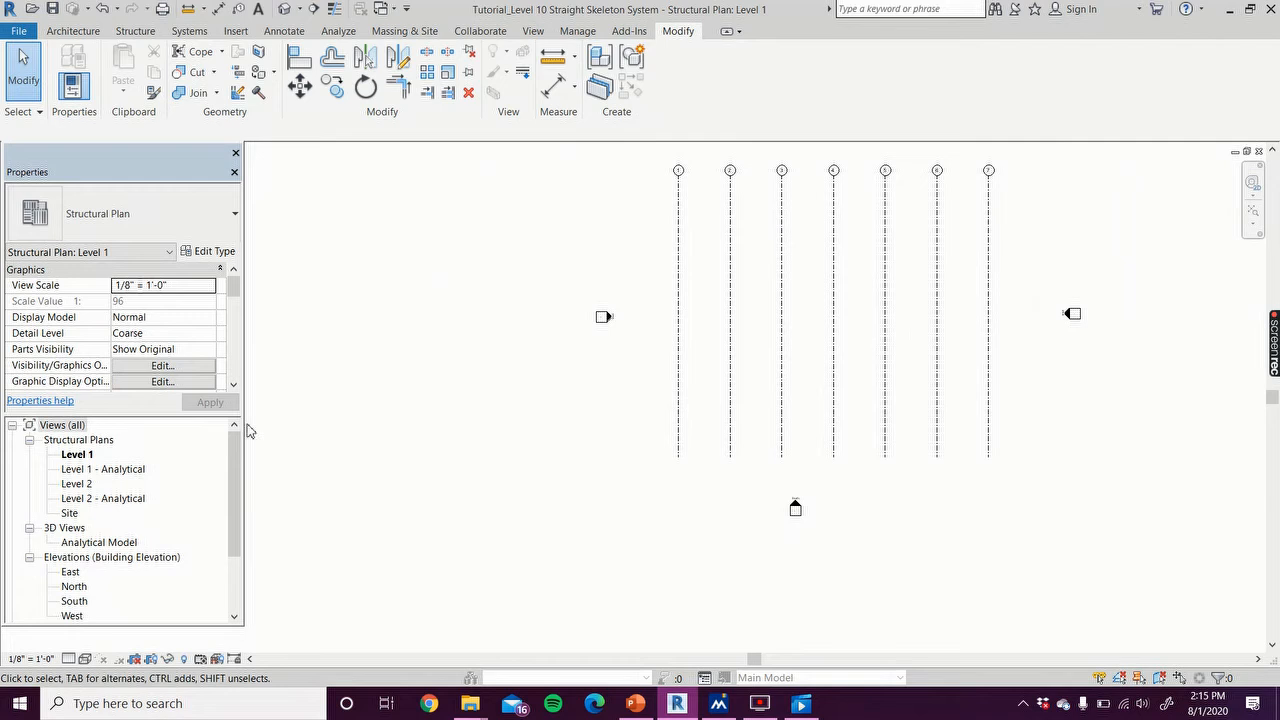
drag(234, 472, 248, 514)
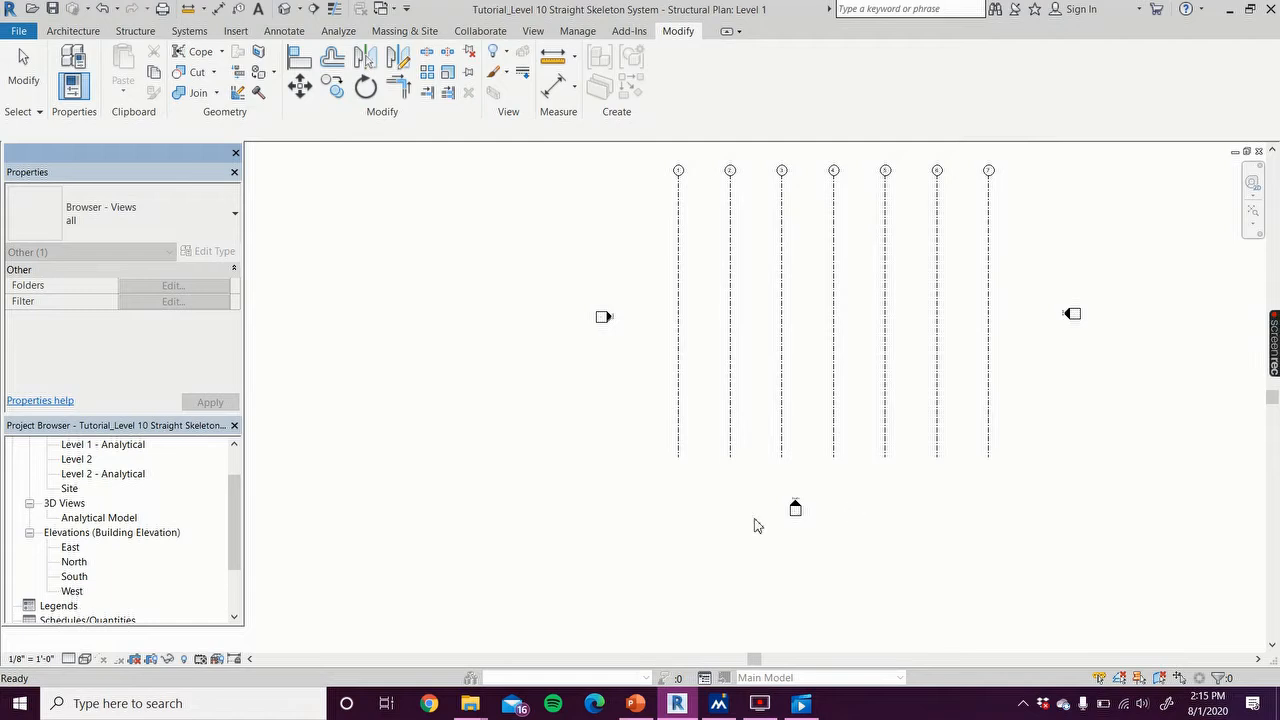
click(531, 491)
Step: Draw a horizontal grid line crossing all seven vertical grids just below their bubbles, extending slightly past grids 1 and 7
middle_drag(606, 423, 543, 463)
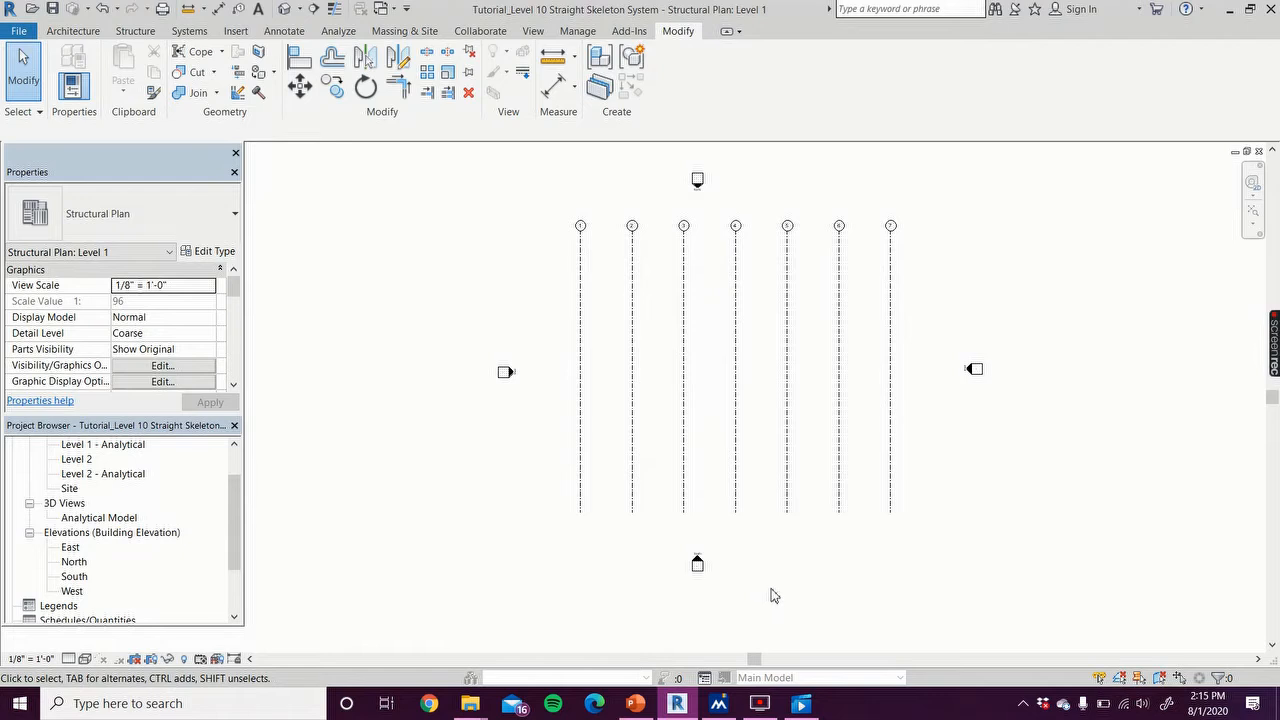
scroll(785, 582, up, 3)
scroll(874, 257, down, 3)
middle_drag(887, 262, 784, 372)
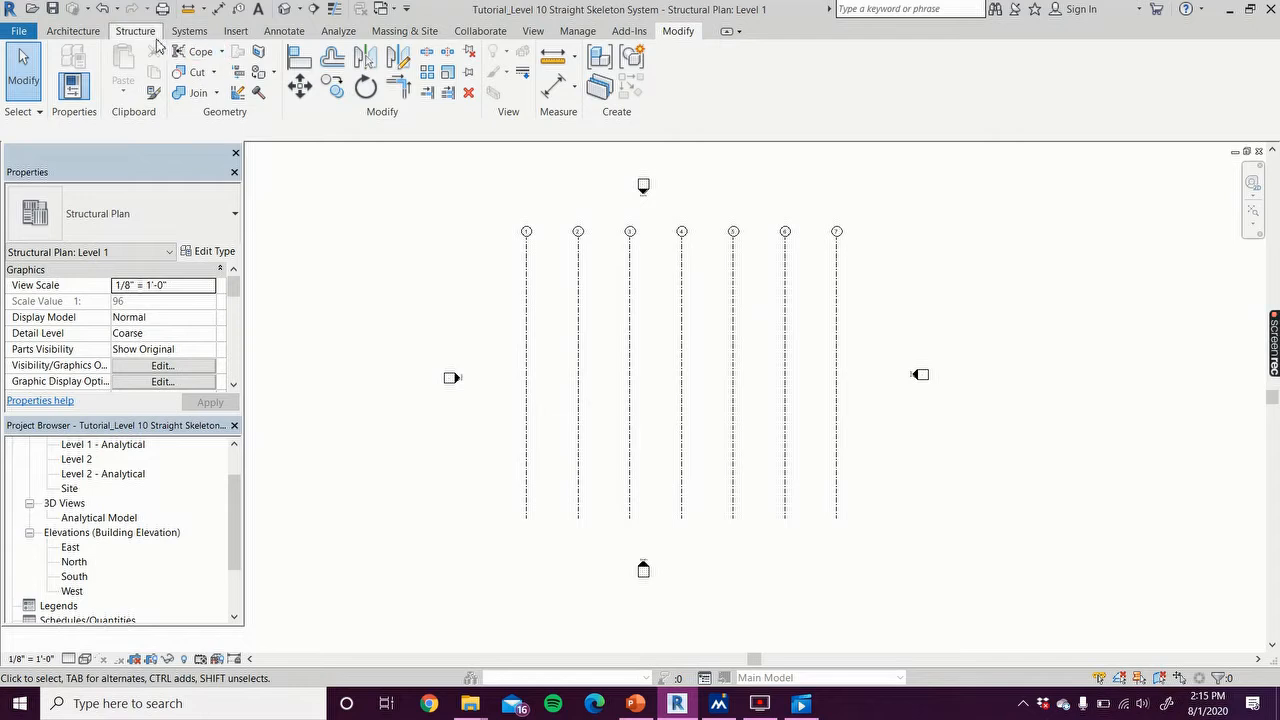
click(140, 31)
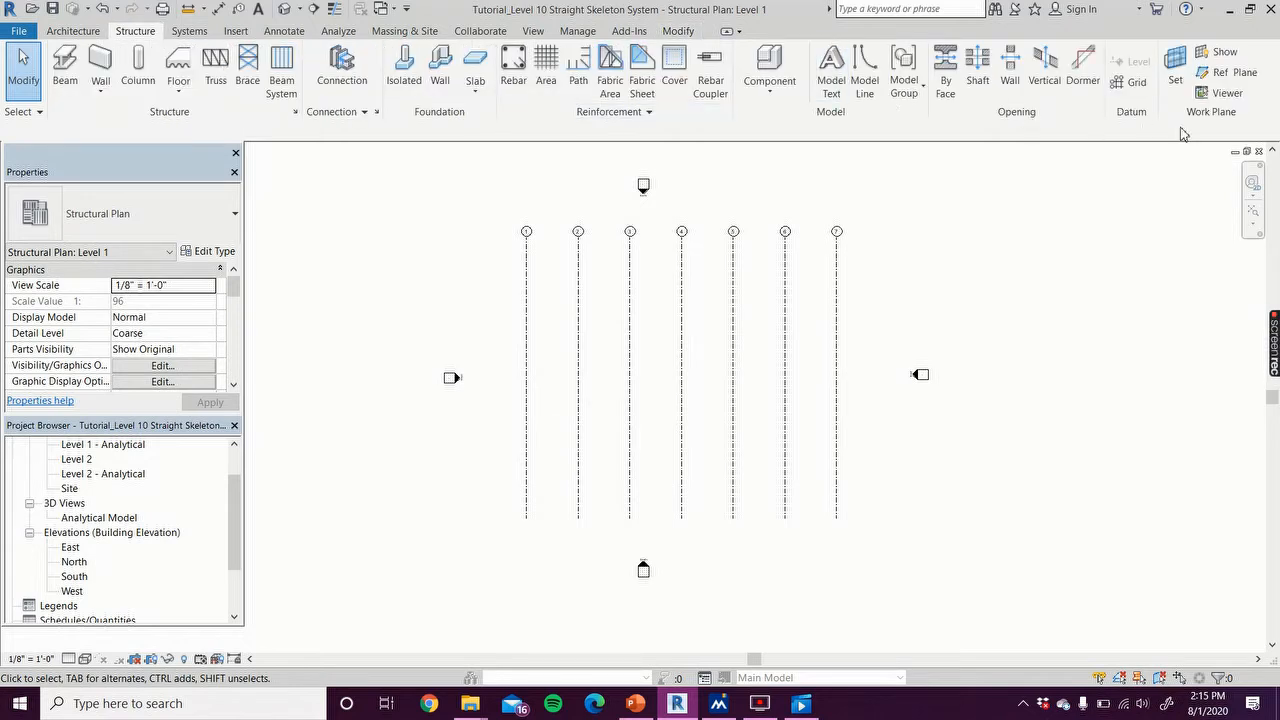
click(1134, 85)
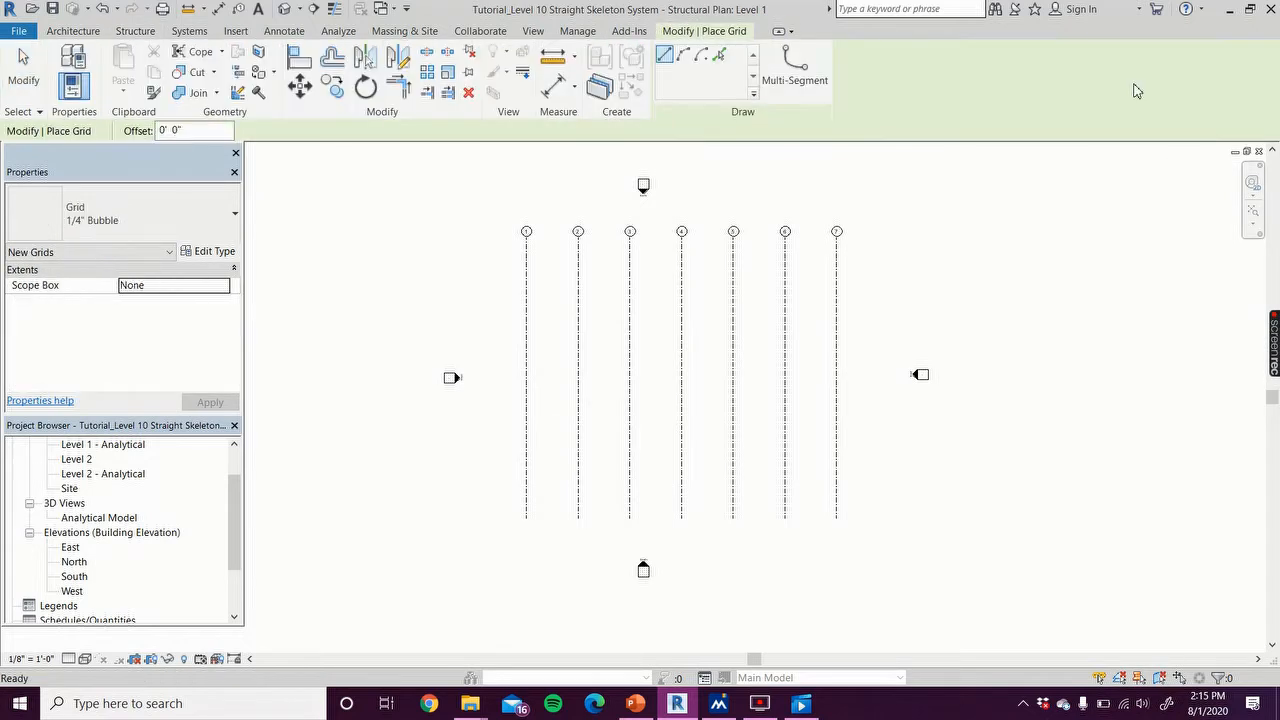
click(506, 259)
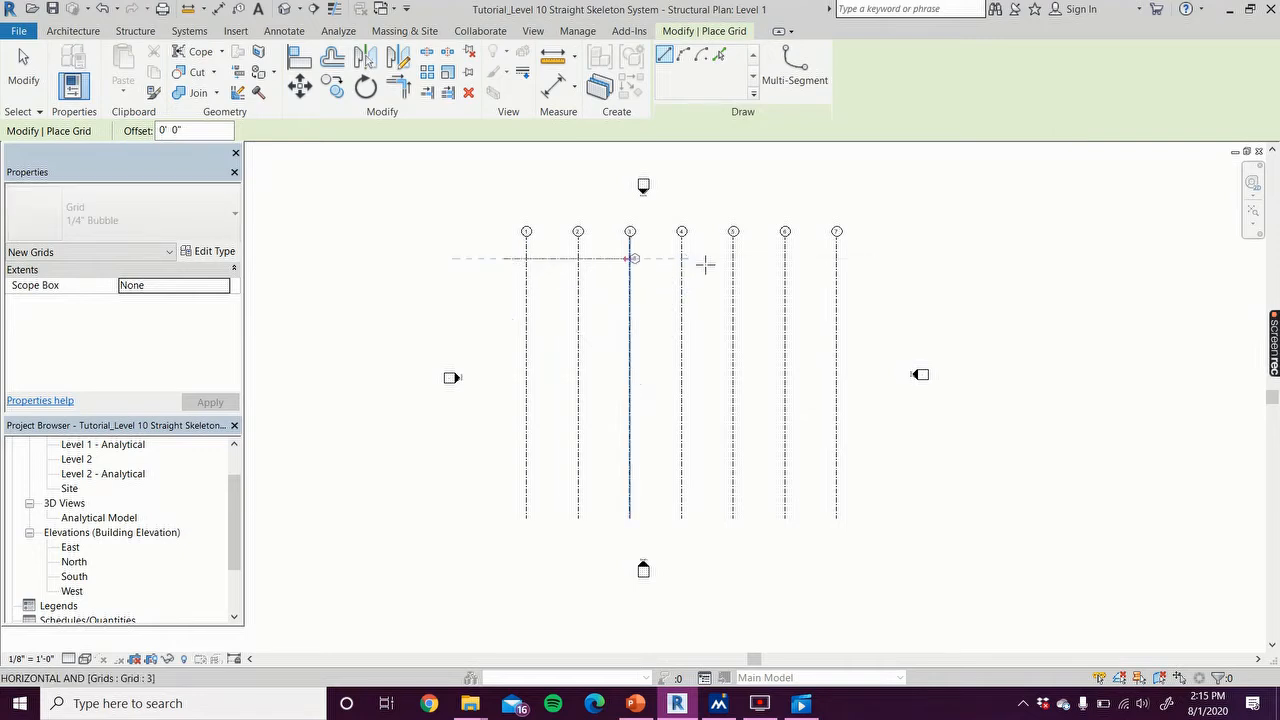
click(877, 259)
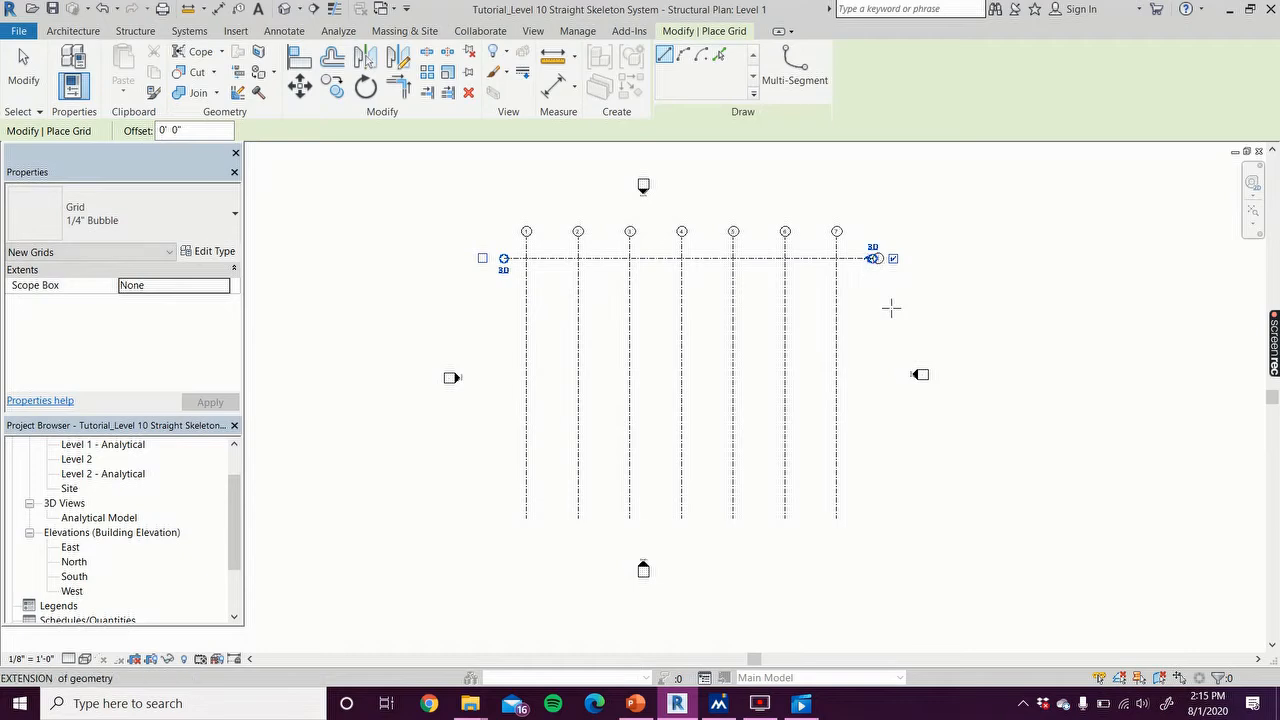
click(23, 70)
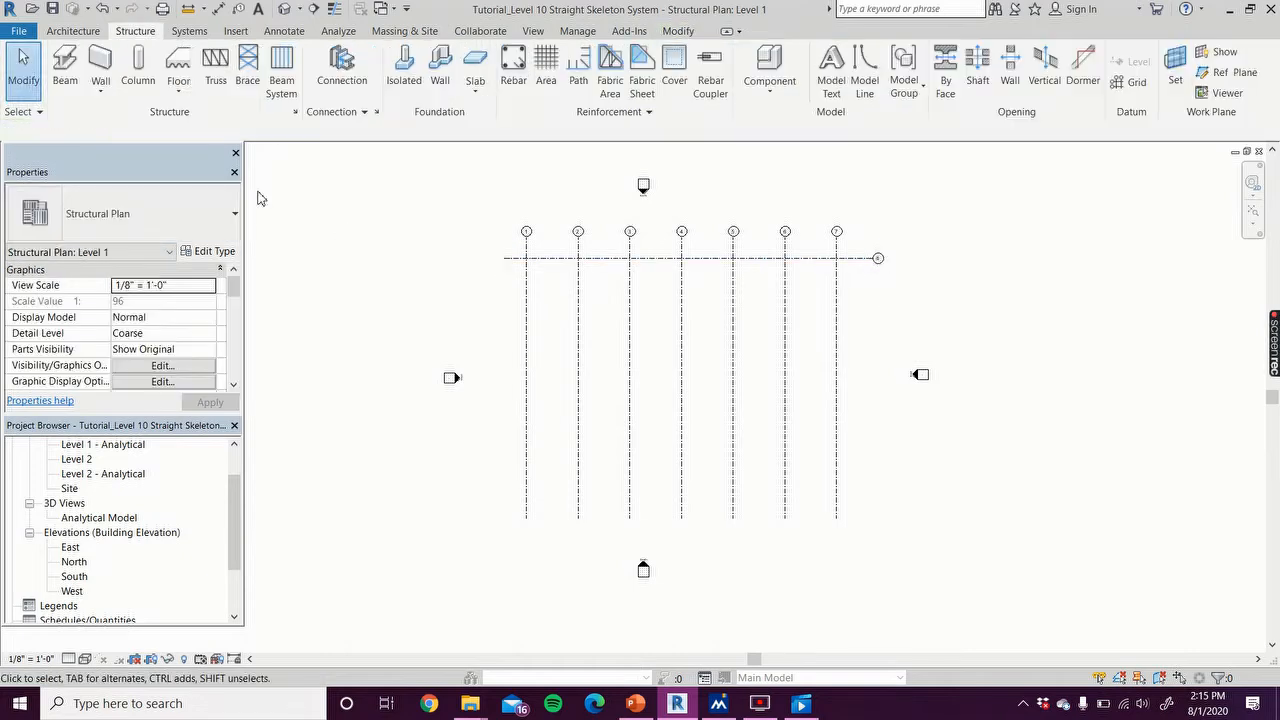
Step: Rename the new horizontal grid line as A
scroll(865, 270, up, 3)
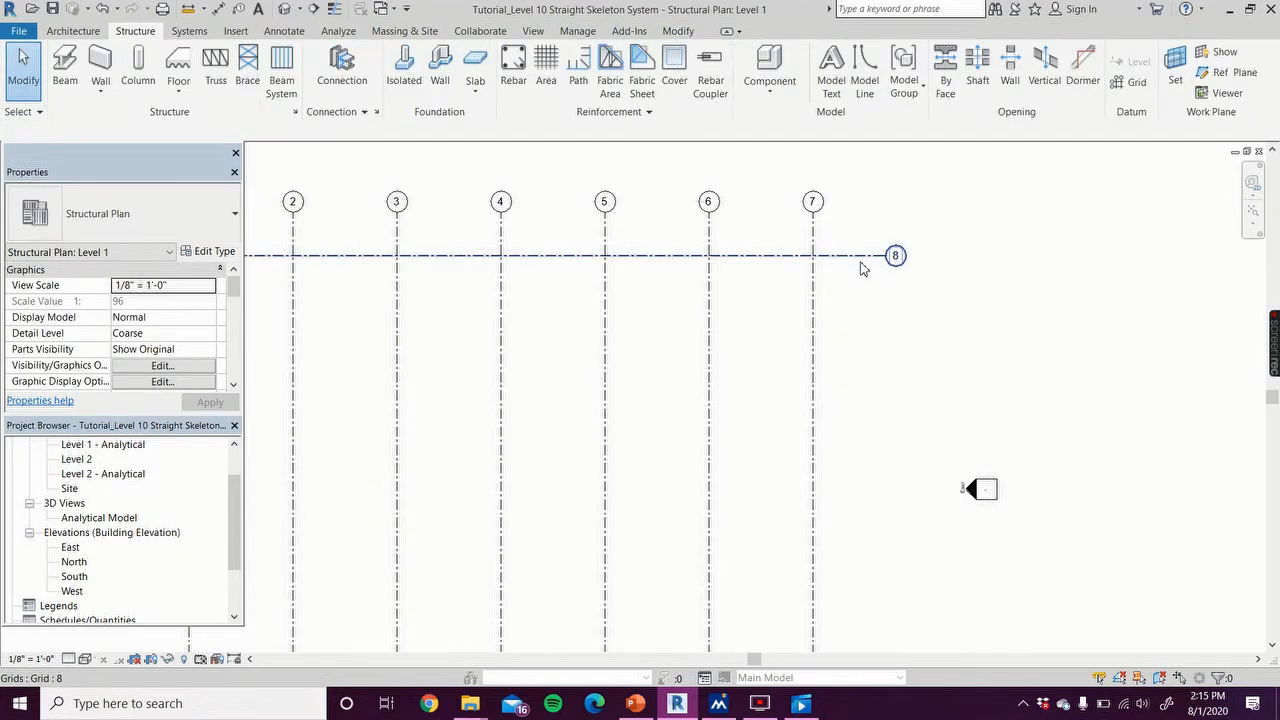
click(863, 268)
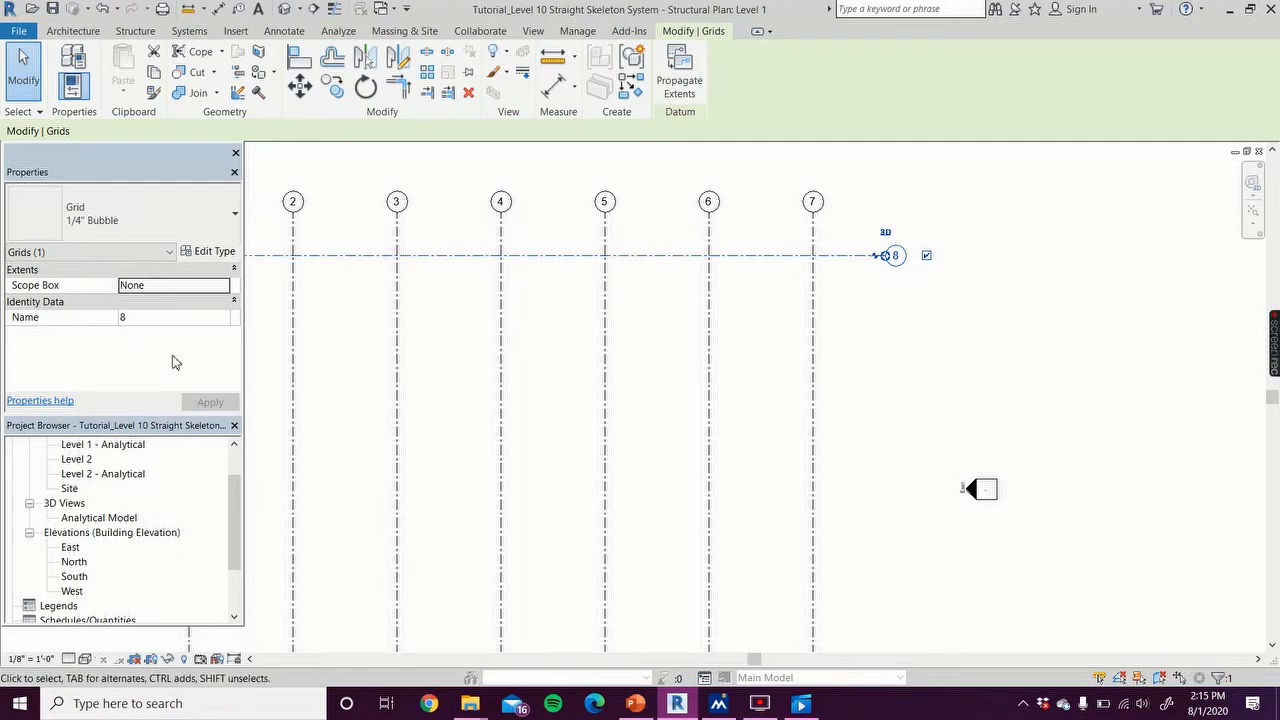
click(167, 317)
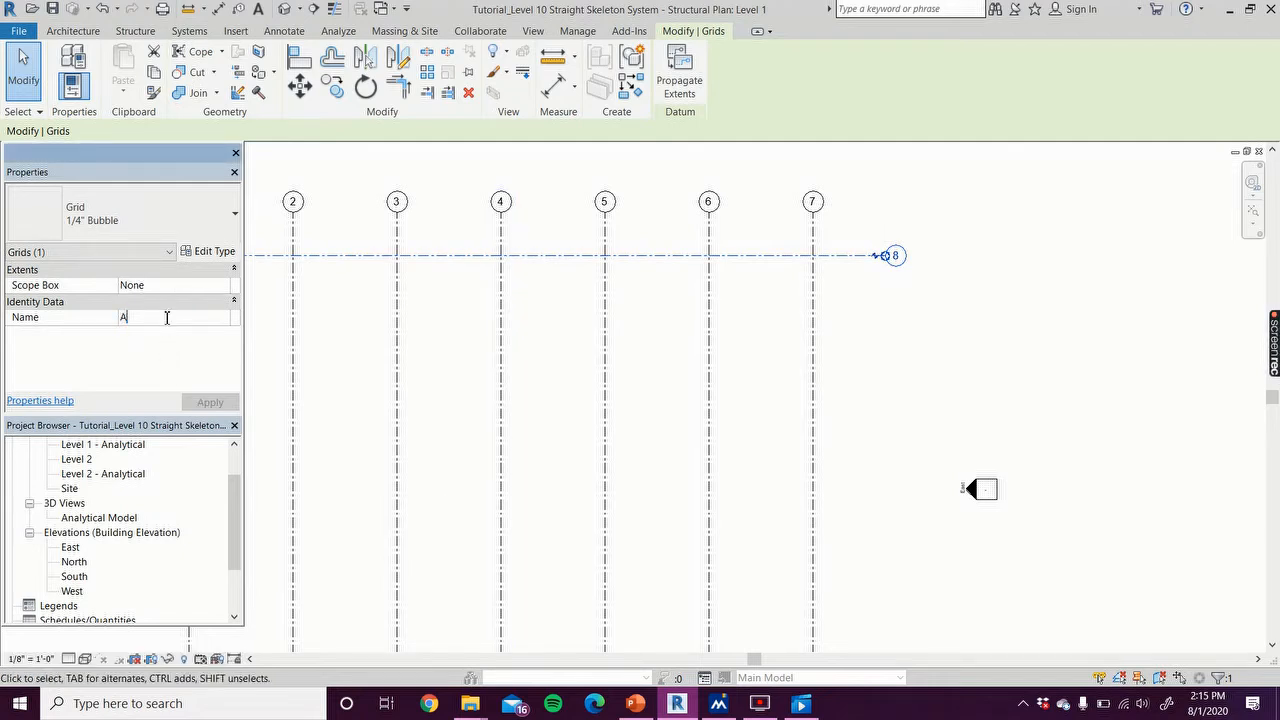
click(207, 402)
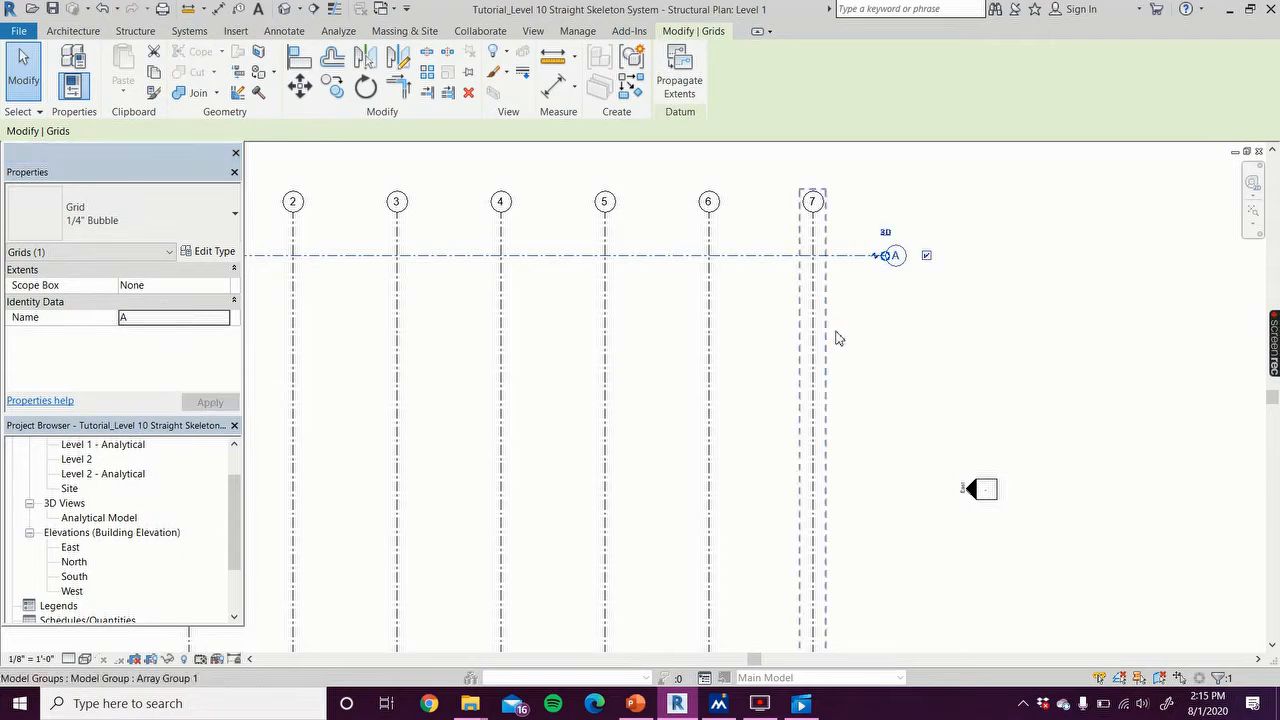
click(880, 344)
Step: Array grid line A southward as 7 grouped grids, with the second one placed at the same spacing as the vertical grids
scroll(881, 345, down, 3)
middle_drag(896, 352, 938, 325)
scroll(921, 314, down, 1)
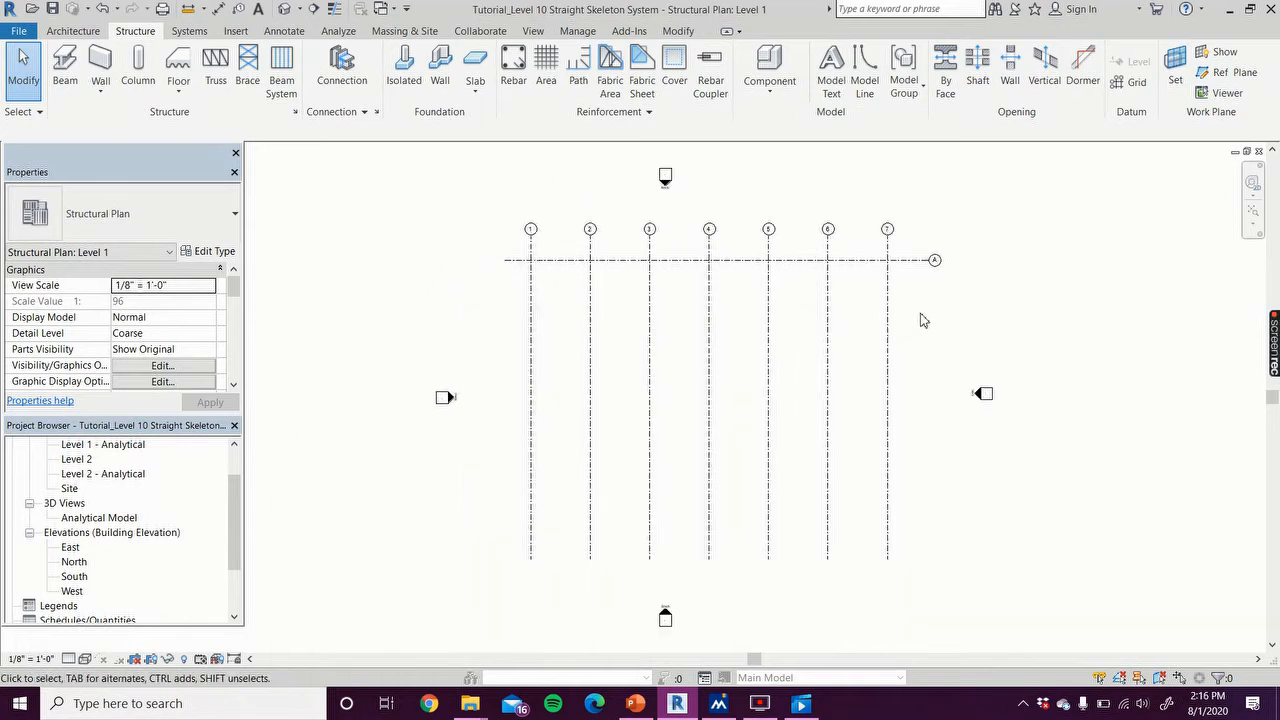
click(870, 262)
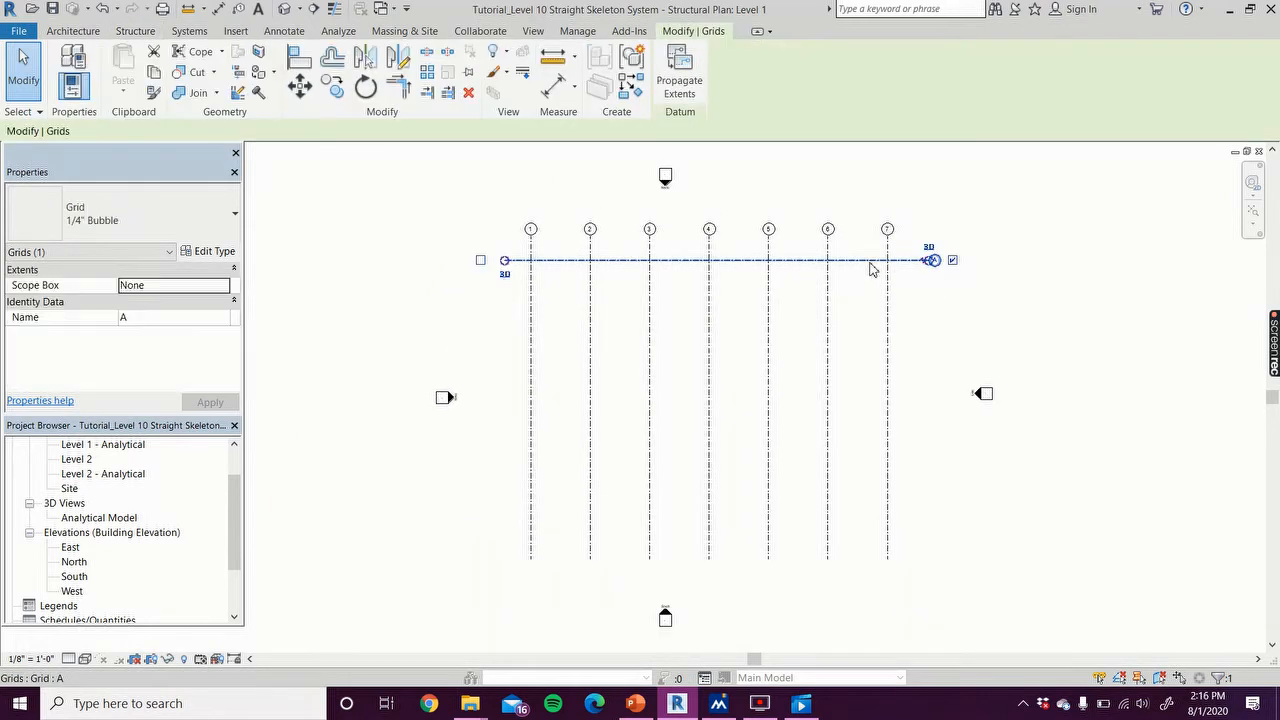
click(429, 73)
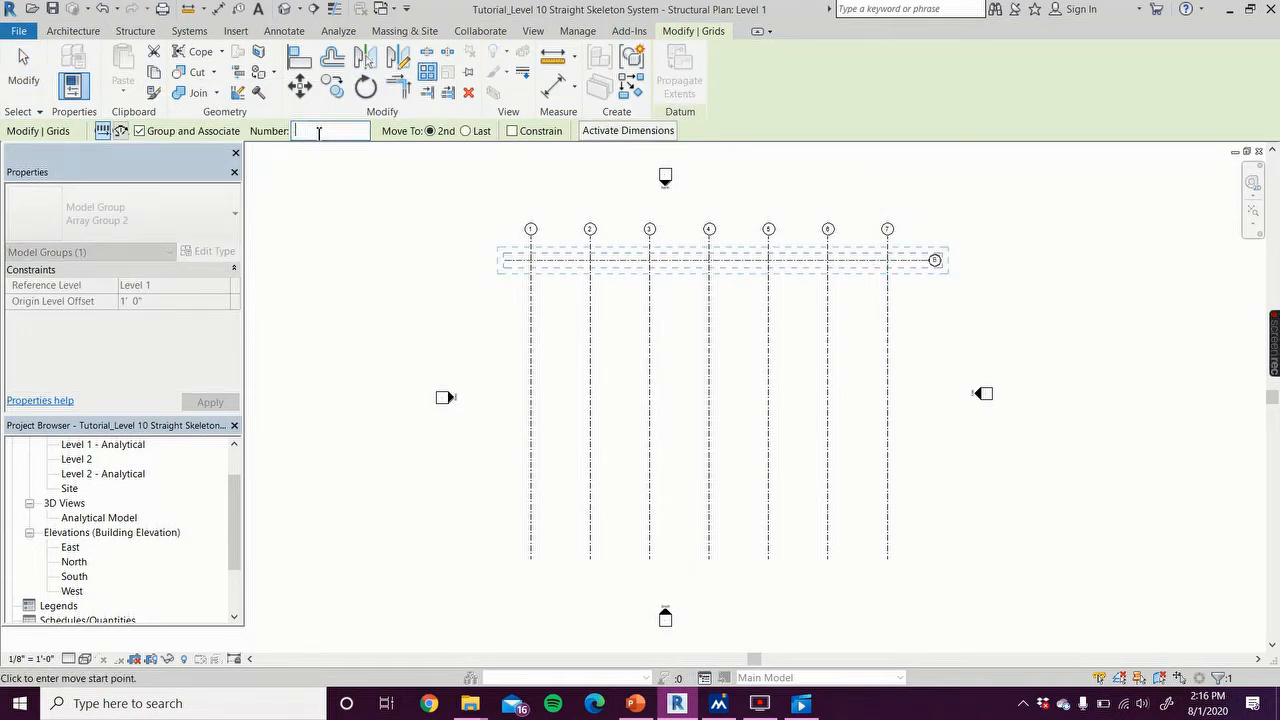
click(888, 262)
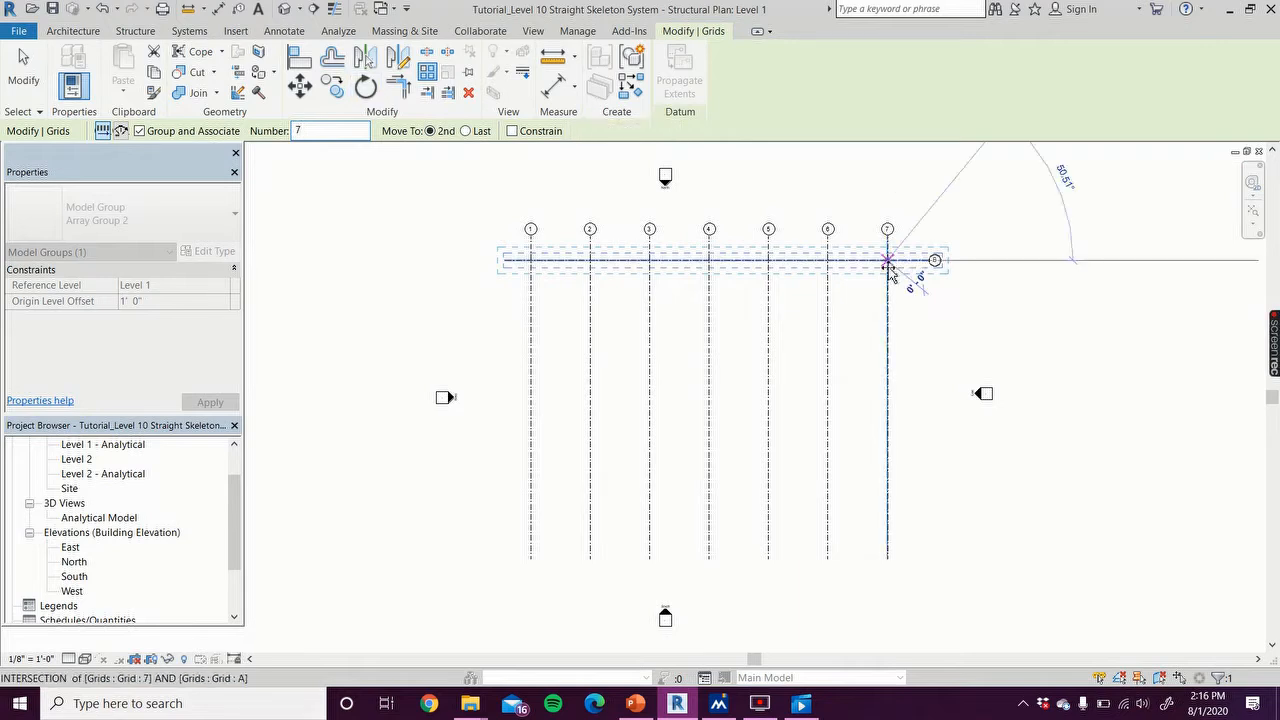
click(890, 322)
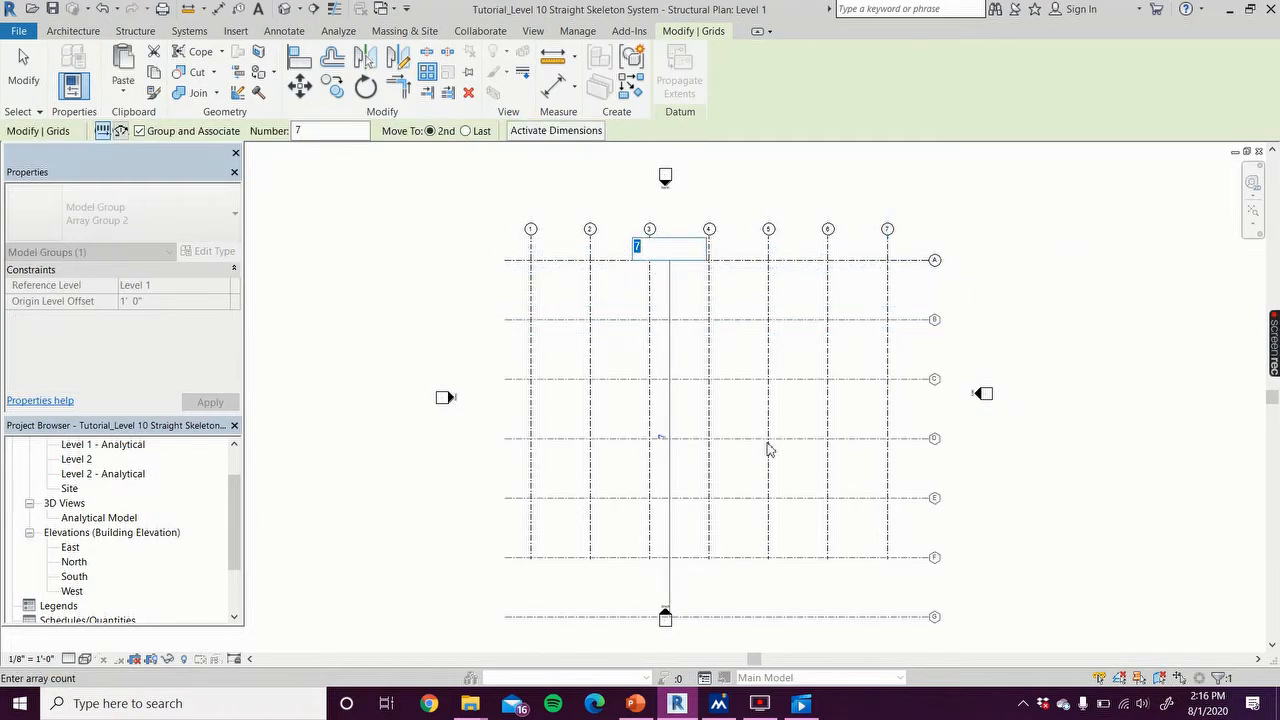
key(Return)
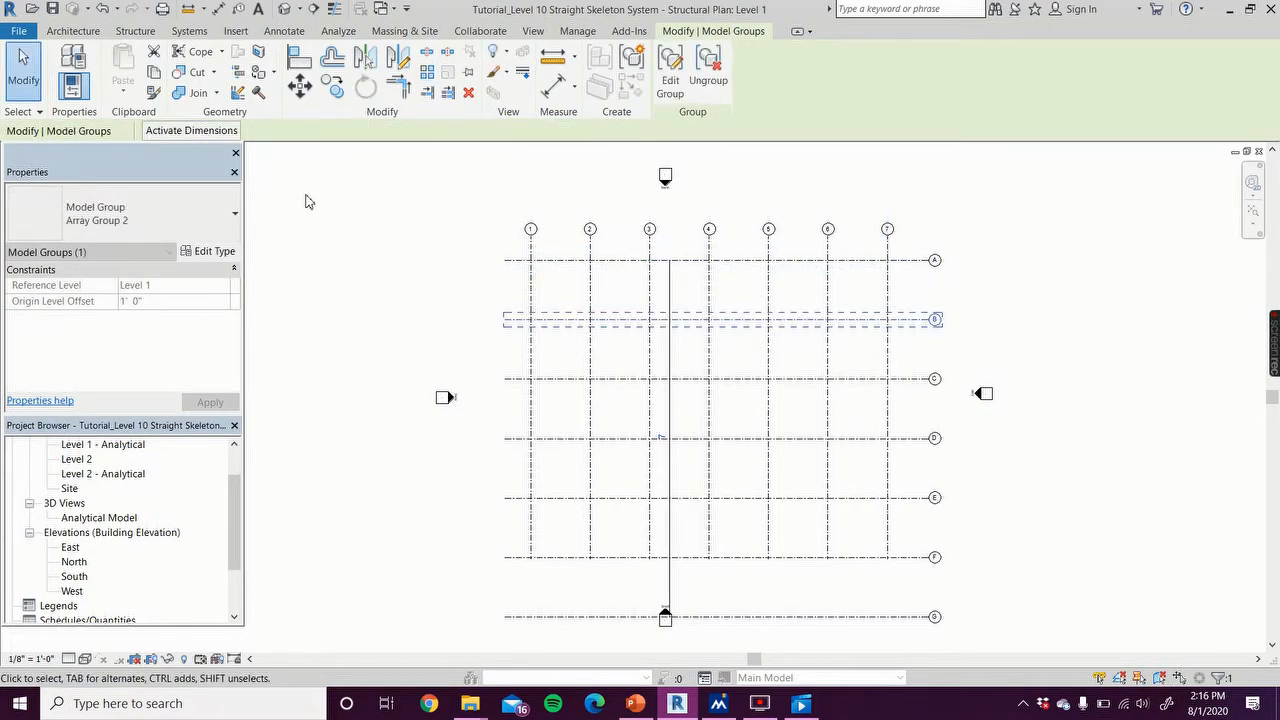
scroll(374, 274, down, 2)
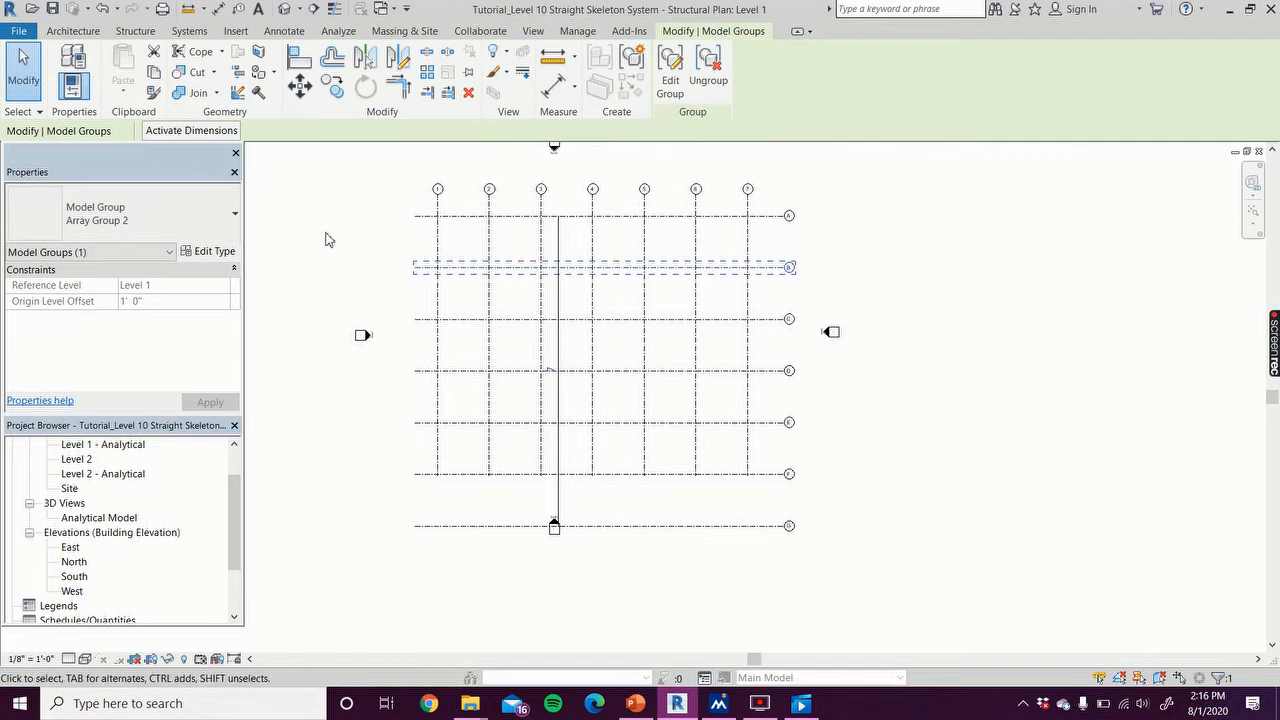
click(325, 240)
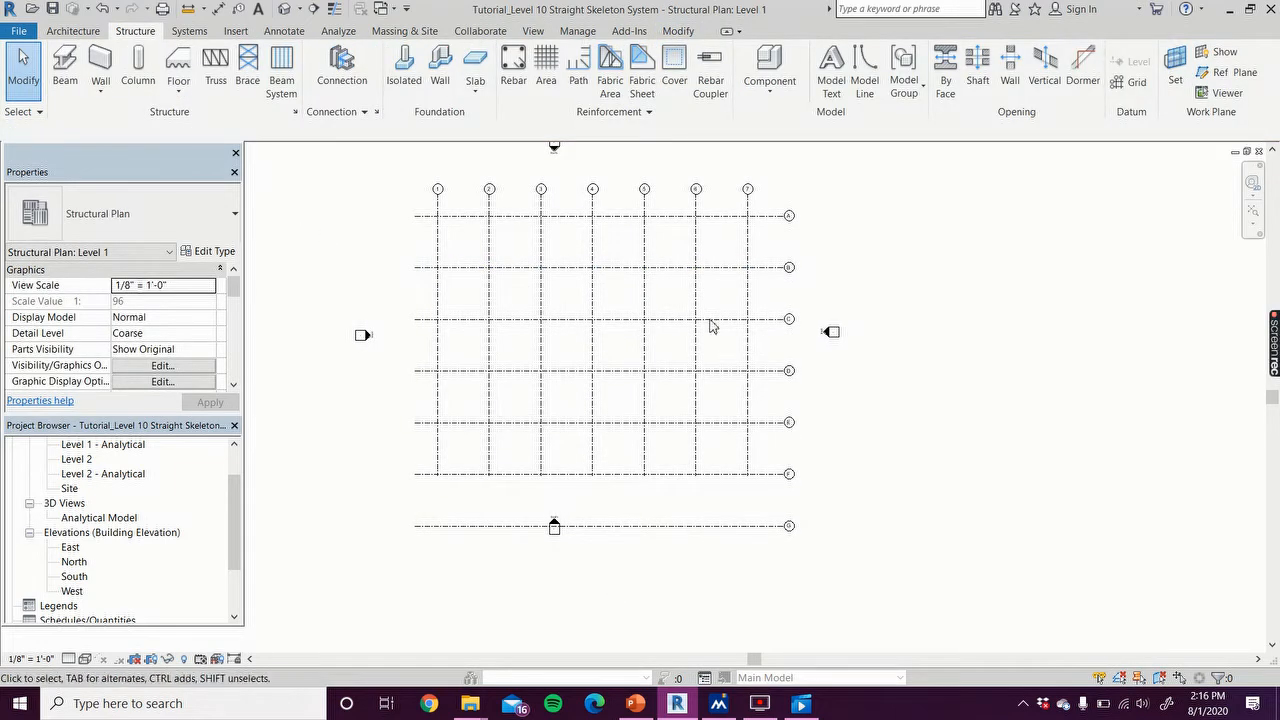
Step: Move the whole South elevation marker down so it sits clear of the grid, below grid line G
click(555, 530)
scroll(555, 540, up, 3)
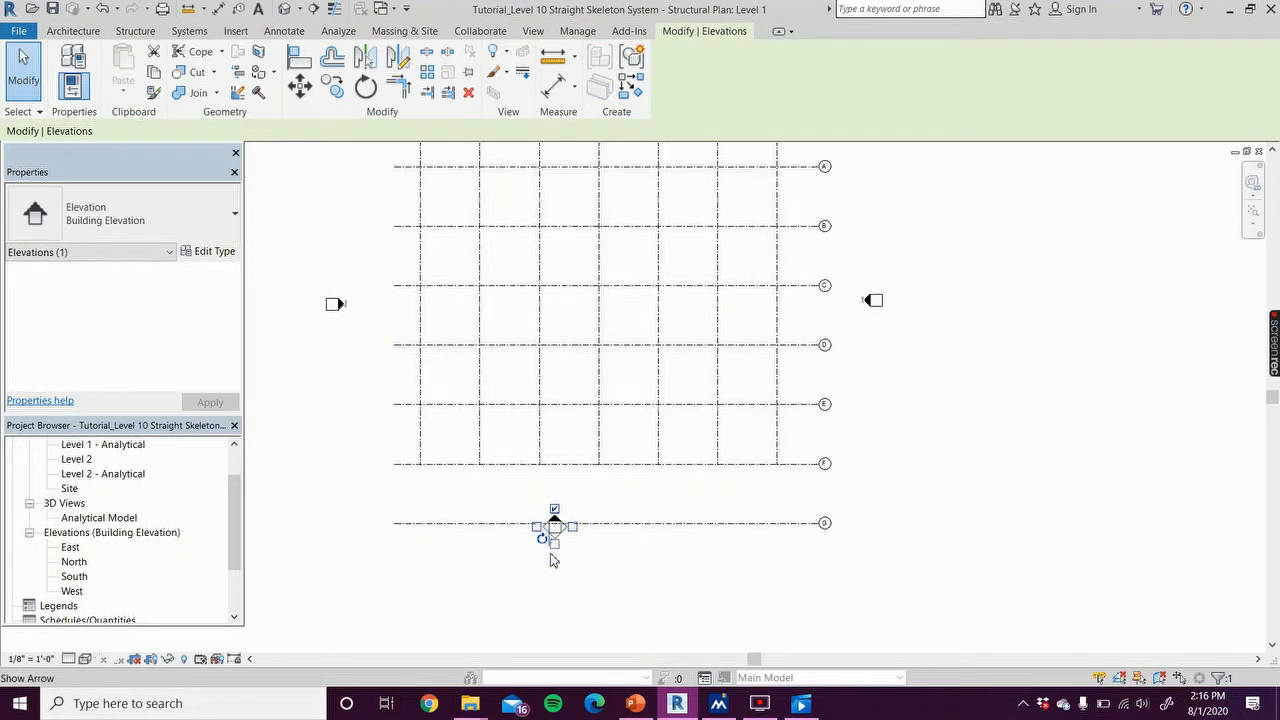
mouse_move(534, 510)
mouse_down()
mouse_move(568, 569)
mouse_move(627, 614)
mouse_up()
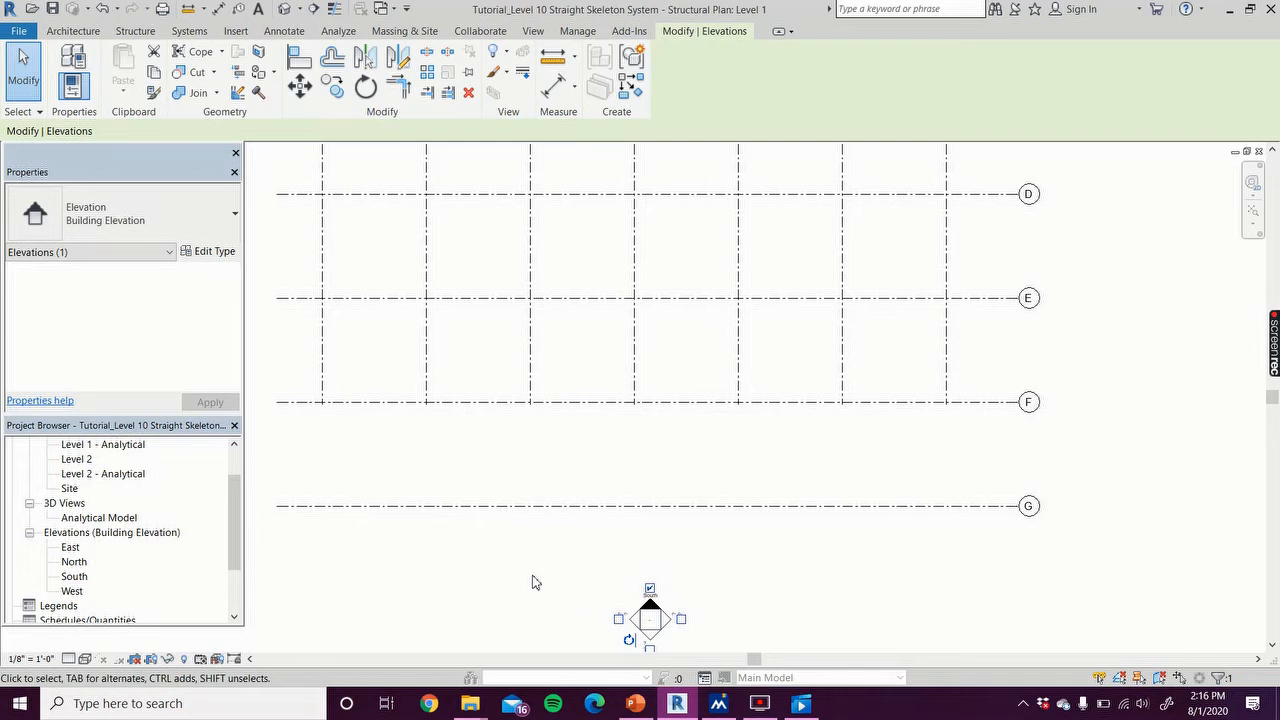
click(533, 582)
Step: Edit the group of grid line 1 and extend its lower end past grid line G, then finish the group edit
scroll(400, 476, down, 2)
scroll(347, 447, down, 1)
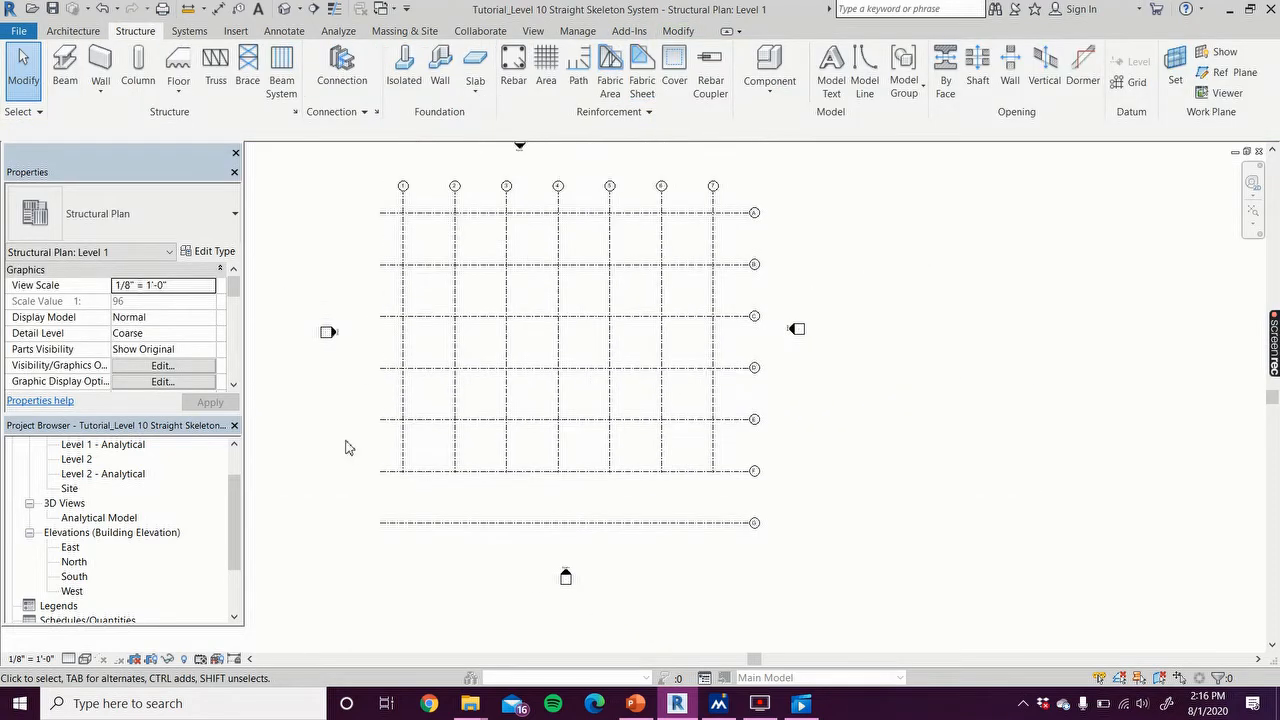
click(406, 458)
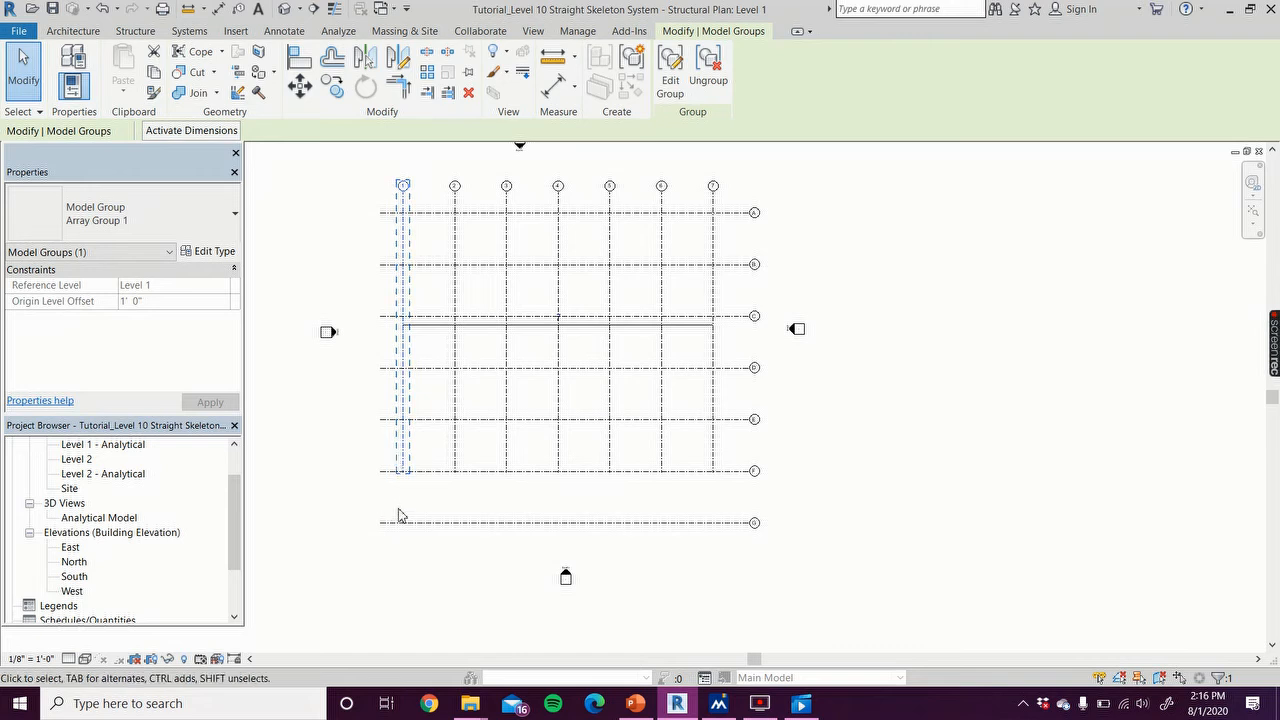
scroll(398, 515, up, 4)
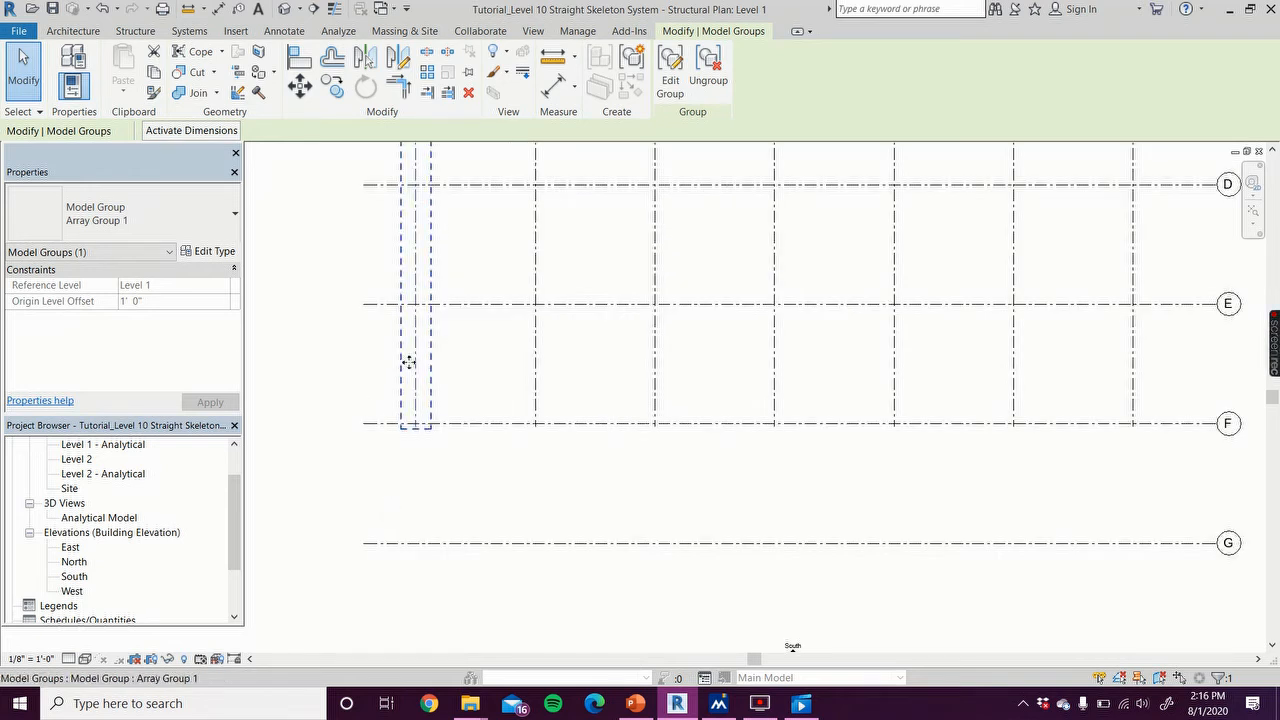
click(670, 62)
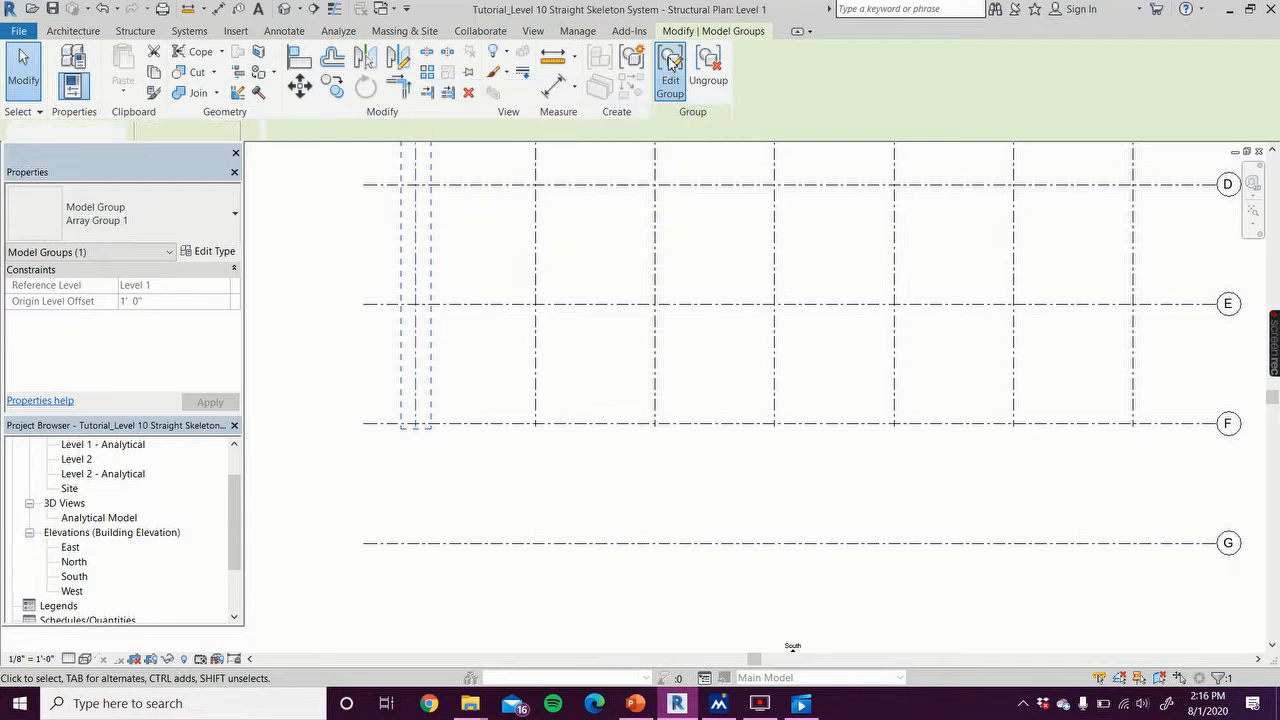
click(416, 354)
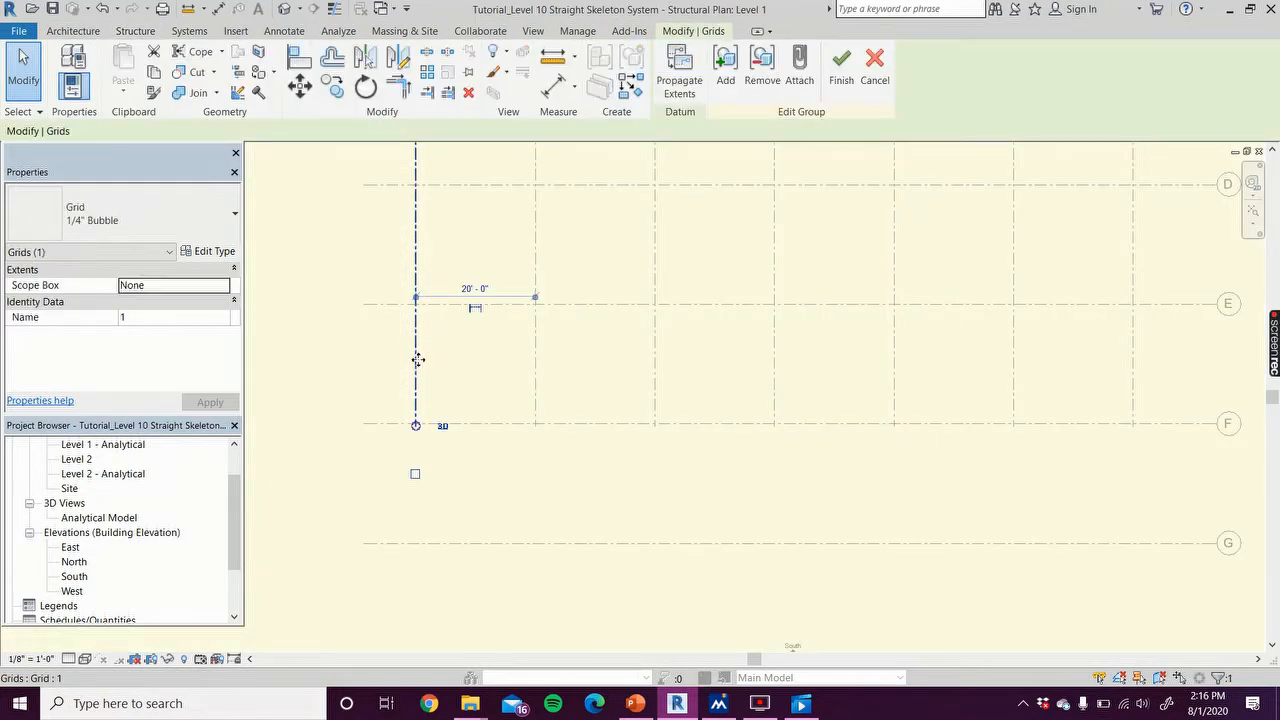
drag(416, 426, 417, 582)
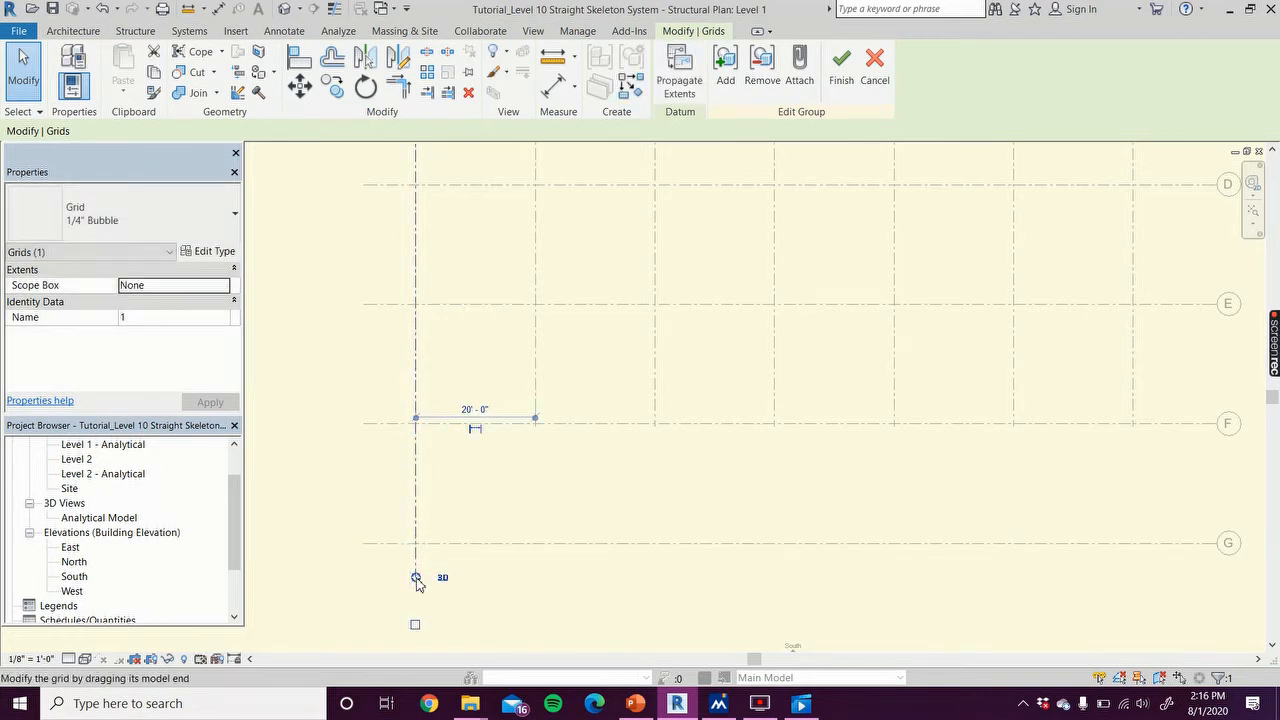
click(842, 68)
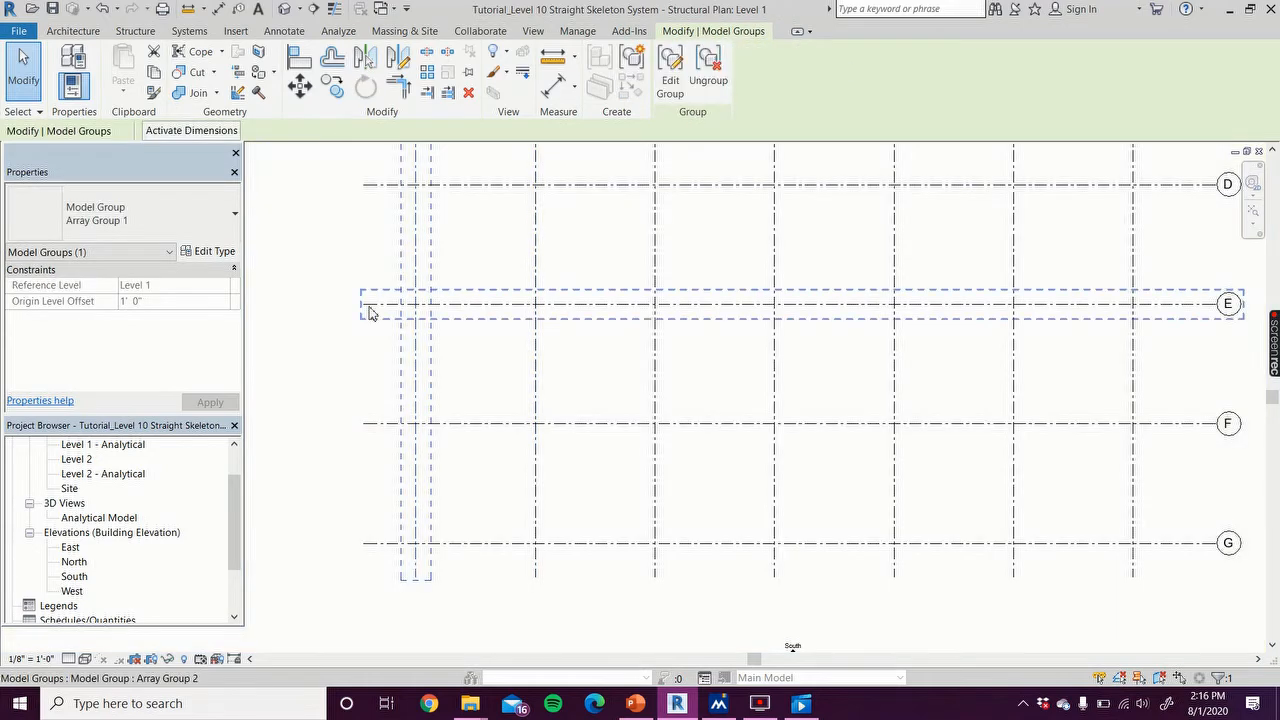
click(331, 309)
Step: Ungroup the arrayed vertical grid lines 3, 1 and 2 one at a time
scroll(330, 315, down, 3)
middle_drag(331, 324, 340, 457)
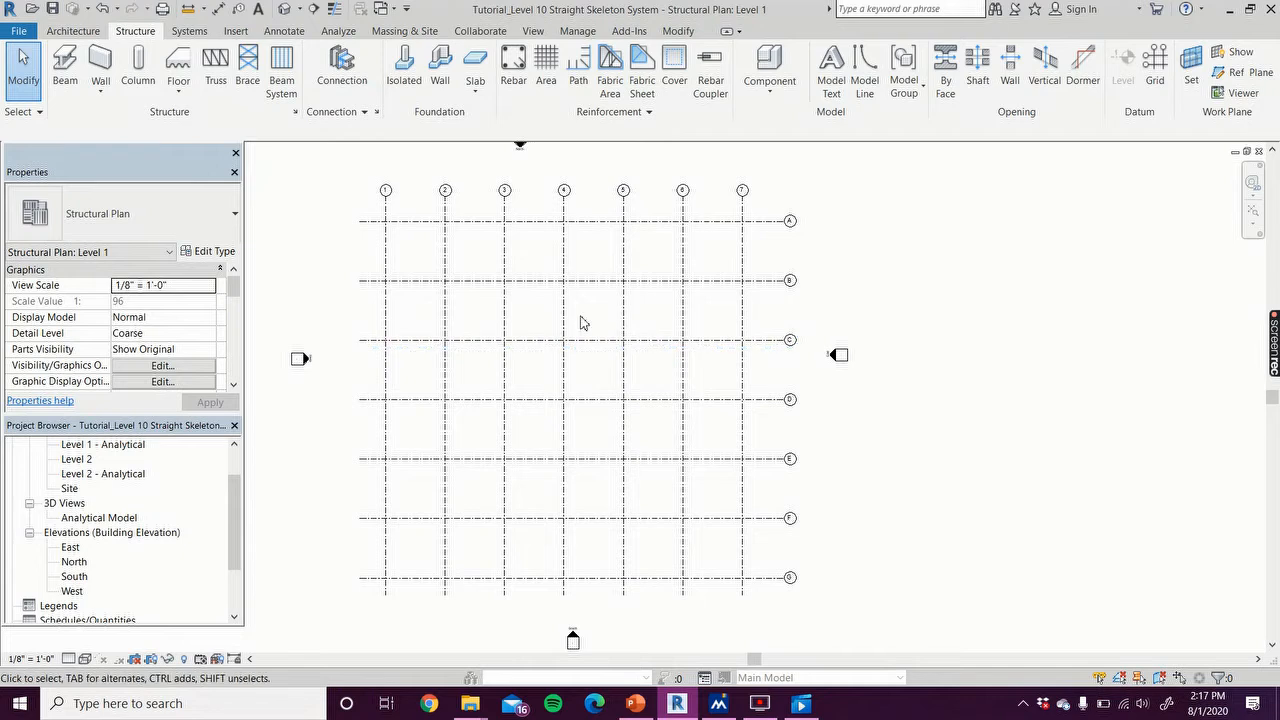
click(507, 210)
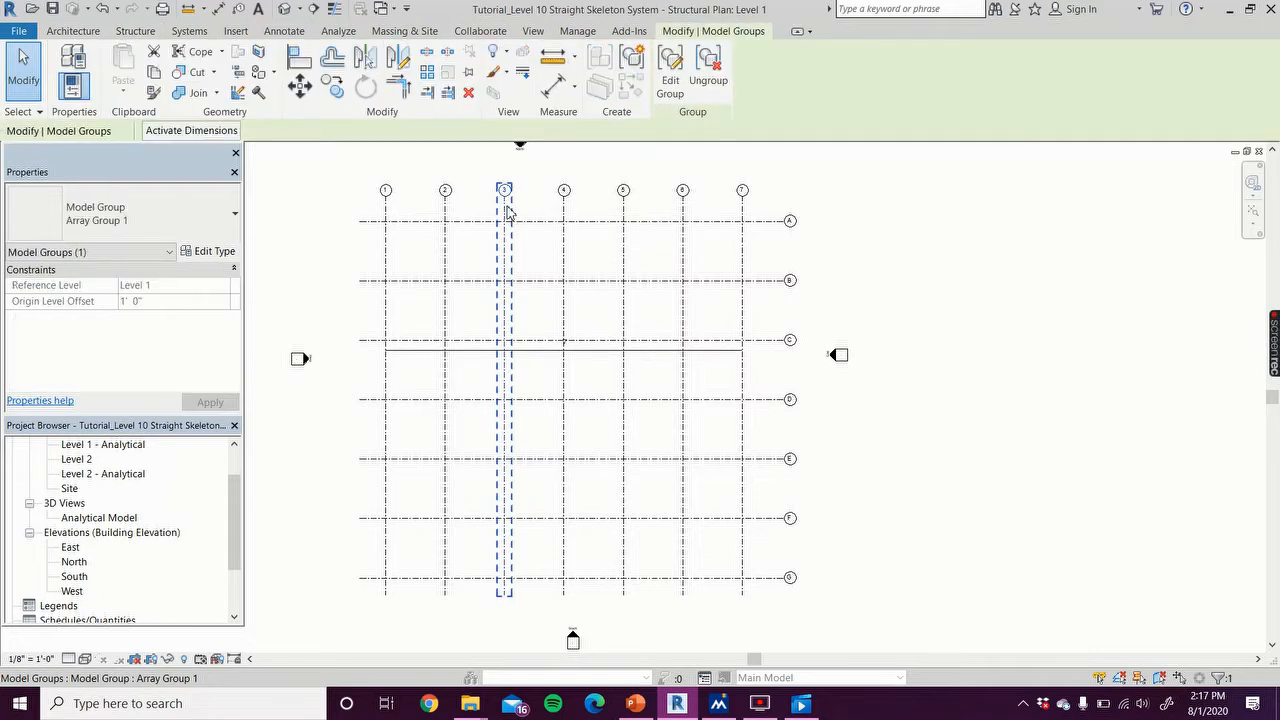
click(714, 77)
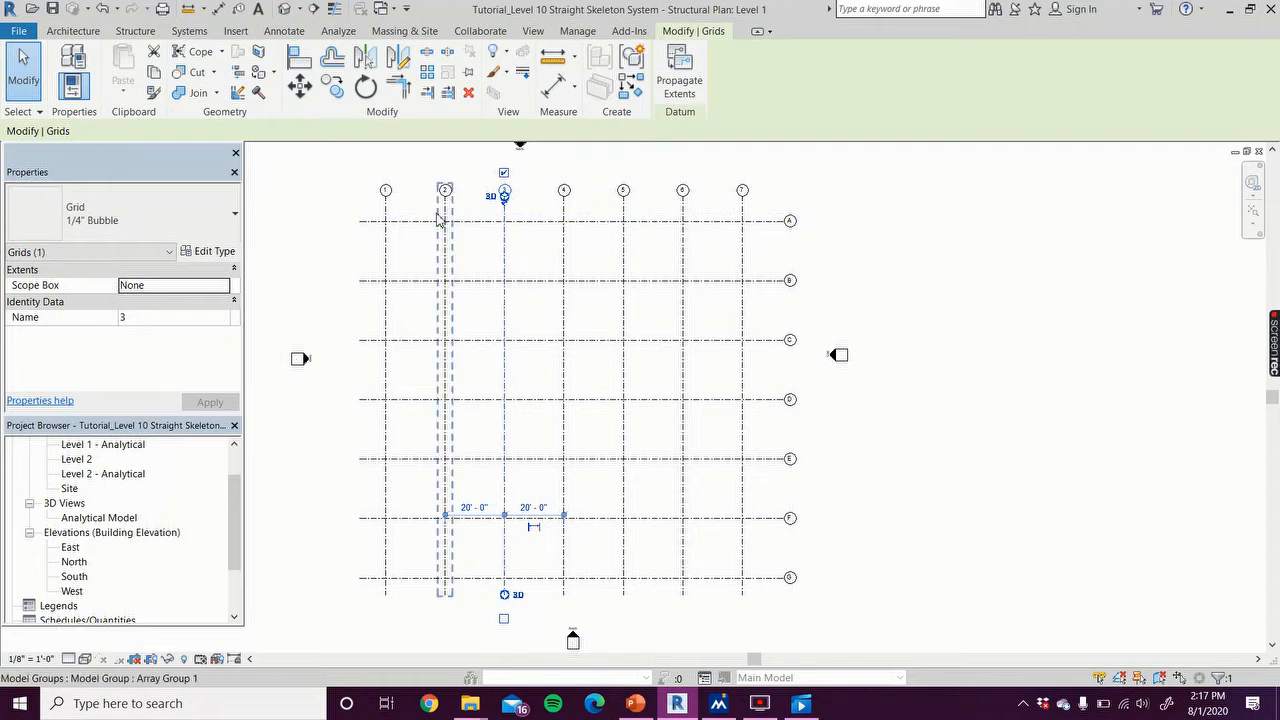
click(313, 191)
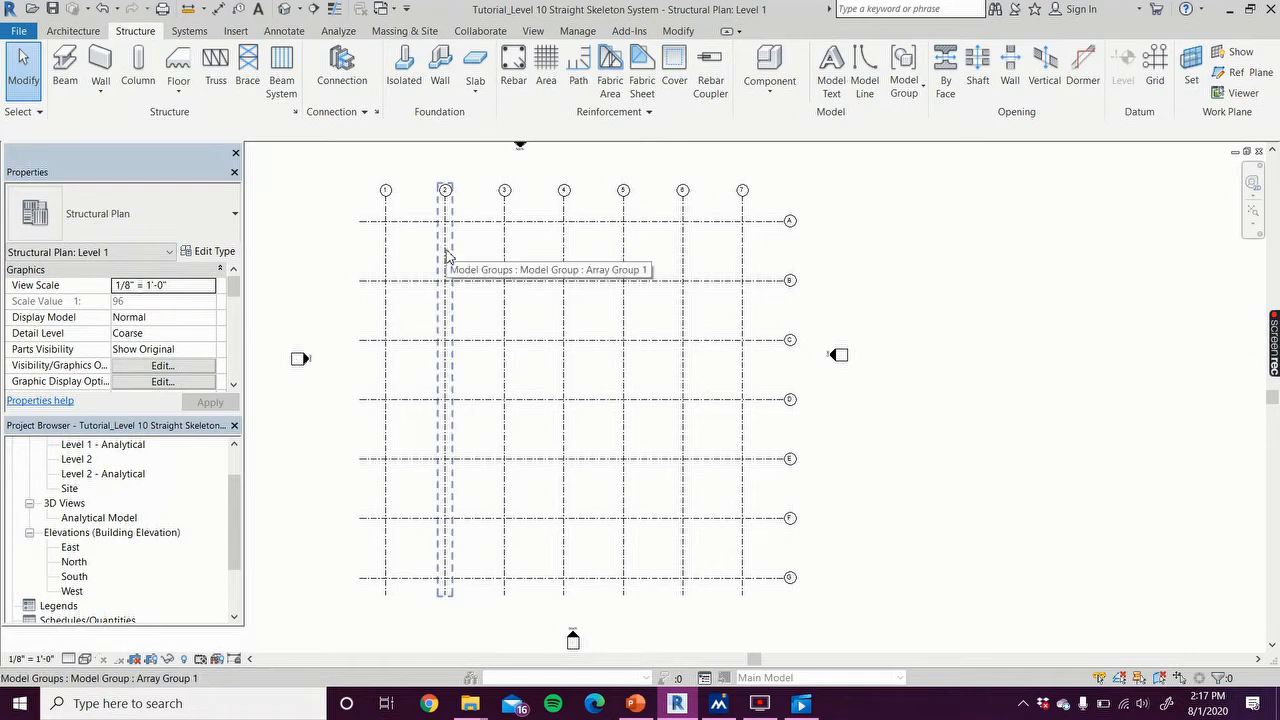
click(385, 257)
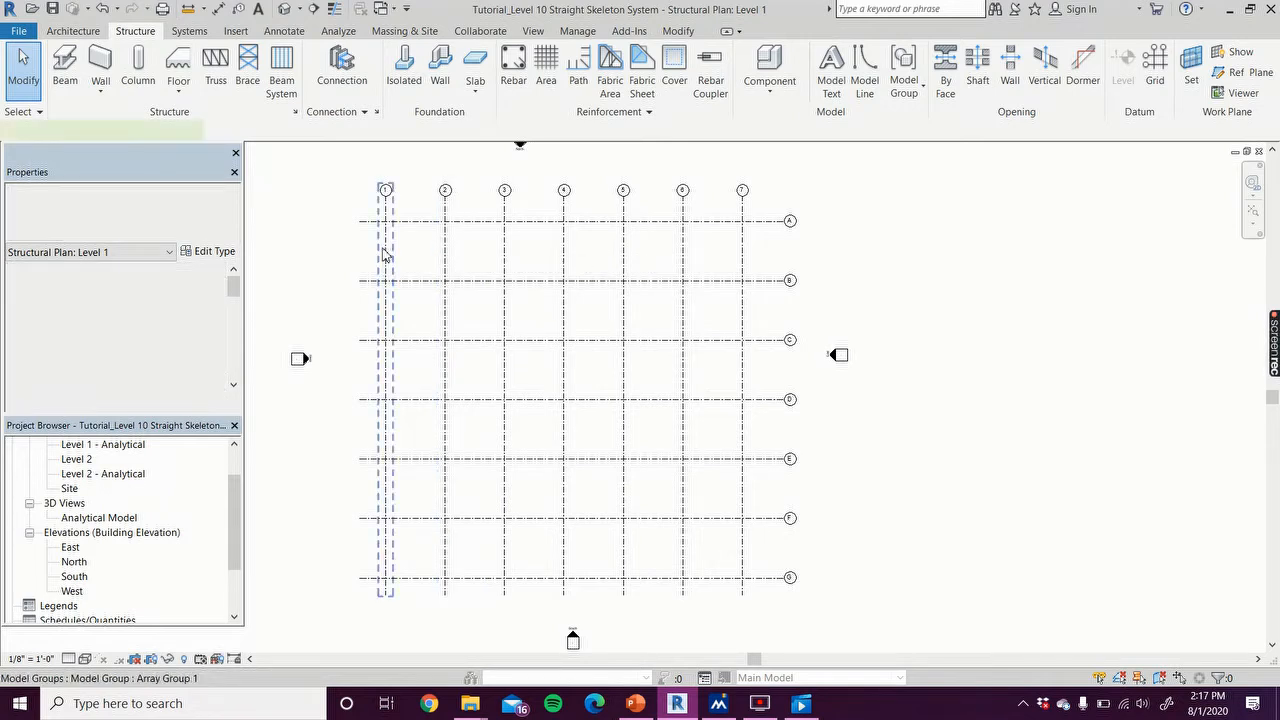
click(708, 80)
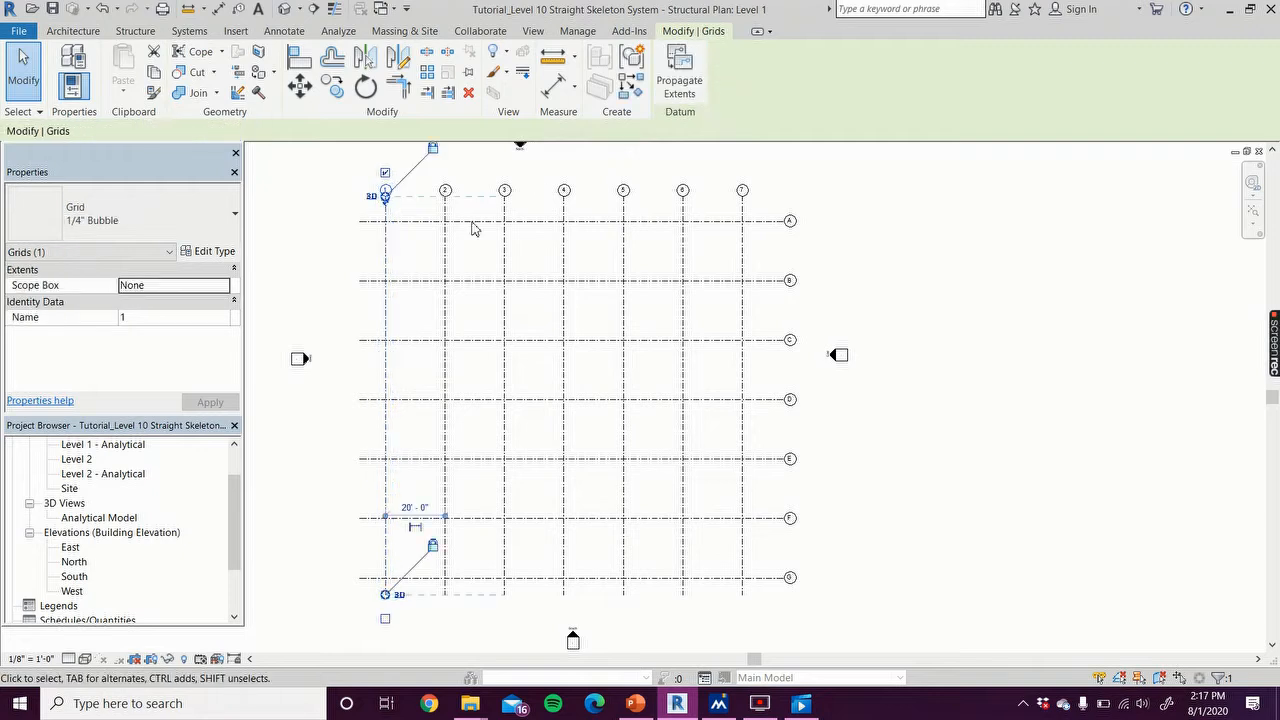
click(448, 262)
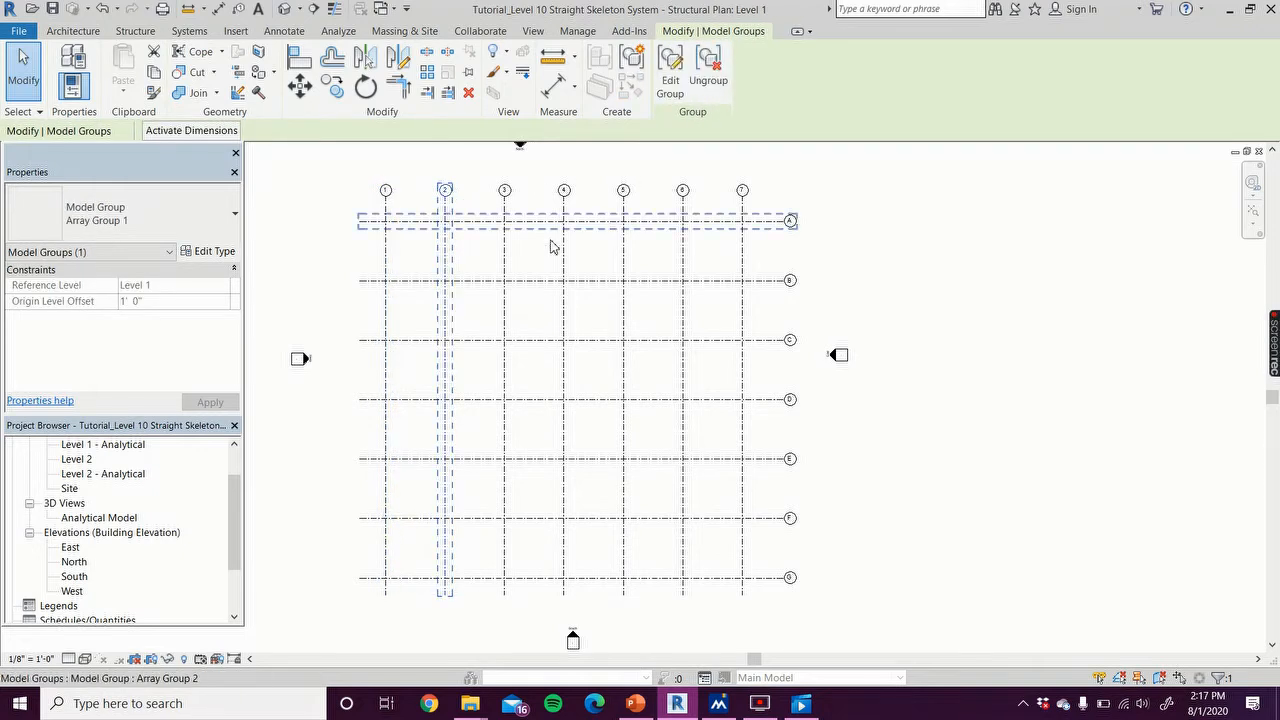
click(716, 85)
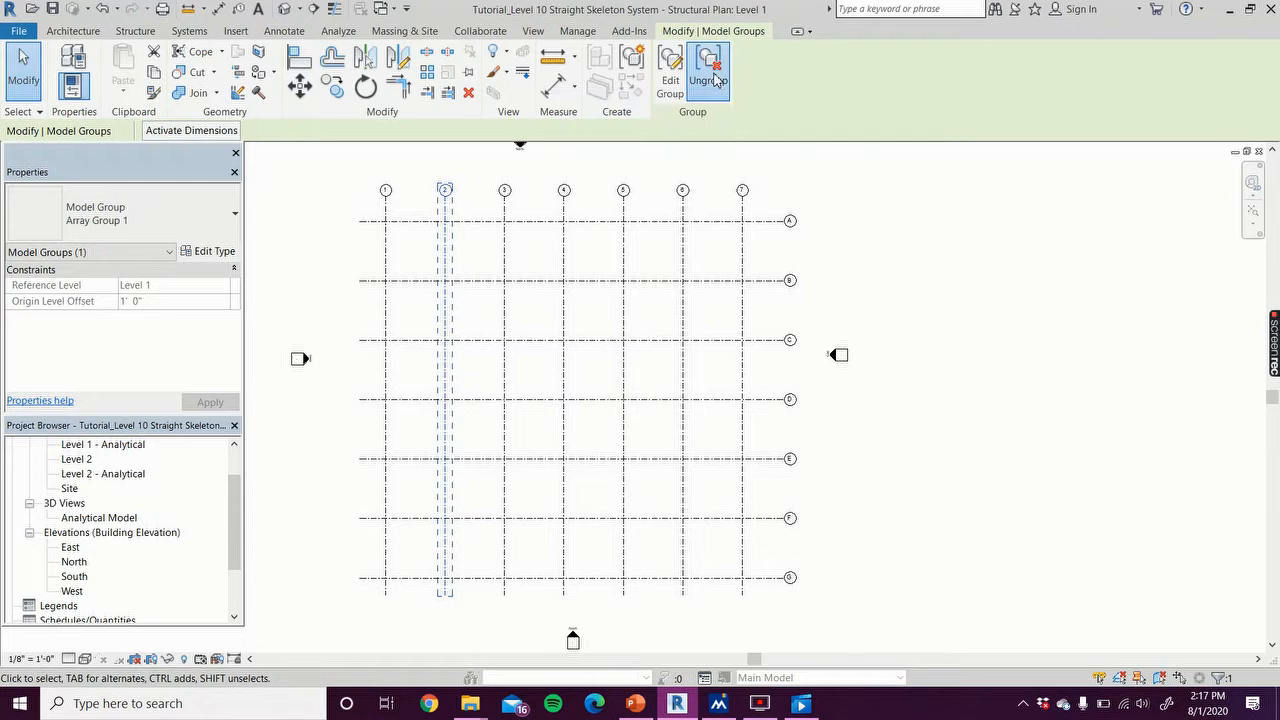
Step: Ungroup the remaining arrayed vertical grid lines 4, 5, 6 and 7 individually
click(564, 250)
click(716, 82)
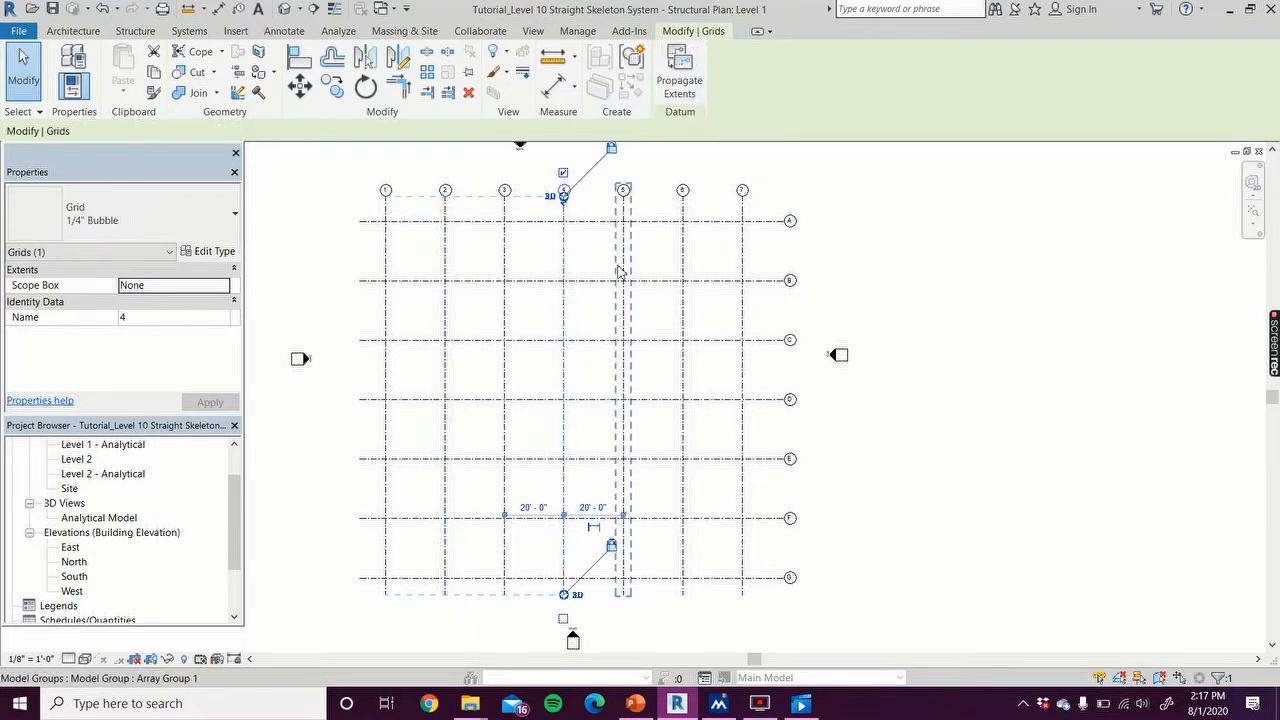
click(623, 255)
click(716, 82)
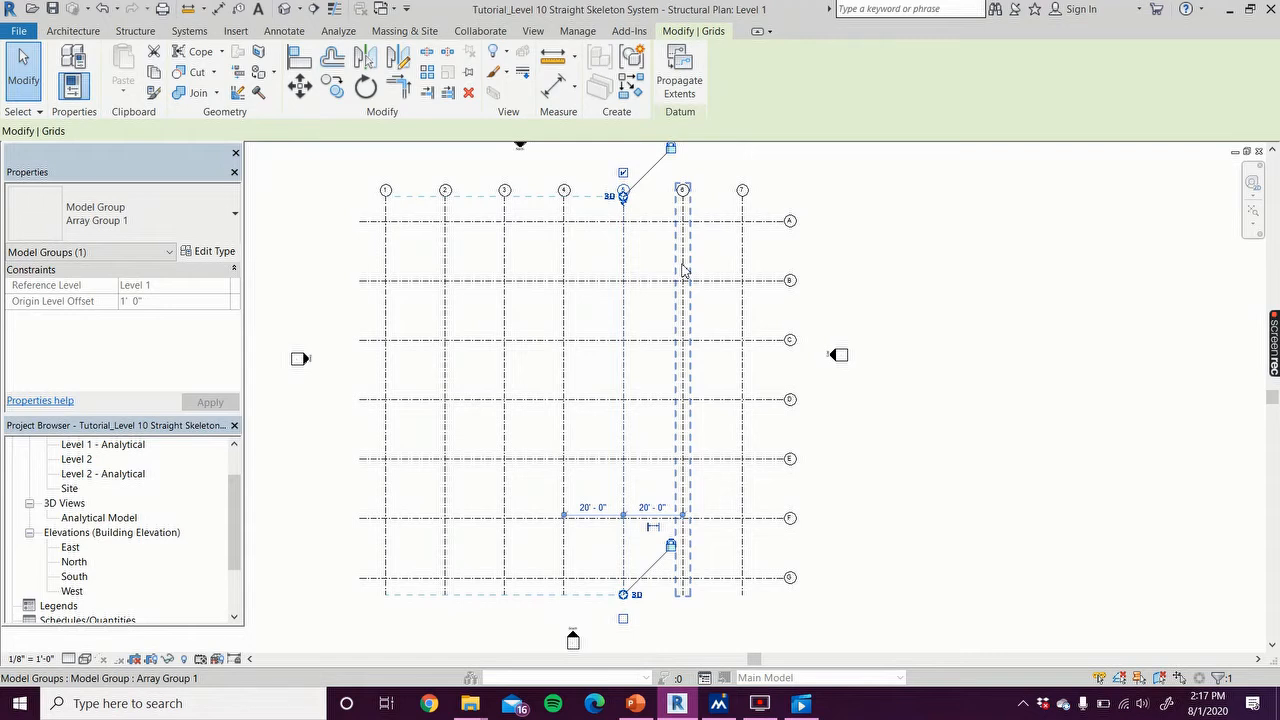
click(683, 235)
click(716, 82)
click(741, 240)
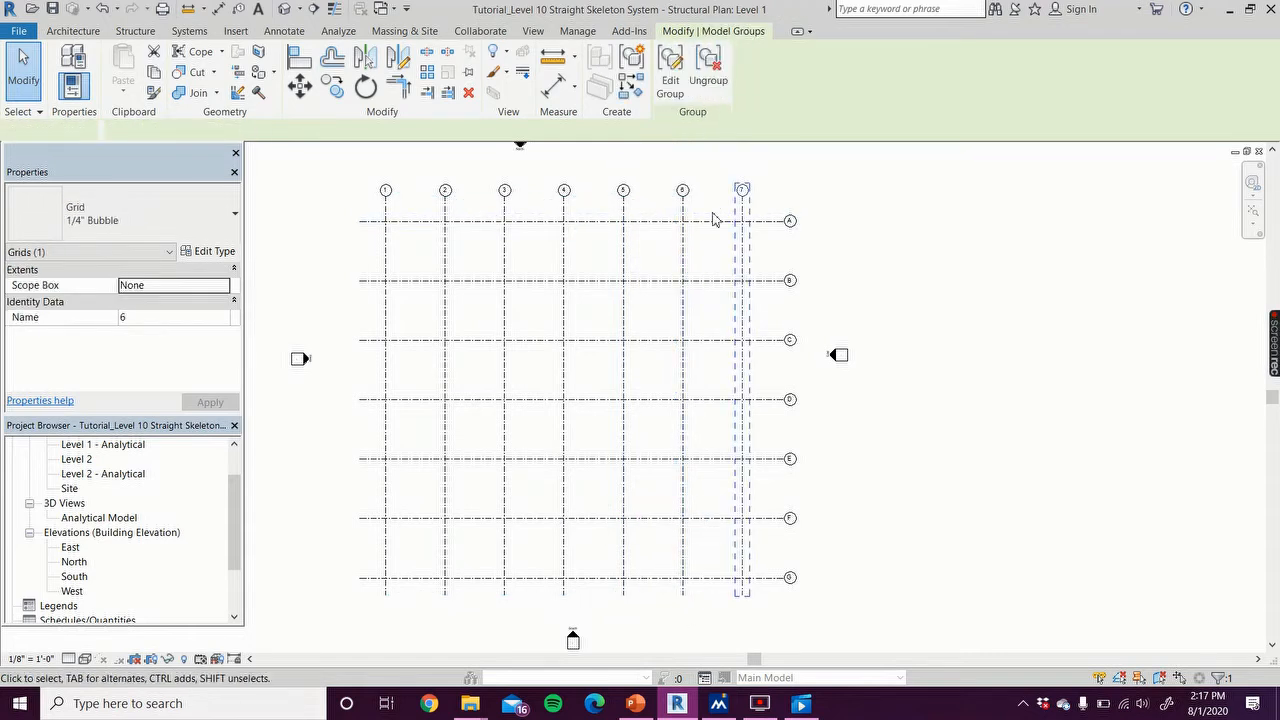
click(715, 62)
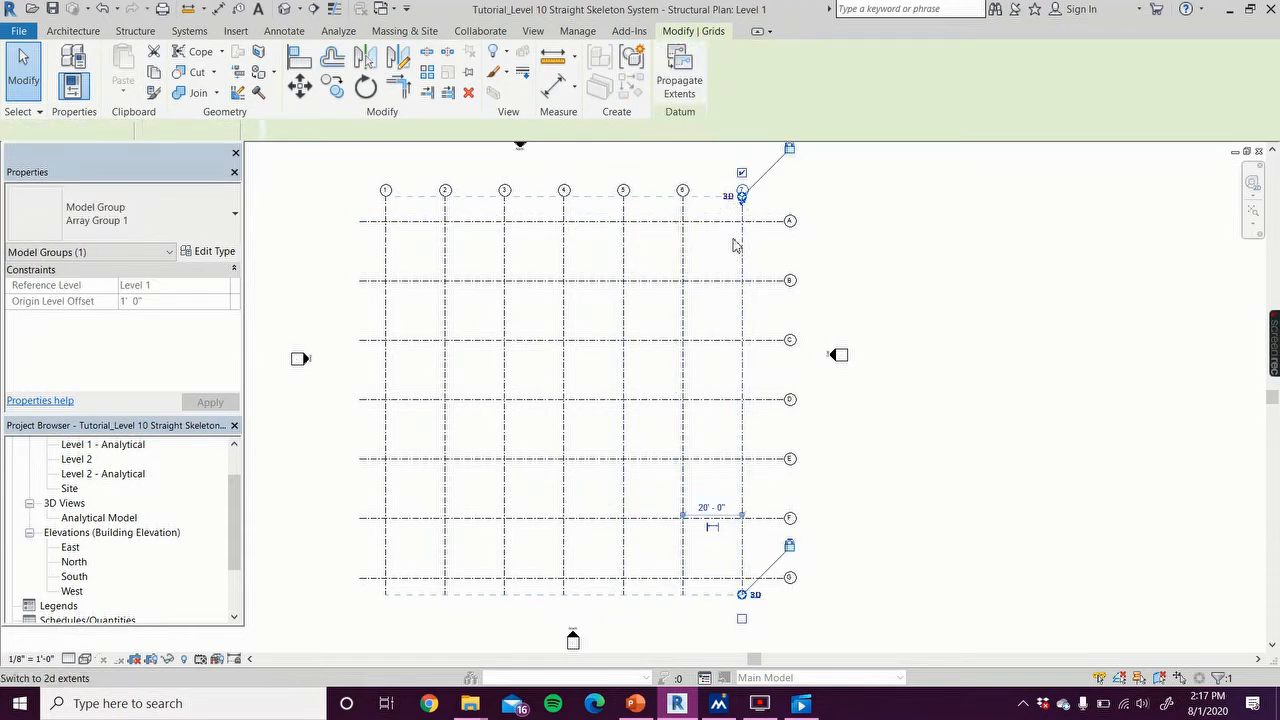
Step: Ungroup the arrayed horizontal grid lines B, C, D, E, F and G individually
click(709, 280)
click(714, 84)
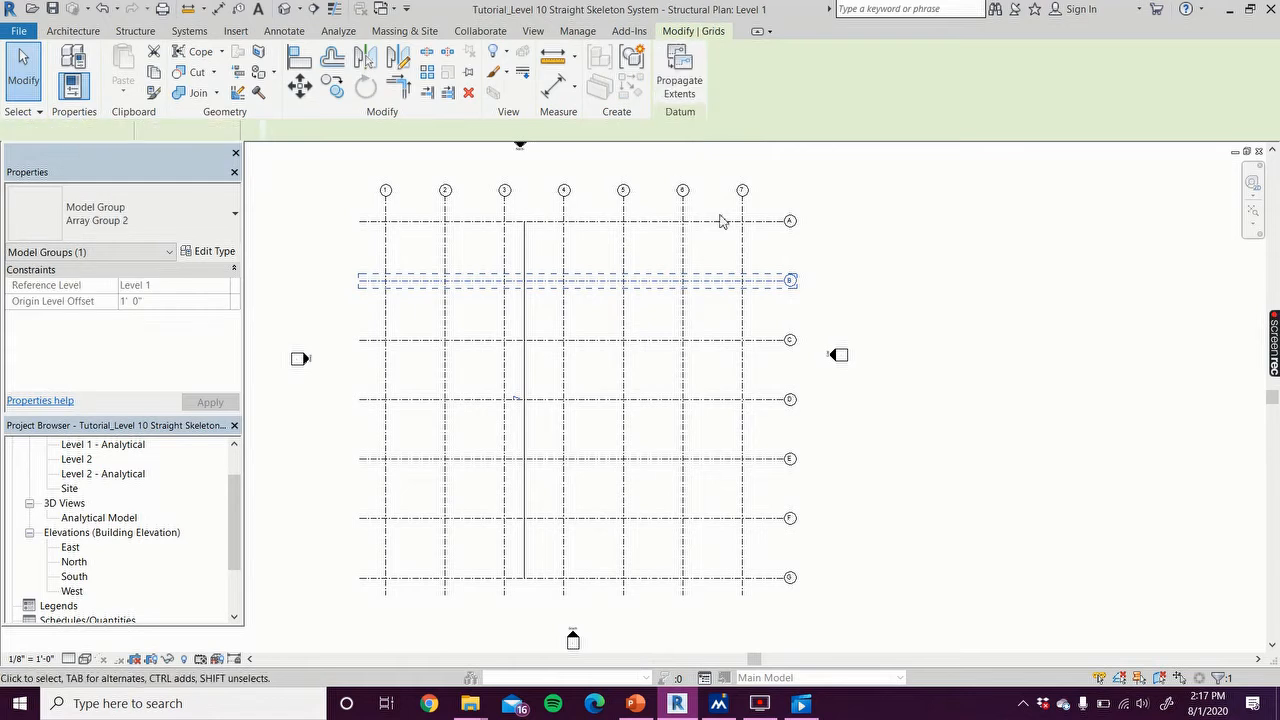
click(716, 340)
click(718, 63)
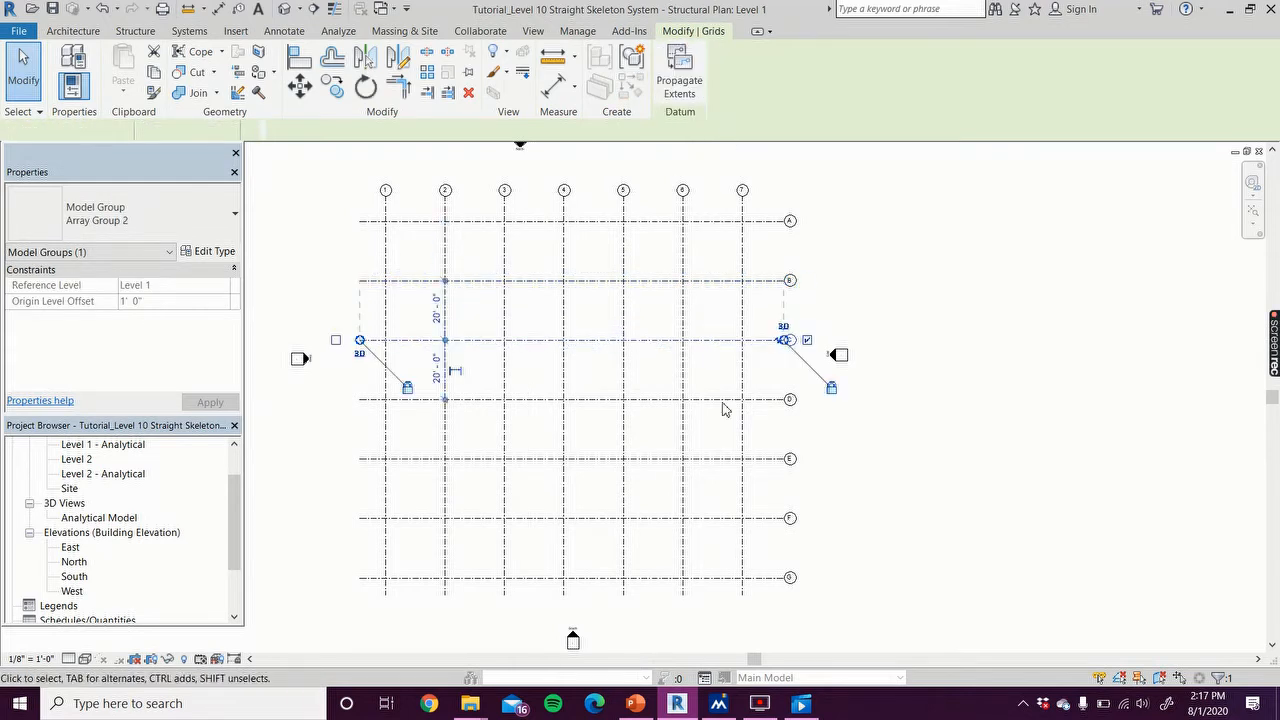
click(718, 399)
click(722, 78)
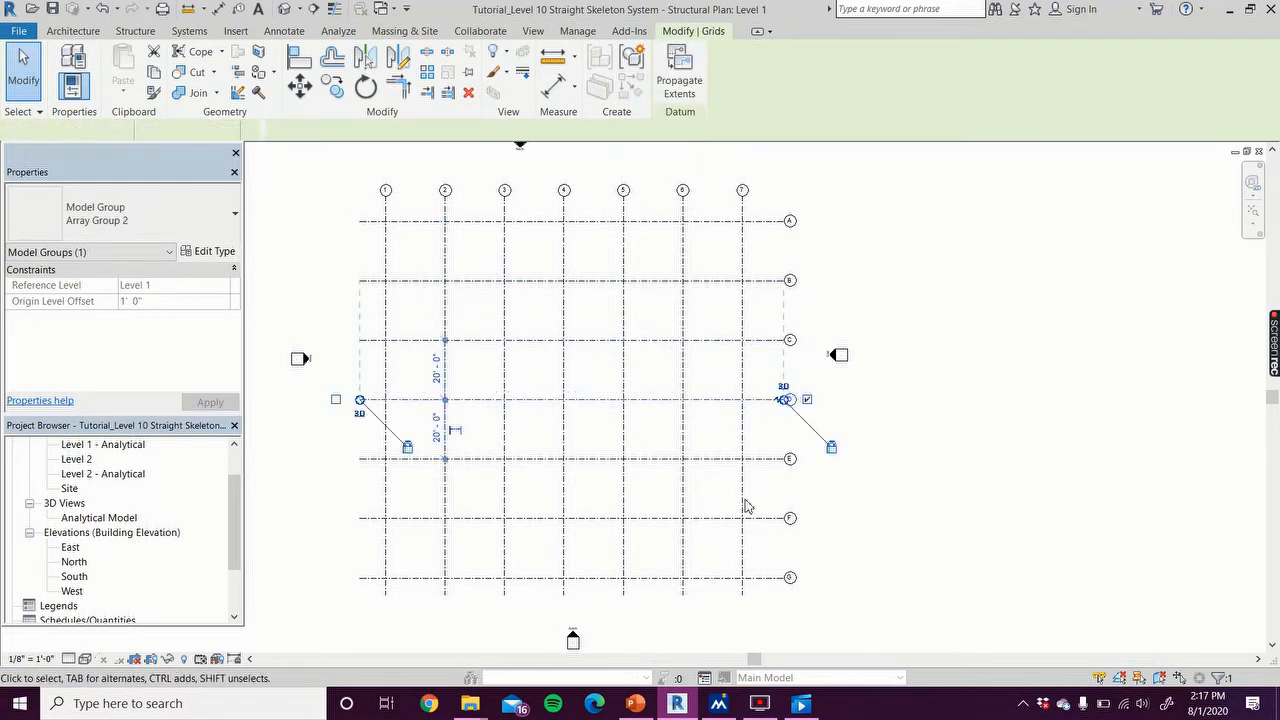
click(718, 459)
click(714, 64)
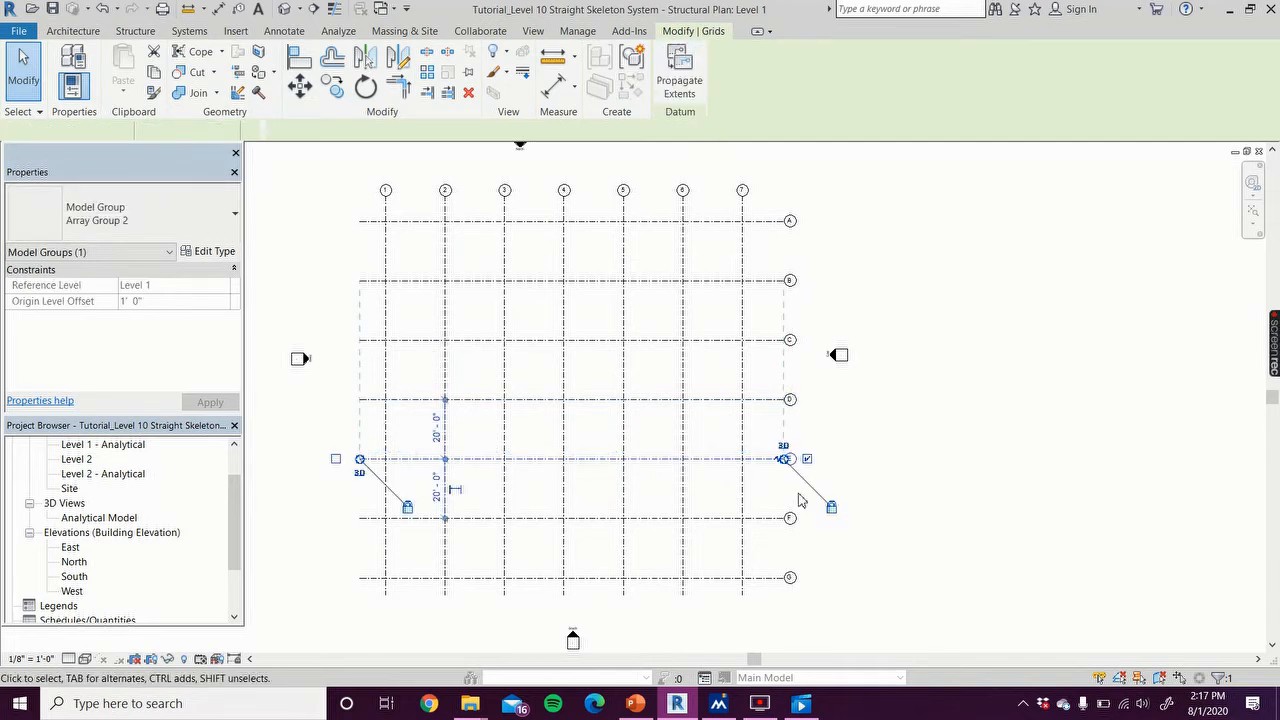
click(720, 518)
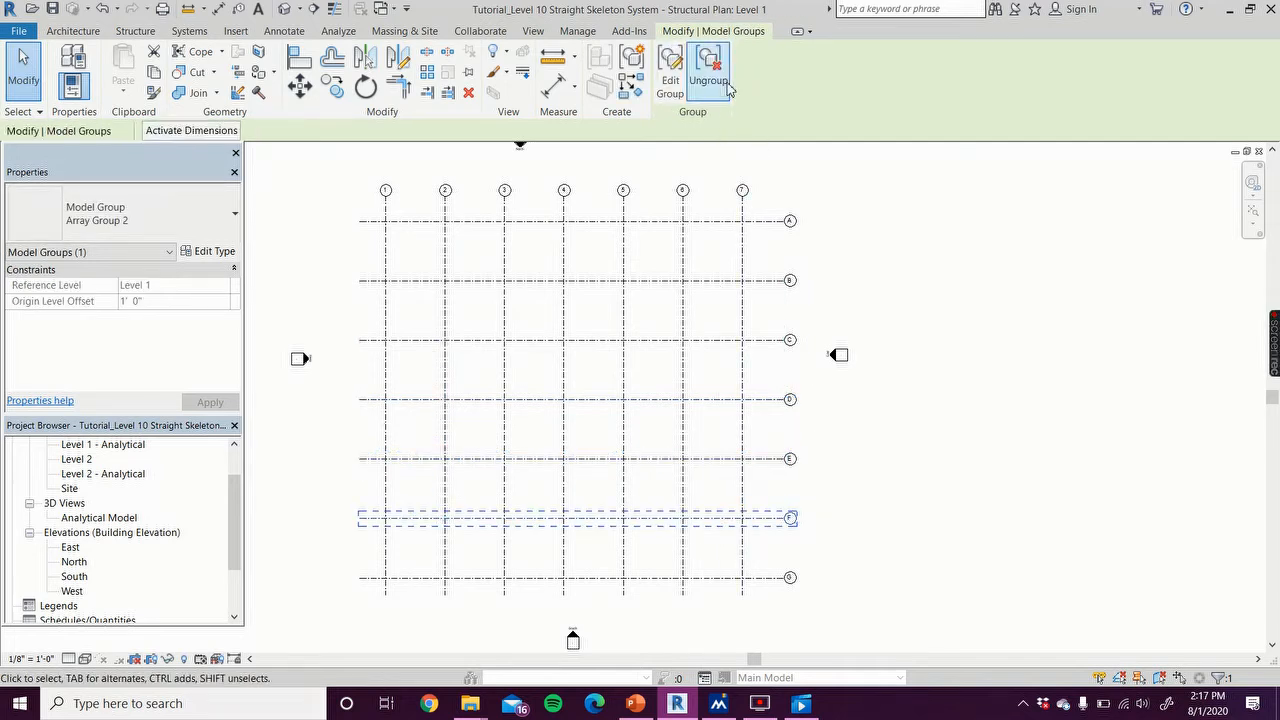
click(712, 70)
click(724, 588)
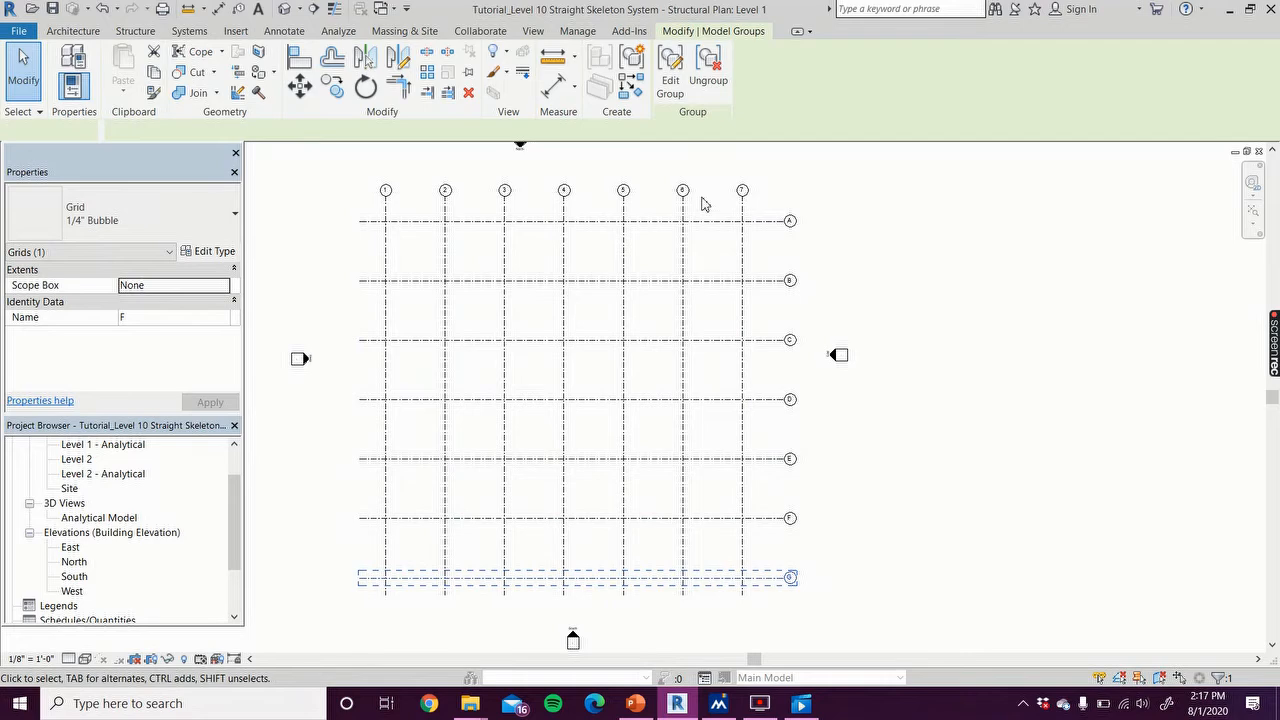
click(712, 70)
Step: Check the whole grid for remaining groups and ungroup horizontal grid line A
click(291, 177)
drag(315, 180, 823, 620)
click(921, 555)
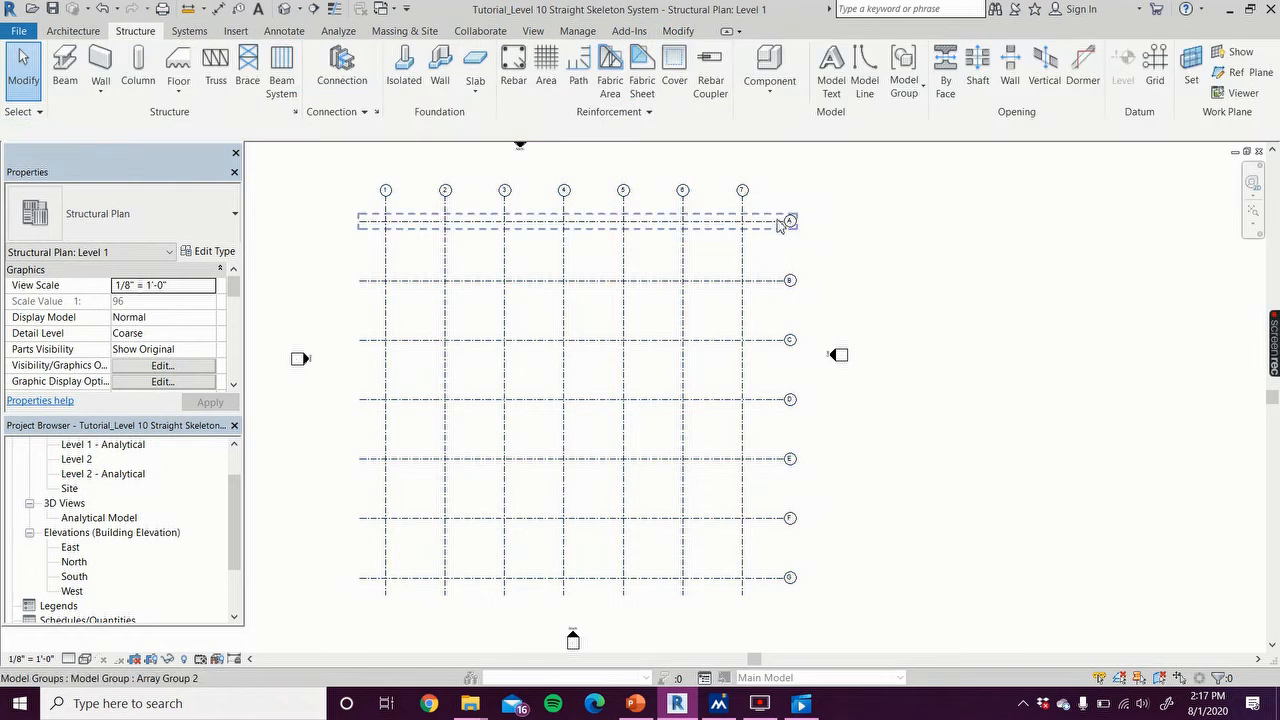
click(784, 226)
click(712, 66)
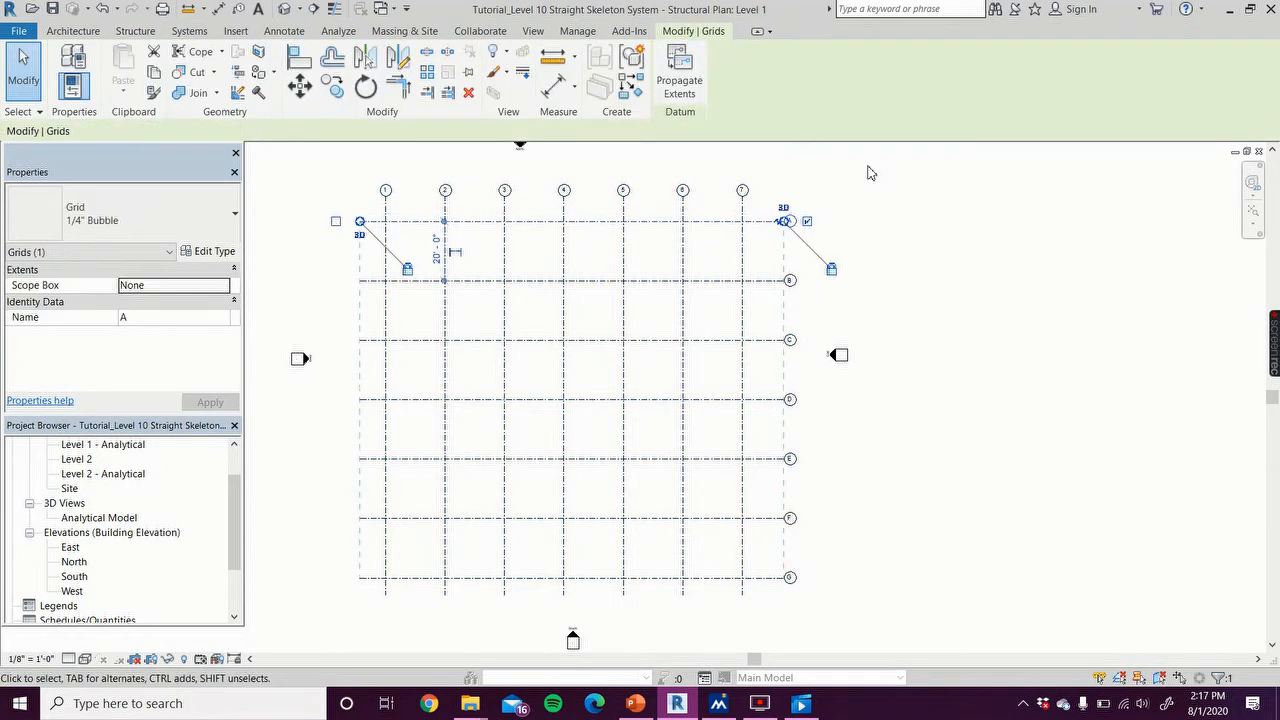
click(936, 200)
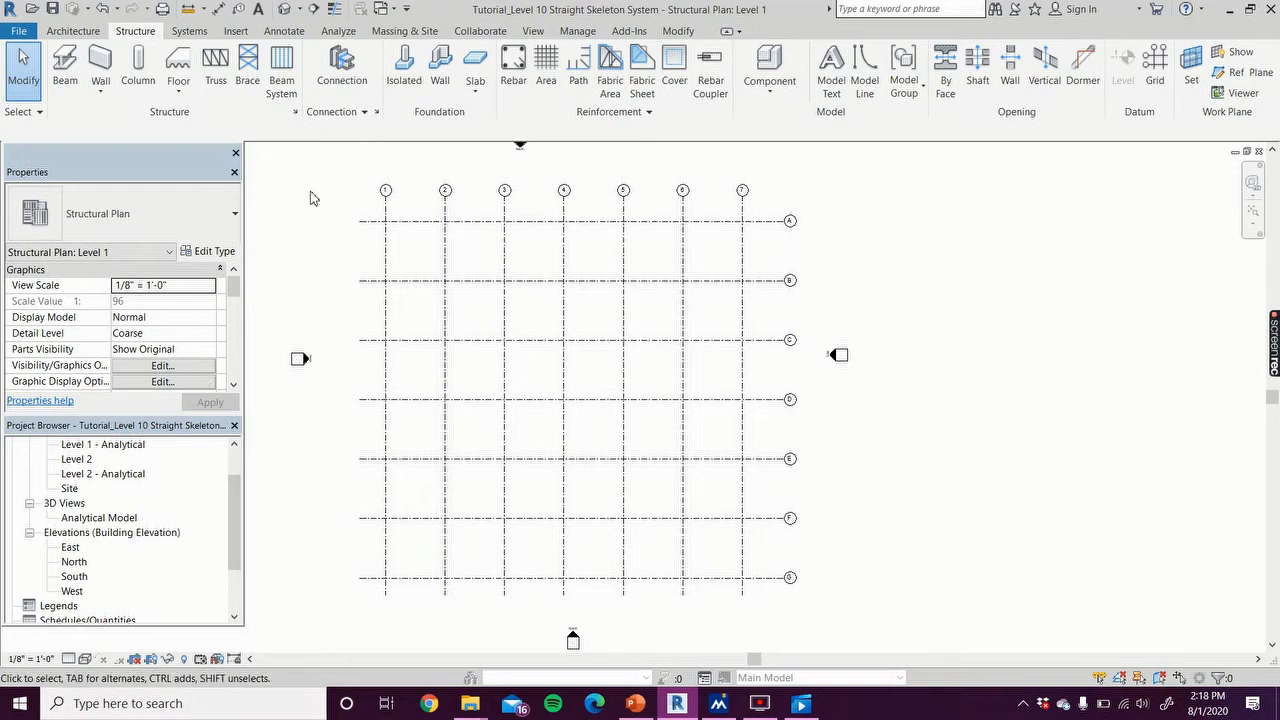
Step: Duplicate the 1/4" Bubble grid type of grid line 1 as a new type named 1/4" Bubble pink
click(385, 245)
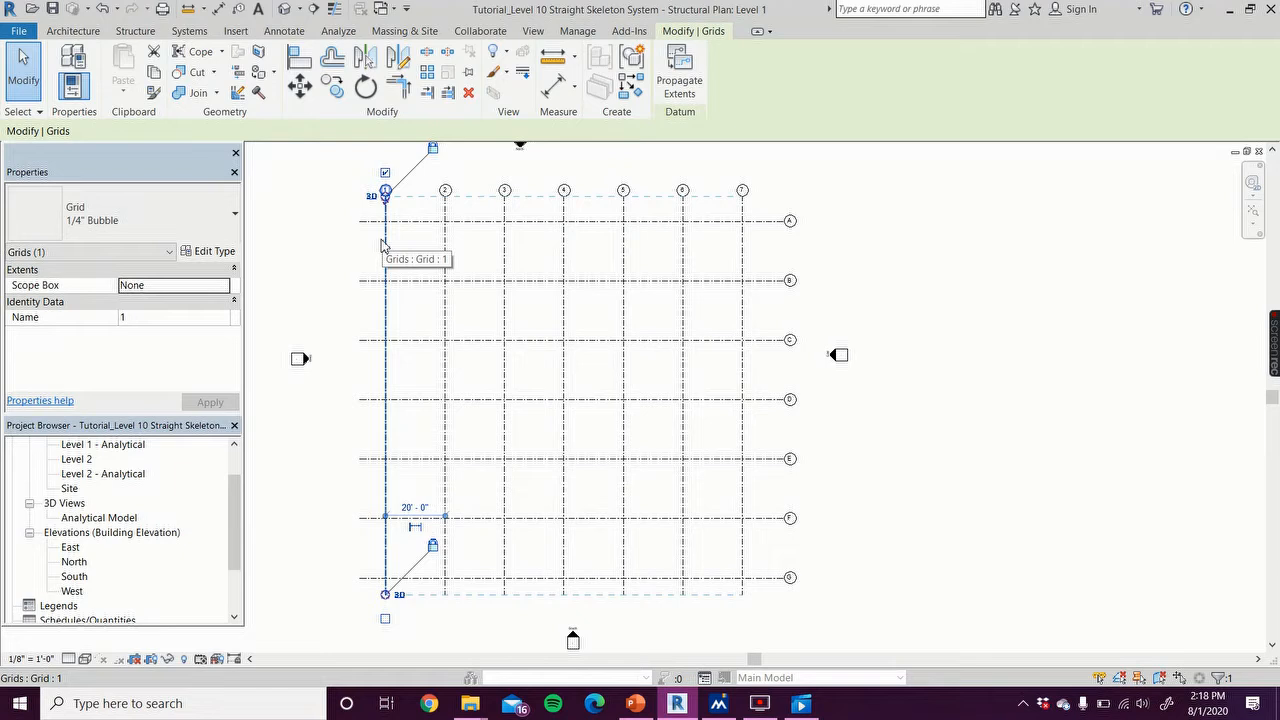
click(181, 226)
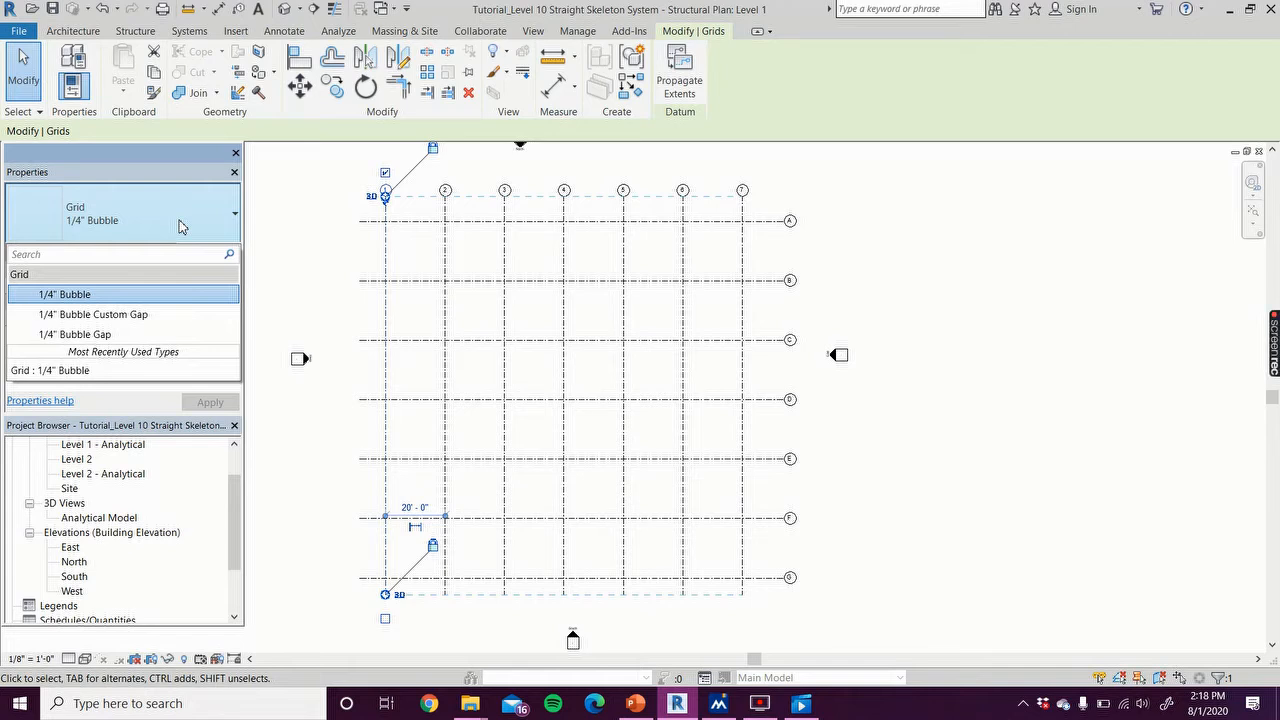
click(291, 202)
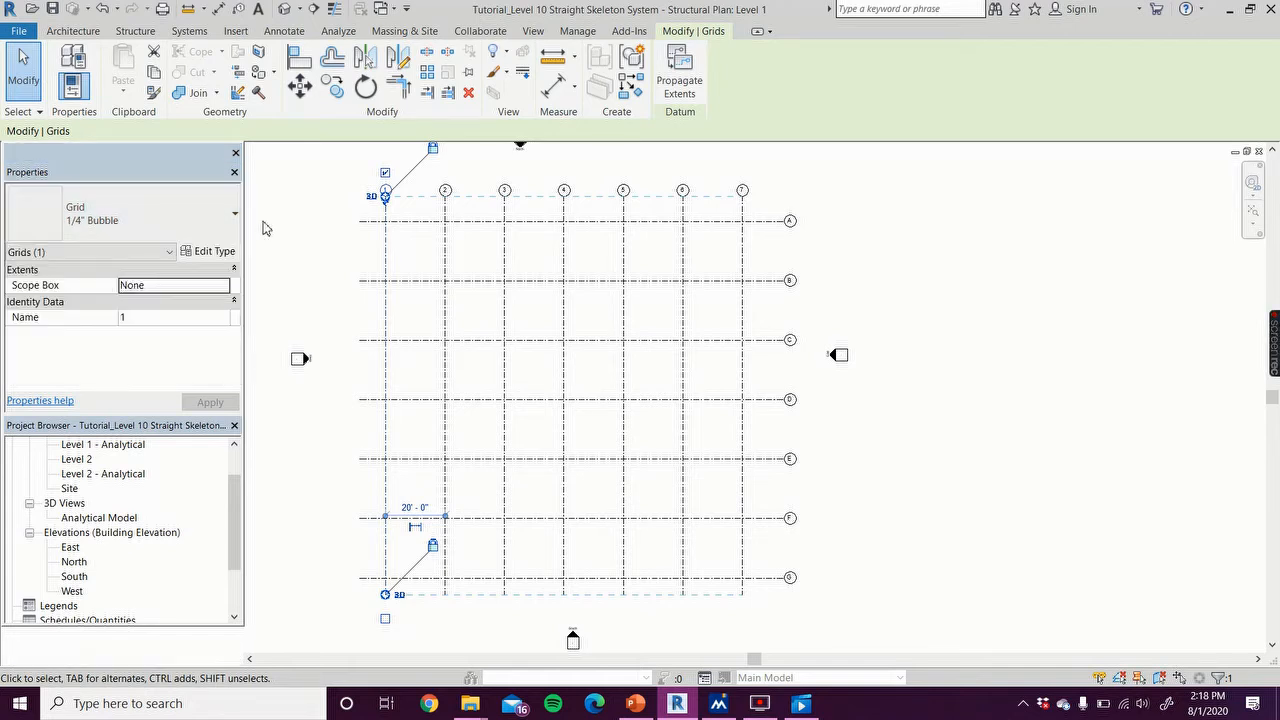
click(212, 252)
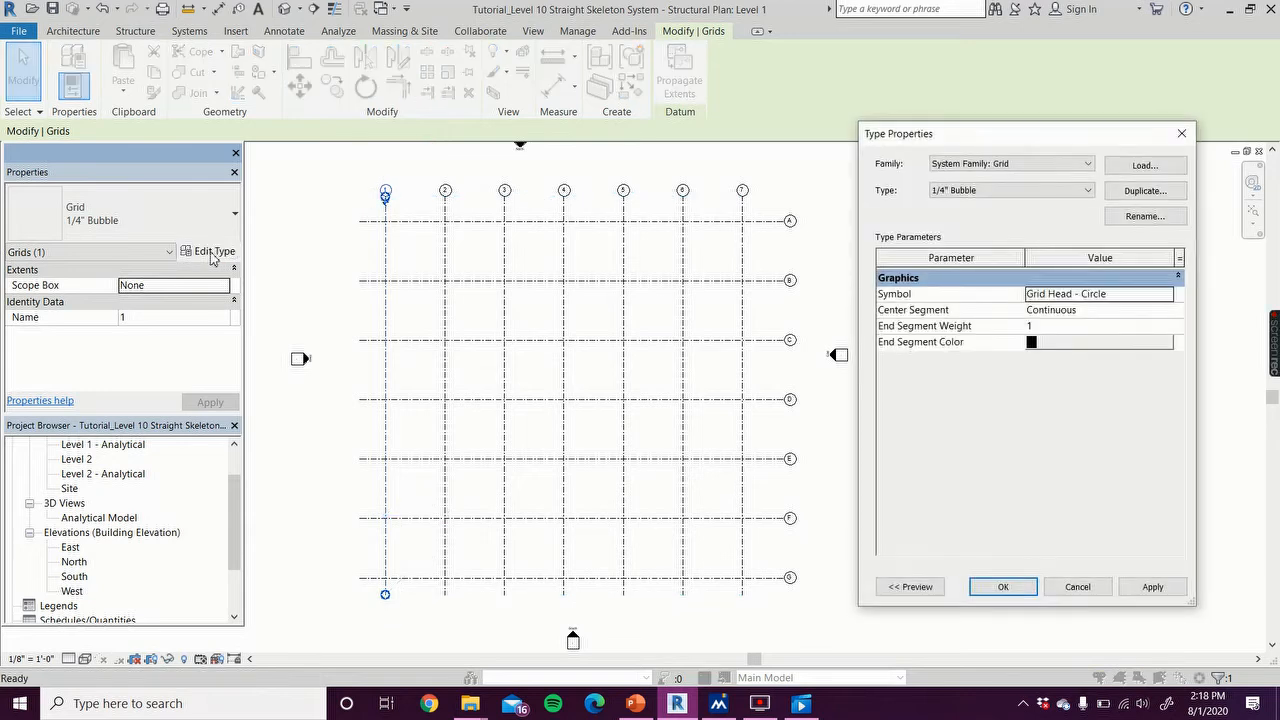
click(1155, 193)
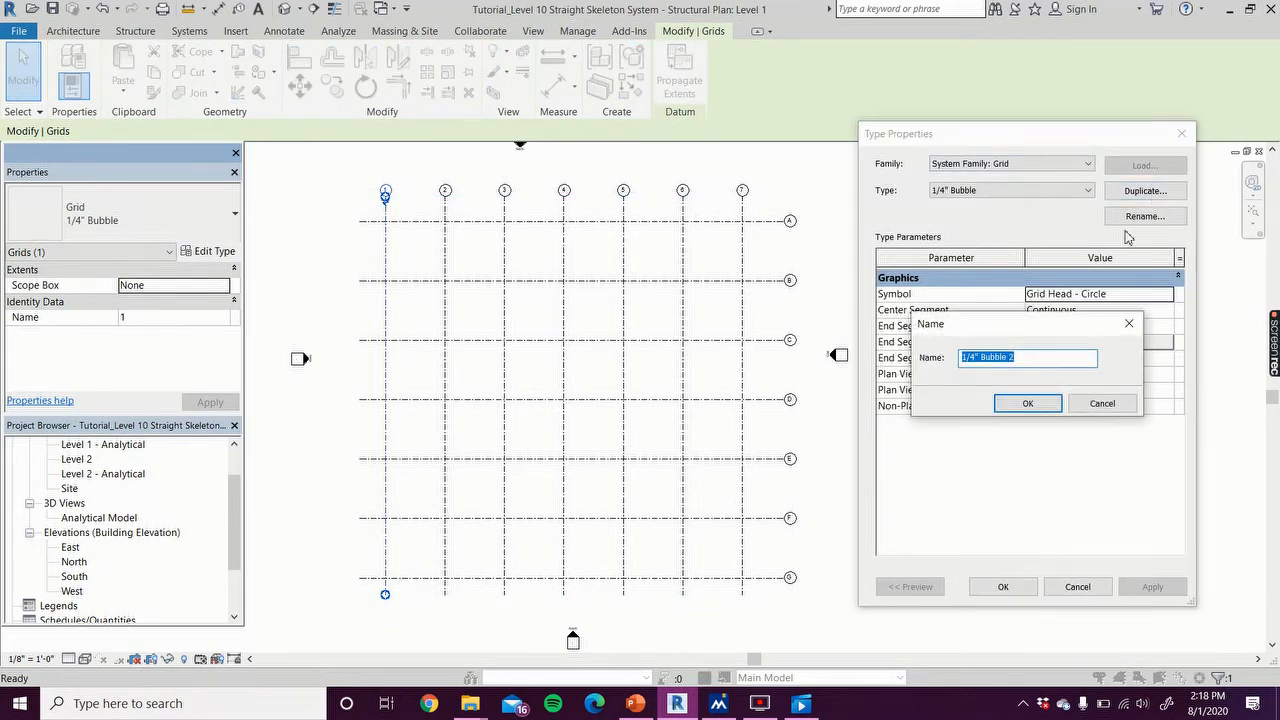
click(1033, 362)
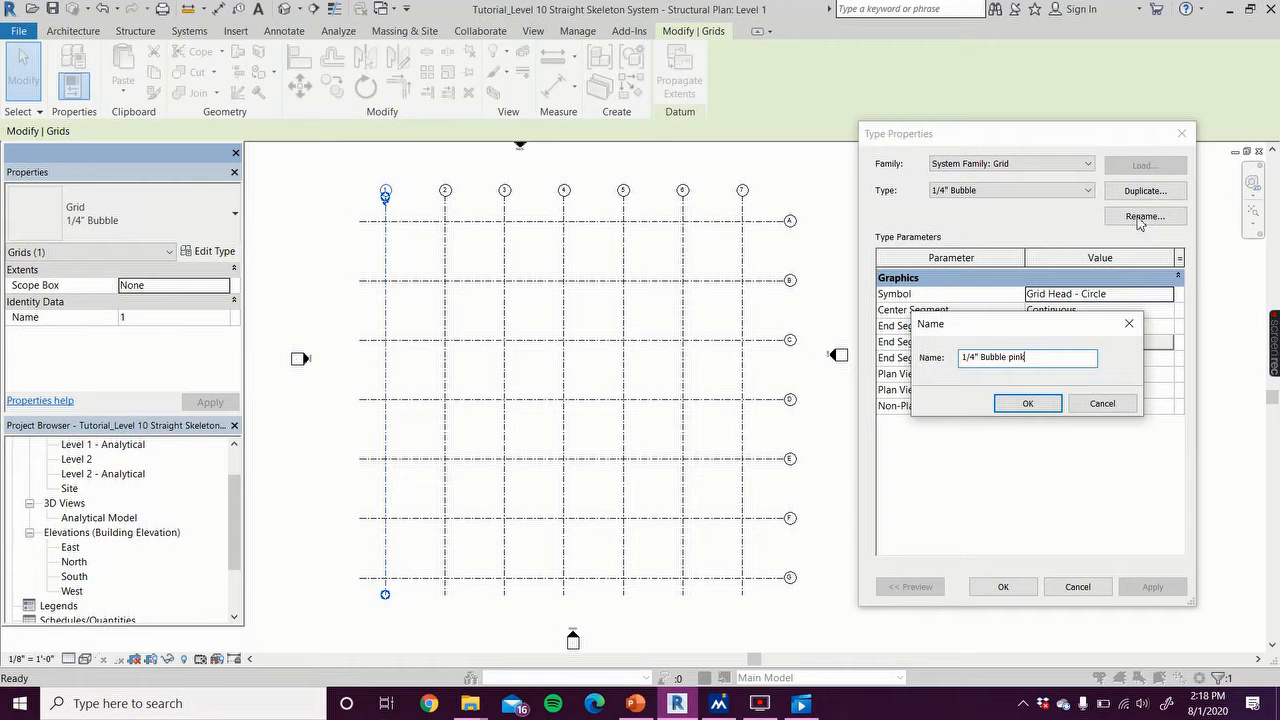
click(1022, 404)
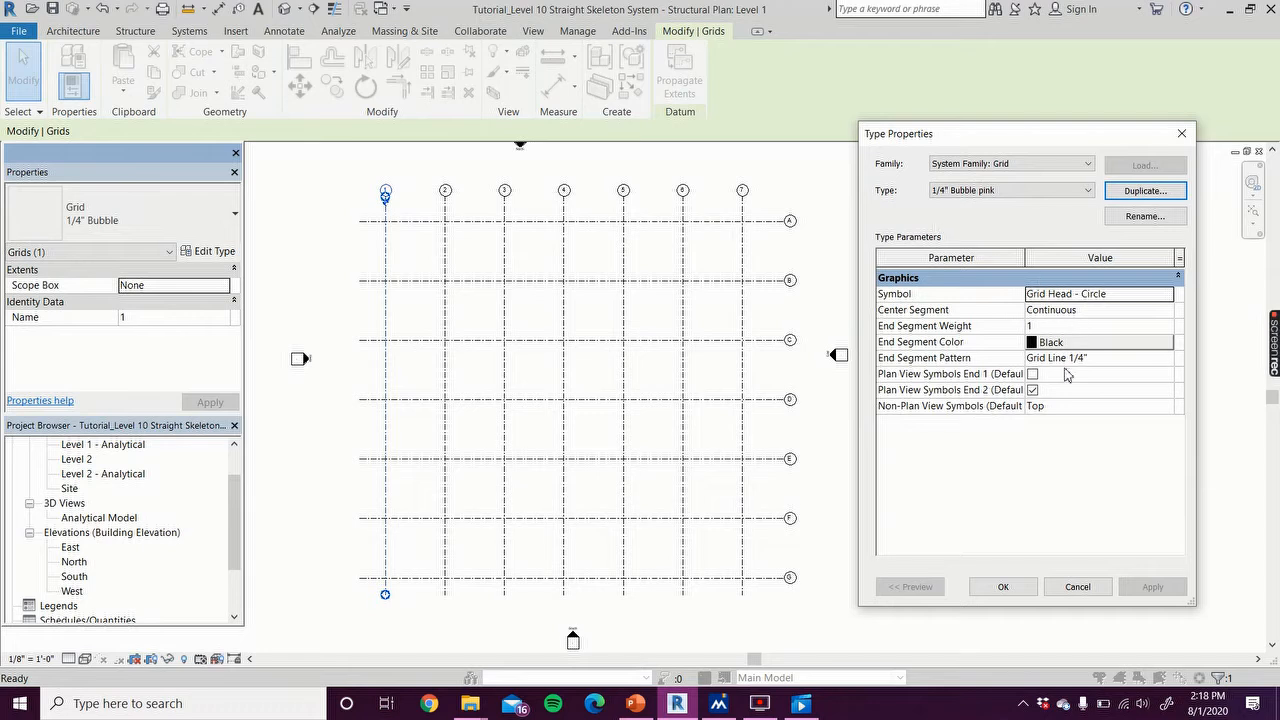
Step: Set the End Segment Color of the 1/4" Bubble pink type to Magenta and apply the type changes
click(1044, 344)
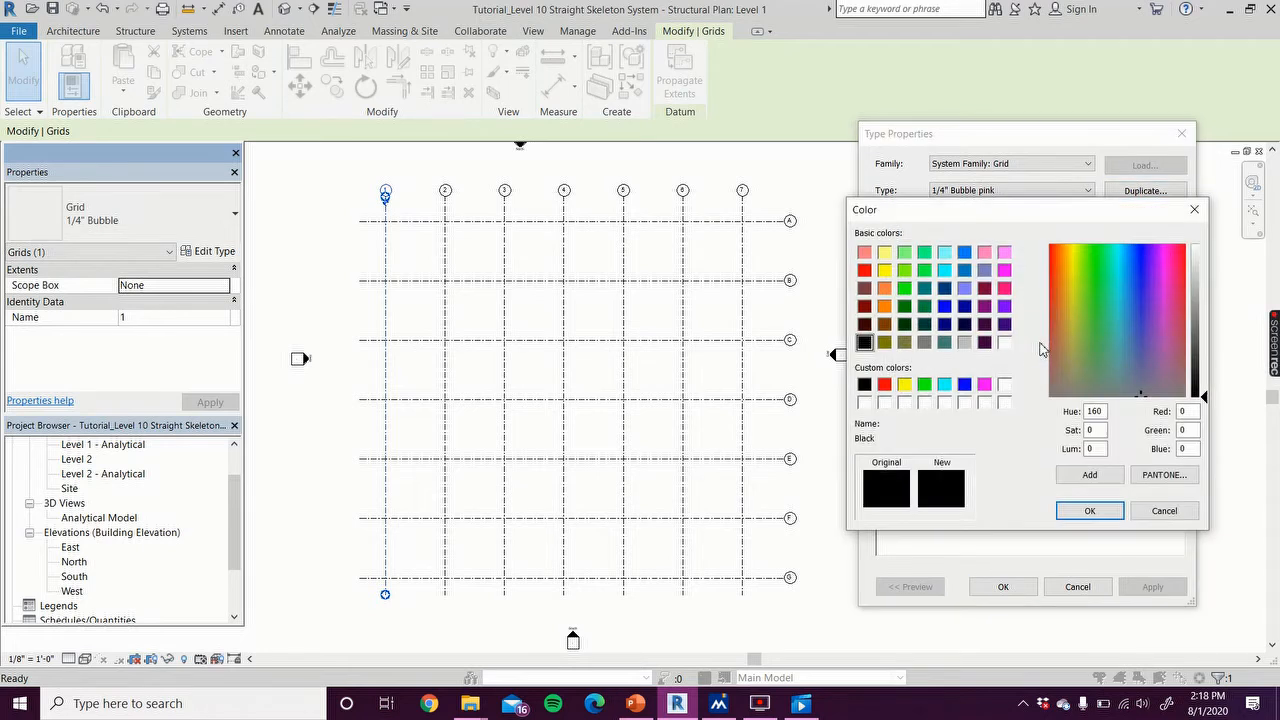
click(986, 384)
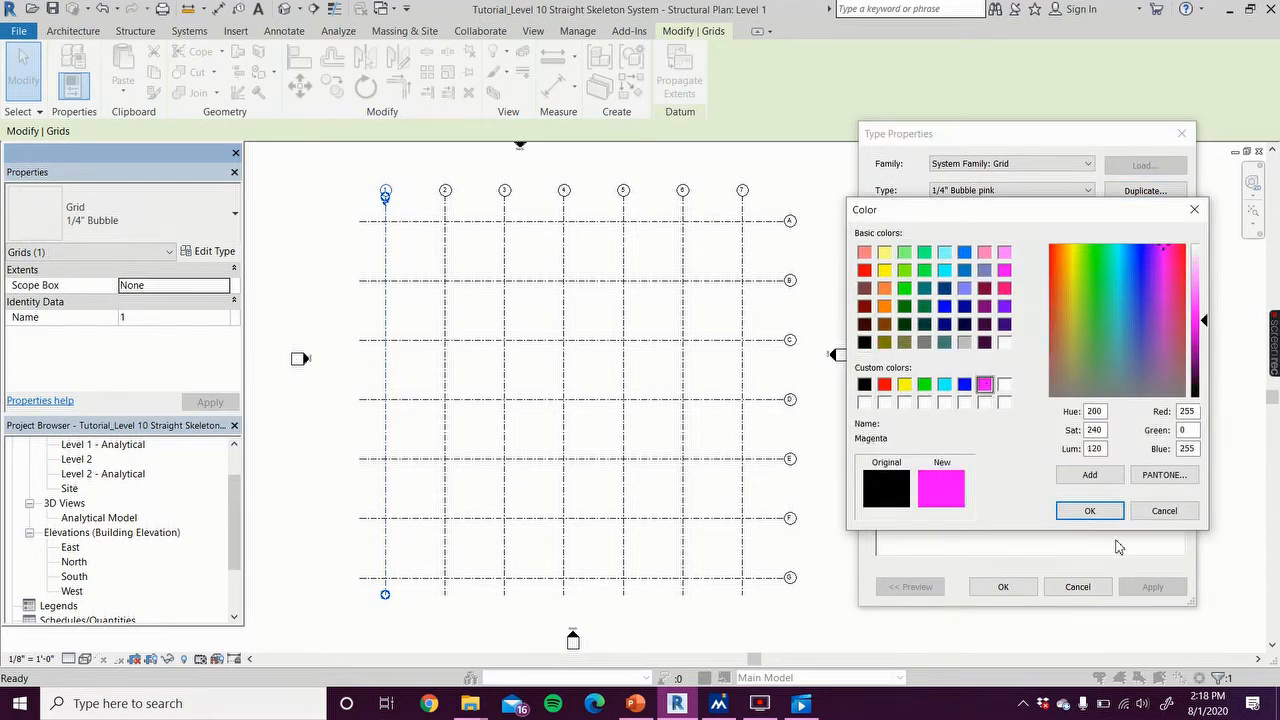
click(1092, 511)
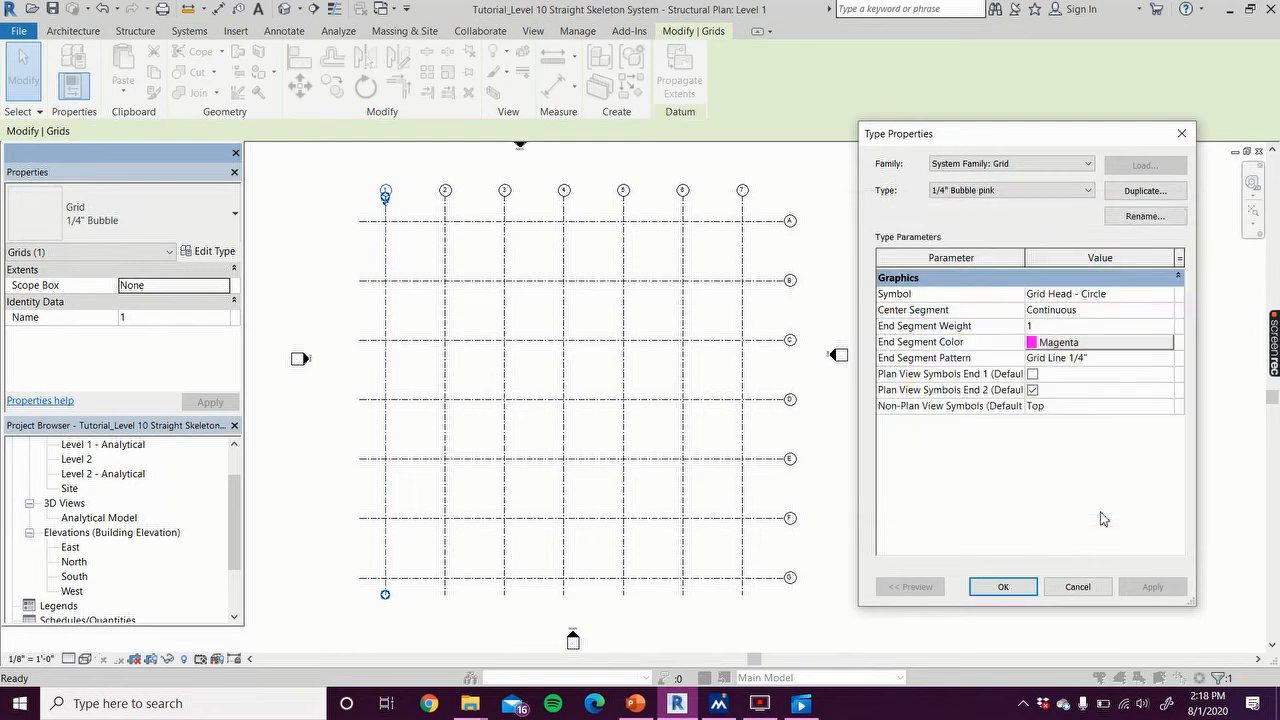
click(1004, 587)
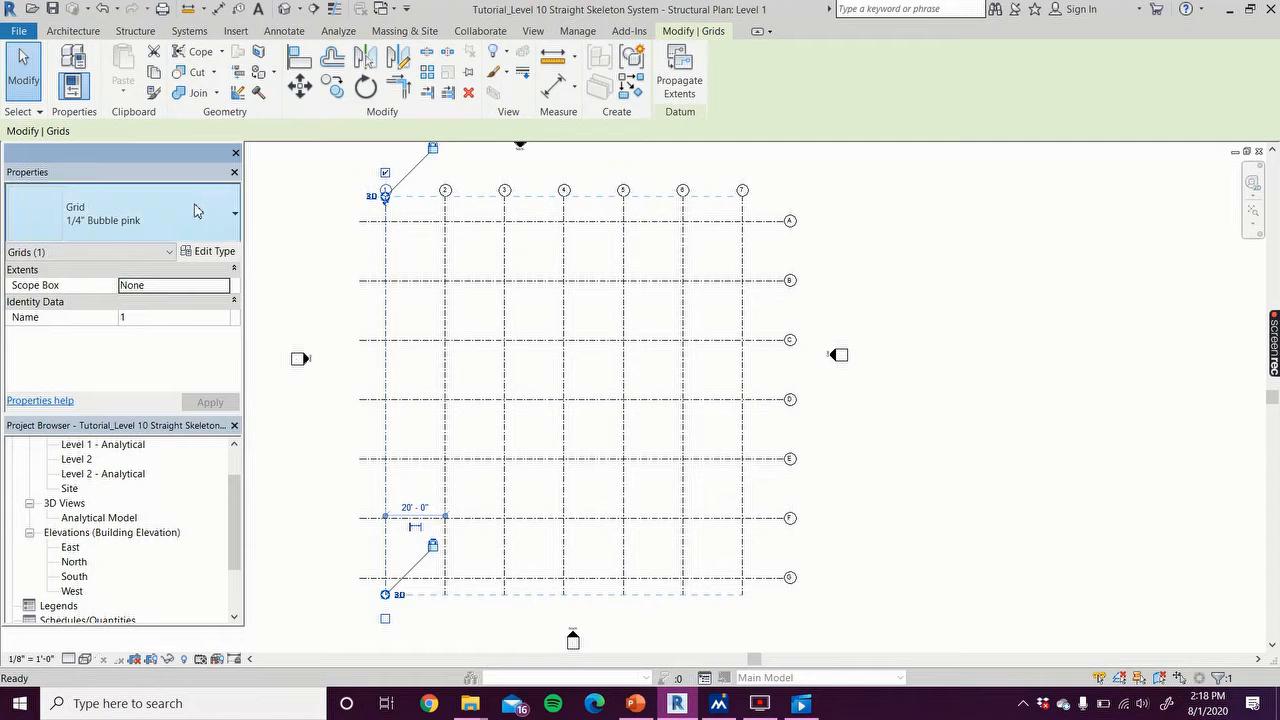
click(283, 242)
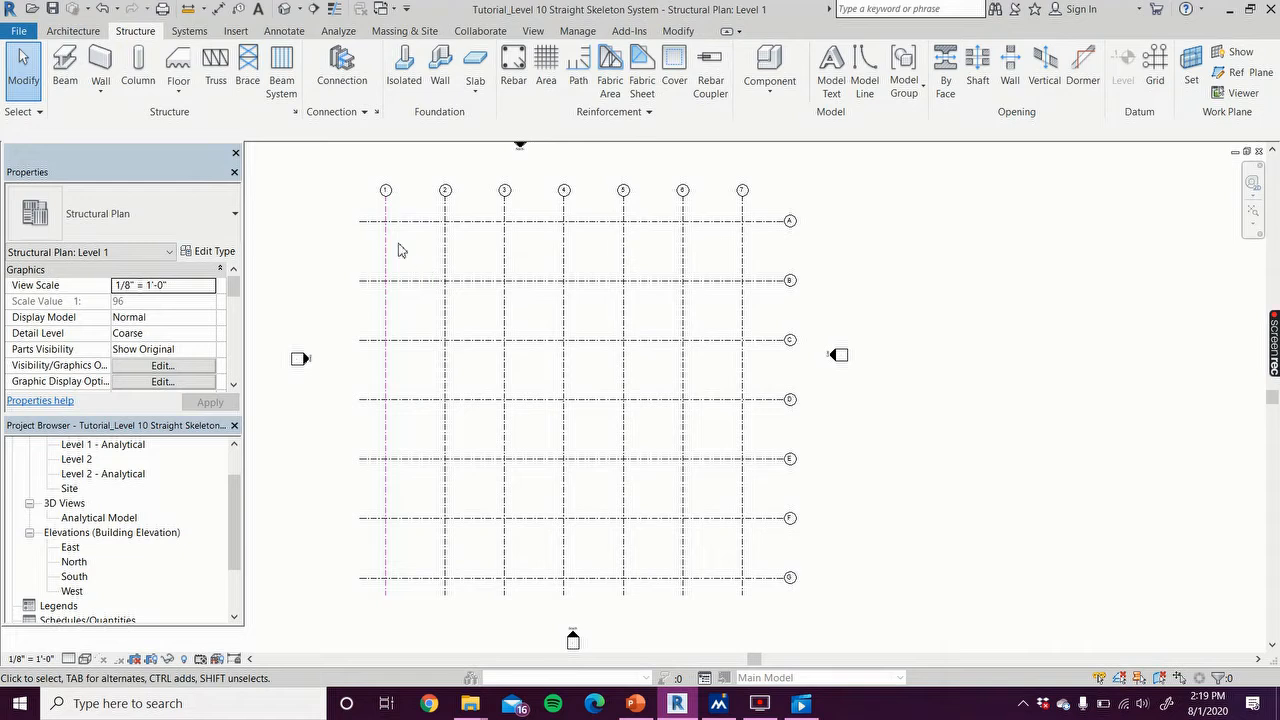
Step: Select all the numbered and lettered grid lines and change their type to 1/4" Bubble pink
scroll(335, 181, down, 1)
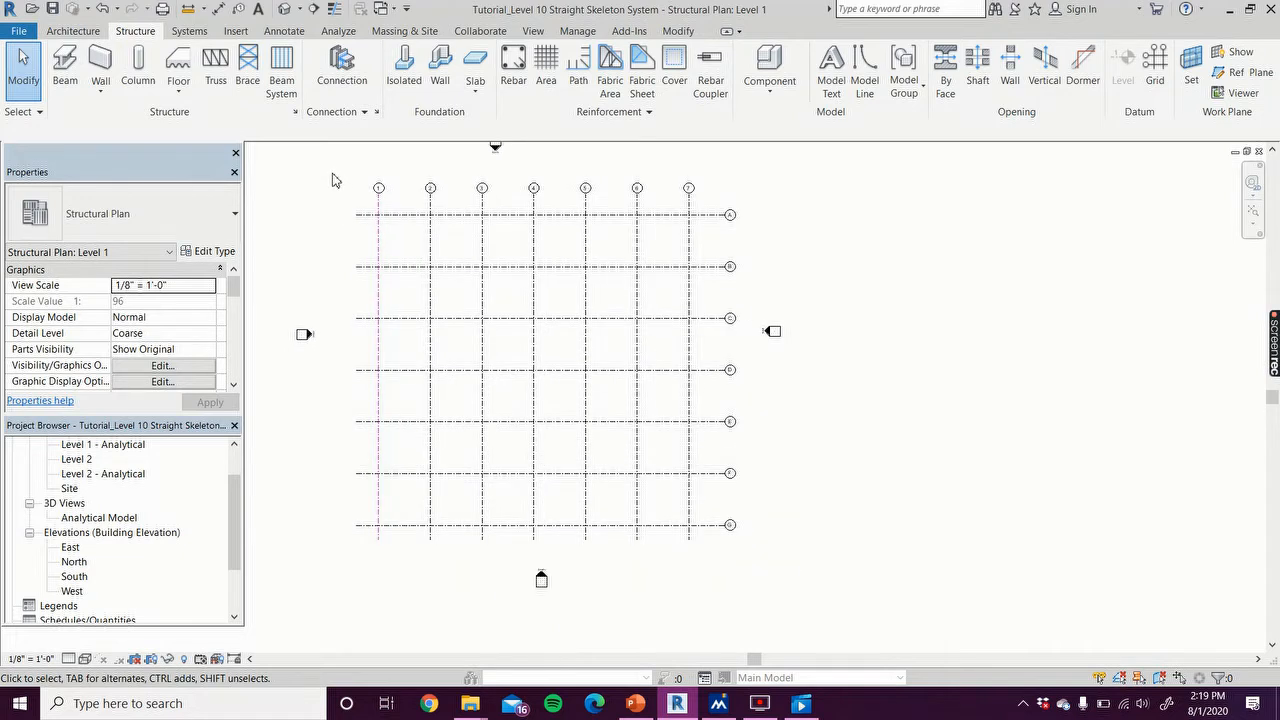
drag(328, 165, 749, 566)
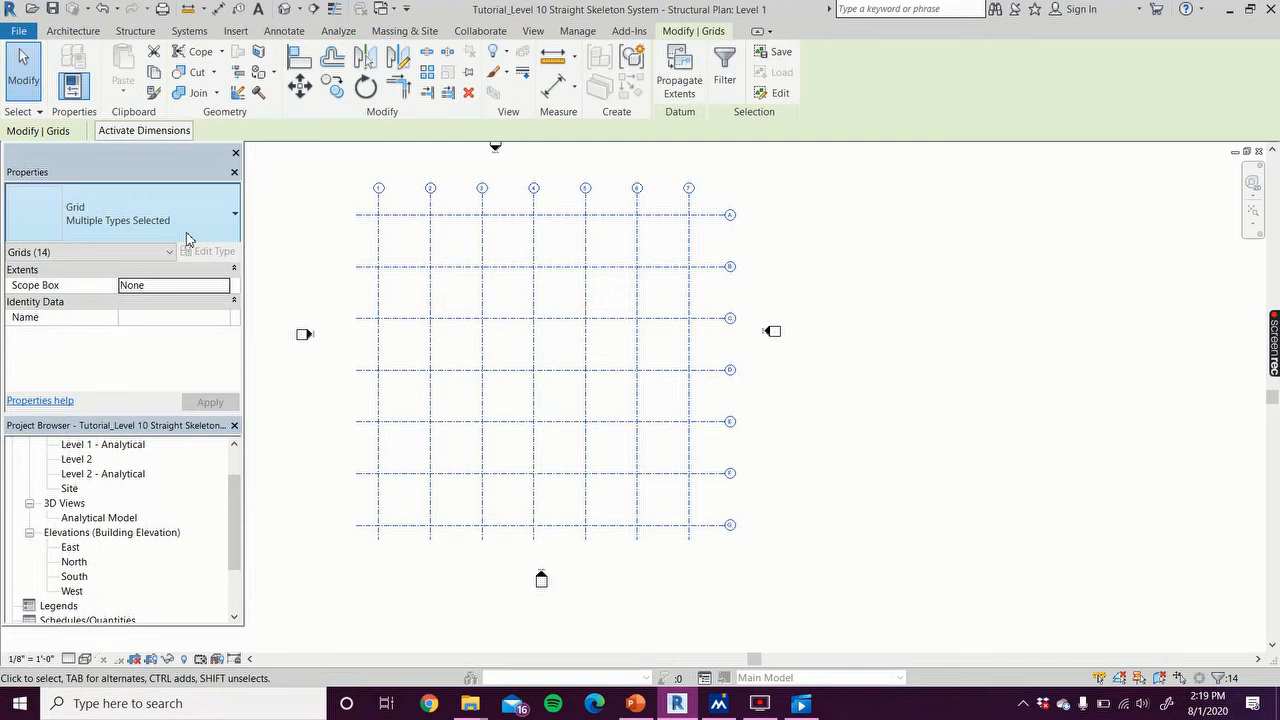
click(155, 222)
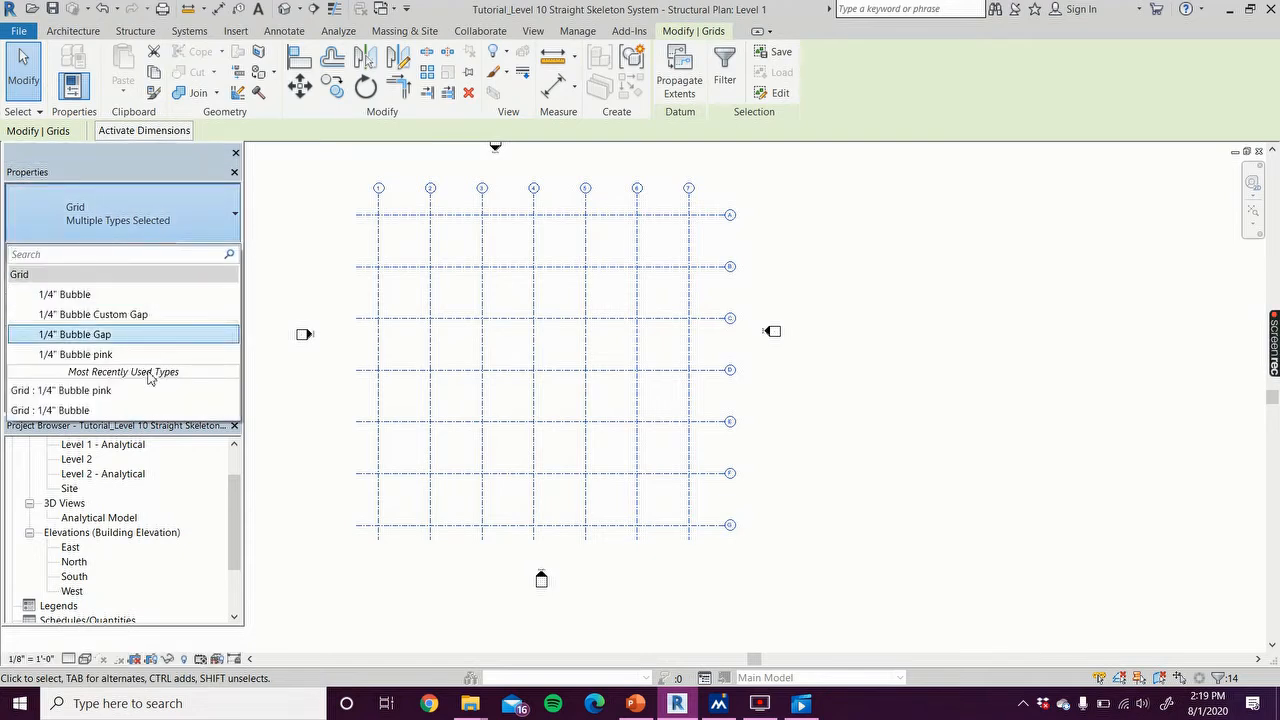
click(136, 356)
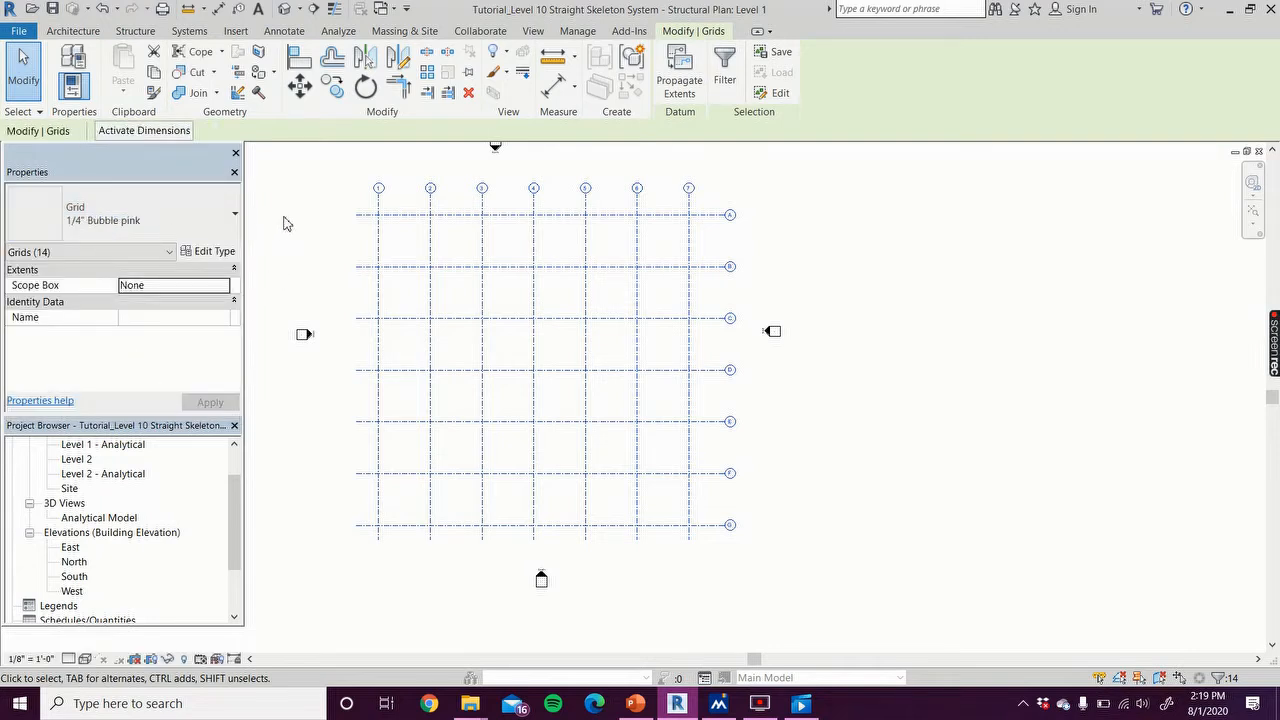
click(283, 223)
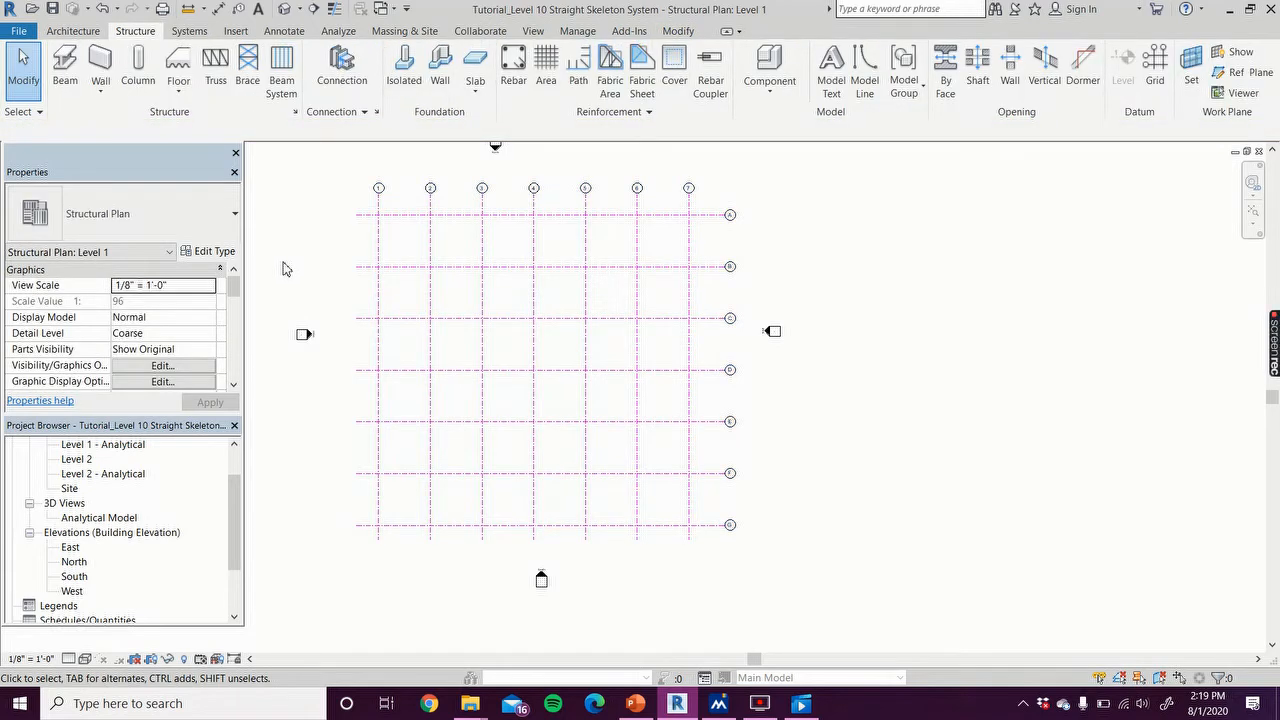
Step: Examine the line color and bubble labels of the whole grid on the Level 1 plan
scroll(303, 399, up, 1)
scroll(309, 286, down, 1)
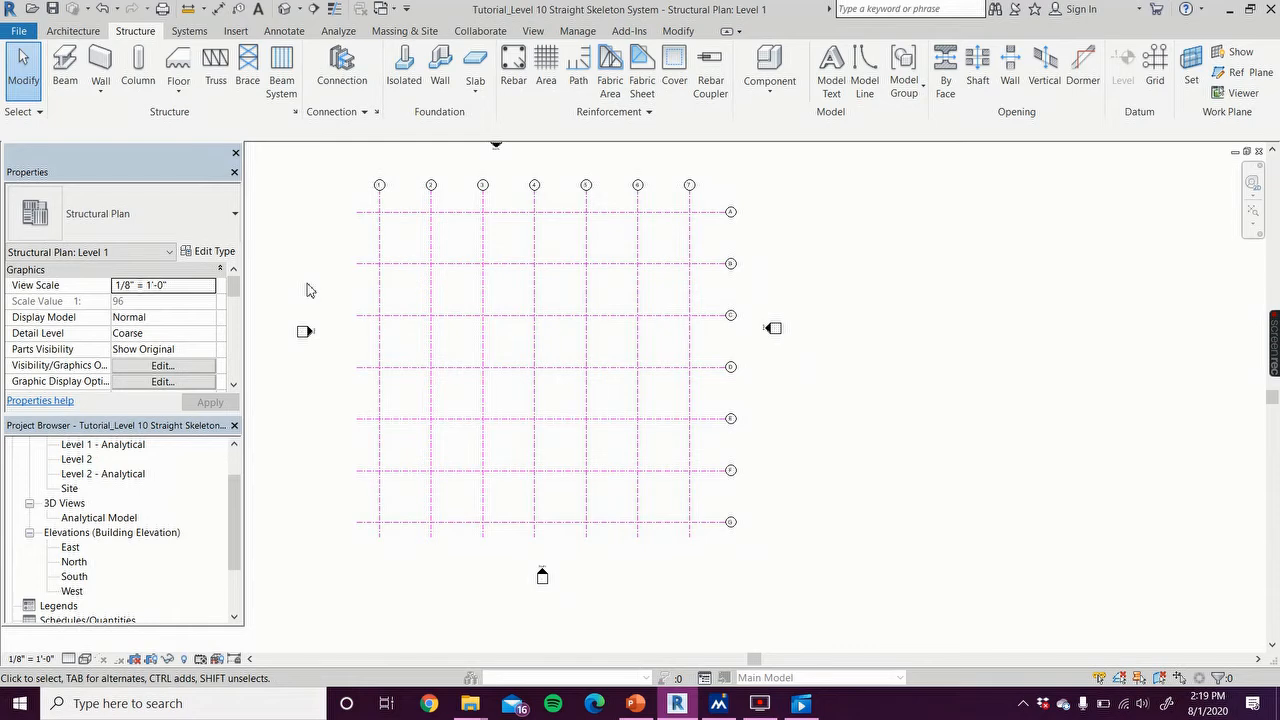
middle_drag(309, 286, 330, 327)
scroll(386, 266, up, 2)
scroll(386, 271, down, 3)
middle_drag(372, 301, 404, 304)
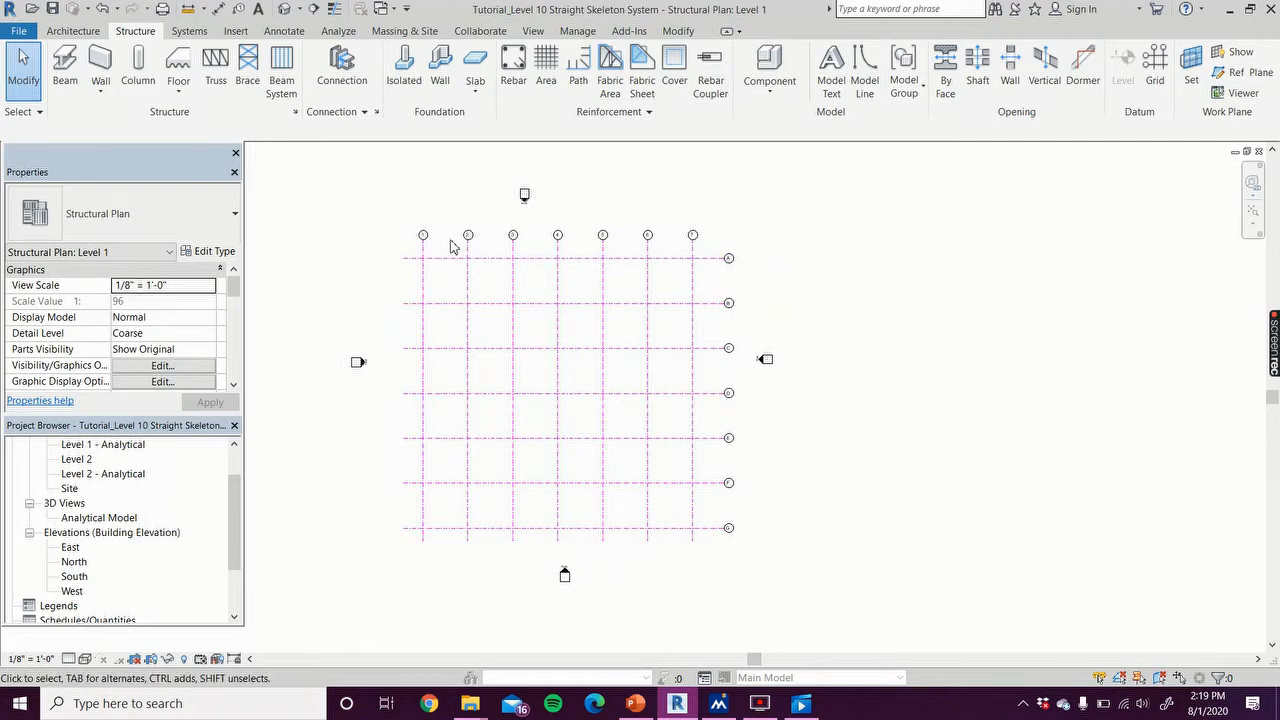
scroll(450, 247, up, 4)
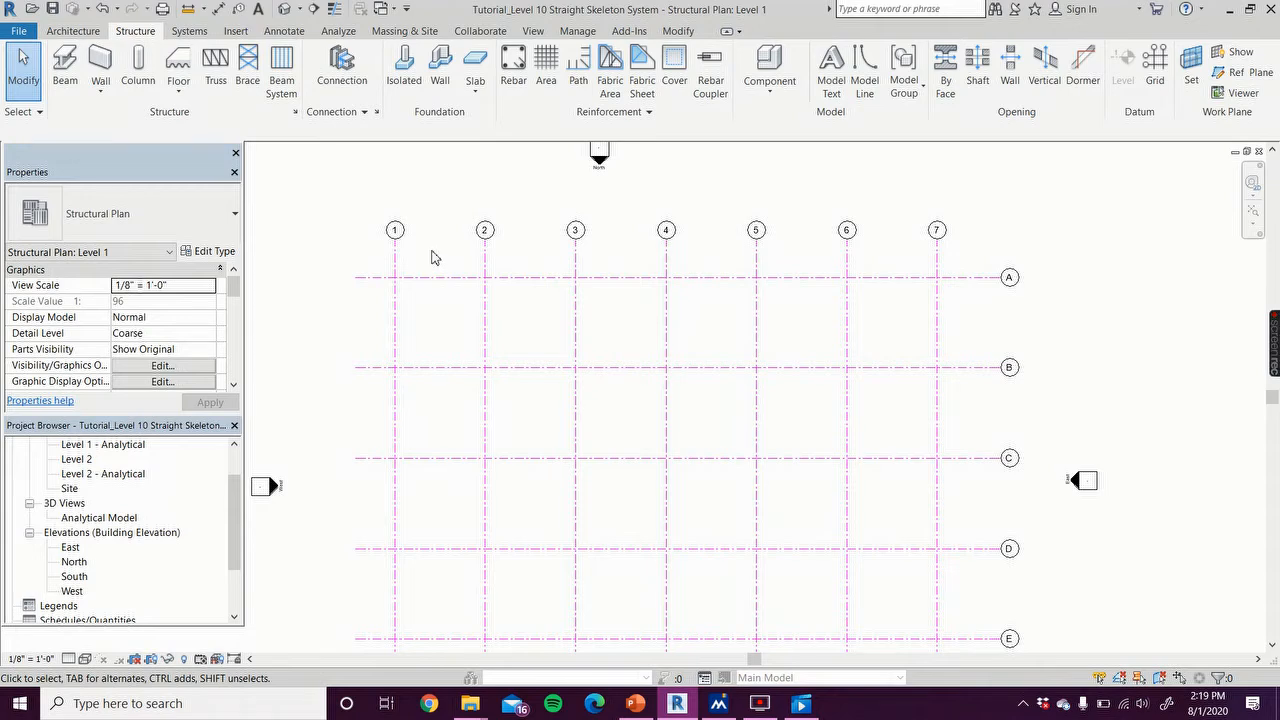
scroll(342, 255, down, 3)
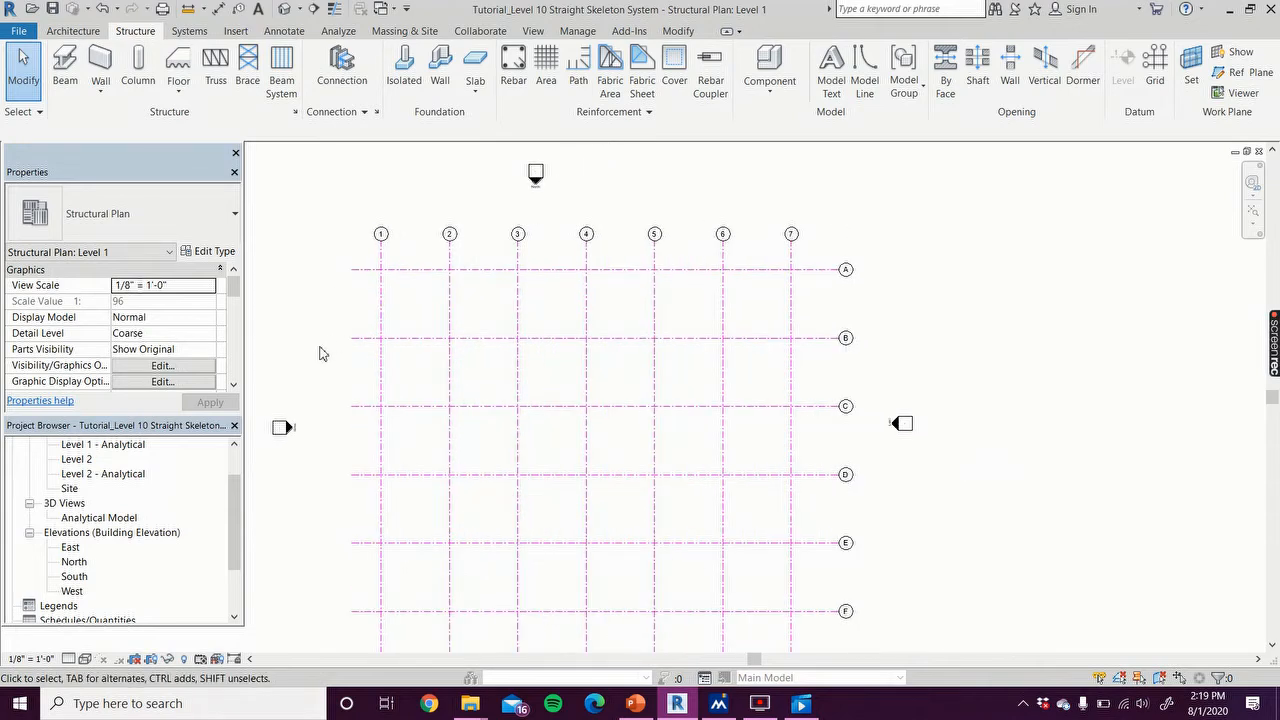
scroll(320, 353, down, 3)
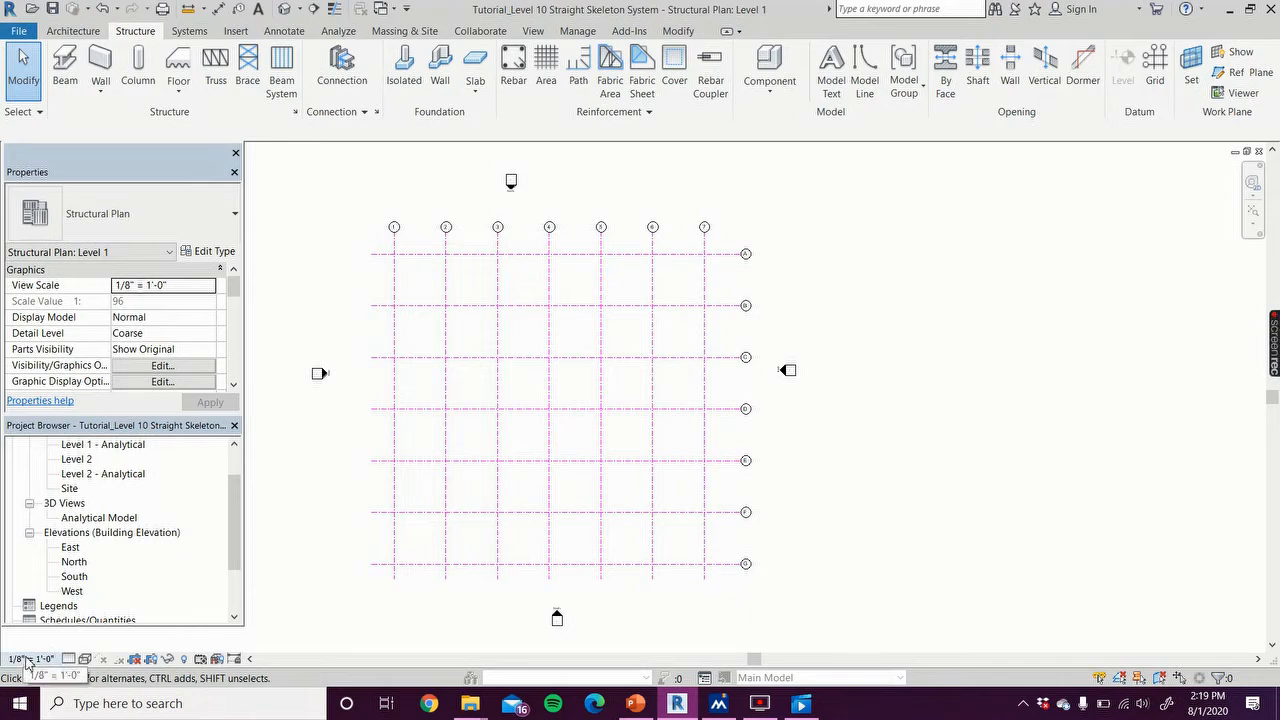
Step: Try a view scale of 1" = 20'-0" on the Level 1 plan and set it back to 1/8" = 1'-0"
click(28, 660)
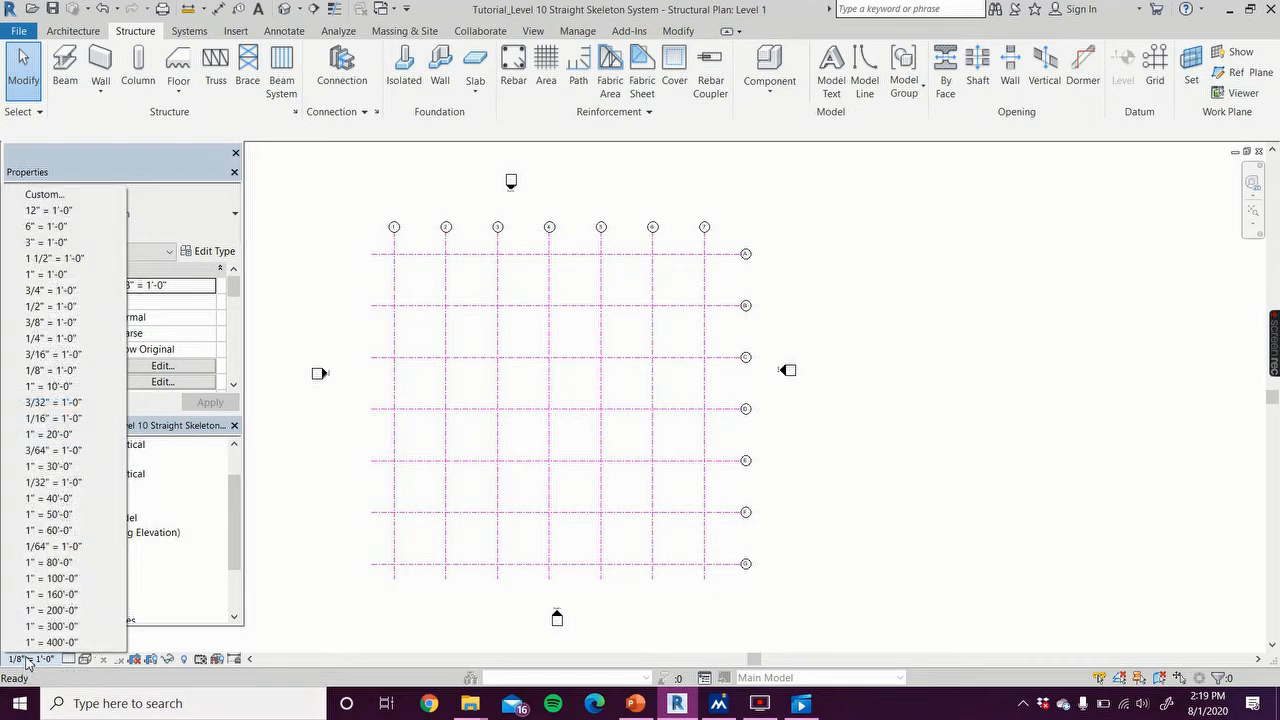
click(73, 438)
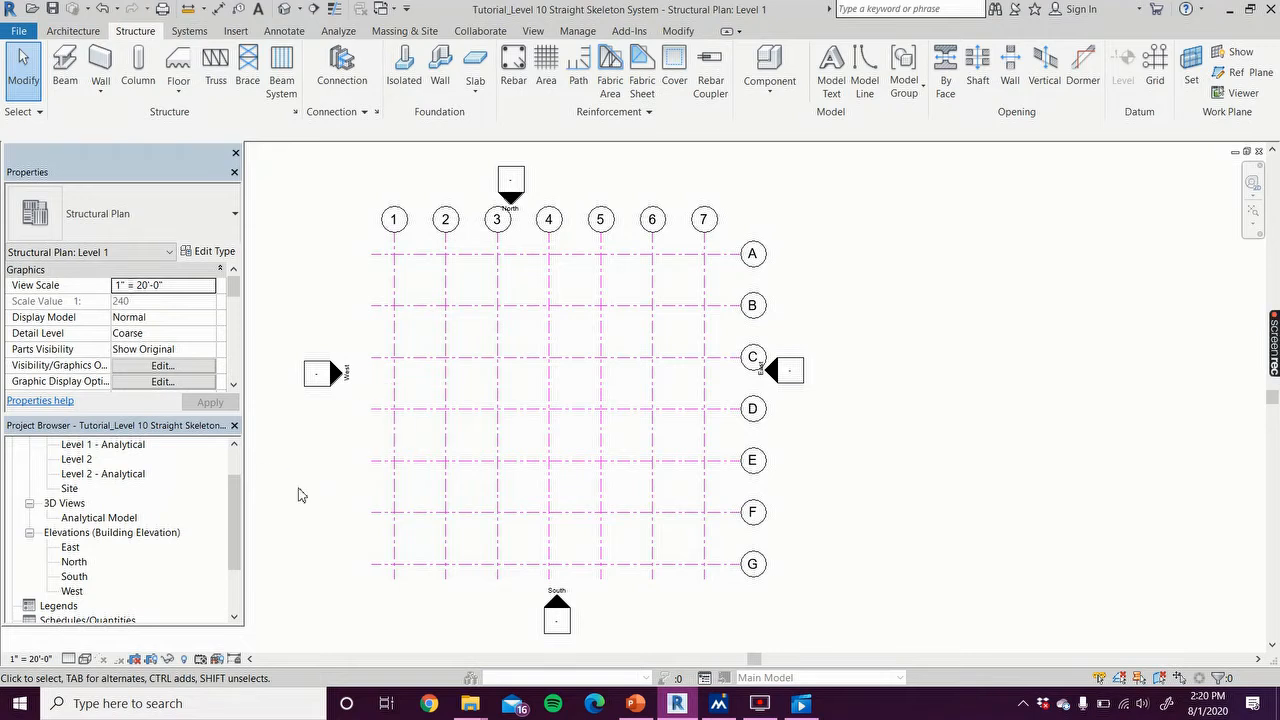
click(53, 659)
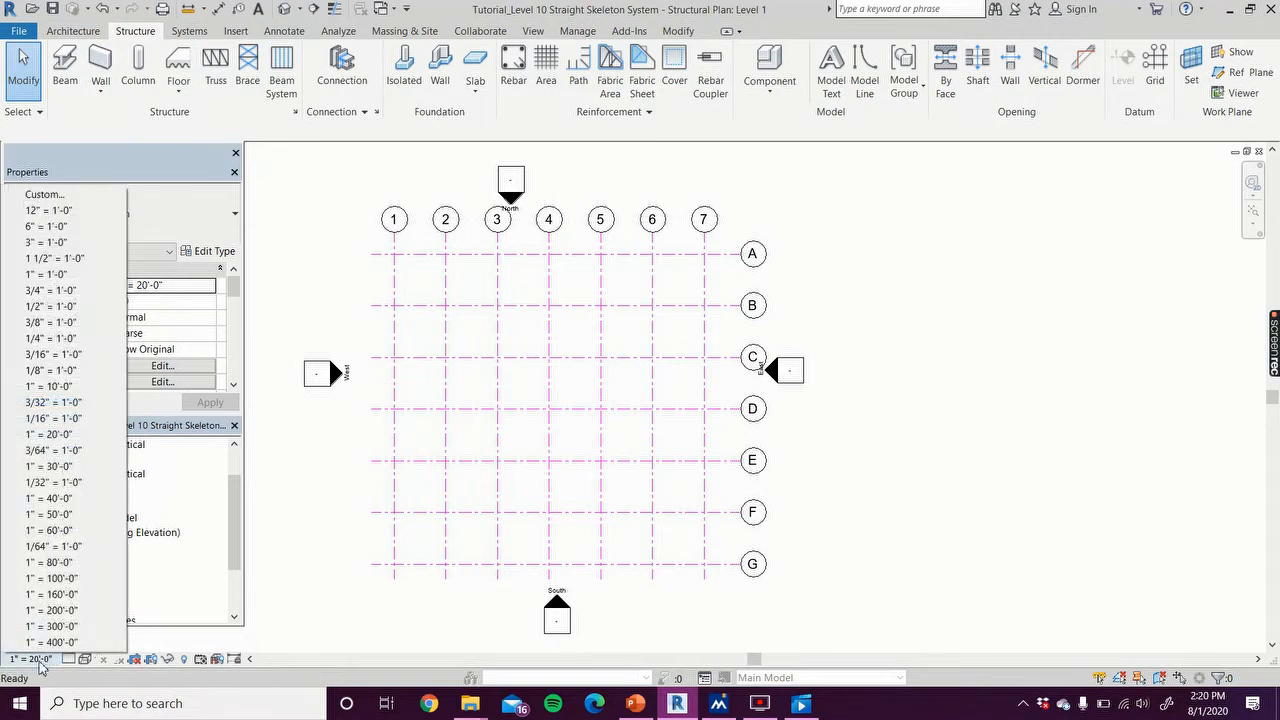
click(66, 370)
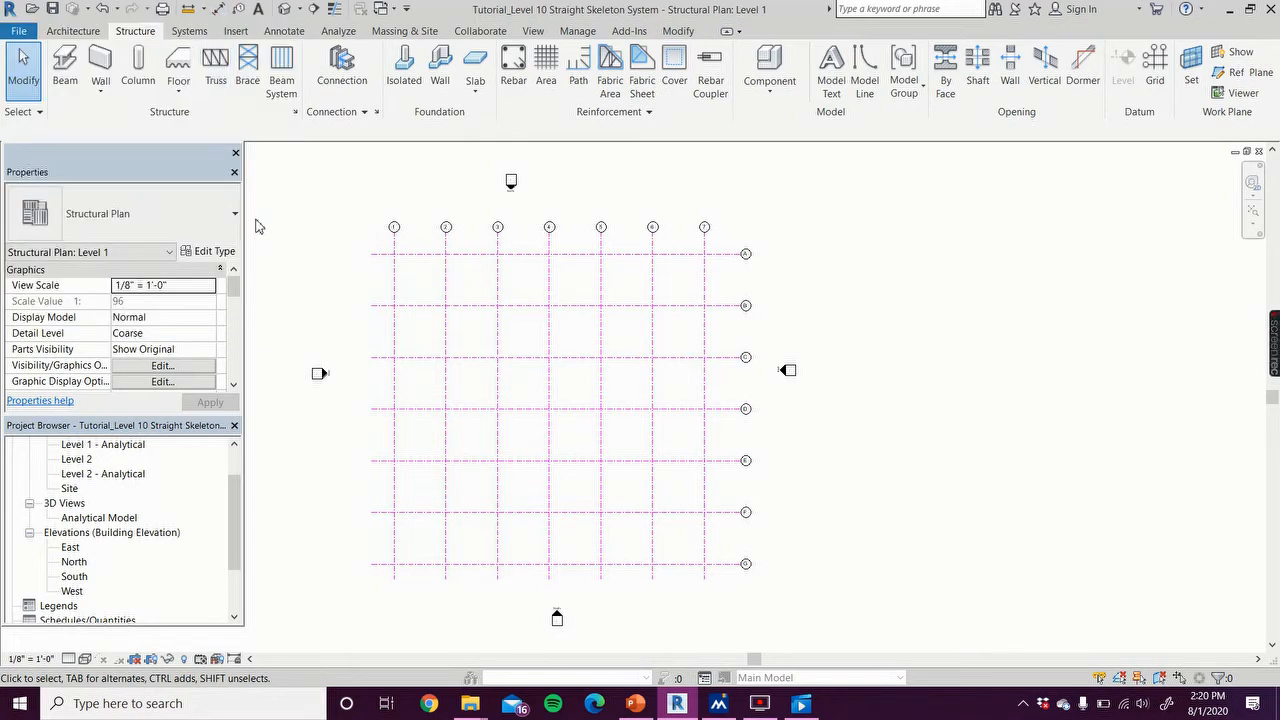
Step: Place an aligned dimension between vertical grid lines 1 and 2, just below their bubbles and above grid line A
click(682, 32)
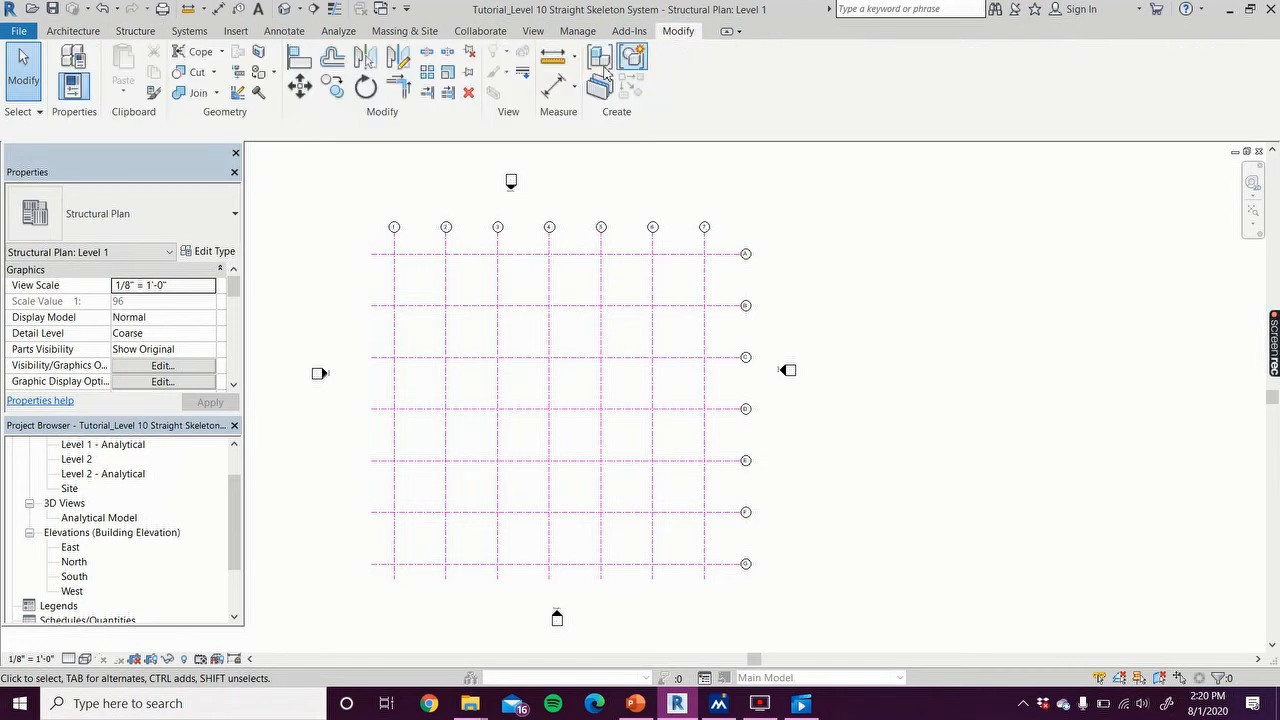
click(553, 90)
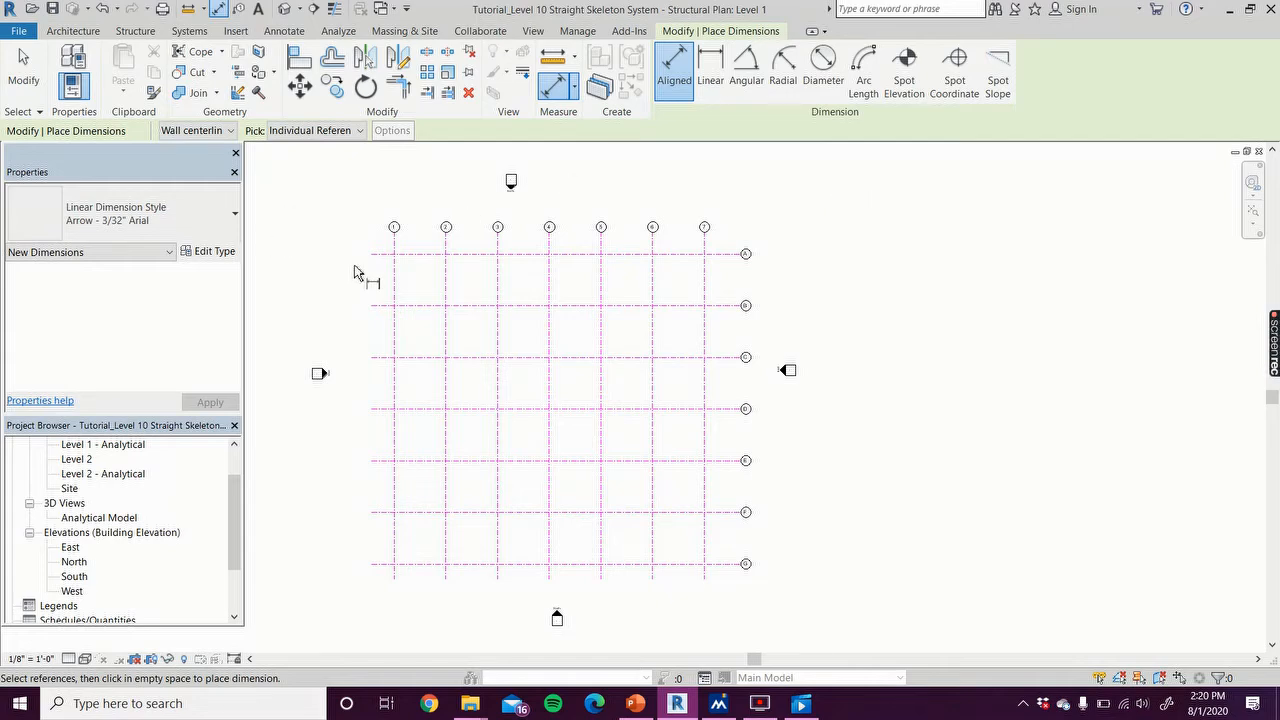
scroll(355, 272, up, 3)
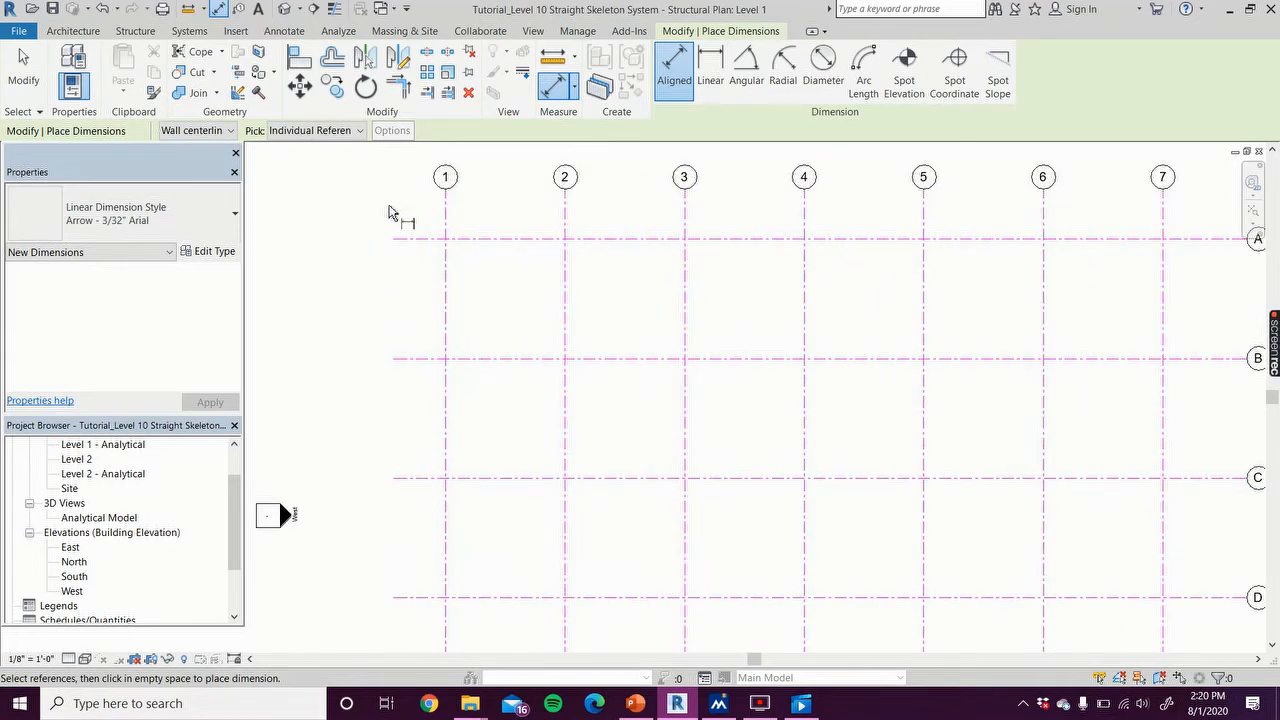
click(447, 228)
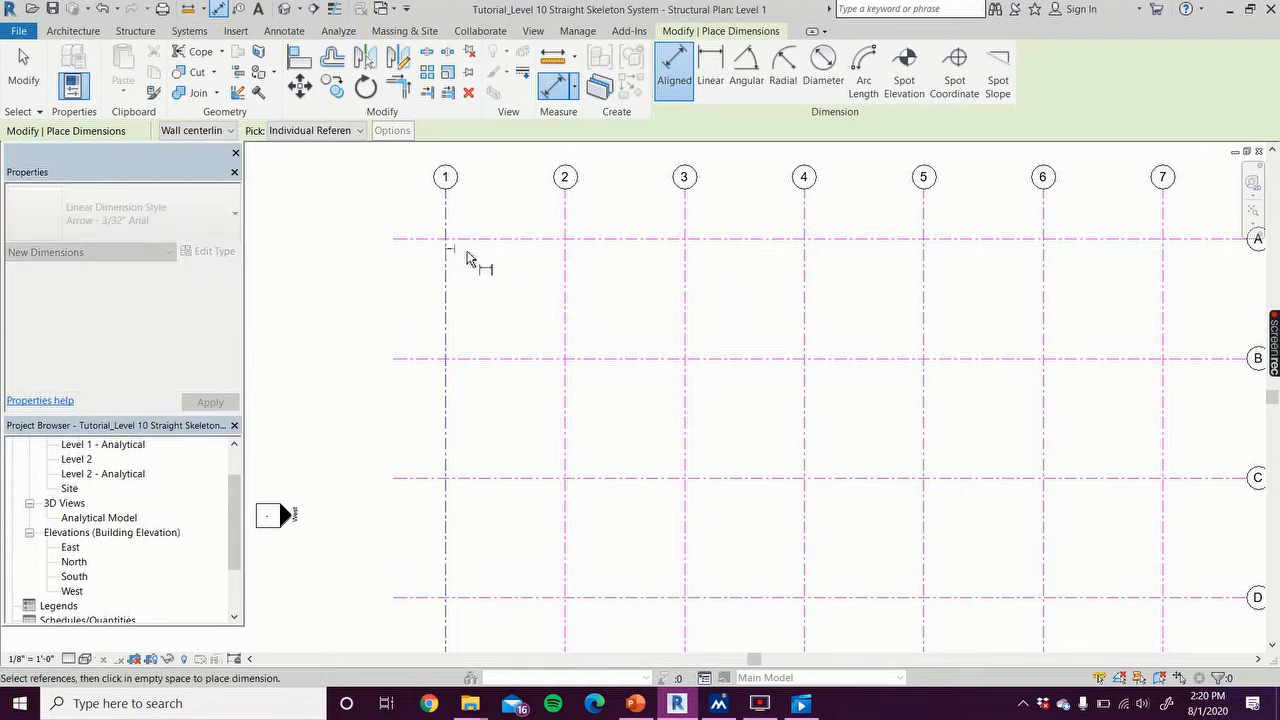
click(566, 277)
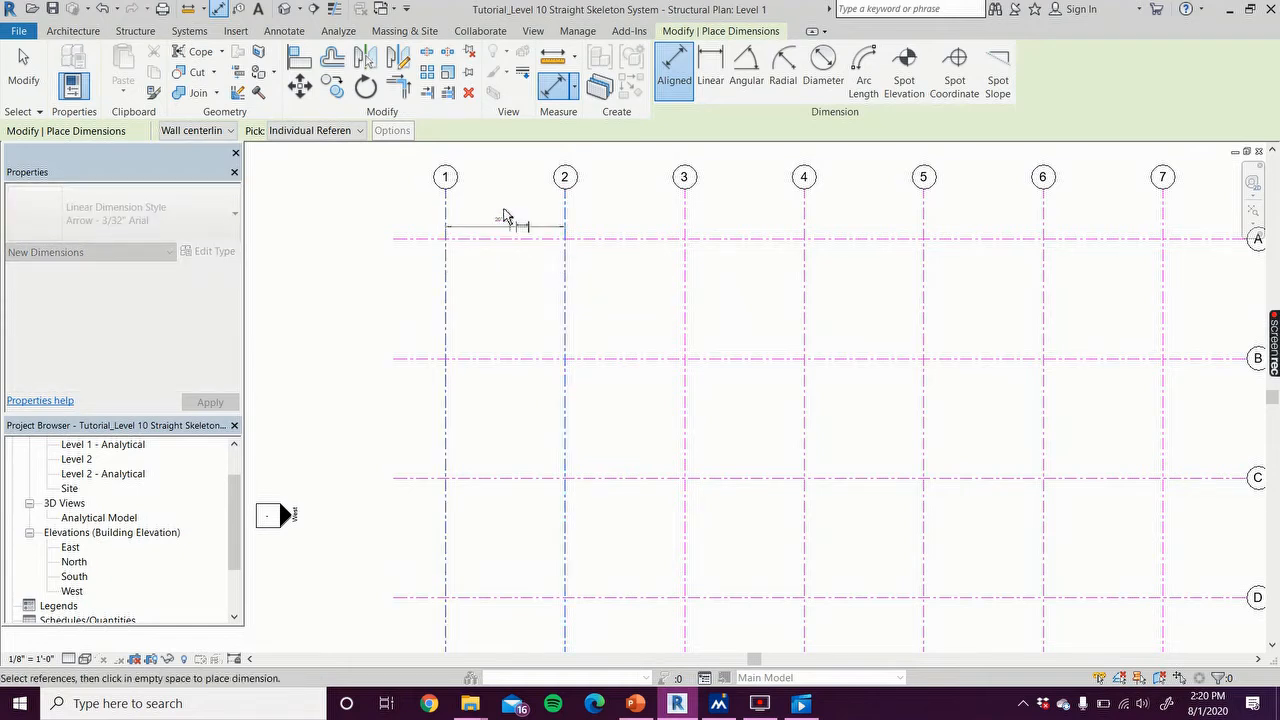
click(506, 214)
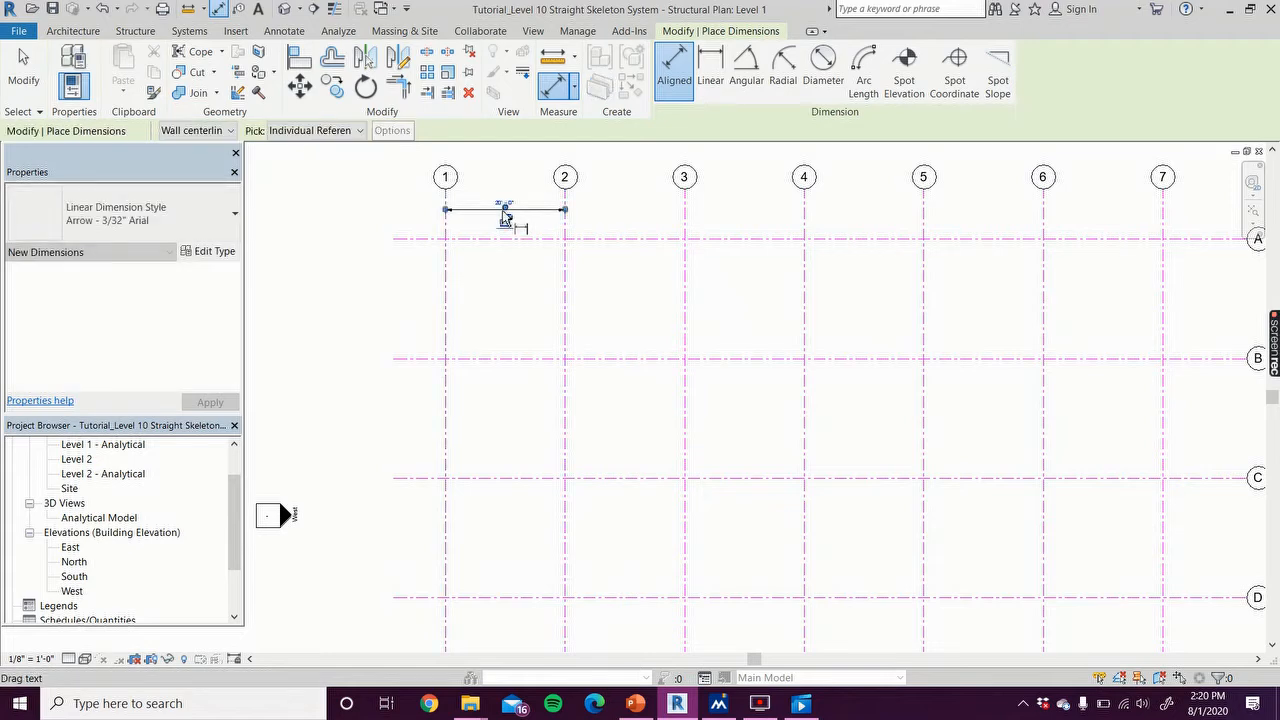
scroll(363, 206, up, 3)
scroll(366, 210, down, 4)
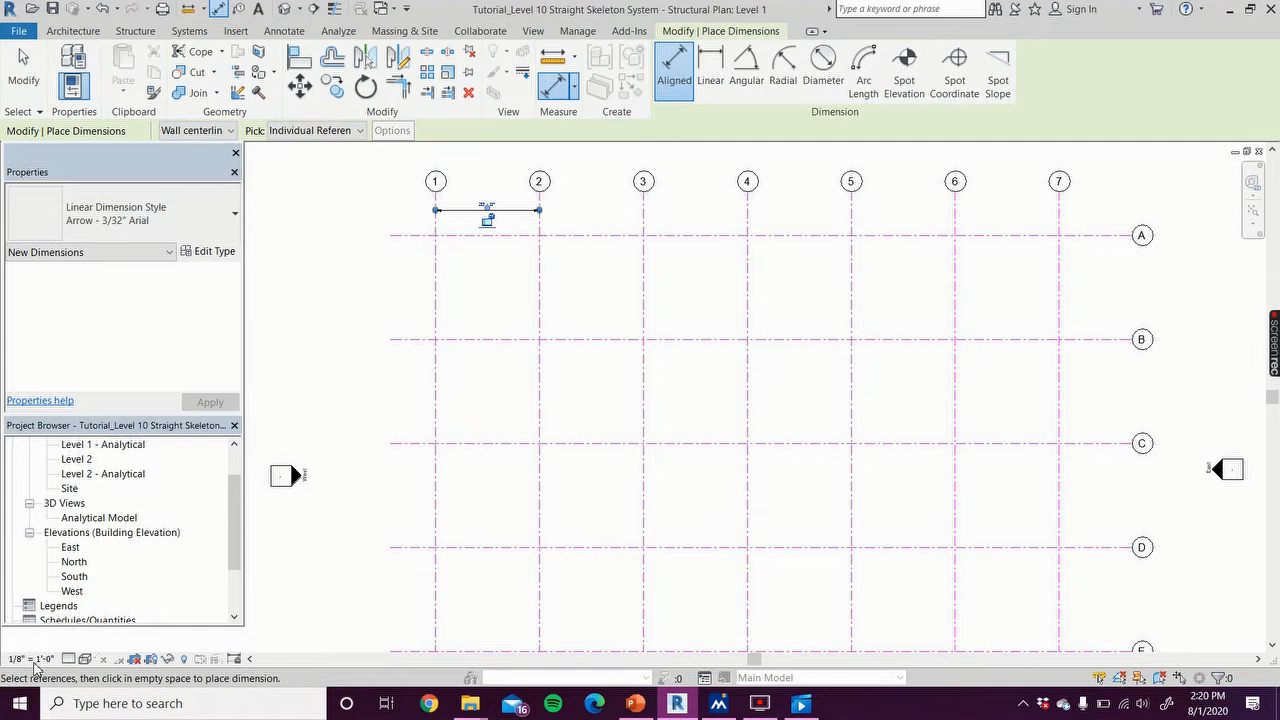
Step: Add aligned dimensions between grid lines 2 and 3 and between 3 and 4, in line with the first dimension
scroll(576, 238, up, 3)
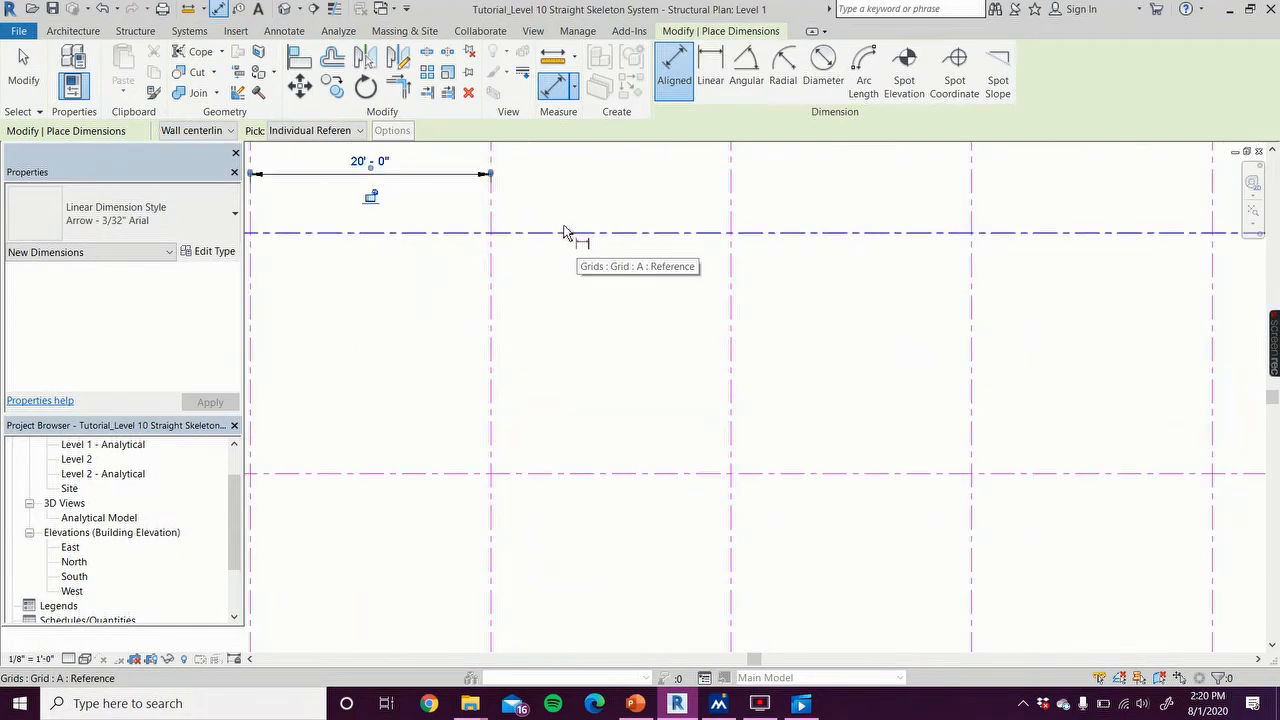
click(491, 215)
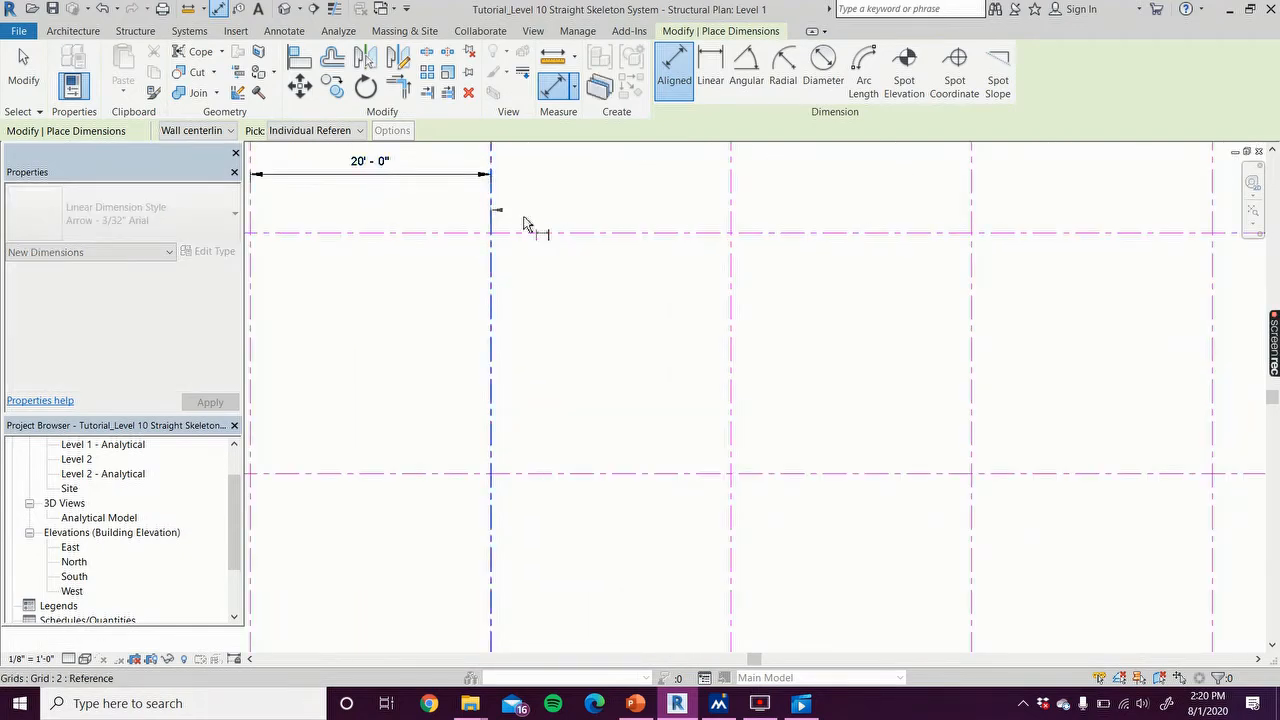
click(731, 222)
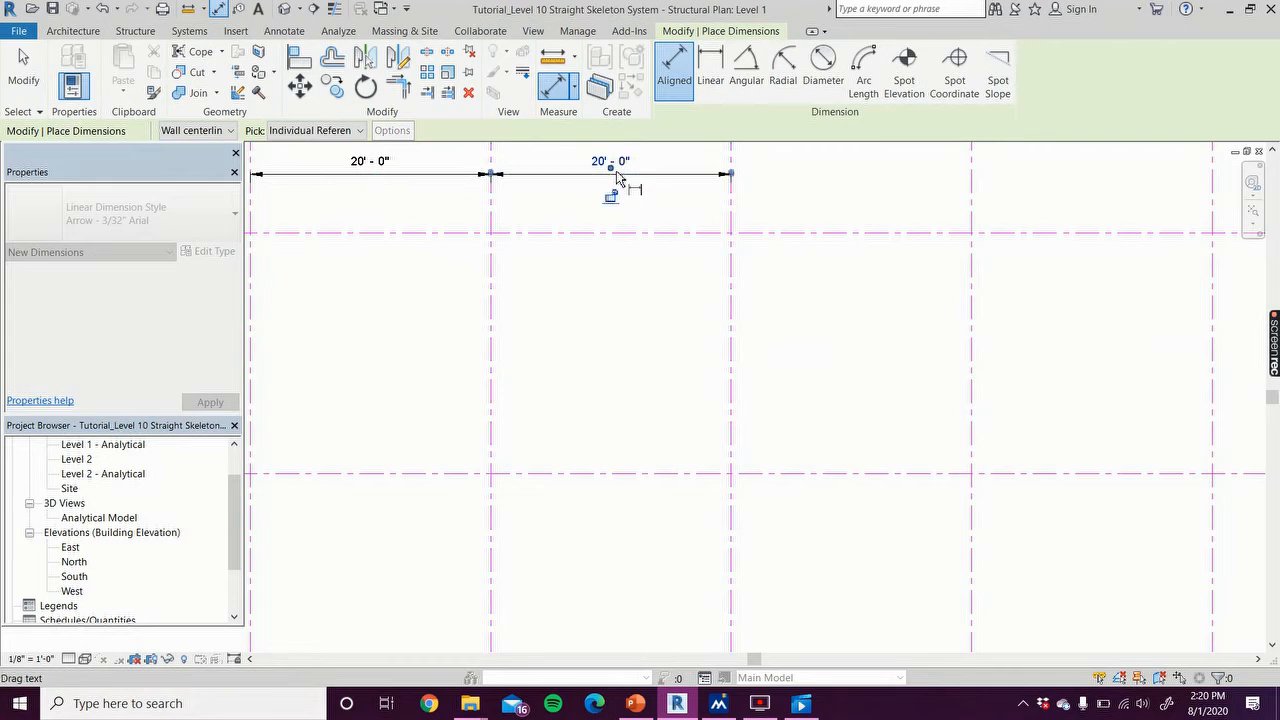
click(616, 178)
scroll(622, 193, down, 3)
click(688, 285)
click(820, 286)
click(748, 187)
Step: Continue the same row of aligned dimensions for the grid bays 4–5, 5–6 and 6–7
middle_drag(766, 286, 646, 351)
click(668, 357)
click(806, 363)
click(737, 254)
click(807, 376)
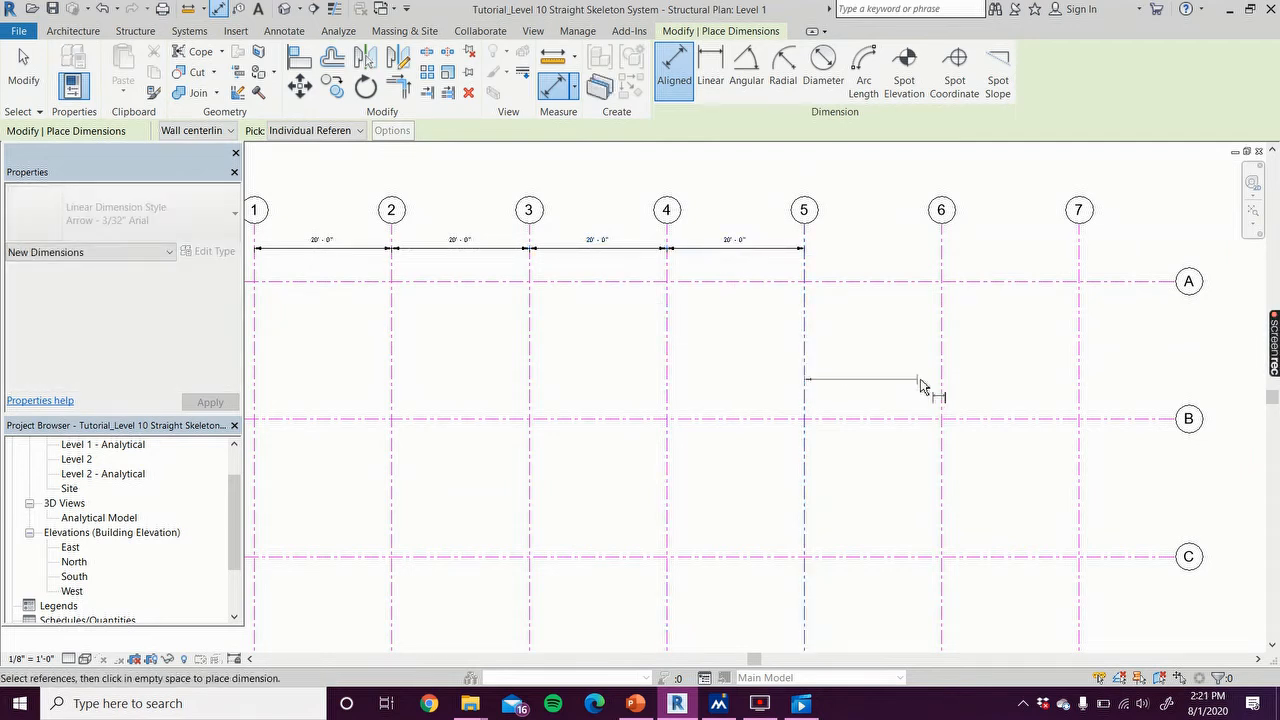
click(942, 390)
click(871, 254)
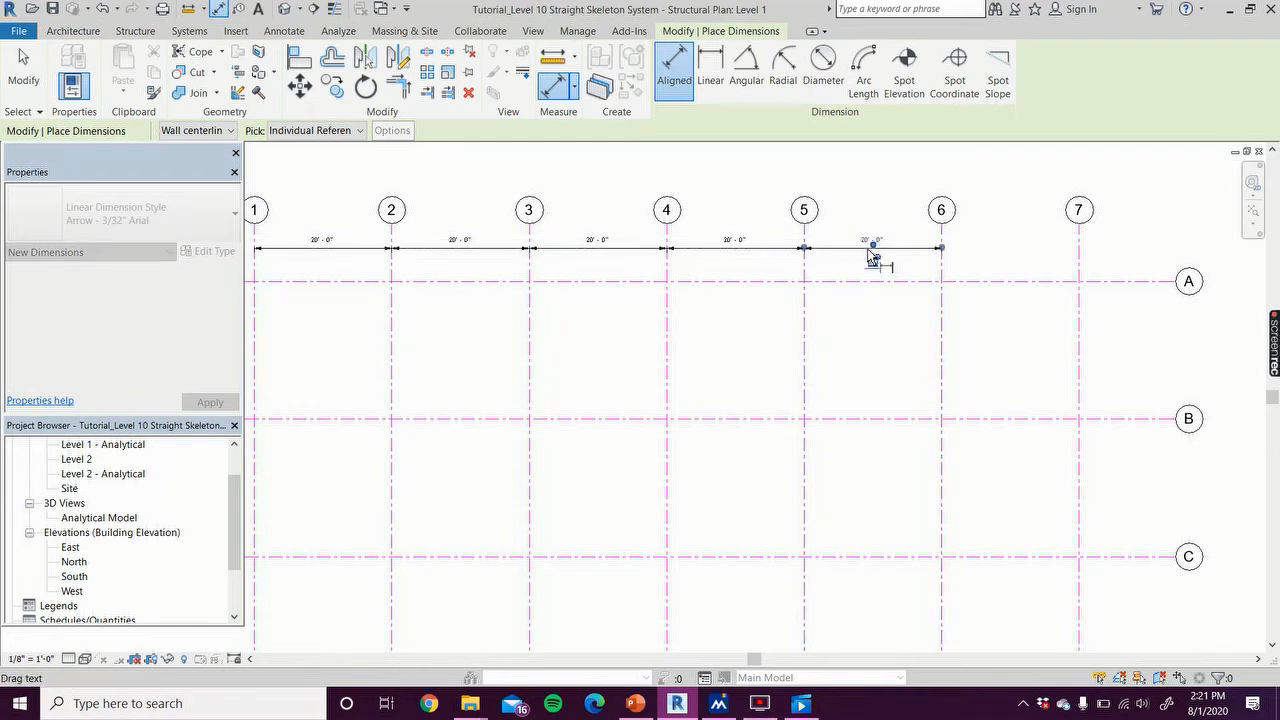
click(945, 378)
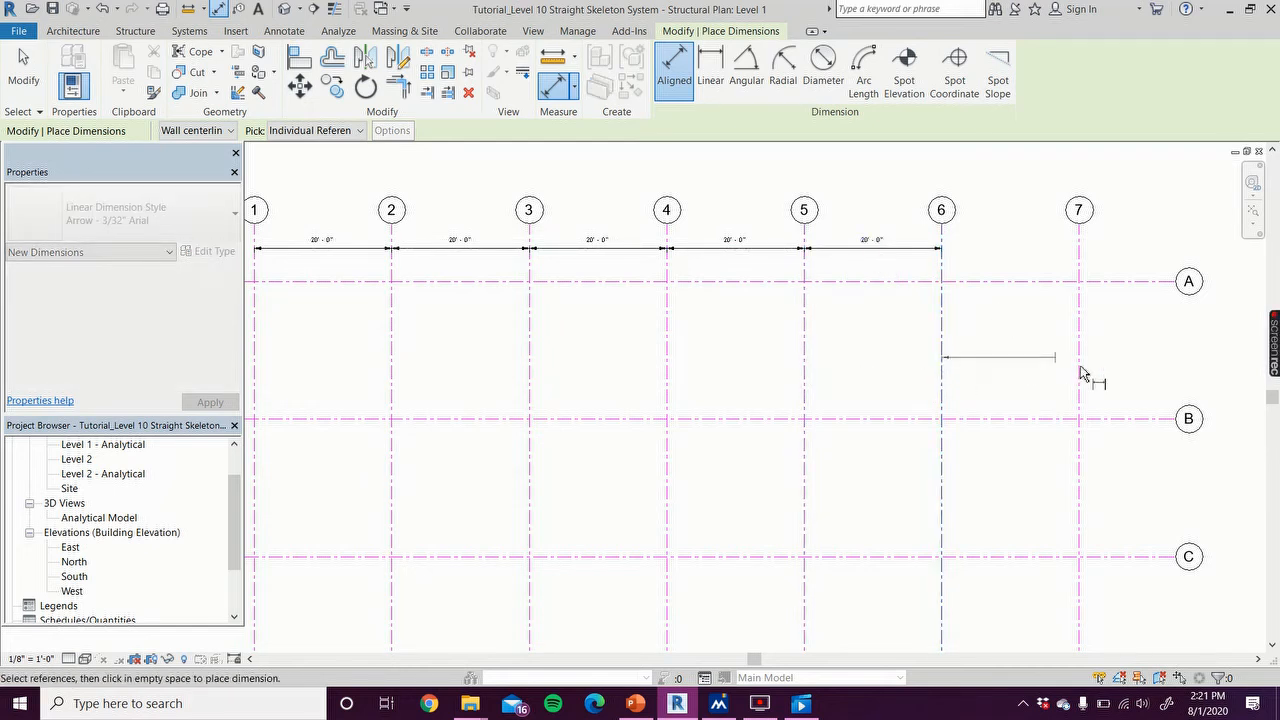
click(1080, 378)
click(998, 250)
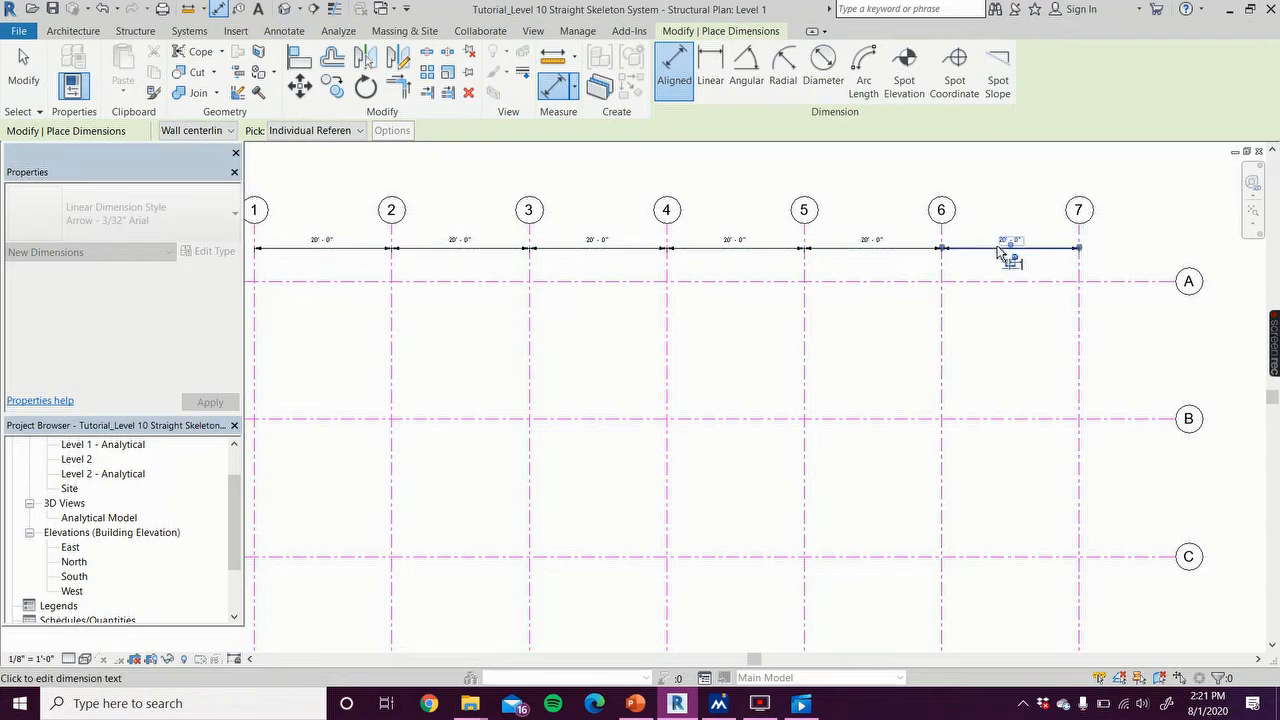
Step: Place aligned dimensions between horizontal grid lines A–B and B–C, in one column between grid line 7 and the letter bubbles
scroll(1010, 324, down, 2)
middle_drag(1006, 326, 821, 278)
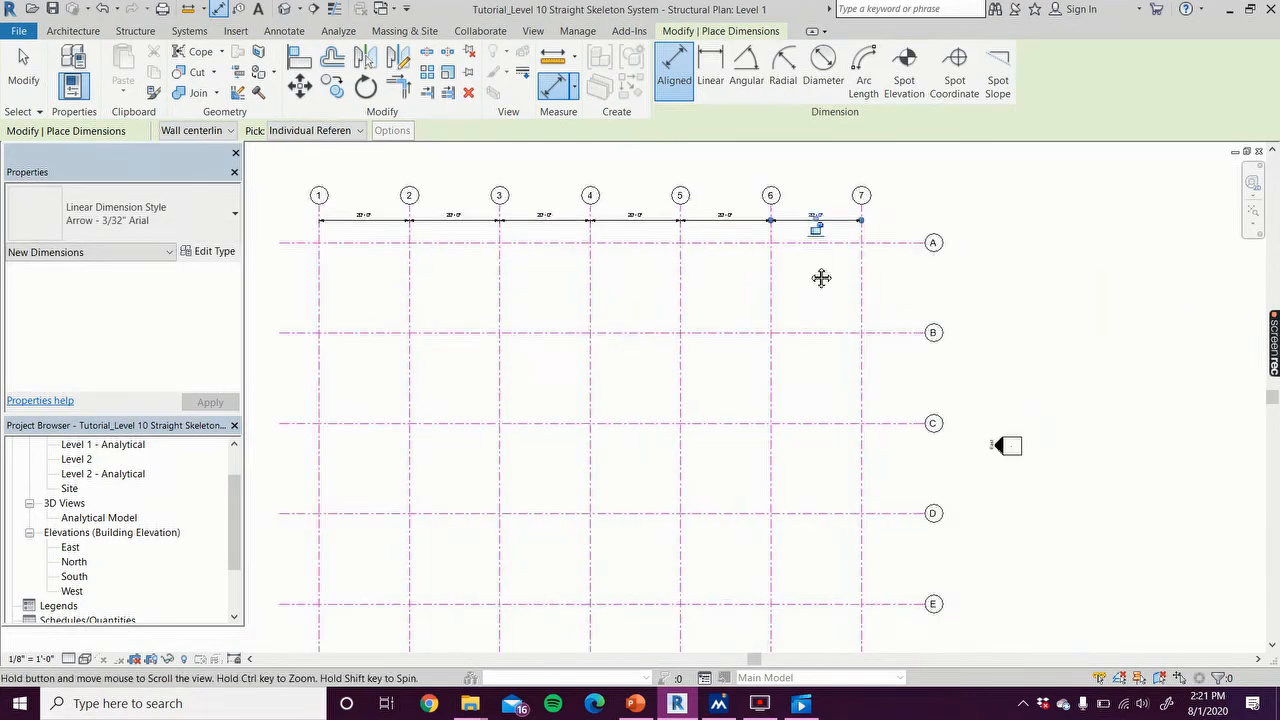
click(894, 338)
click(883, 264)
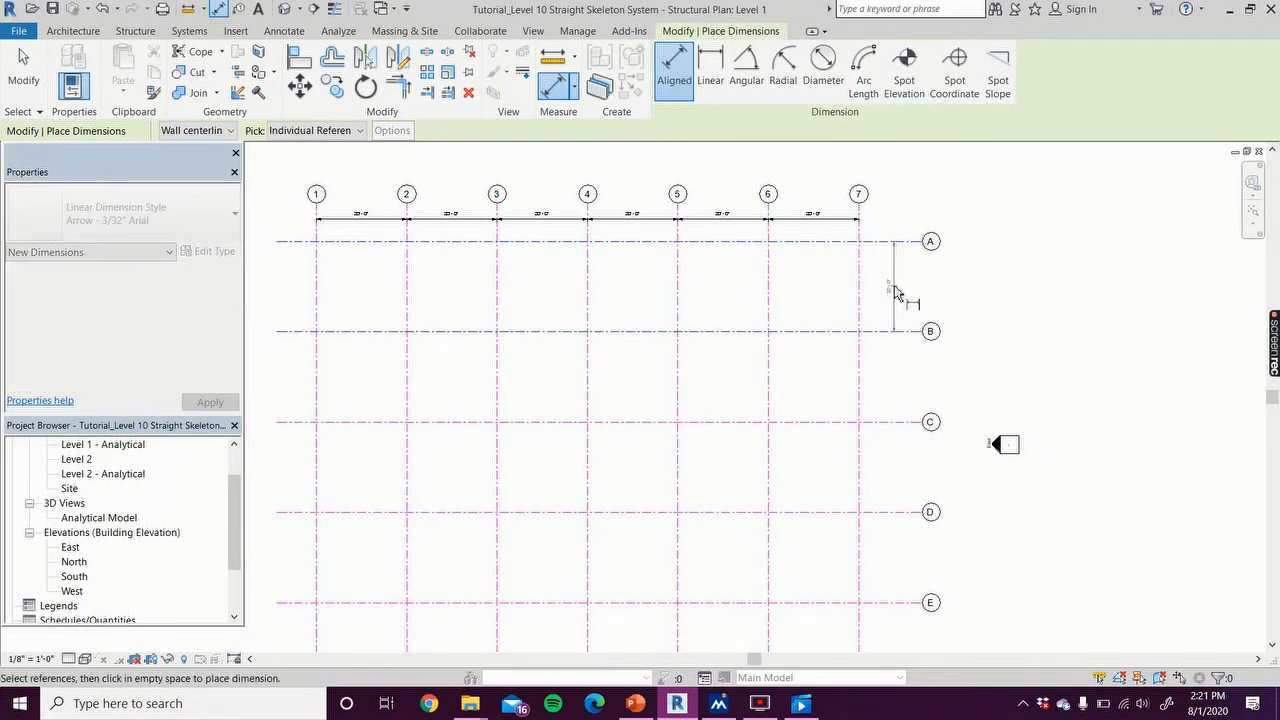
click(894, 286)
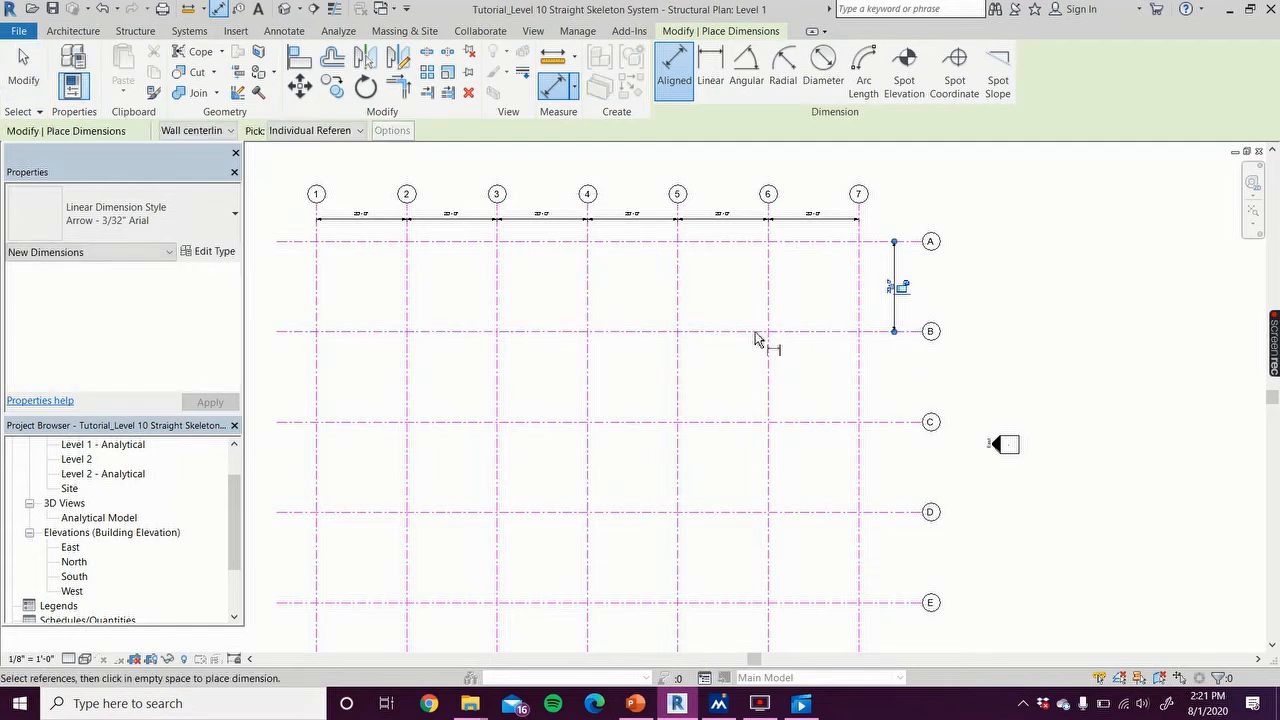
click(881, 422)
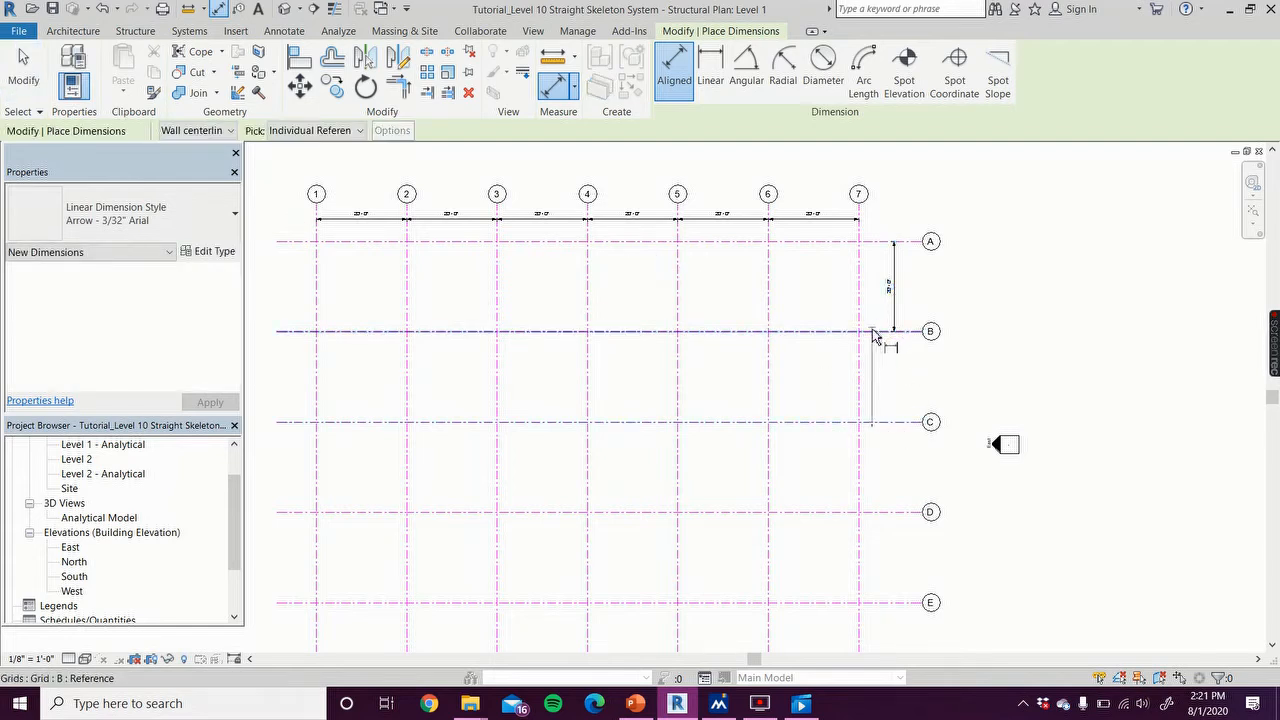
click(873, 332)
click(893, 378)
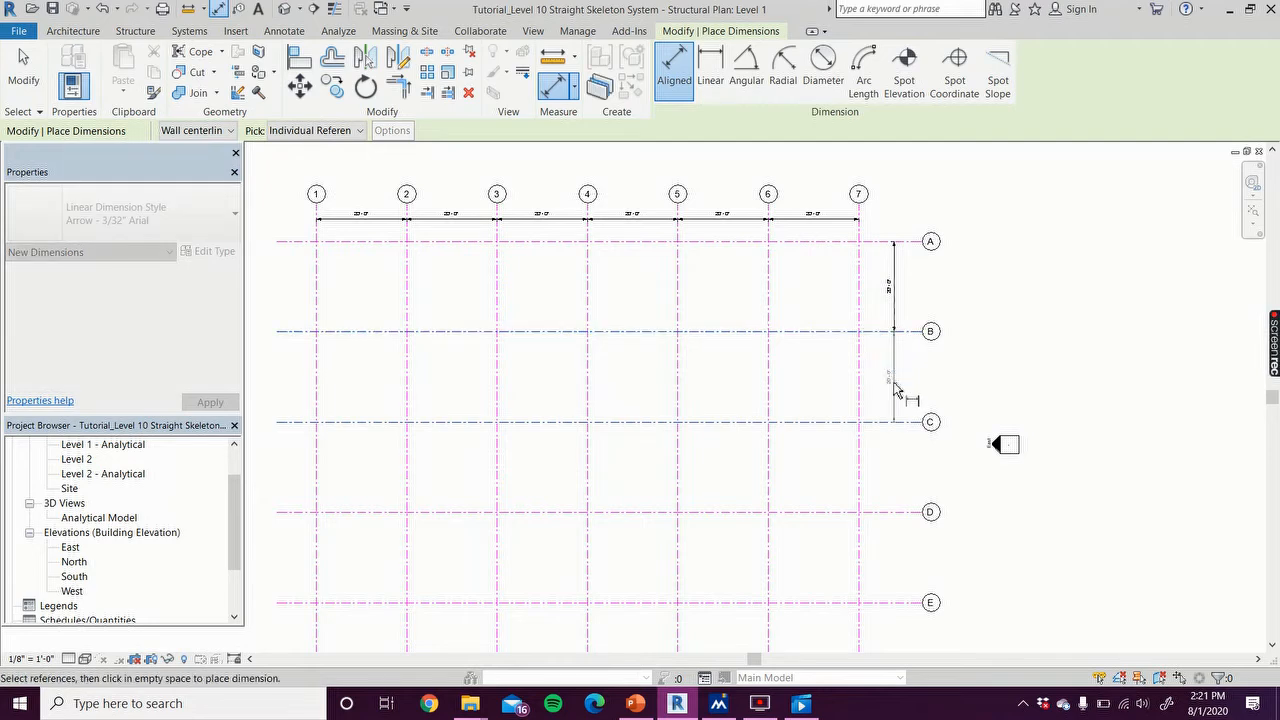
Step: Add an aligned dimension between horizontal grid lines C and D, in line with the dimensions above
middle_drag(997, 337, 1006, 277)
scroll(990, 320, down, 1)
click(938, 397)
click(920, 320)
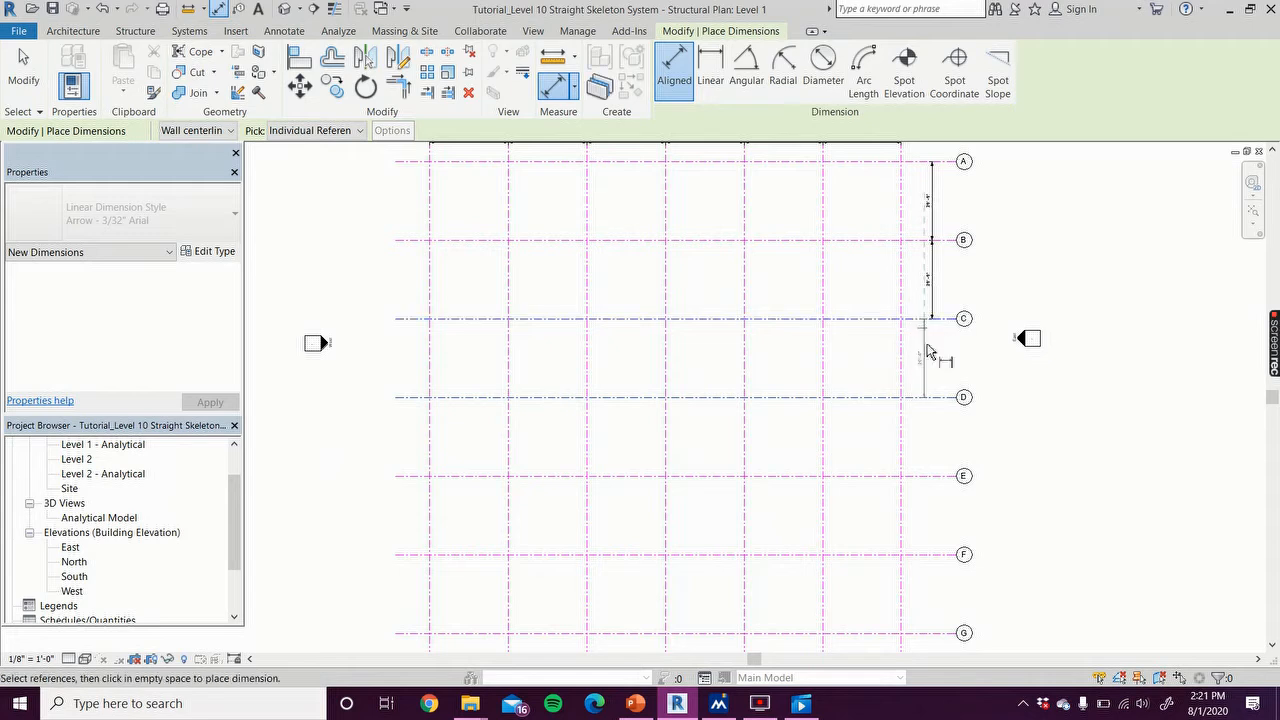
click(932, 356)
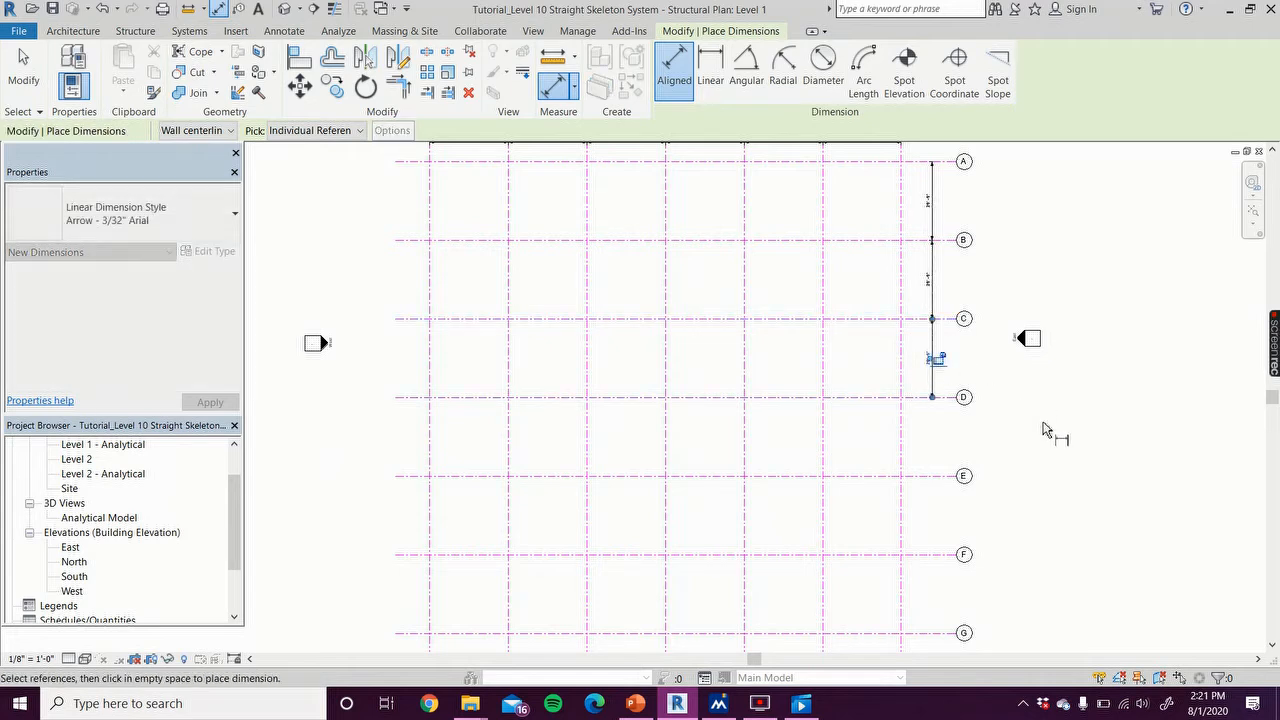
Step: Add aligned dimensions between horizontal grid lines D–E and E–F, continuing the column of dimensions beside the letter bubbles
middle_drag(1046, 429, 1046, 368)
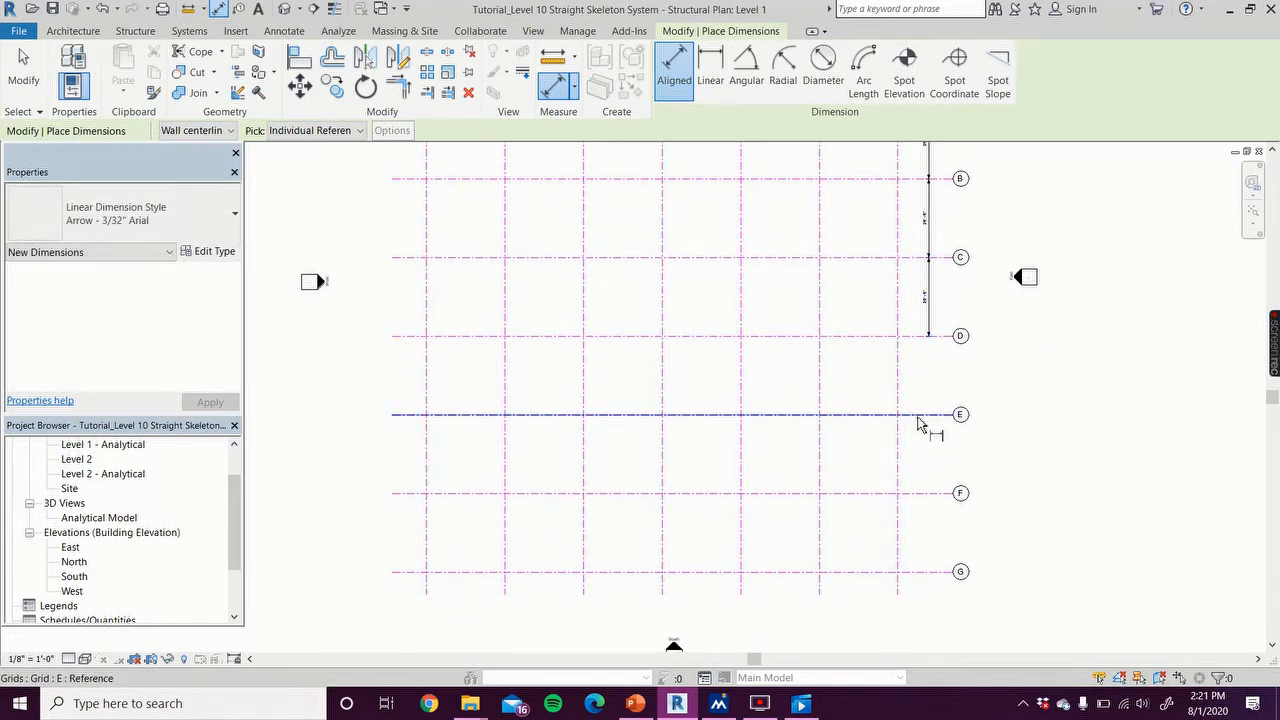
click(920, 424)
click(909, 343)
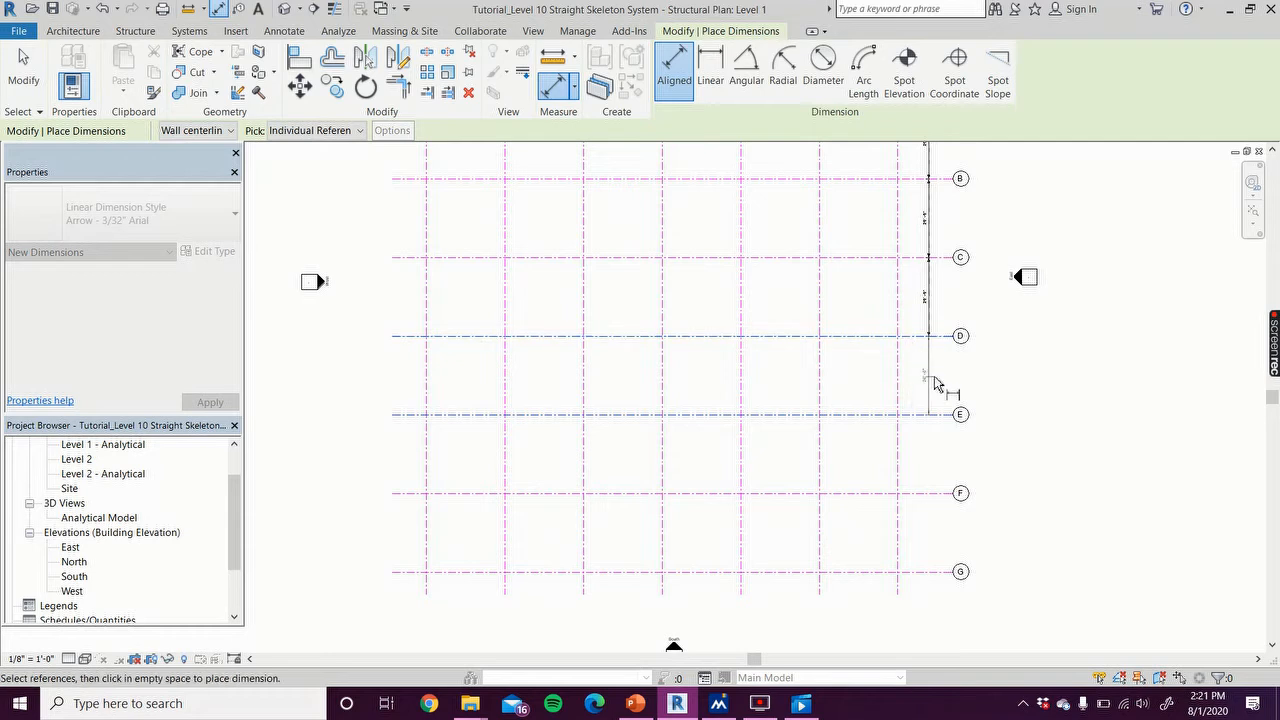
click(937, 383)
click(921, 494)
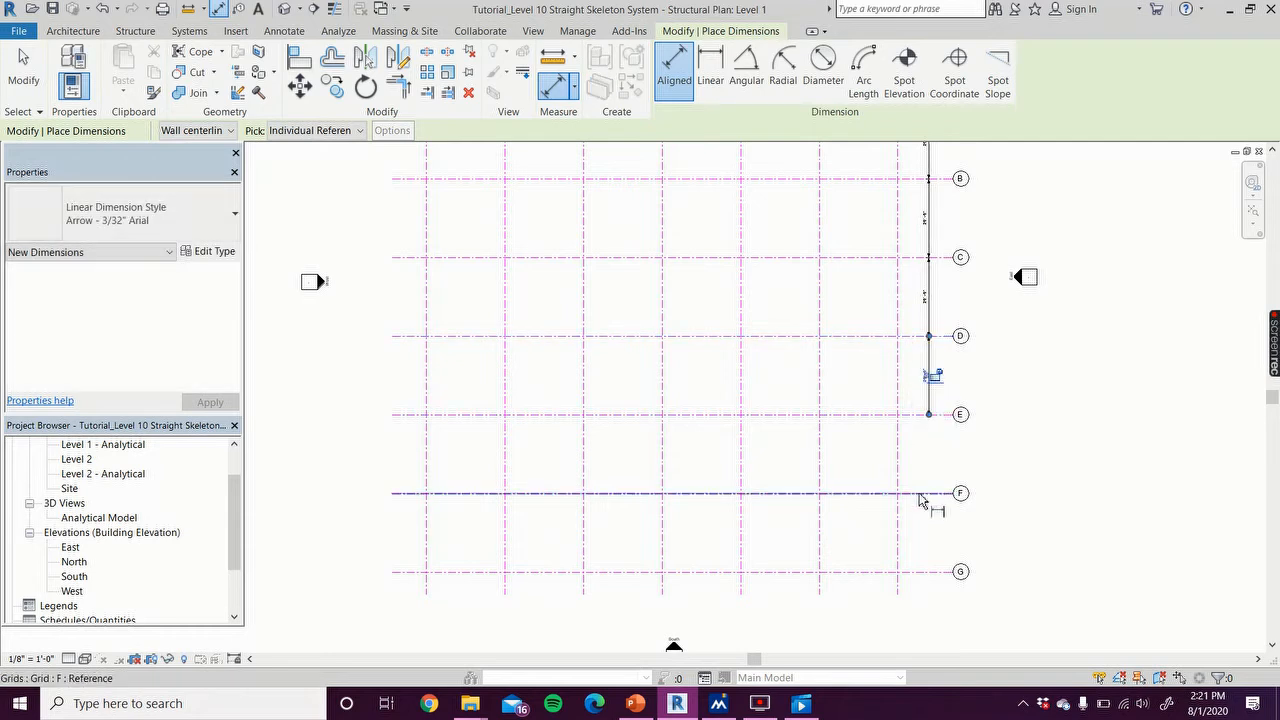
click(909, 425)
click(929, 455)
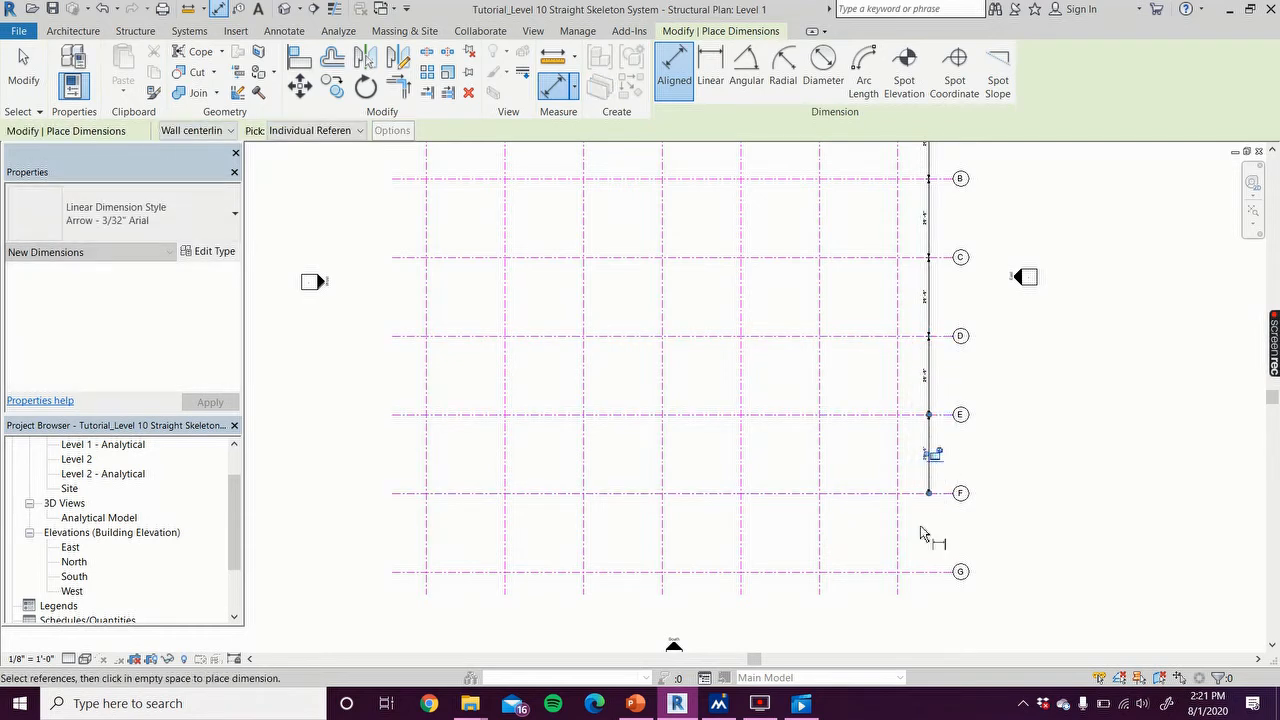
Step: Complete the column with an aligned dimension between grid lines F and G, and end the dimension command
click(920, 575)
click(914, 494)
click(930, 532)
key(Escape)
key(Escape)
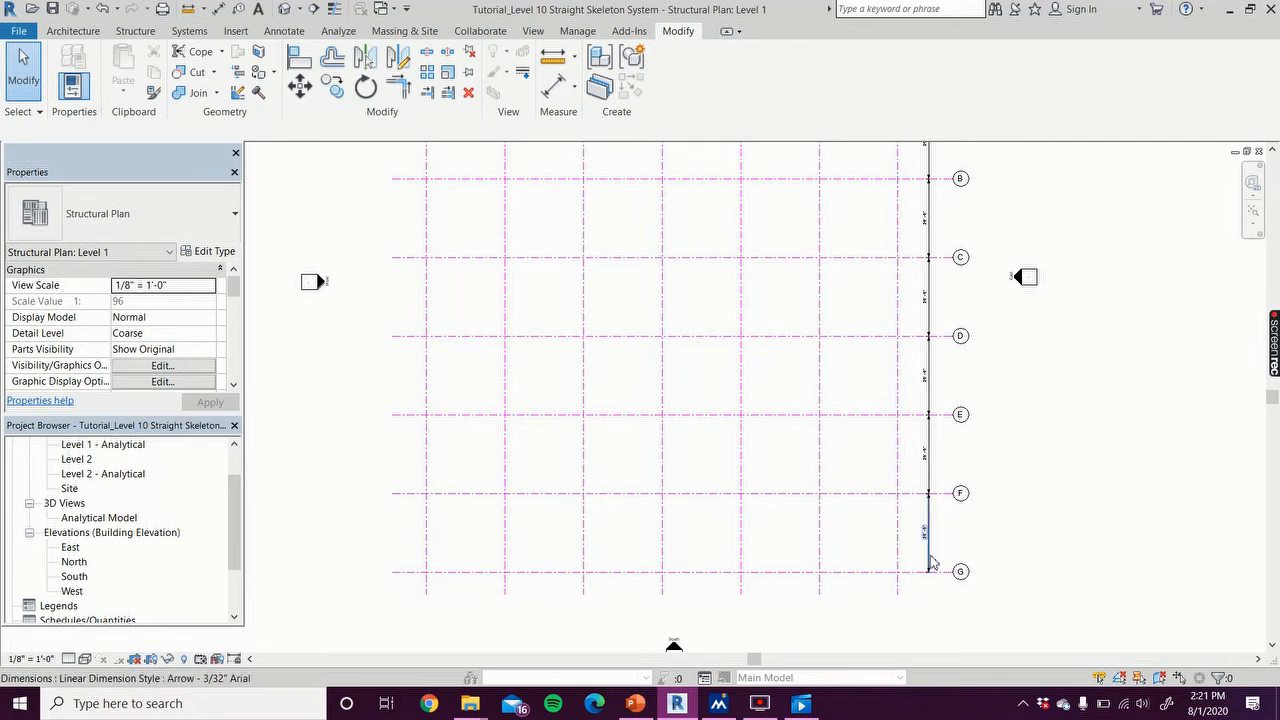
Step: Move the F–G dimension to the opposite side of the grid, just outside grid line 1
click(930, 563)
drag(930, 563, 406, 557)
click(350, 431)
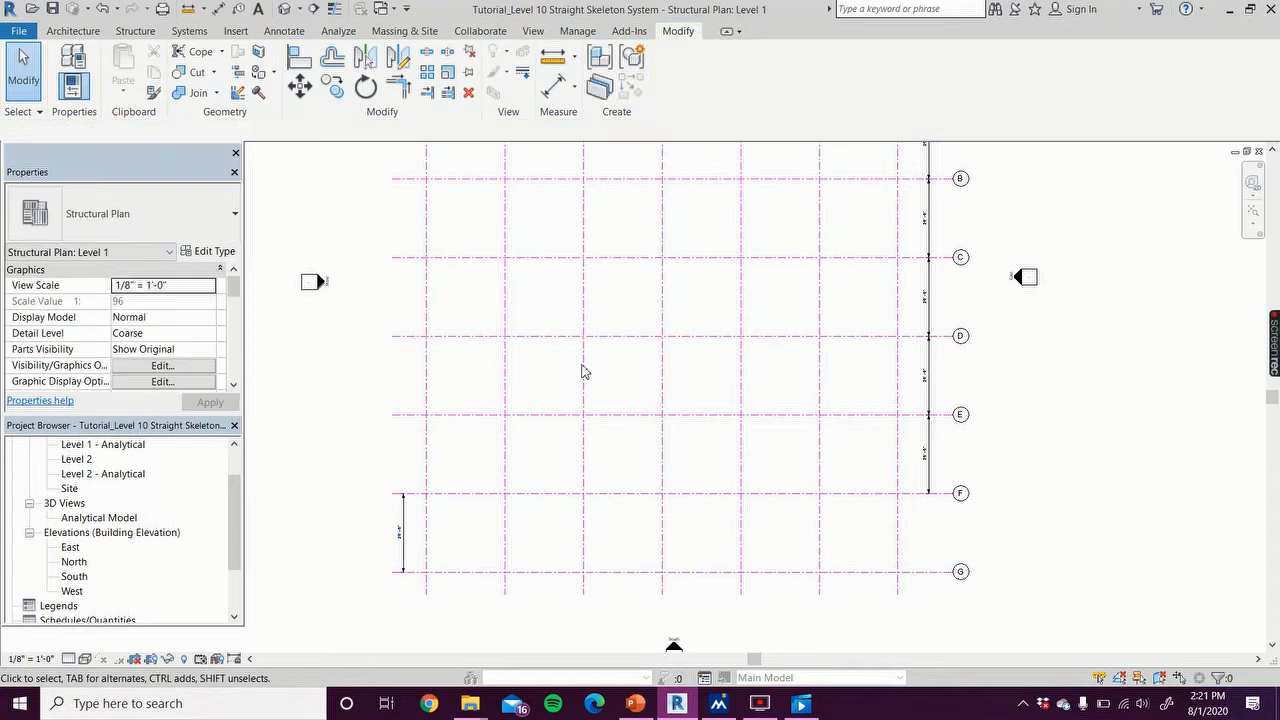
scroll(282, 298, down, 1)
scroll(282, 298, down, 2)
middle_drag(286, 357, 320, 423)
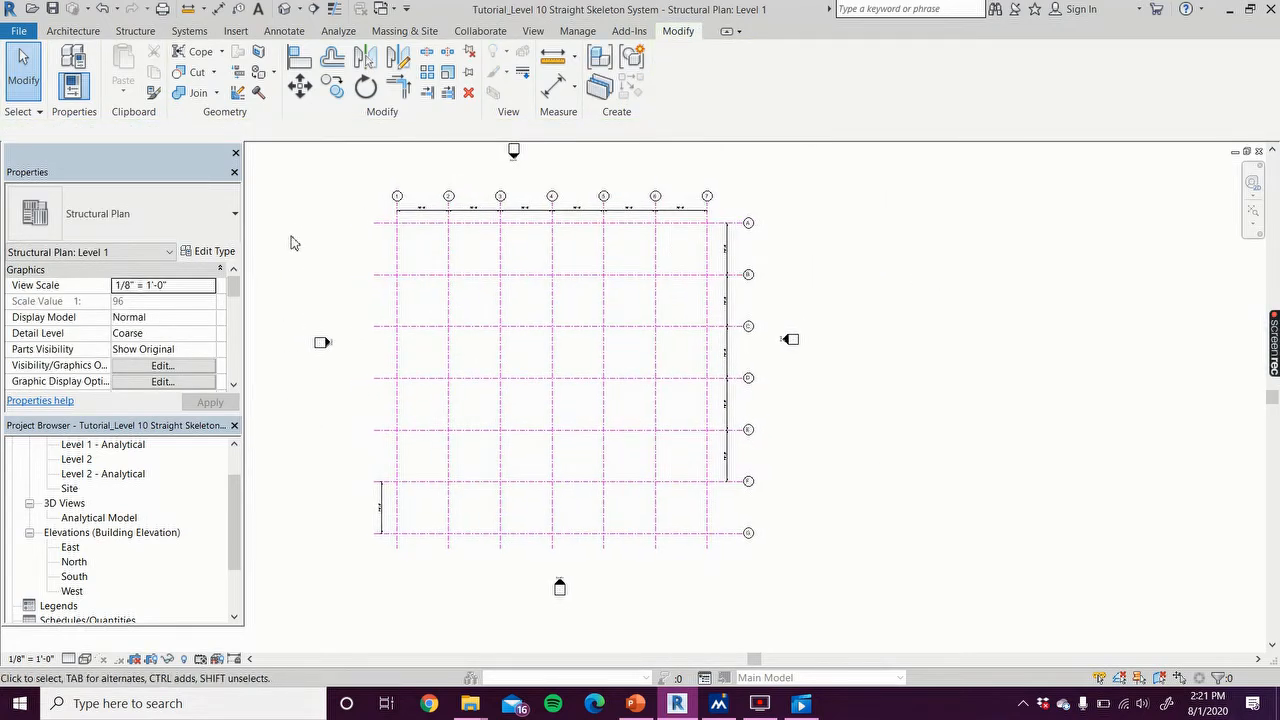
Step: Examine the grid dimension layout on the Level 37 Diagrid System's First Floor sheet, and return to the maximized Level 1 structural plan
click(1246, 156)
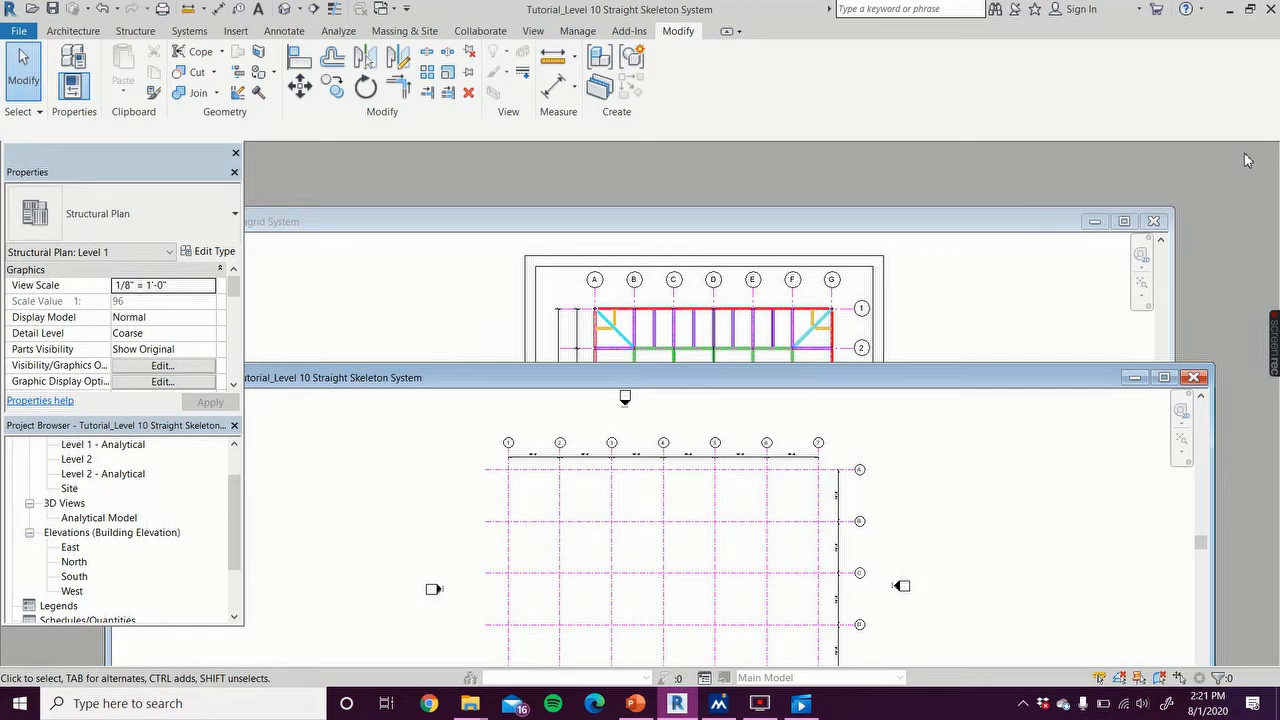
click(975, 234)
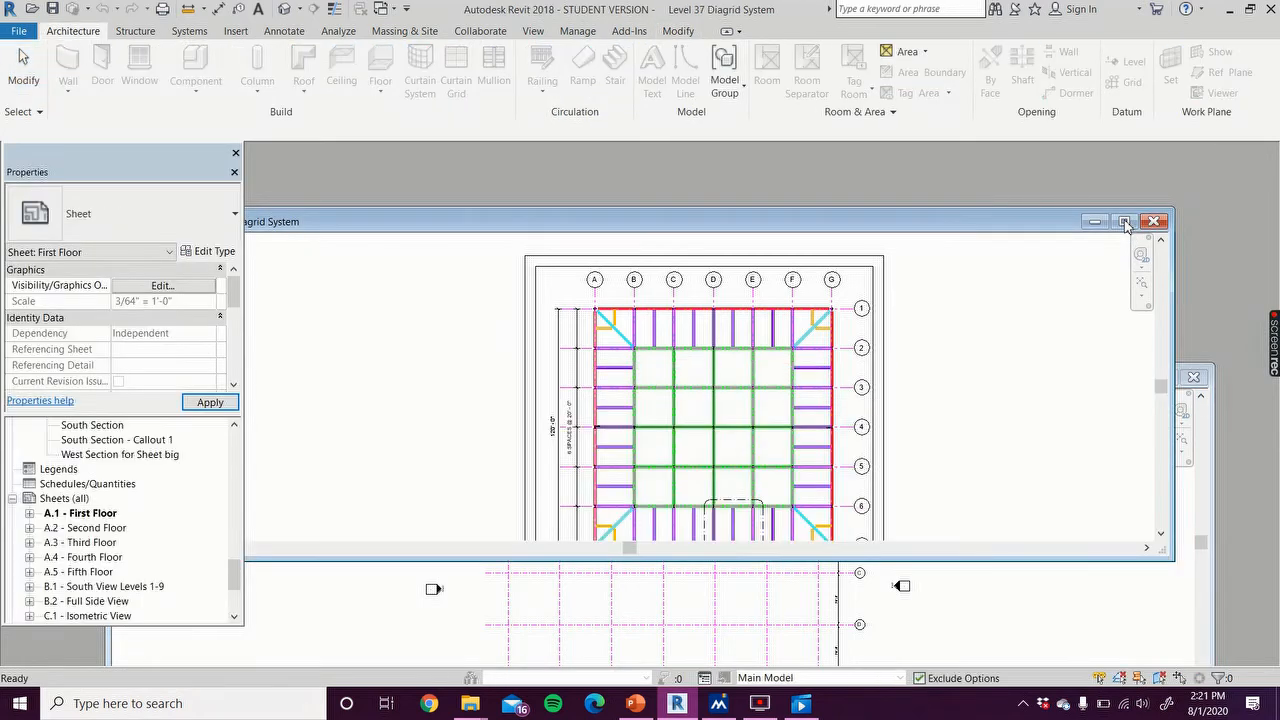
click(1124, 221)
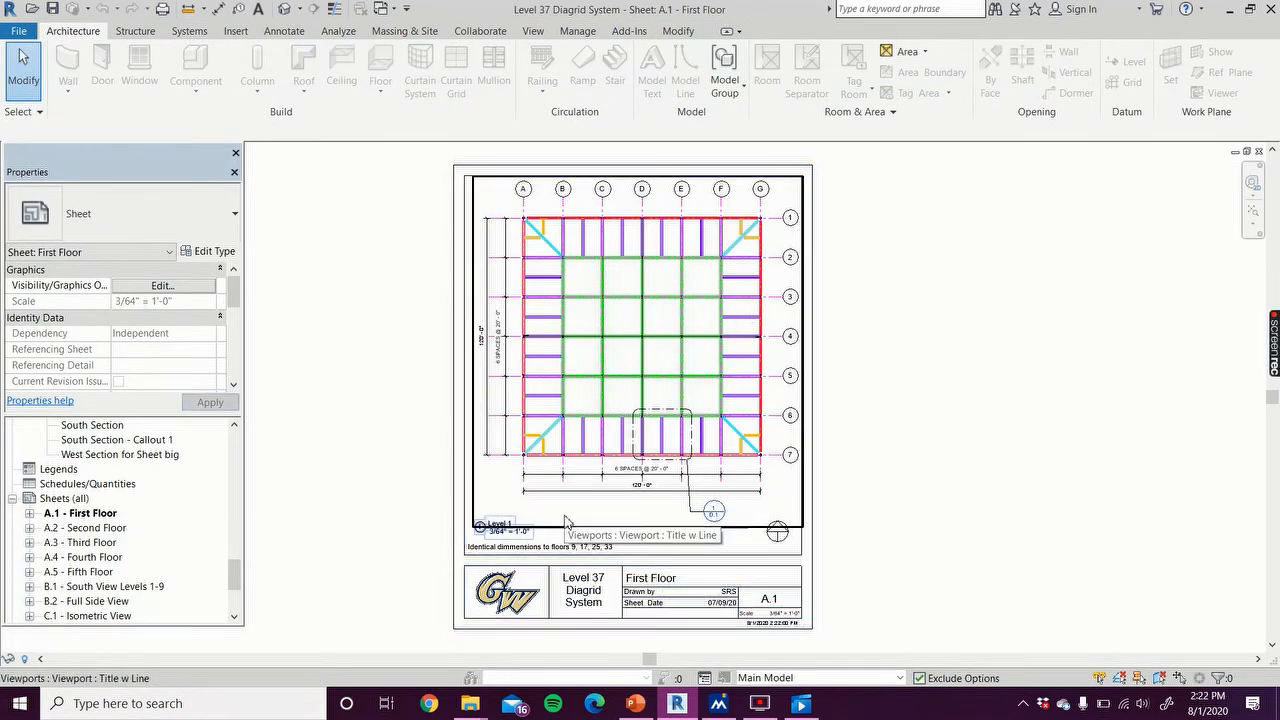
scroll(562, 518, up, 1)
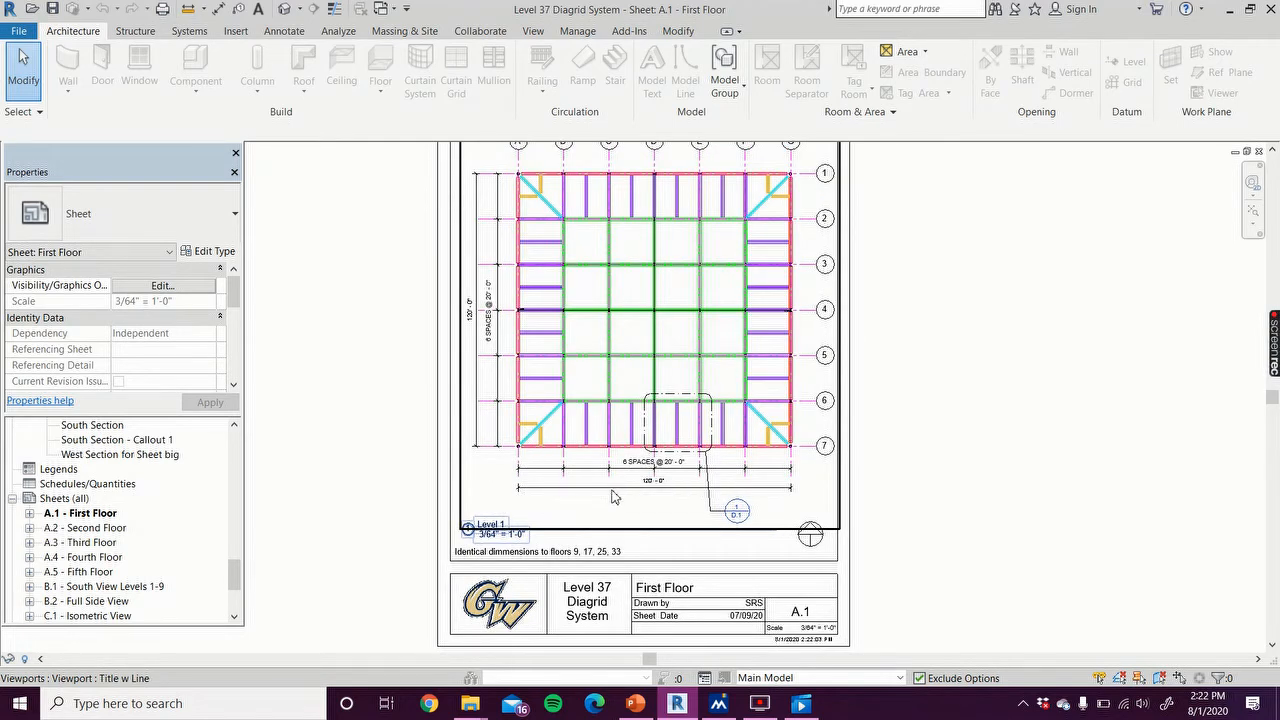
scroll(614, 497, up, 1)
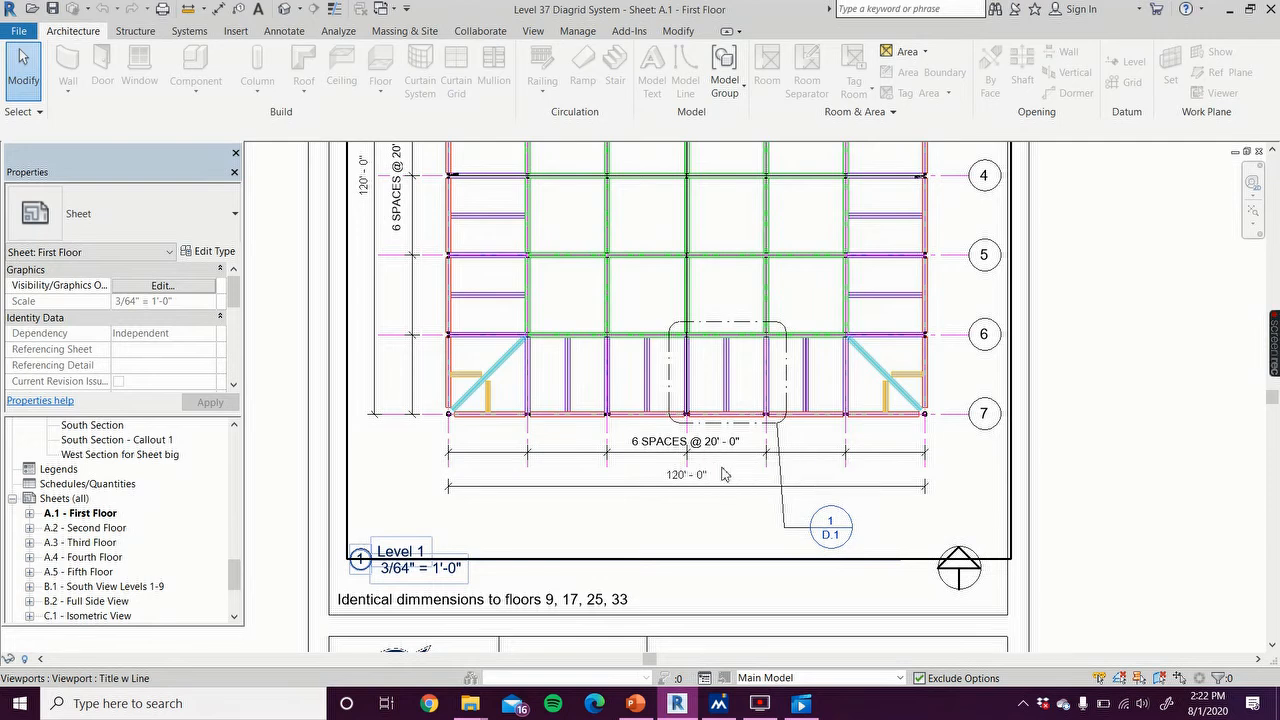
scroll(724, 472, down, 2)
scroll(985, 396, down, 1)
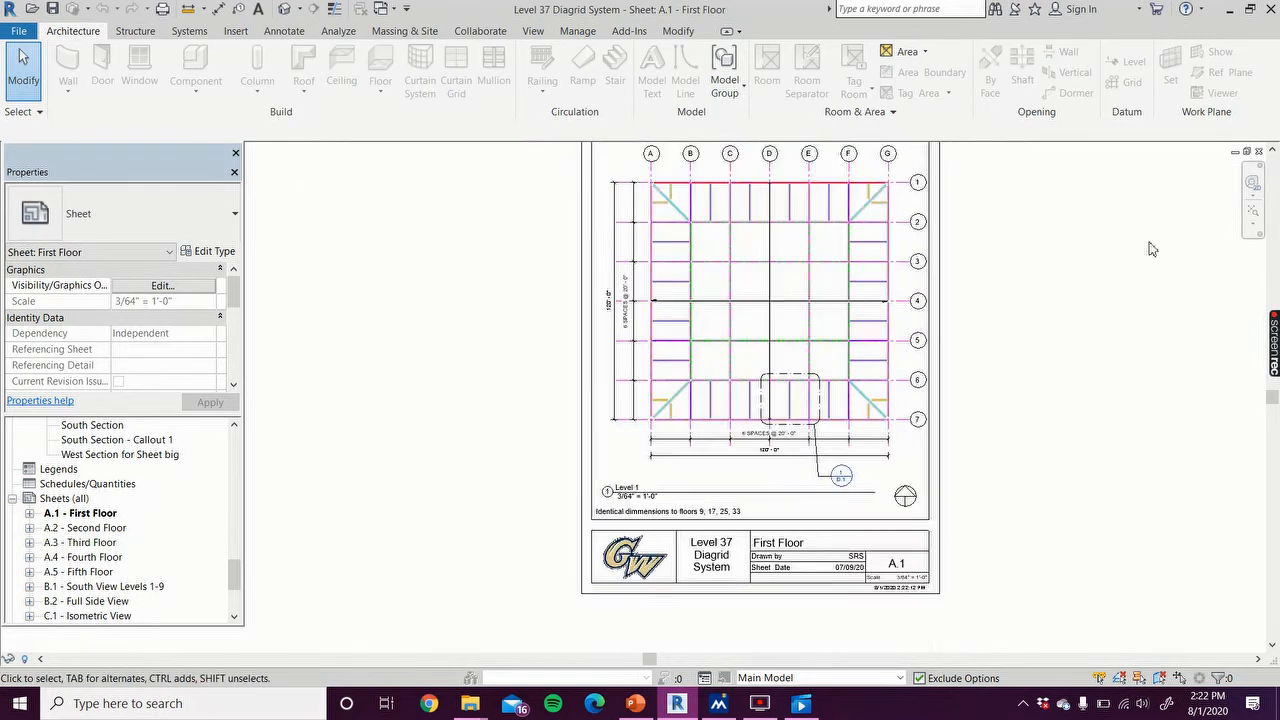
click(1251, 150)
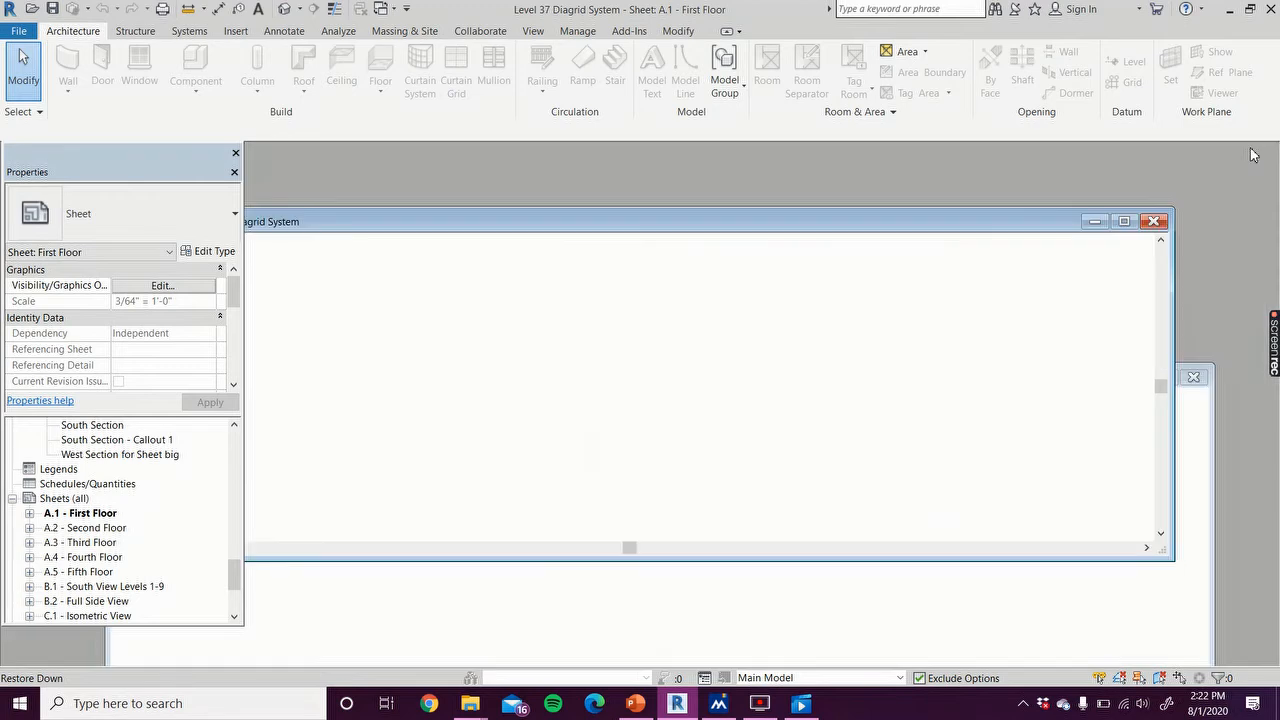
click(1164, 378)
click(1164, 378)
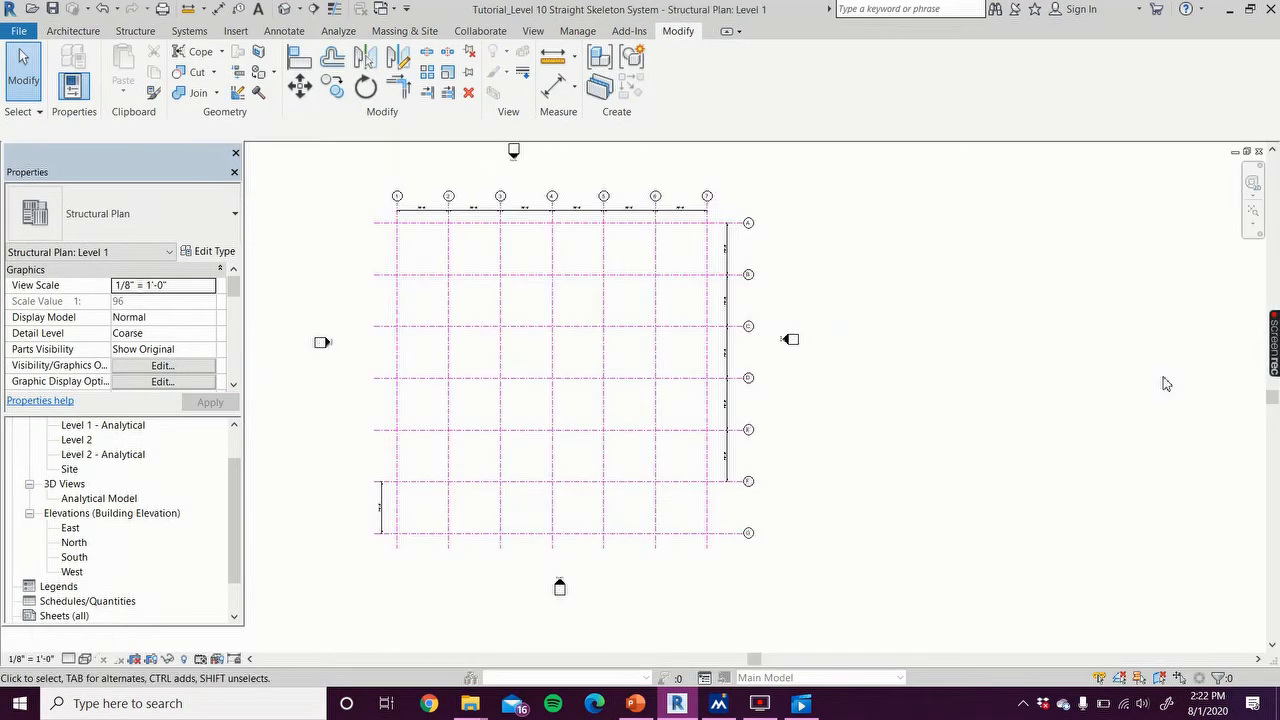
Step: Select the A–F bay dimensions, filtering out the grids, and move them outside grid line 1 in line with the F–G dimension
middle_drag(991, 446, 1052, 432)
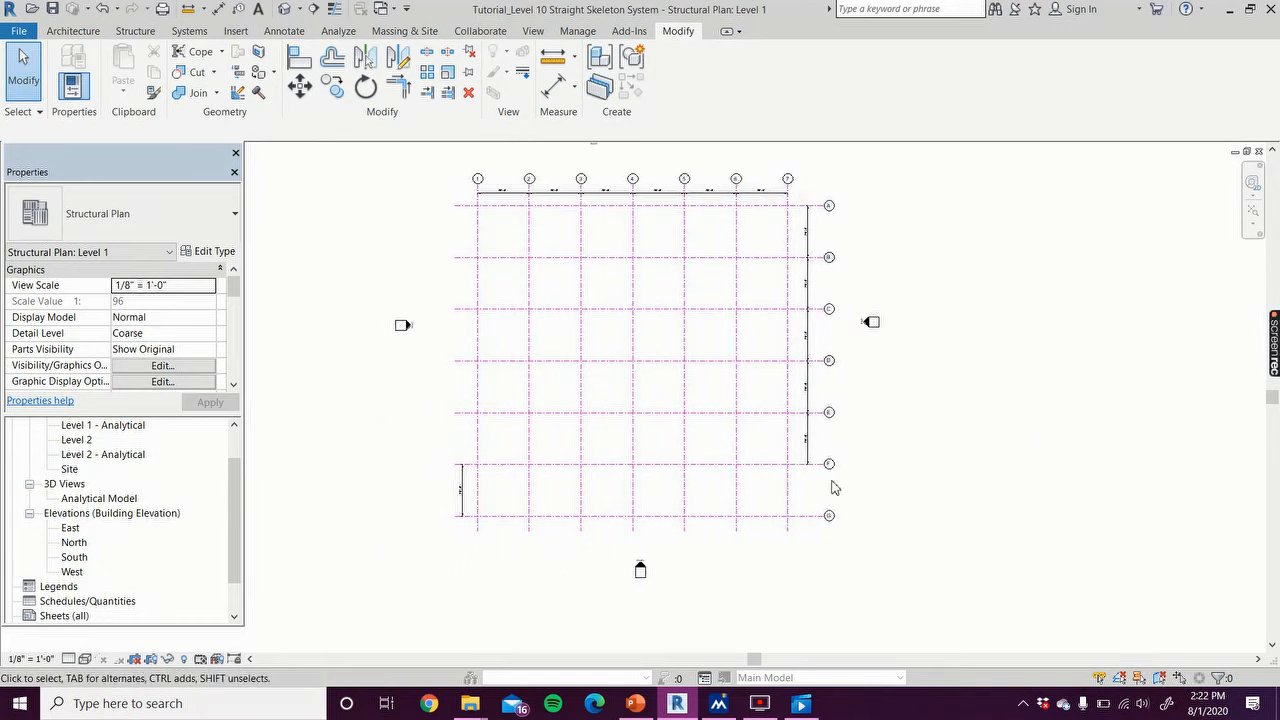
drag(818, 485, 797, 186)
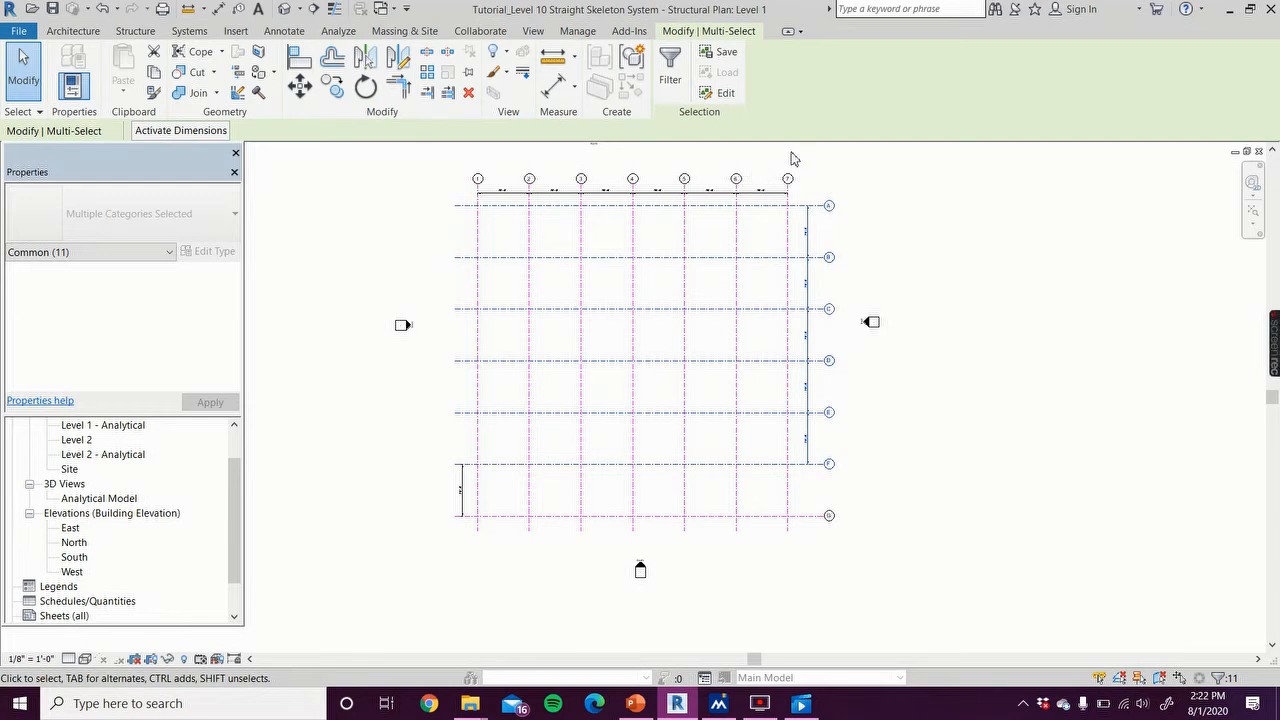
click(670, 66)
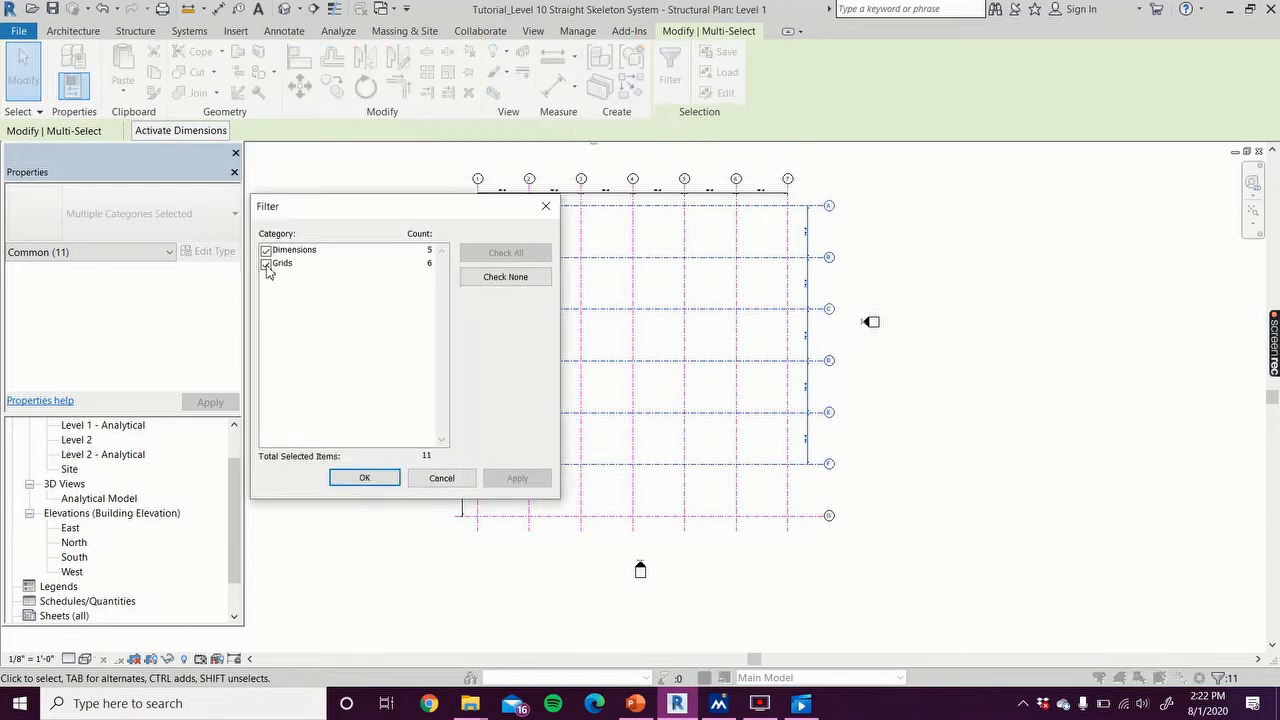
click(266, 265)
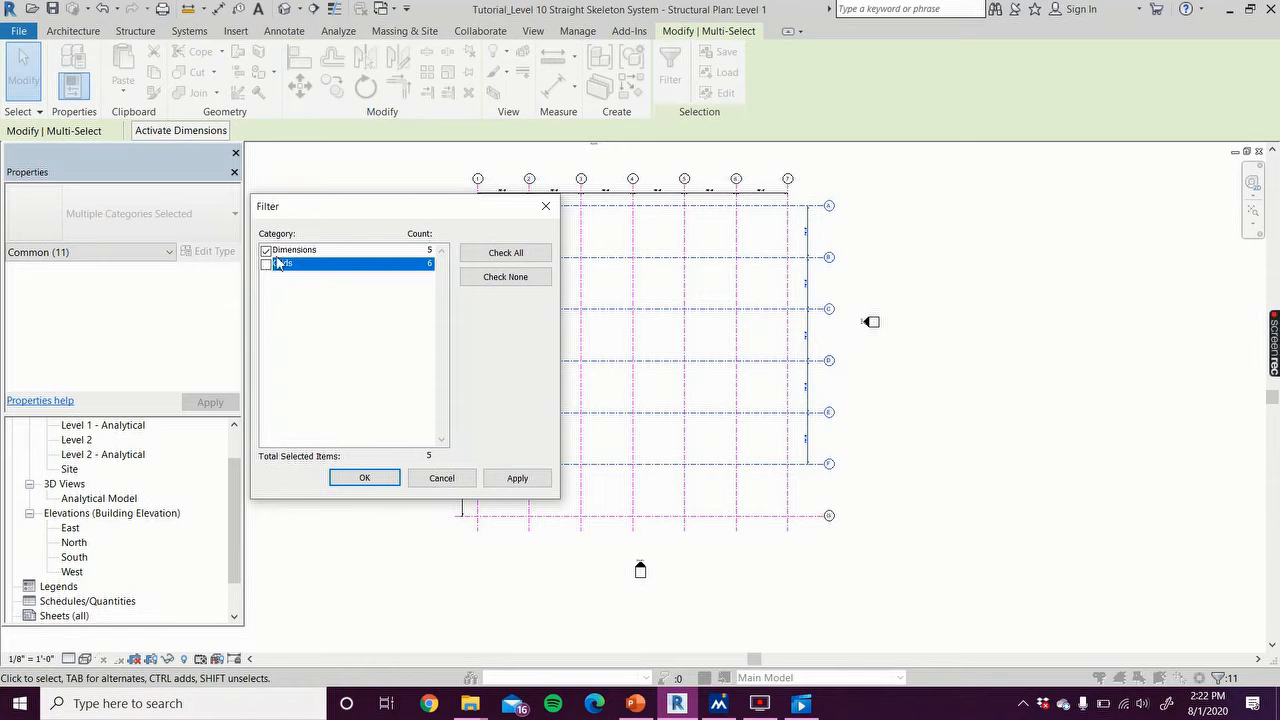
click(488, 478)
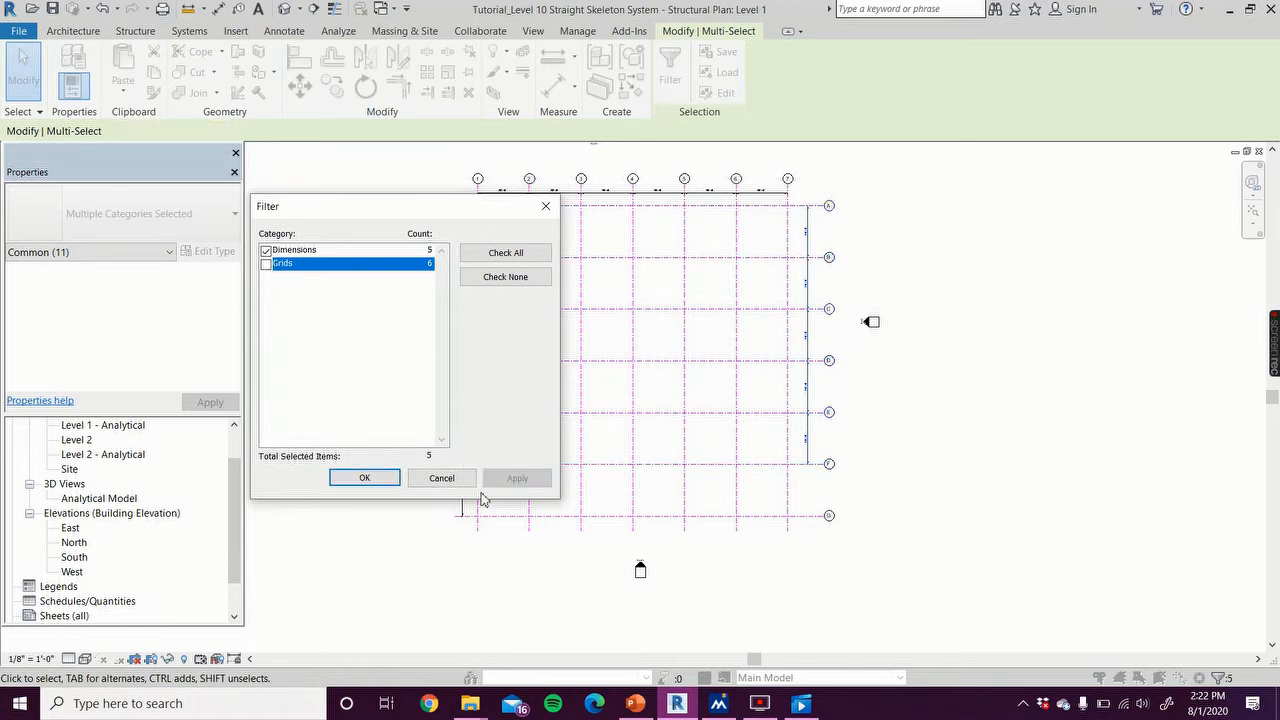
click(365, 478)
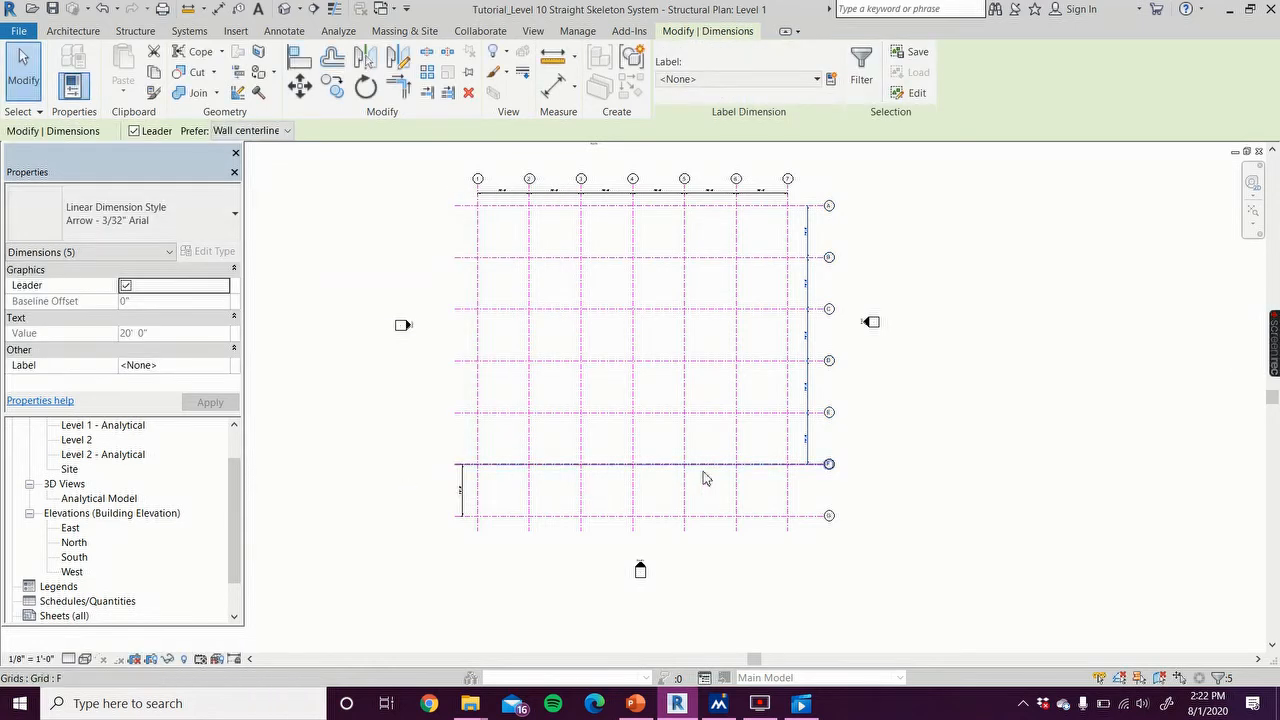
drag(813, 451, 461, 464)
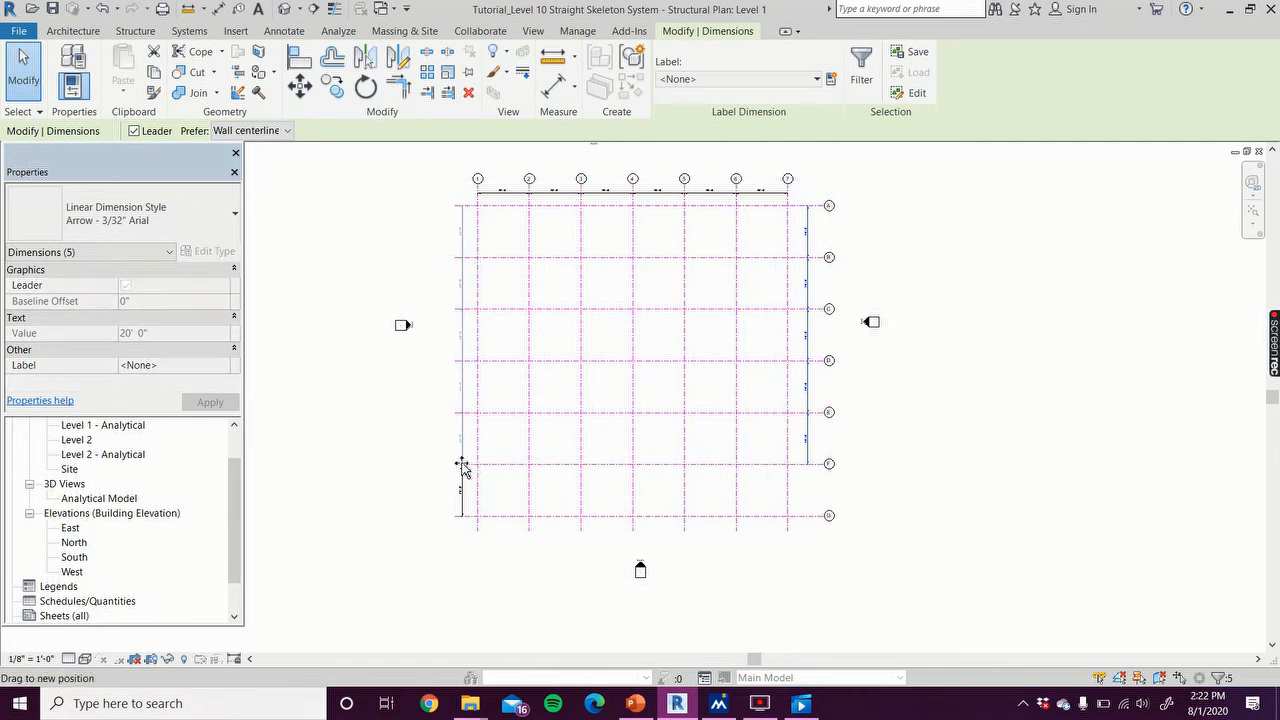
click(405, 489)
Step: Move all six bay dimensions between grid lines 1 and 7 to the opposite side of the grid, just below grid line G
drag(419, 163, 812, 218)
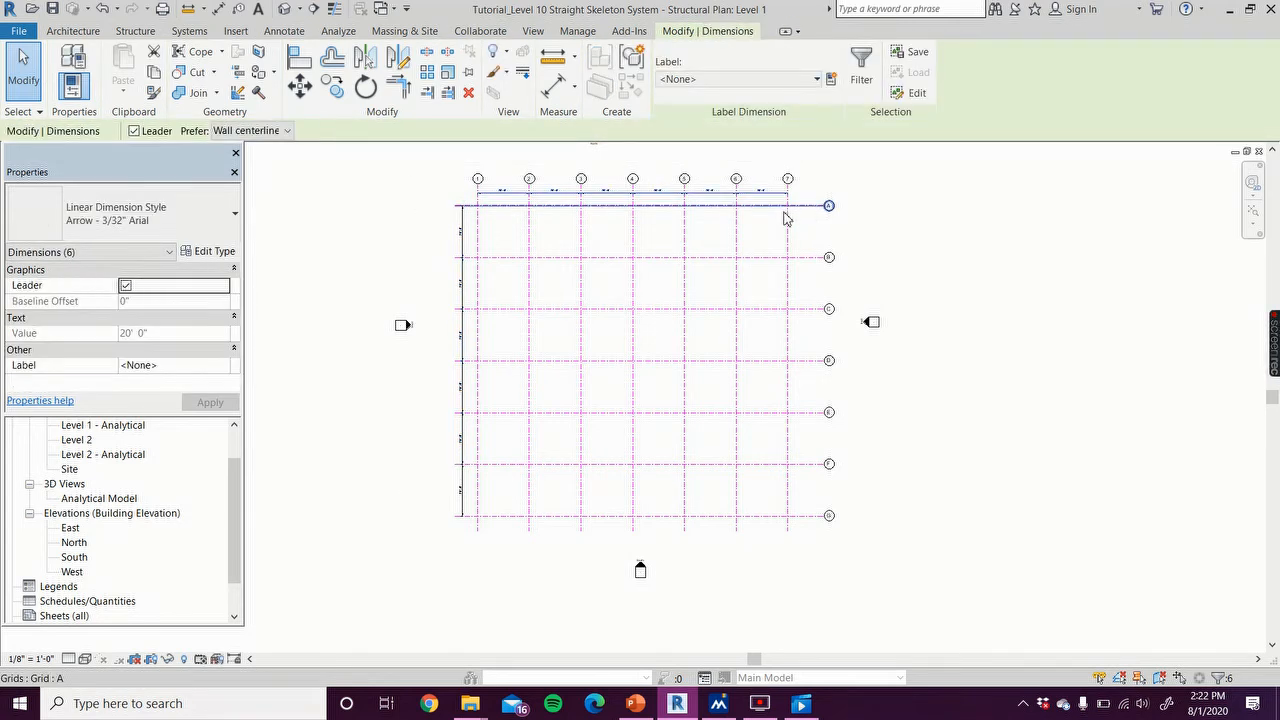
click(863, 80)
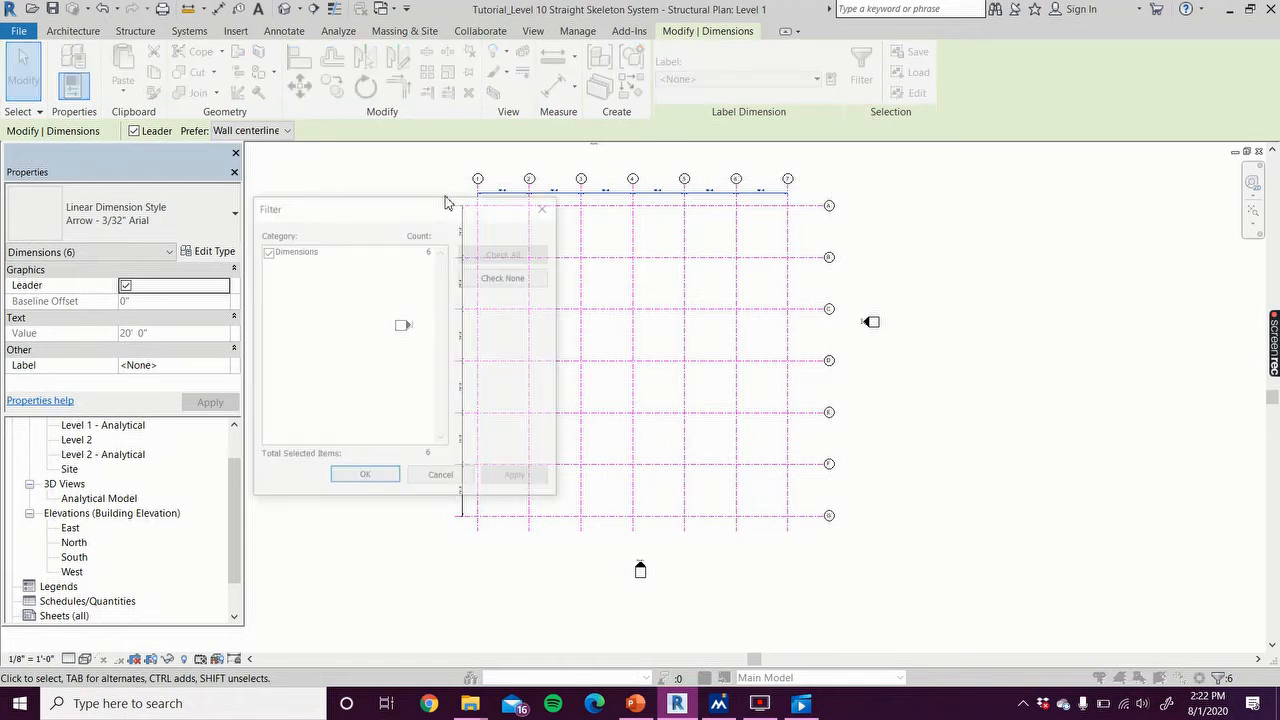
click(365, 477)
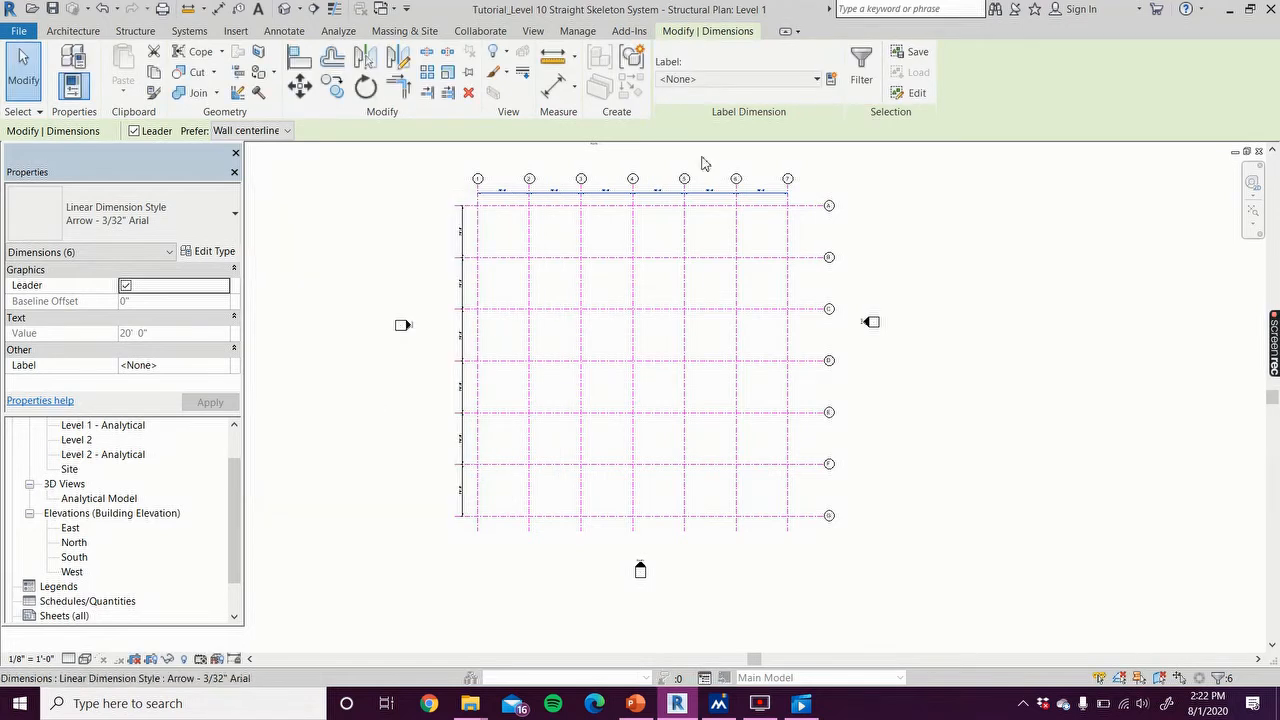
drag(767, 197, 757, 526)
click(786, 615)
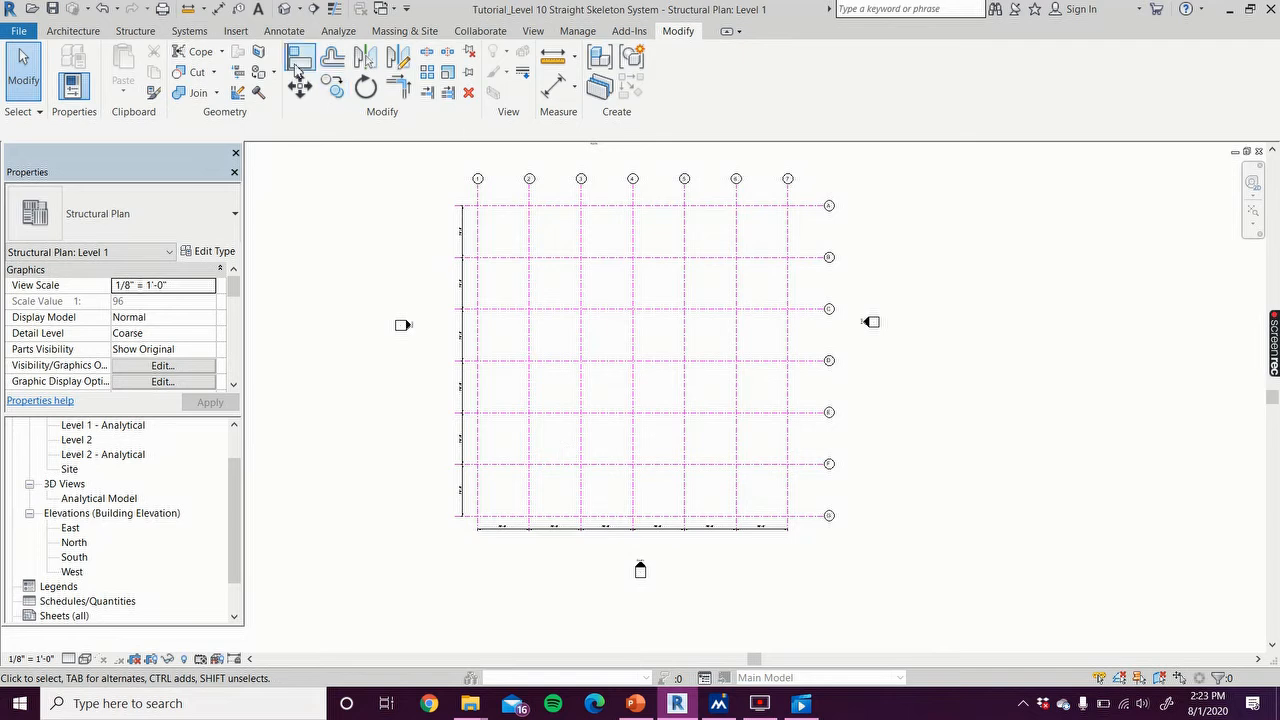
Step: Add overall aligned dimensions from grid A to G and from grid 1 to 7, each outside its string of bay dimensions
click(218, 8)
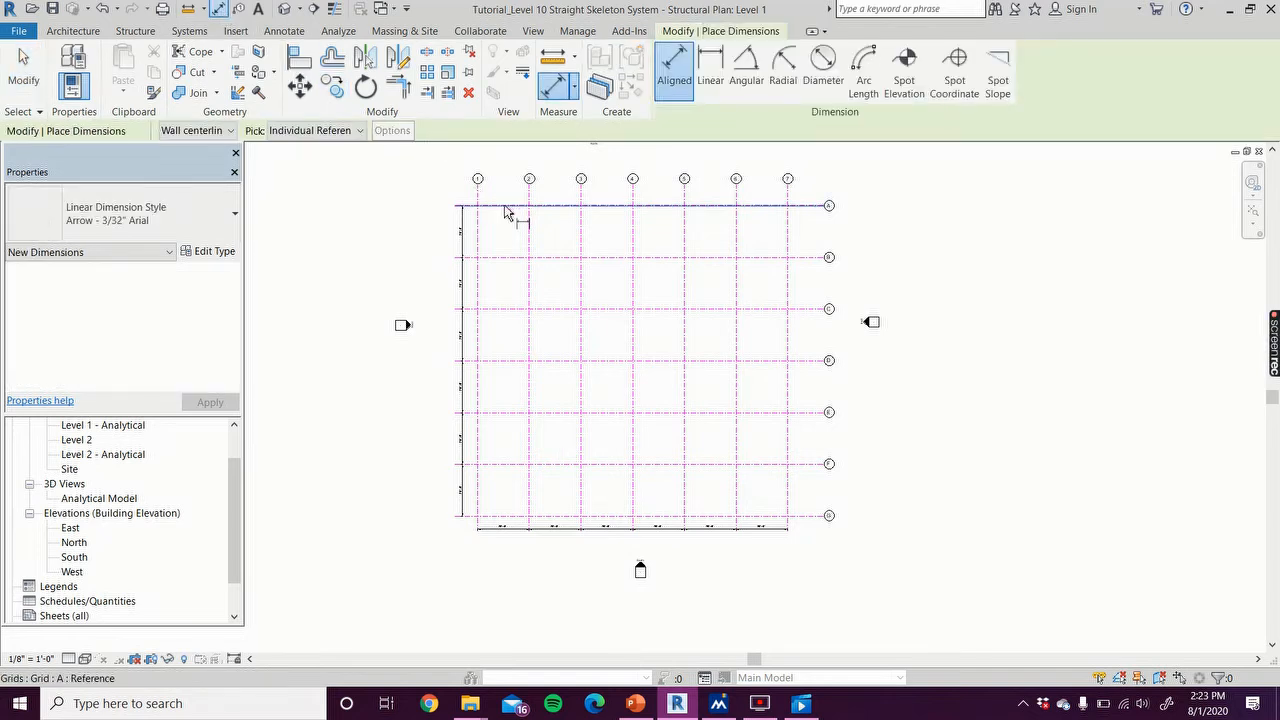
click(506, 206)
click(508, 518)
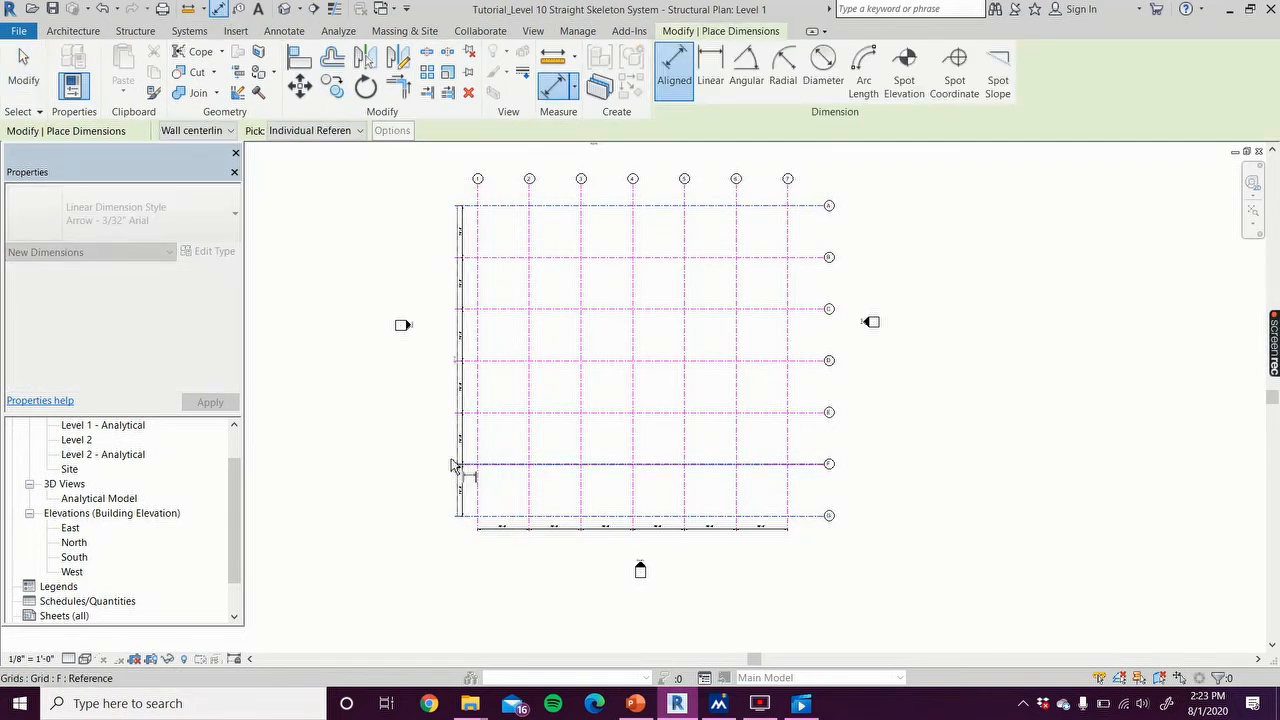
click(432, 399)
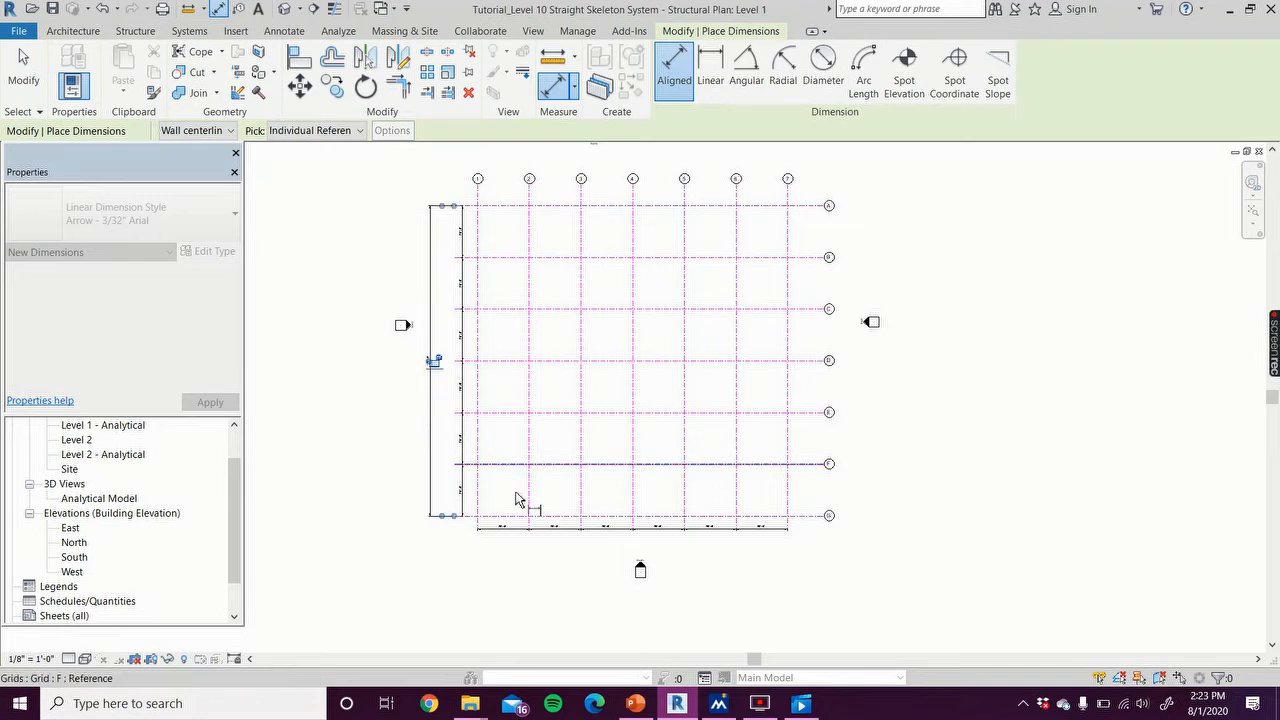
click(737, 550)
key(Escape)
key(Escape)
Step: Set the Level 1 view scale to 1" = 20'-0"
click(22, 659)
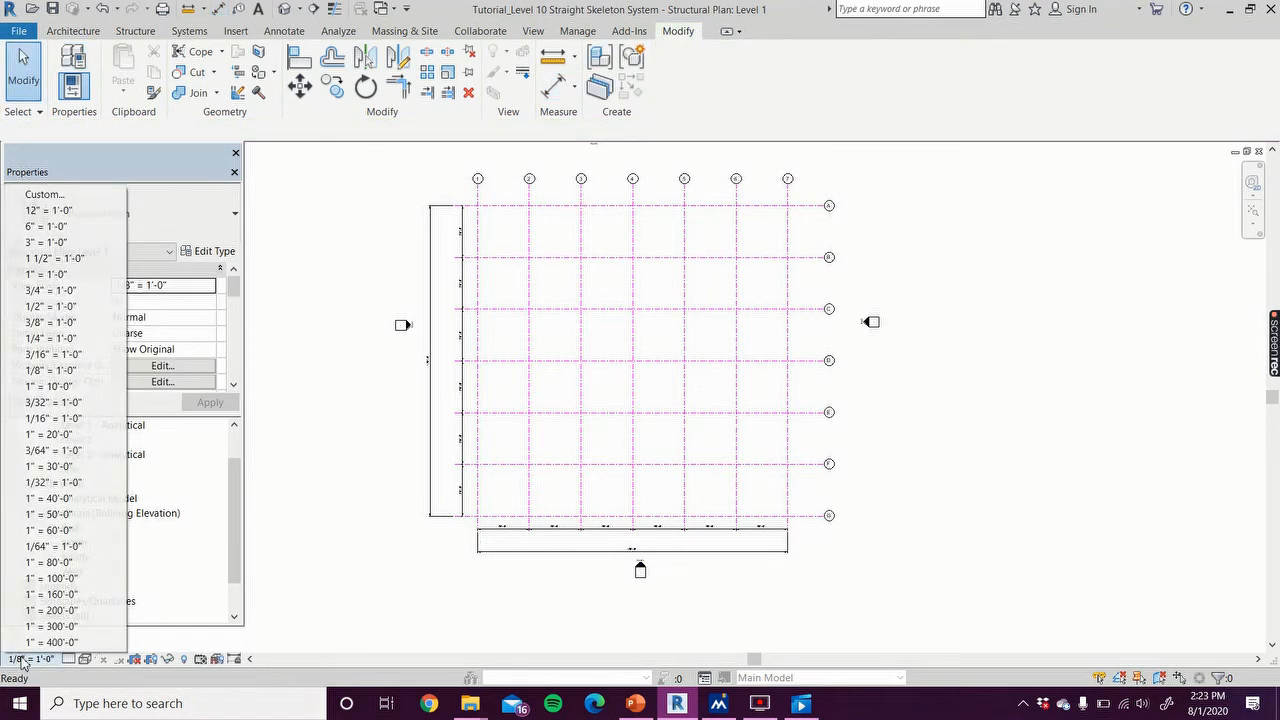
click(79, 403)
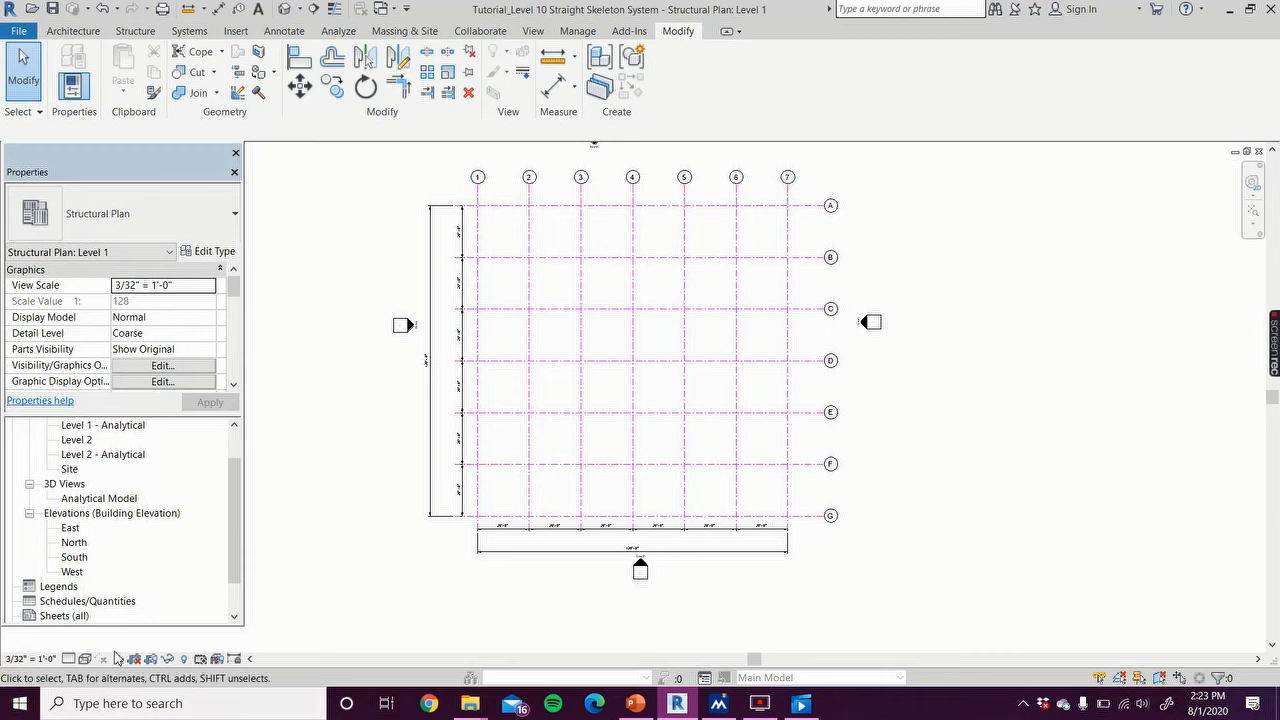
click(36, 660)
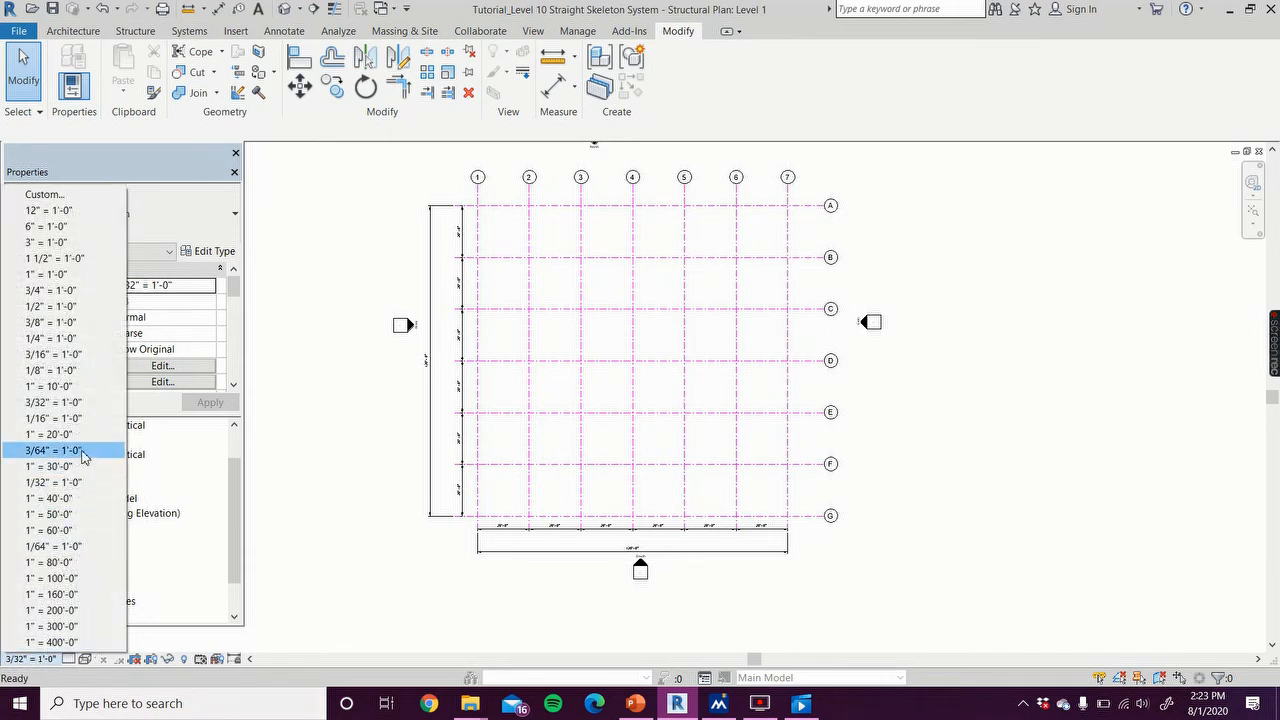
click(80, 434)
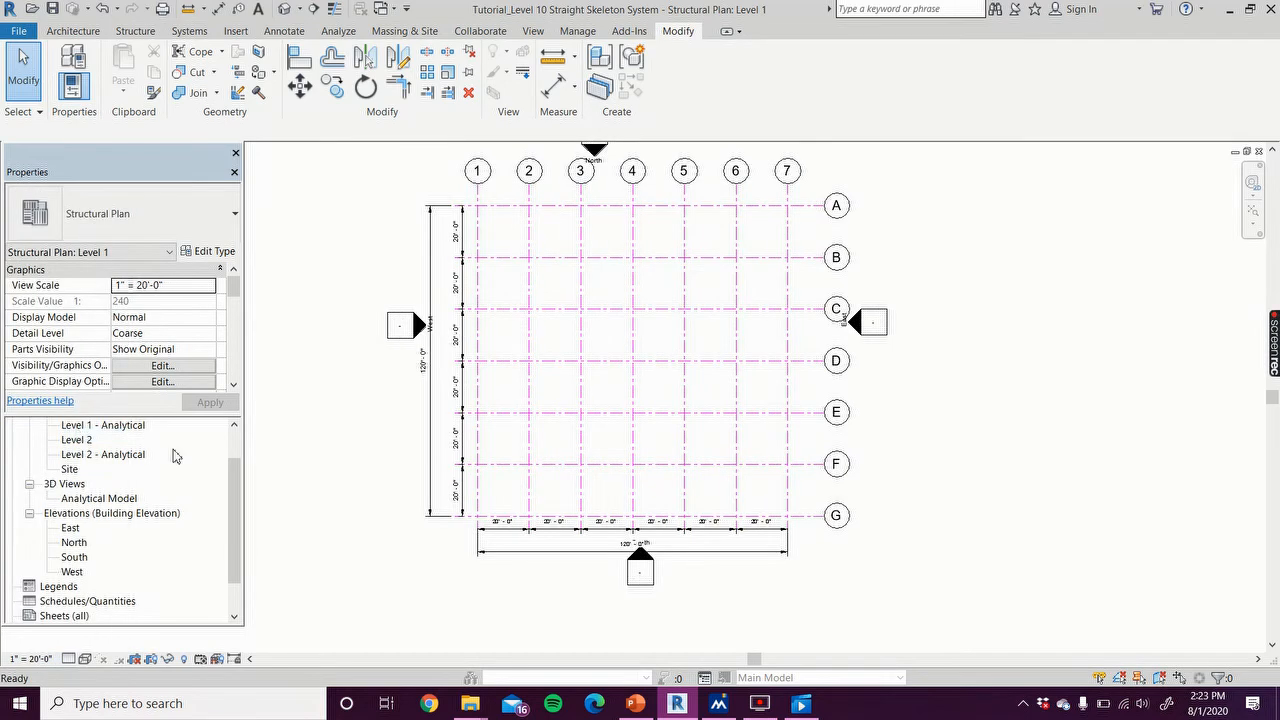
Step: Move the South elevation marker below the overall dimension and the East marker farther out from the letter bubbles
click(650, 570)
click(666, 591)
drag(655, 580, 647, 626)
drag(880, 342, 914, 385)
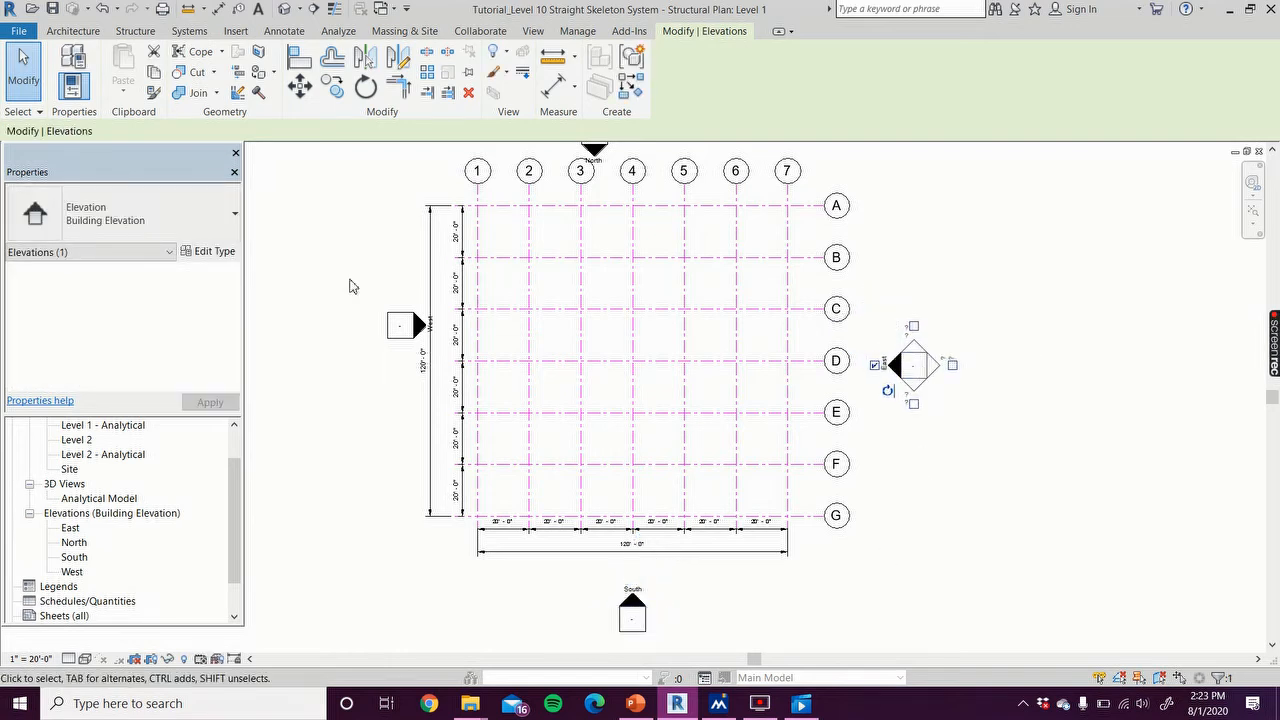
Step: Move the West elevation marker clear of the overall dimension and the North marker above the bubble of grid 4
click(397, 330)
drag(368, 360, 351, 382)
mouse_move(351, 229)
middle_down()
mouse_move(352, 291)
mouse_move(335, 292)
middle_up()
drag(577, 198, 622, 178)
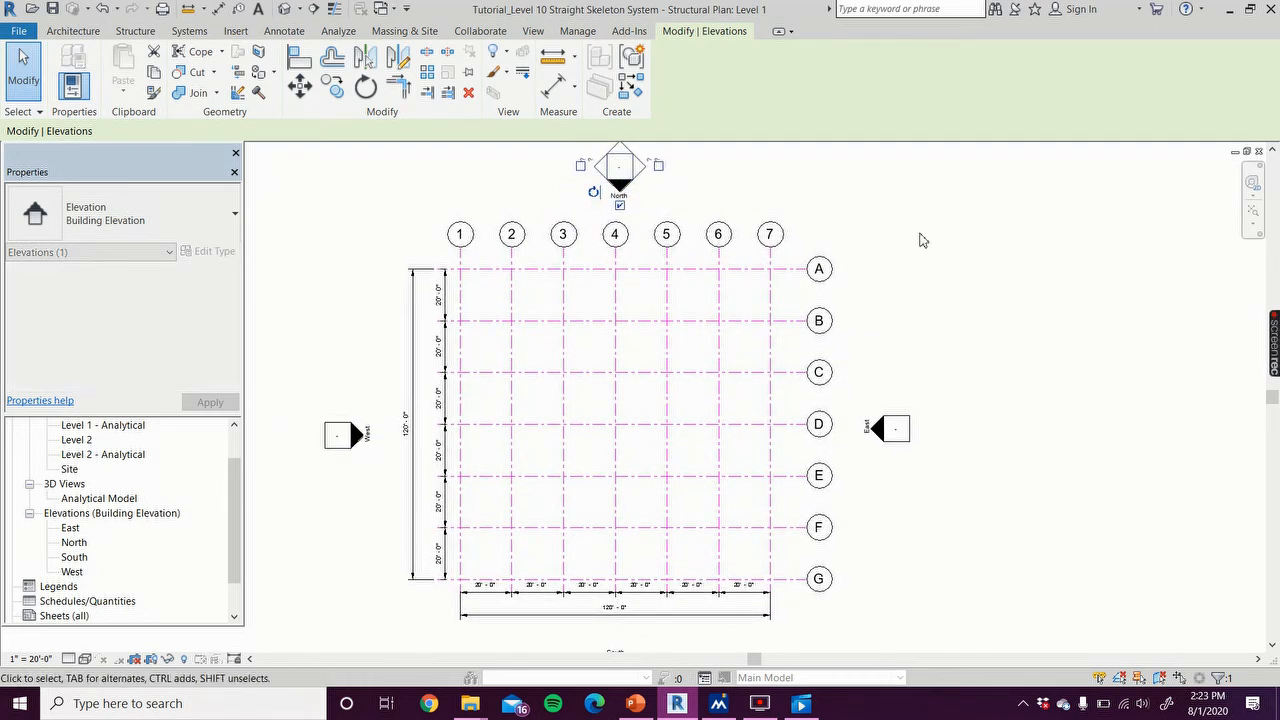
Step: Delete the string of six bay dimensions between grids 1 and 7 below grid G, keeping the overall dimension
scroll(949, 277, down, 1)
middle_drag(949, 277, 955, 238)
click(955, 238)
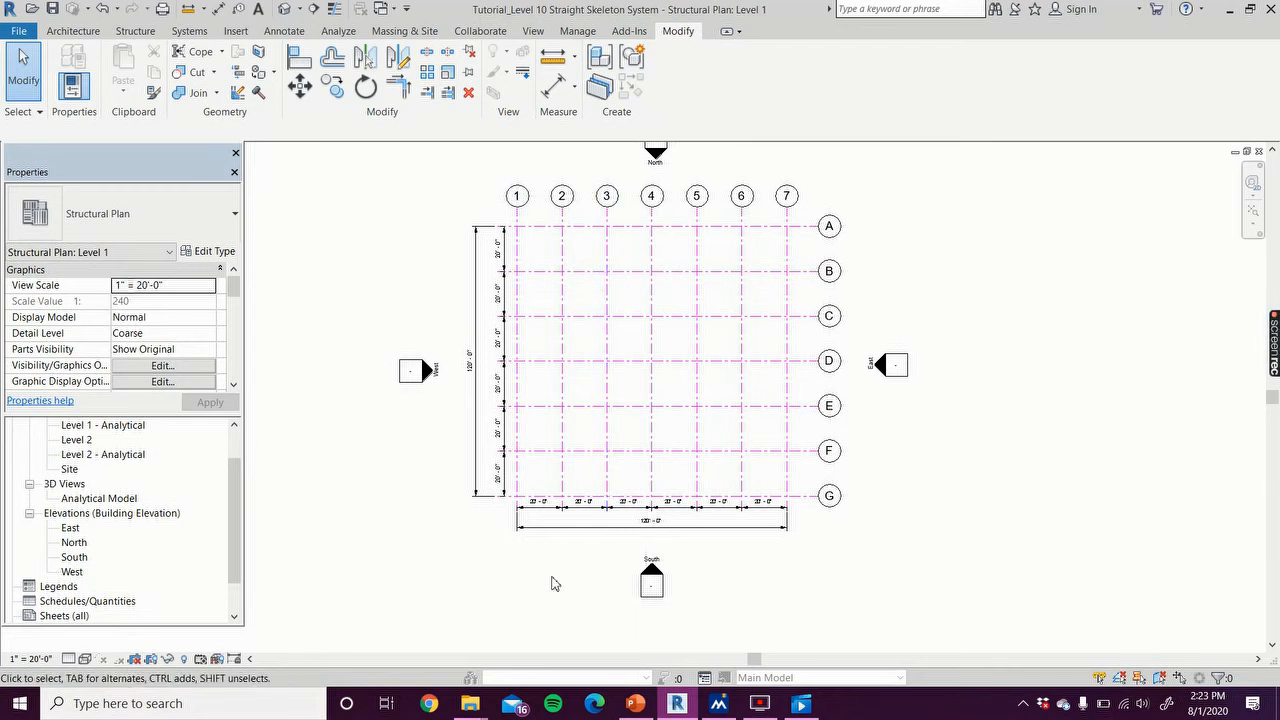
scroll(480, 518, down, 2)
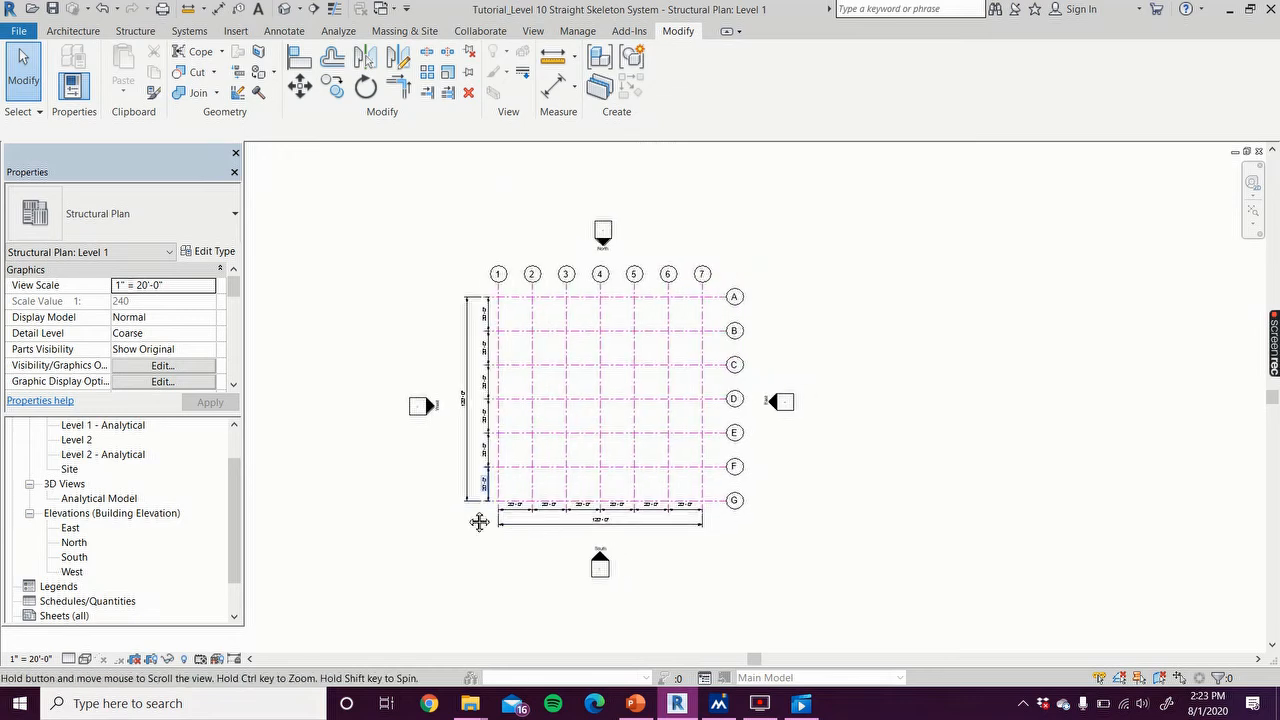
scroll(477, 518, up, 2)
drag(459, 546, 886, 488)
click(912, 578)
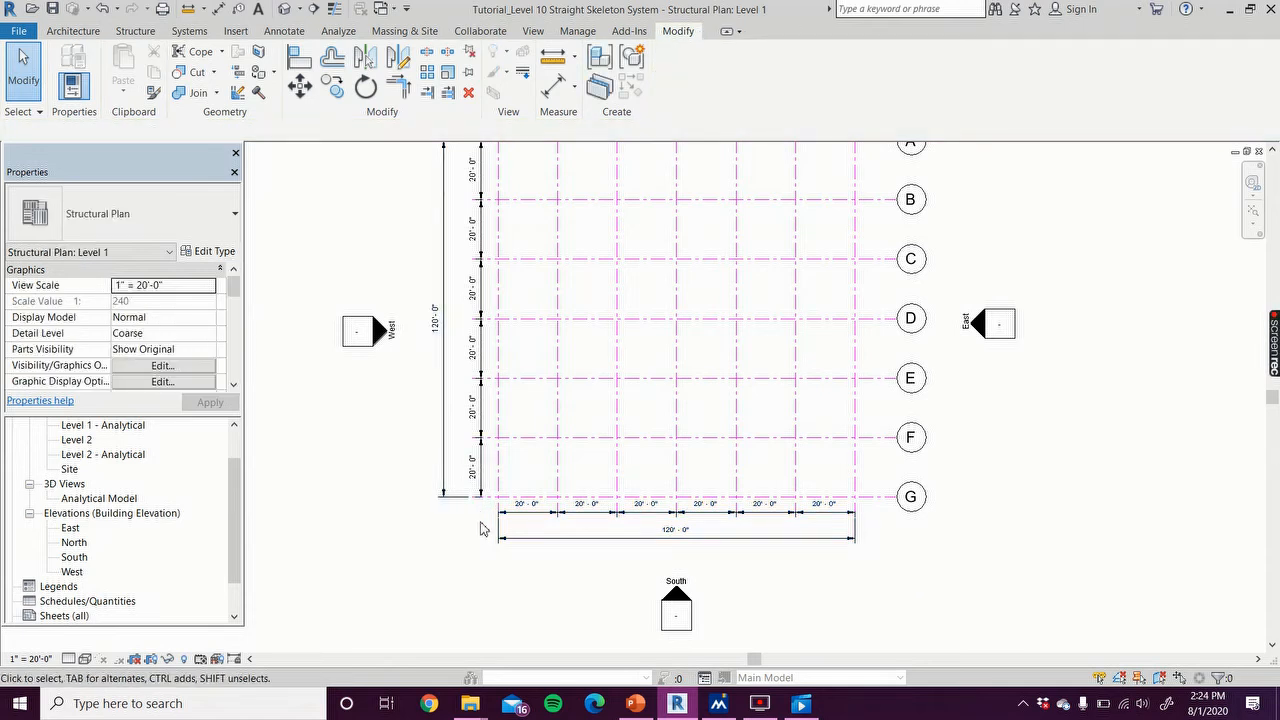
drag(476, 527, 866, 502)
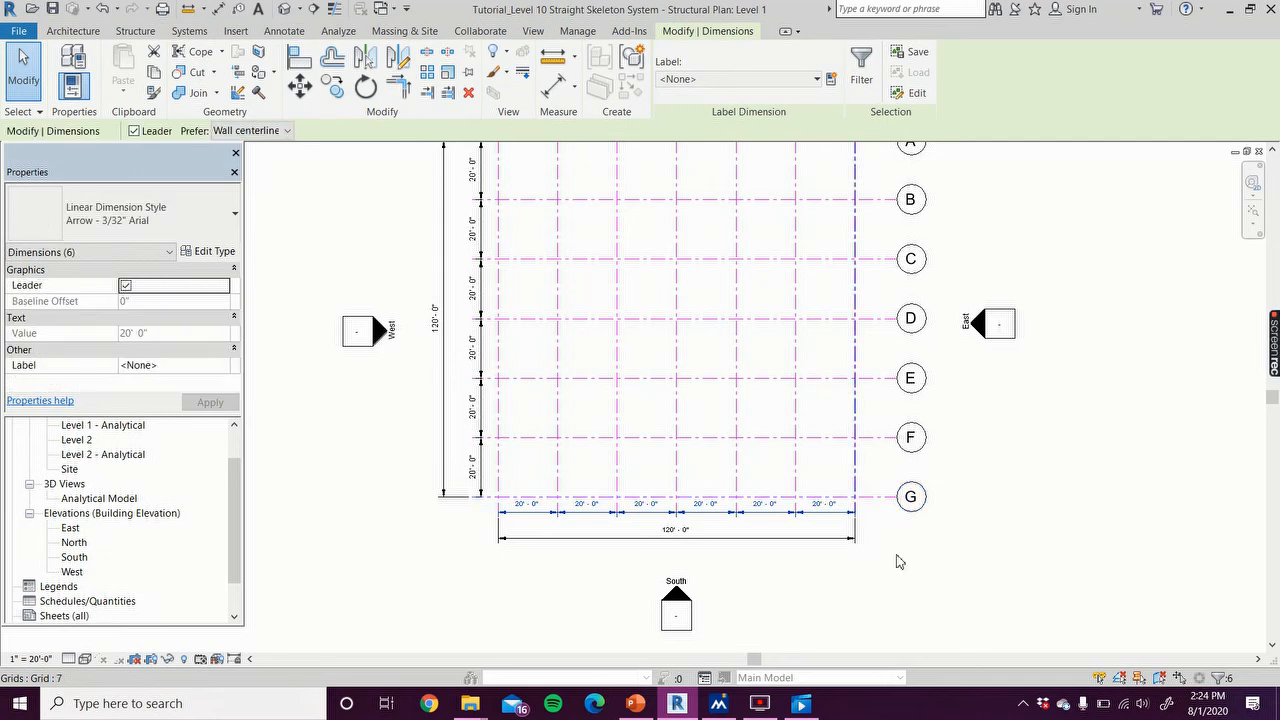
key(Delete)
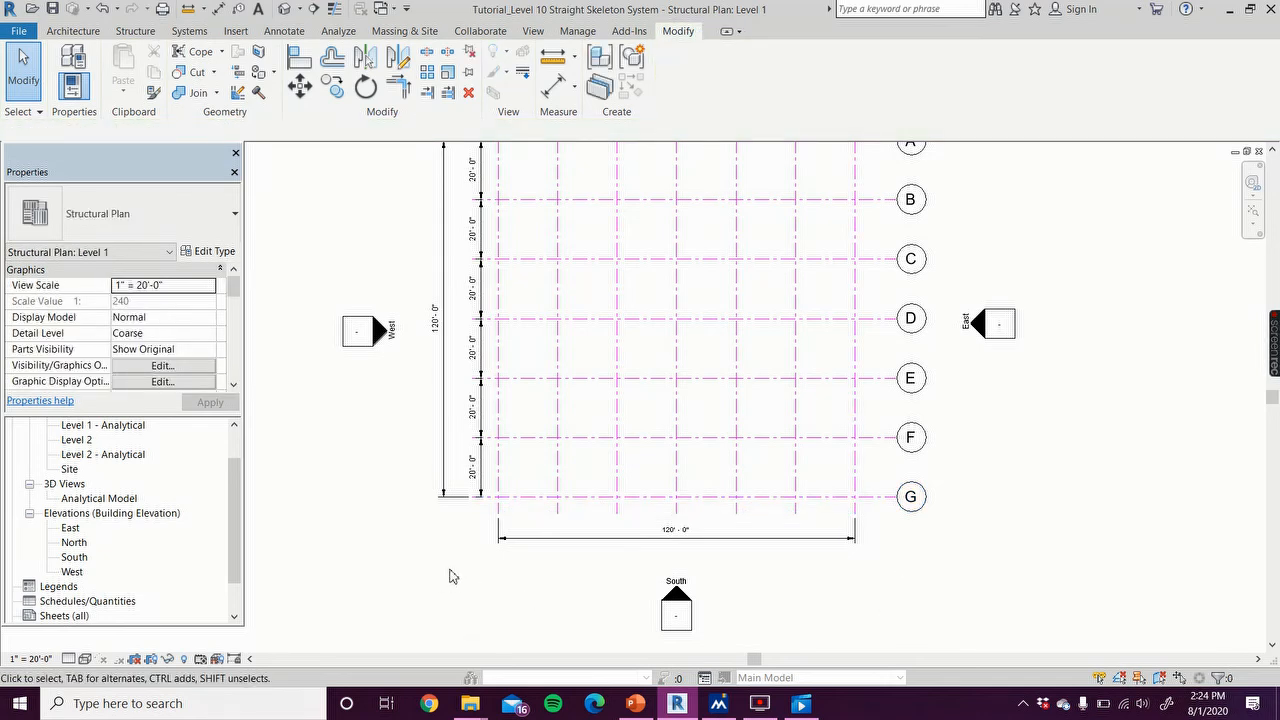
Step: Add an aligned dimension between grids 1 and 2, between grid G and the overall dimension
scroll(452, 574, up, 3)
middle_drag(480, 549, 431, 551)
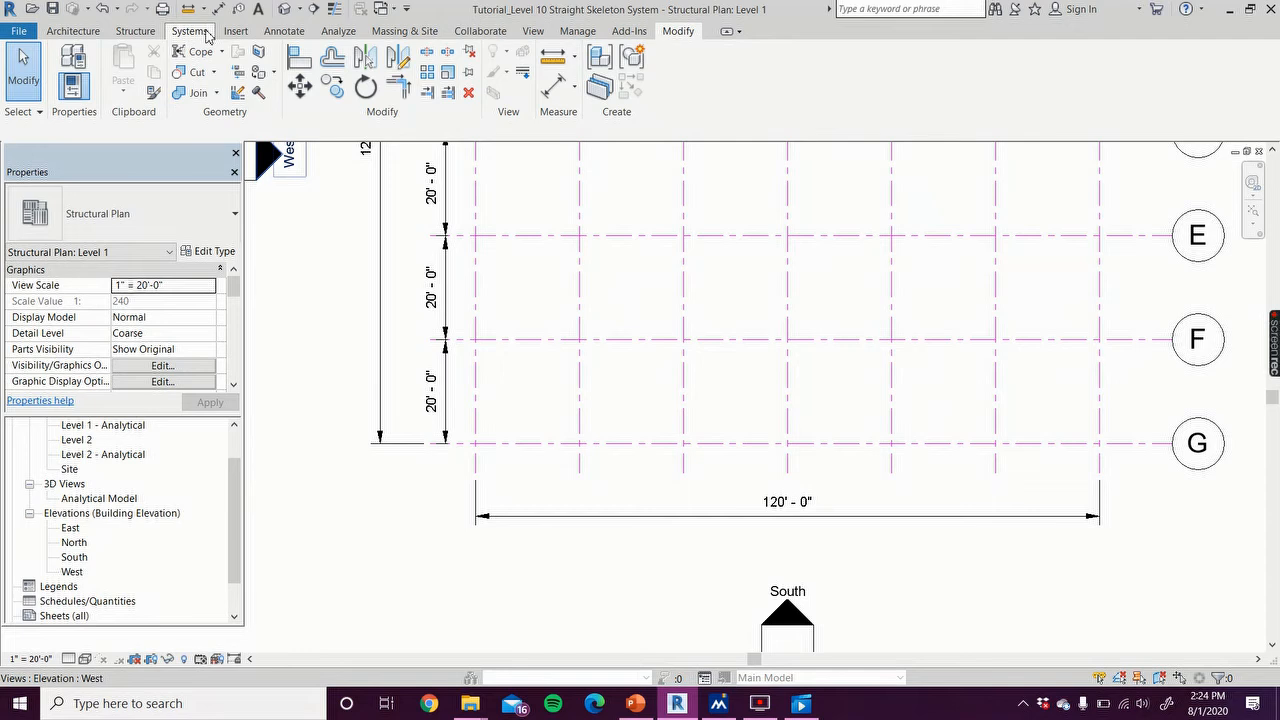
click(556, 88)
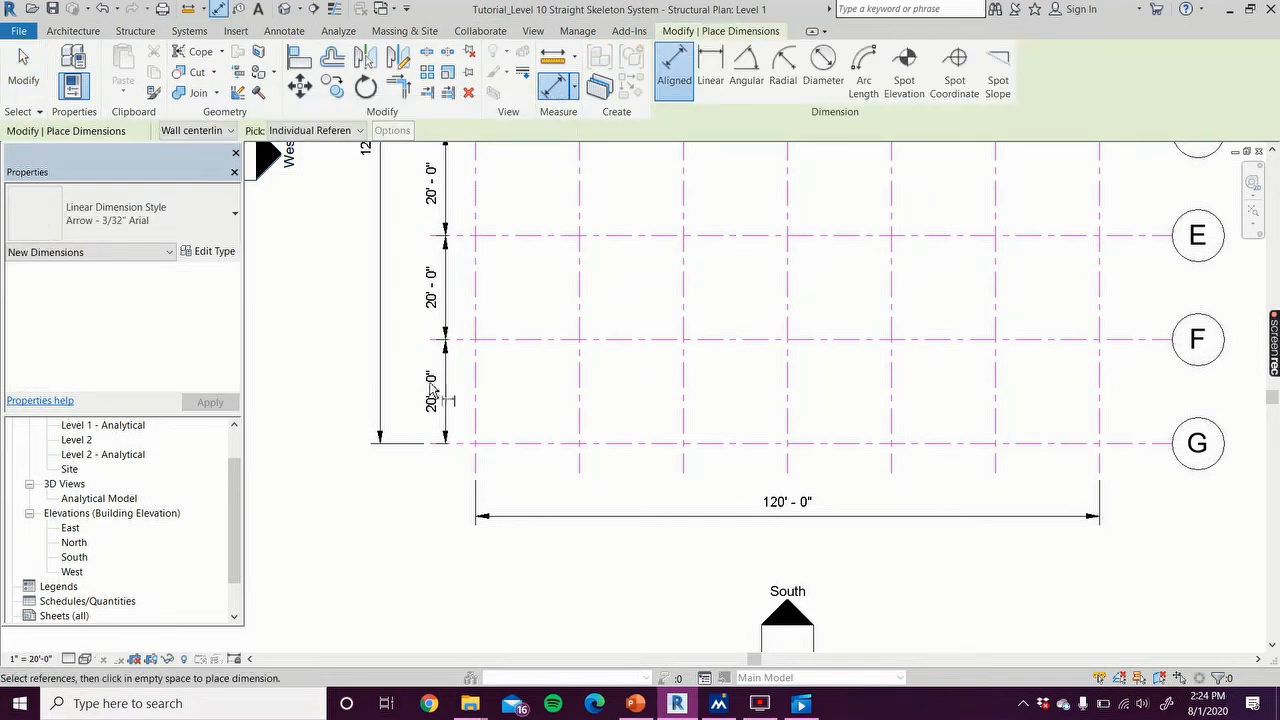
click(478, 485)
click(580, 465)
click(513, 490)
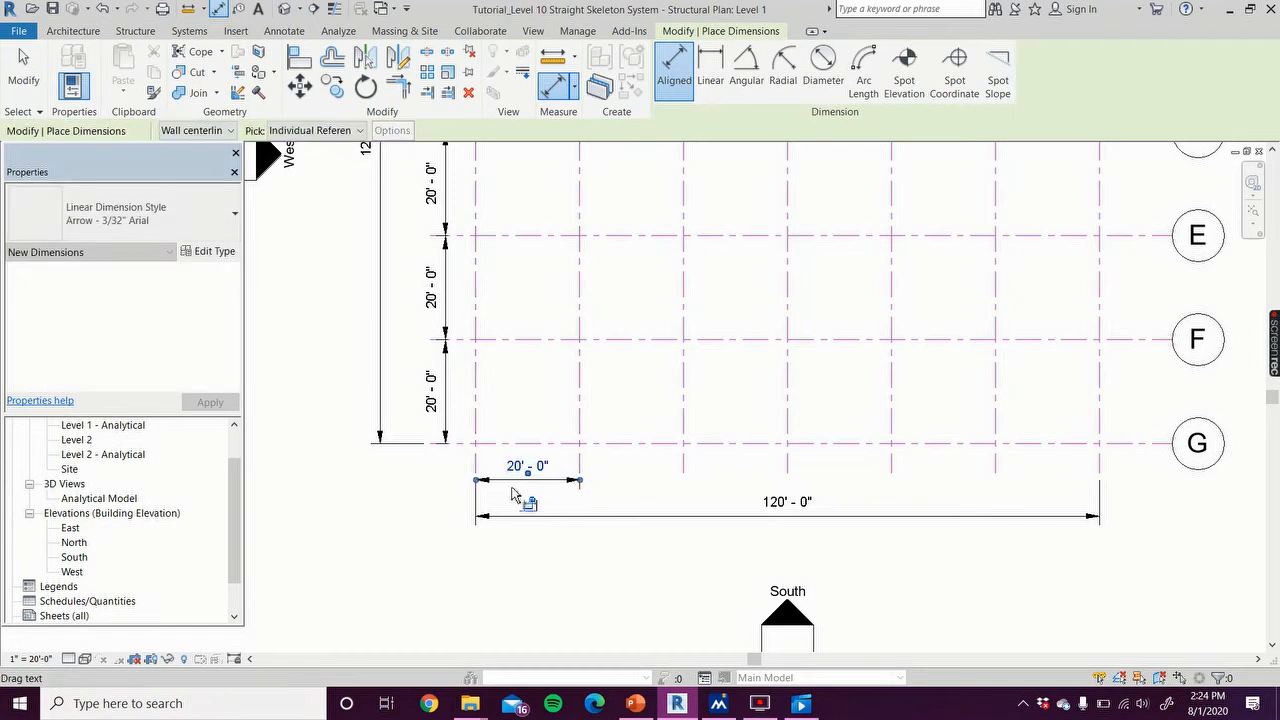
key(Escape)
key(Escape)
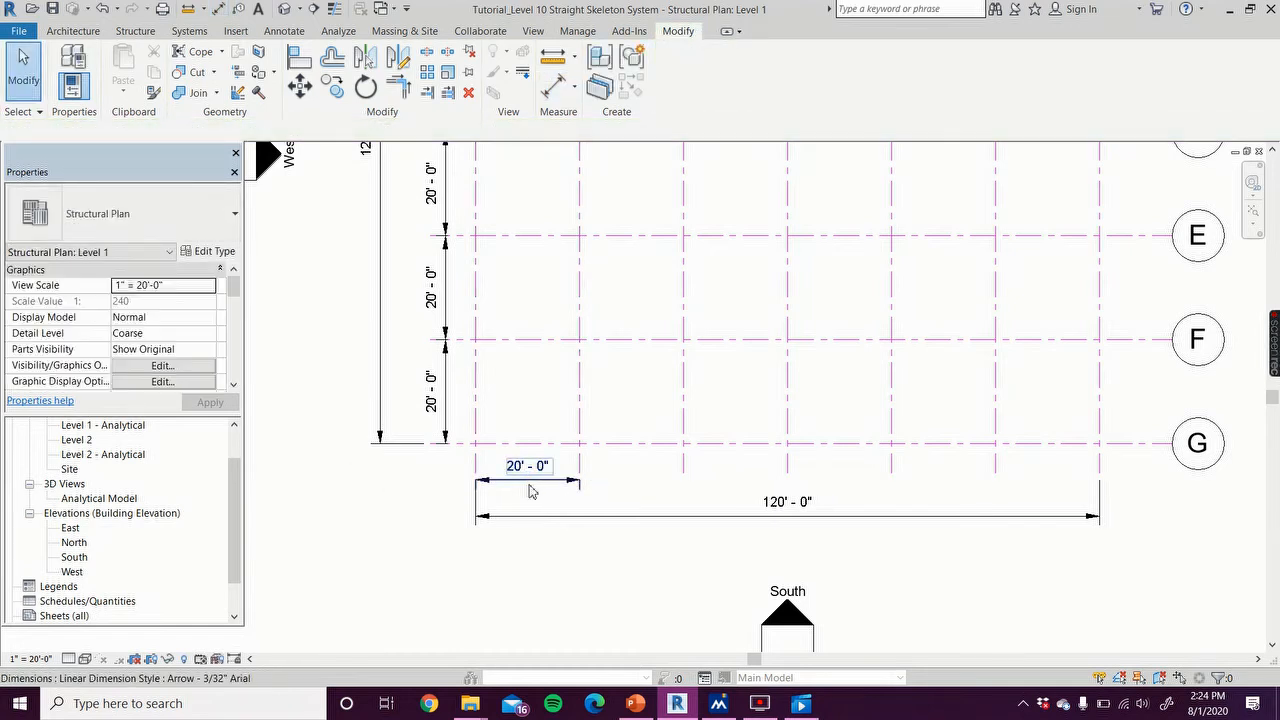
Step: Duplicate the dimension type of the bay between grids 1 and 2 under the name "blank"
click(530, 490)
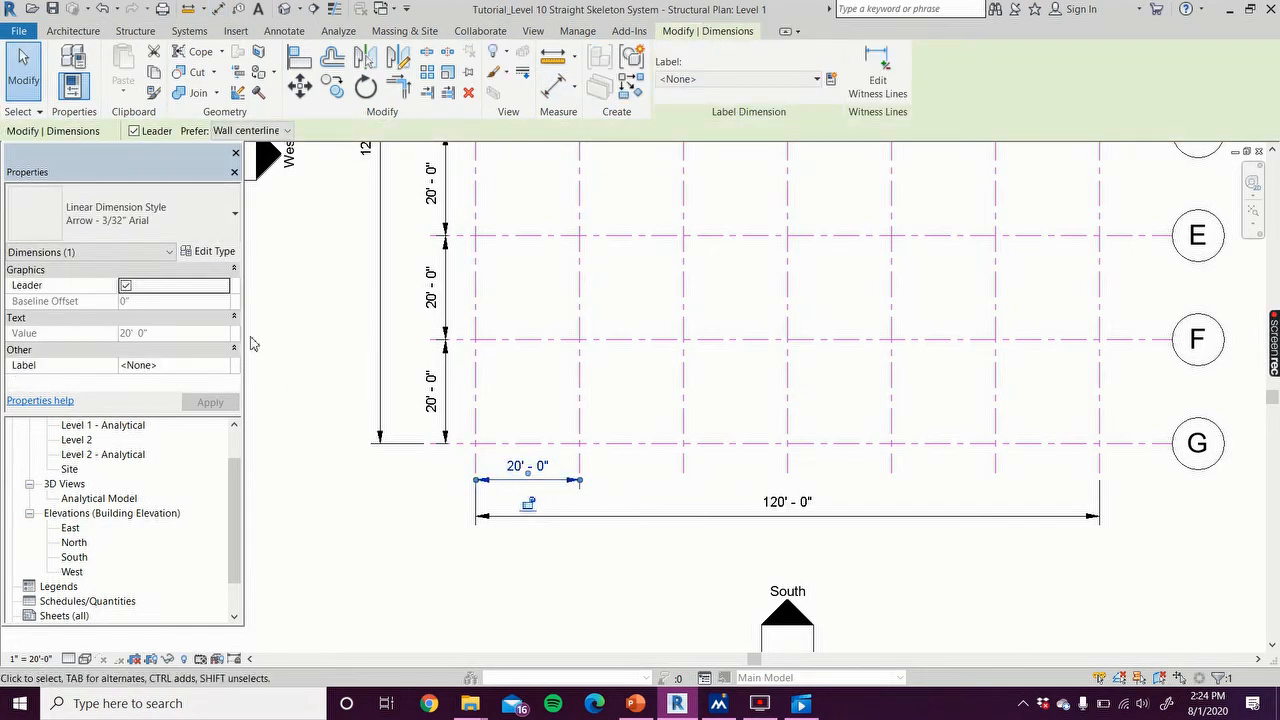
click(222, 255)
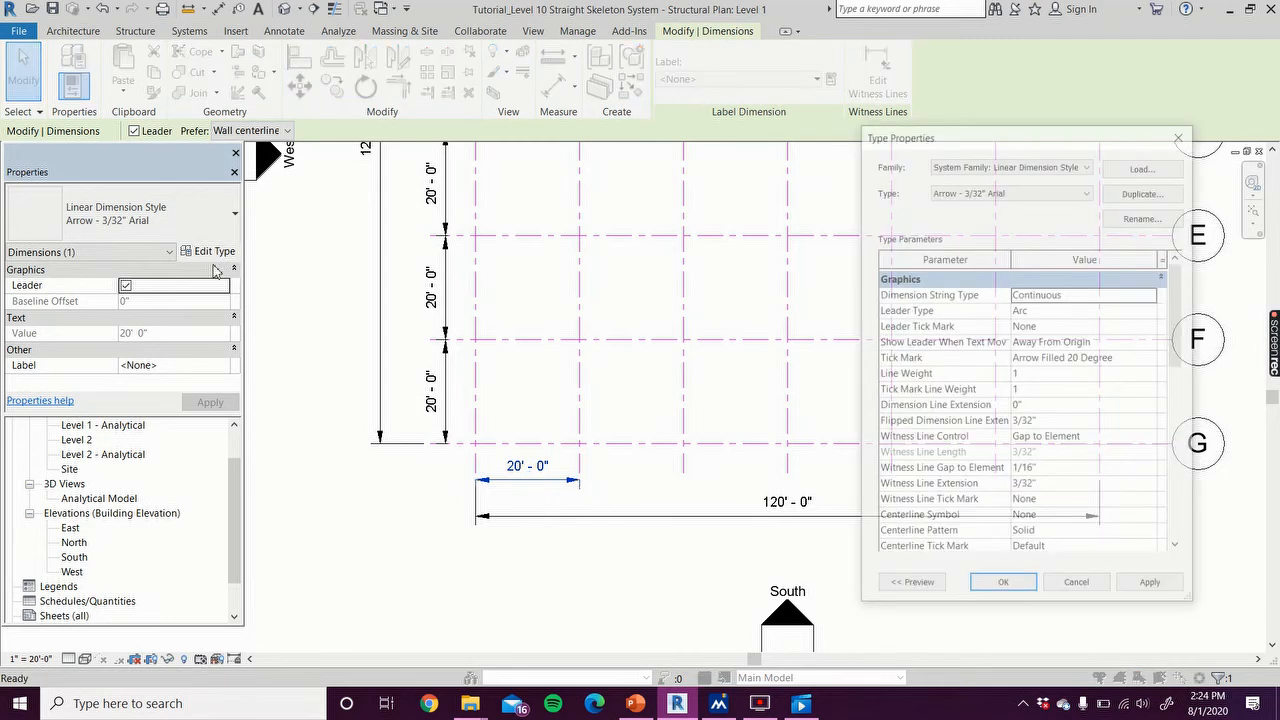
click(1137, 200)
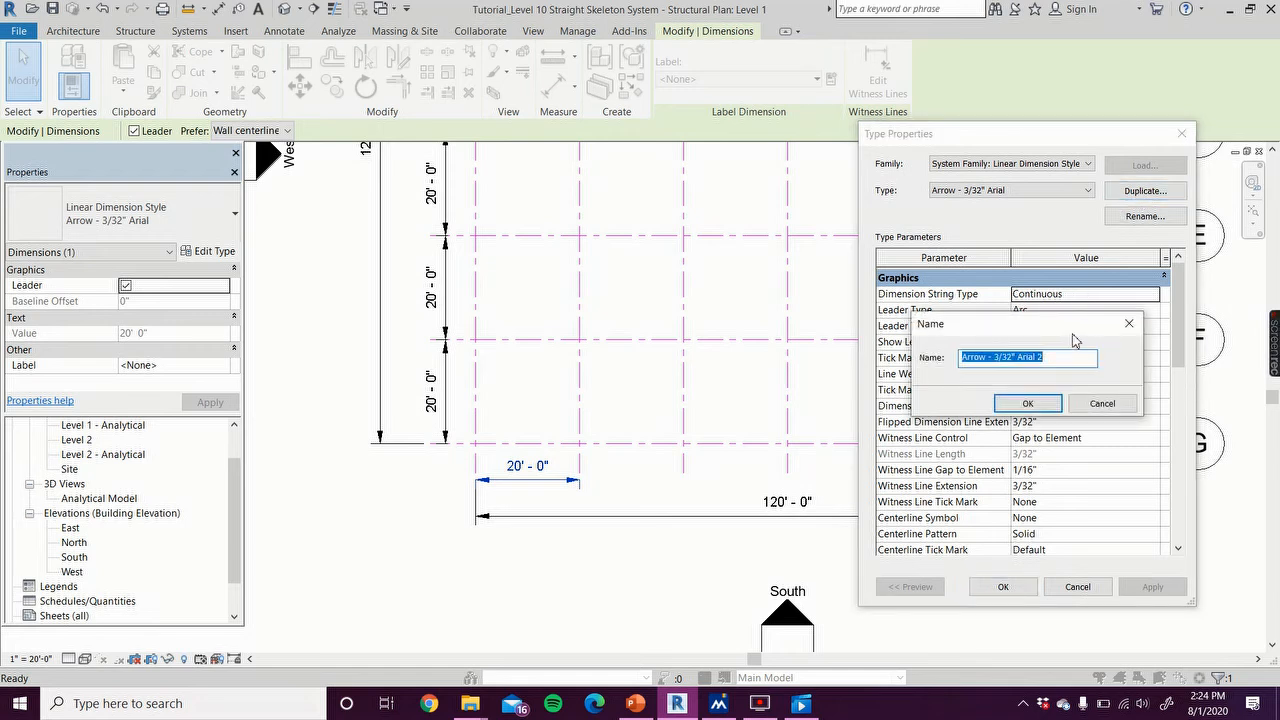
text(blank)
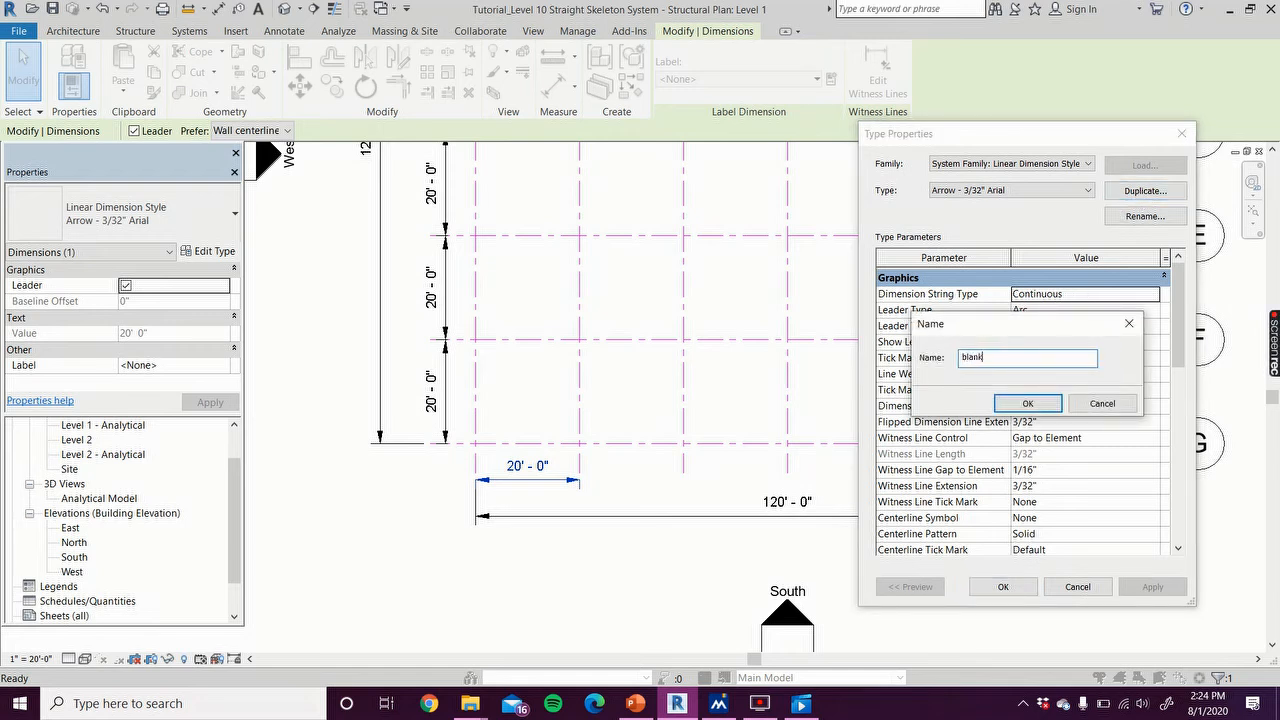
click(1020, 405)
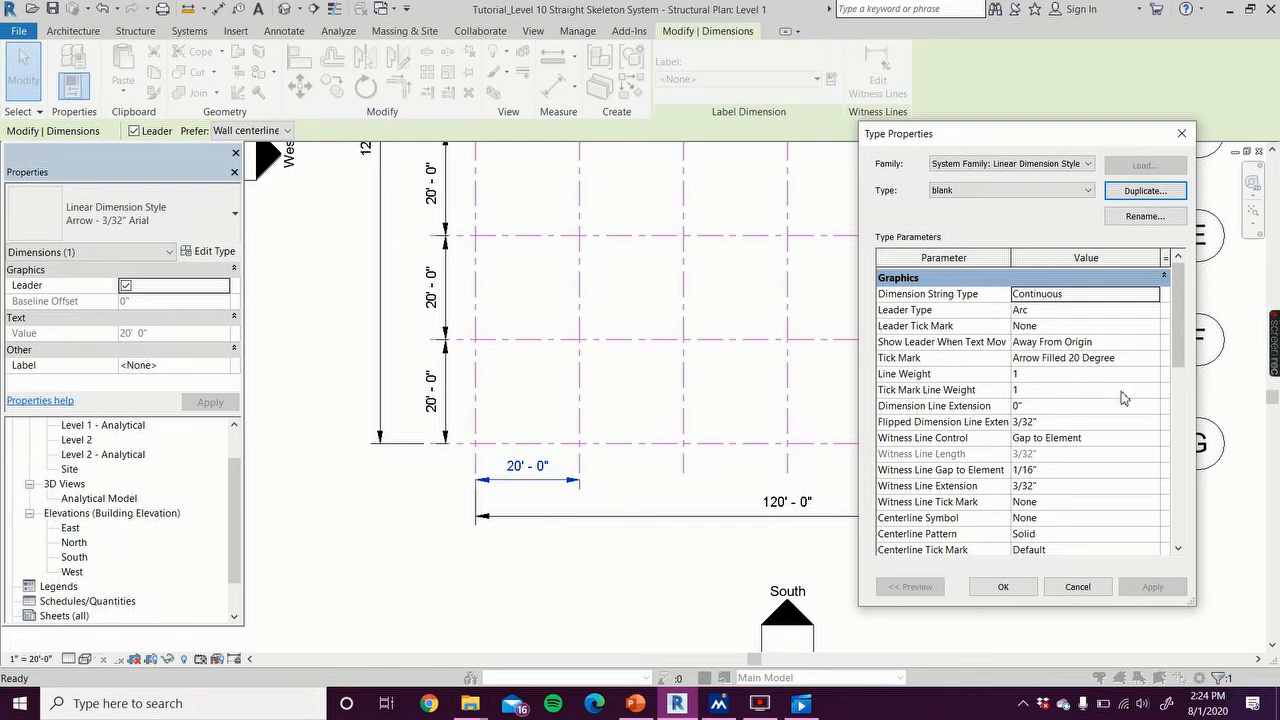
Step: Set the text size of the blank dimension type to 0" and apply the type to the dimension
scroll(1123, 398, down, 3)
scroll(1123, 398, down, 4)
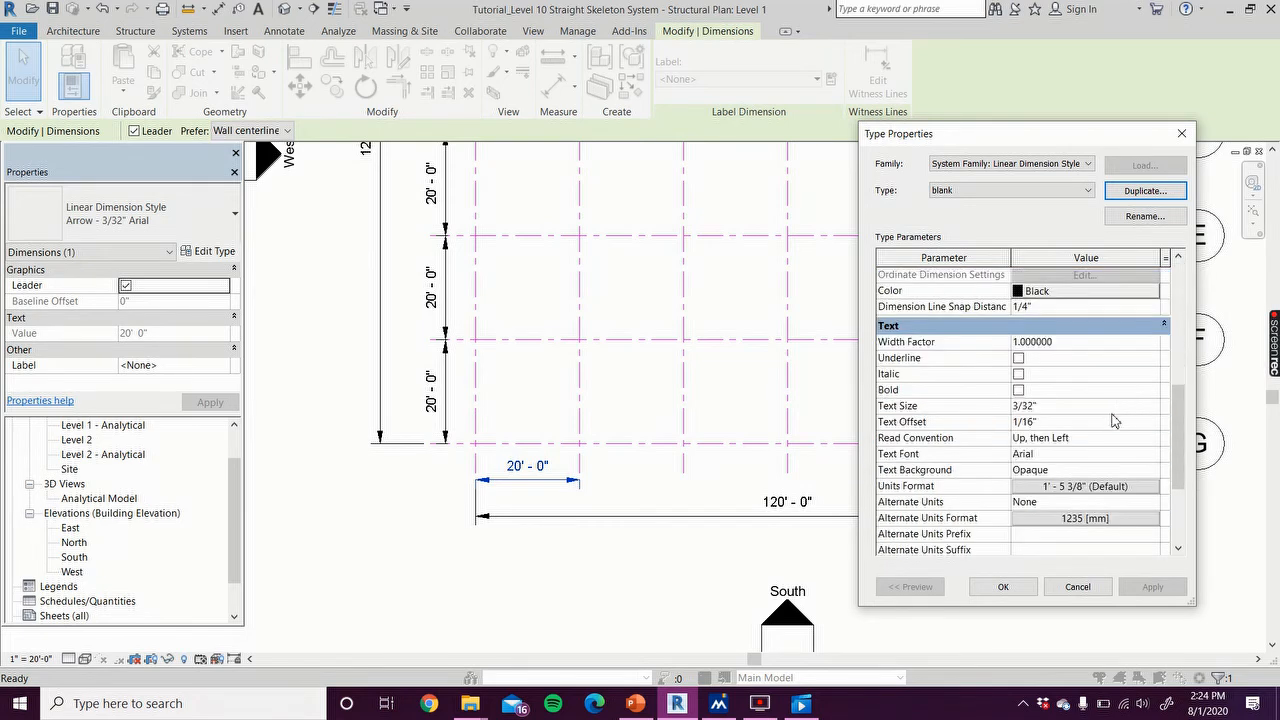
click(1050, 406)
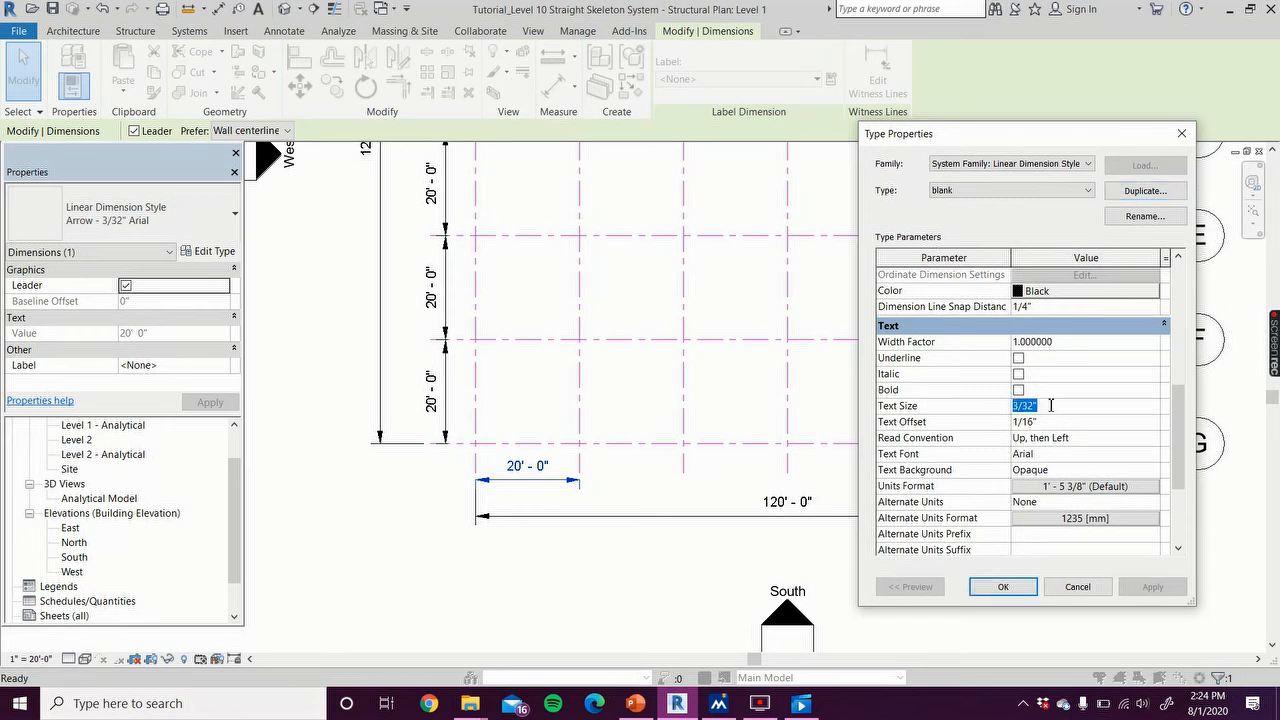
text(0)
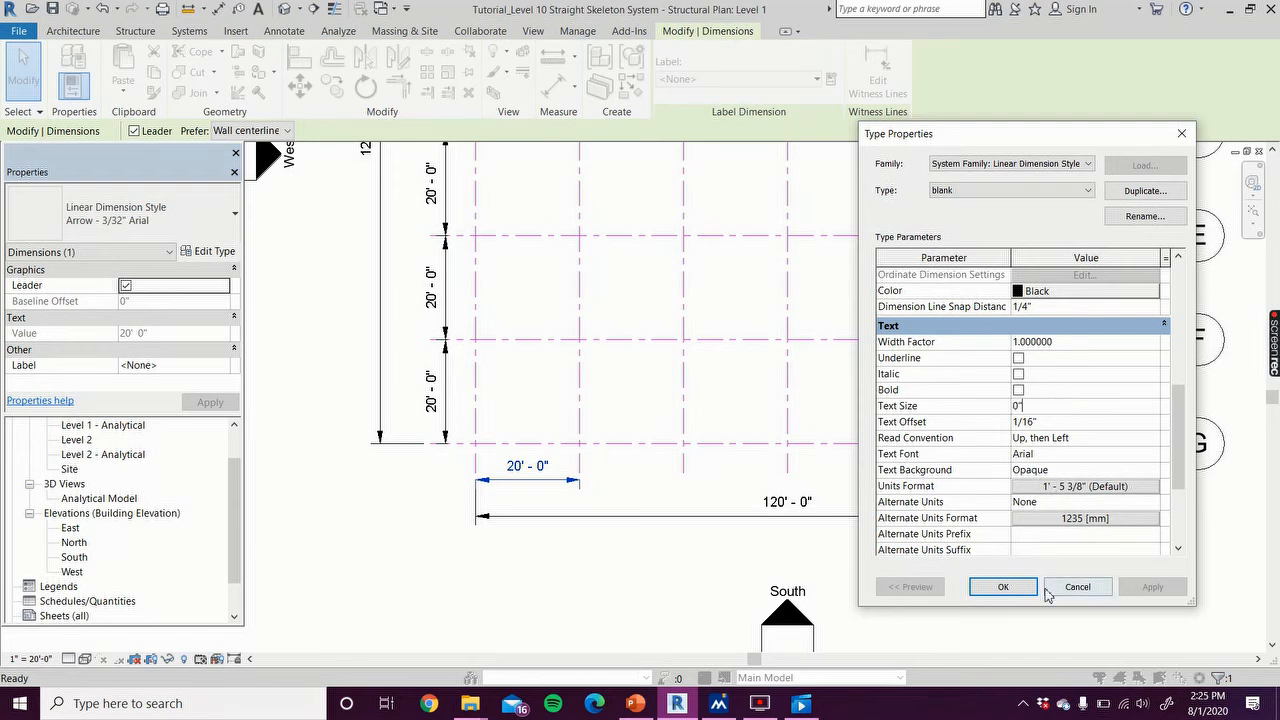
click(1005, 587)
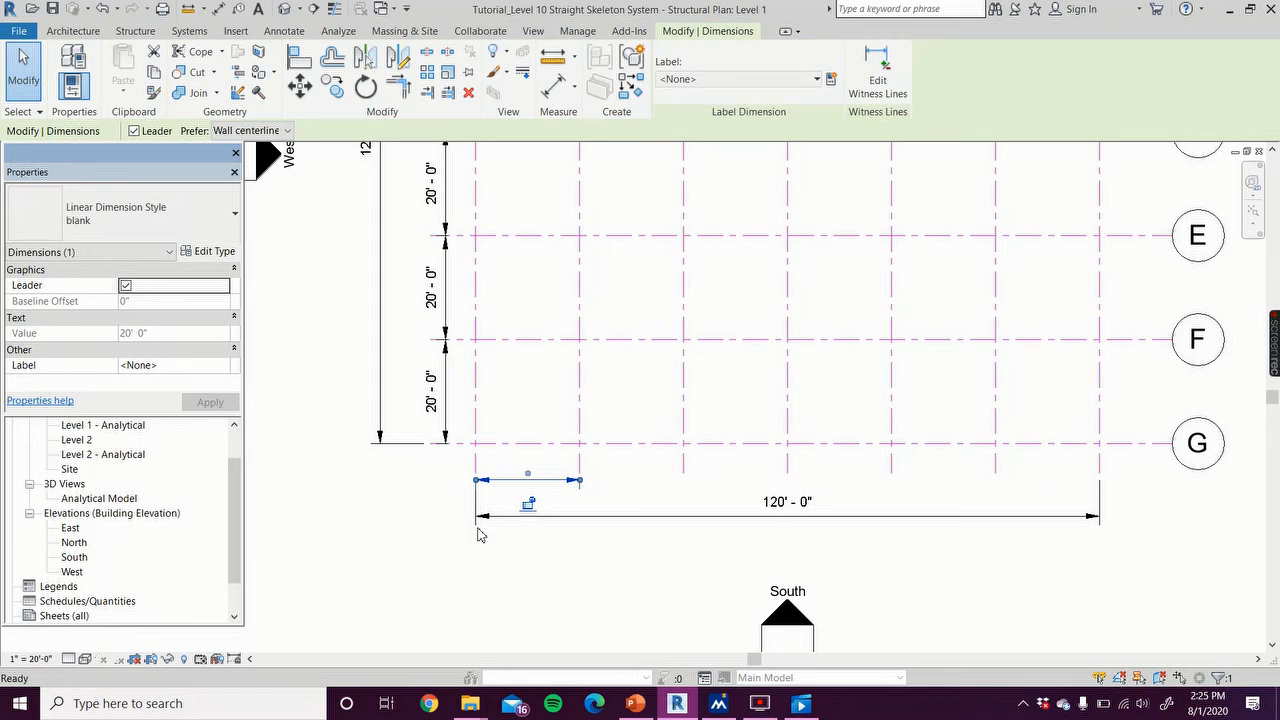
click(427, 541)
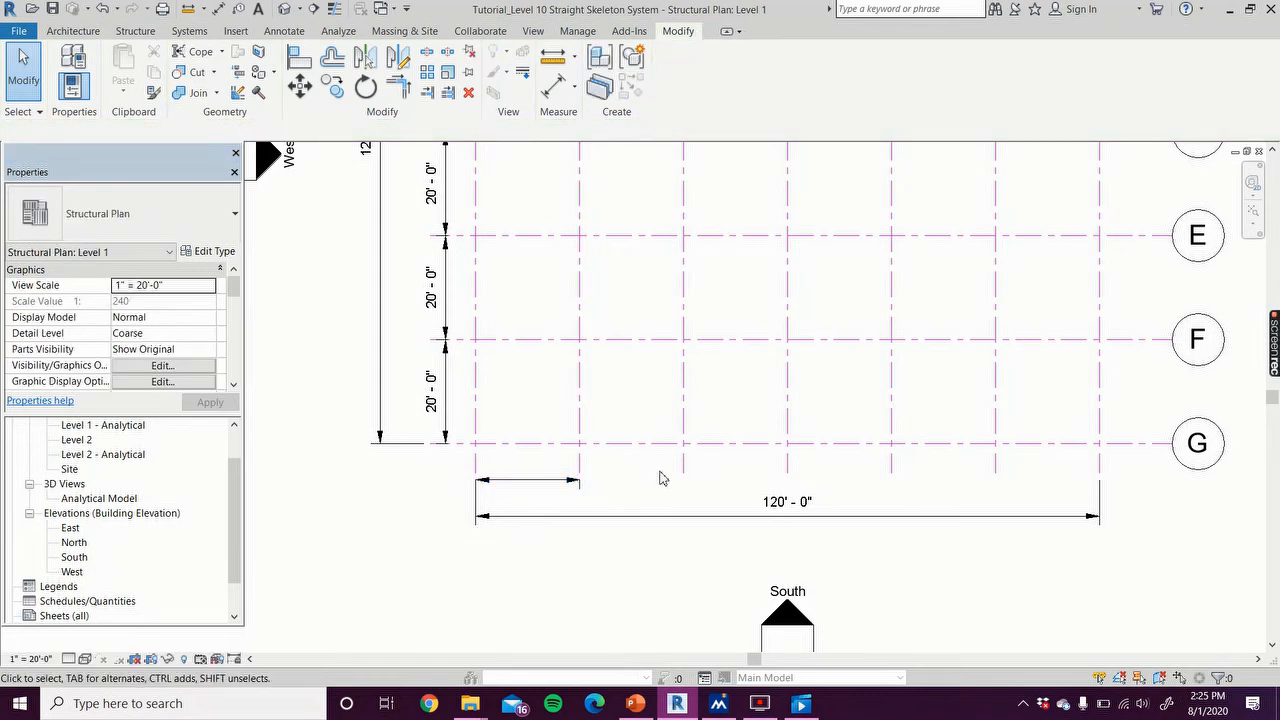
Step: Change the tick mark of the blank dimension type to Diagonal 1/8"
click(221, 9)
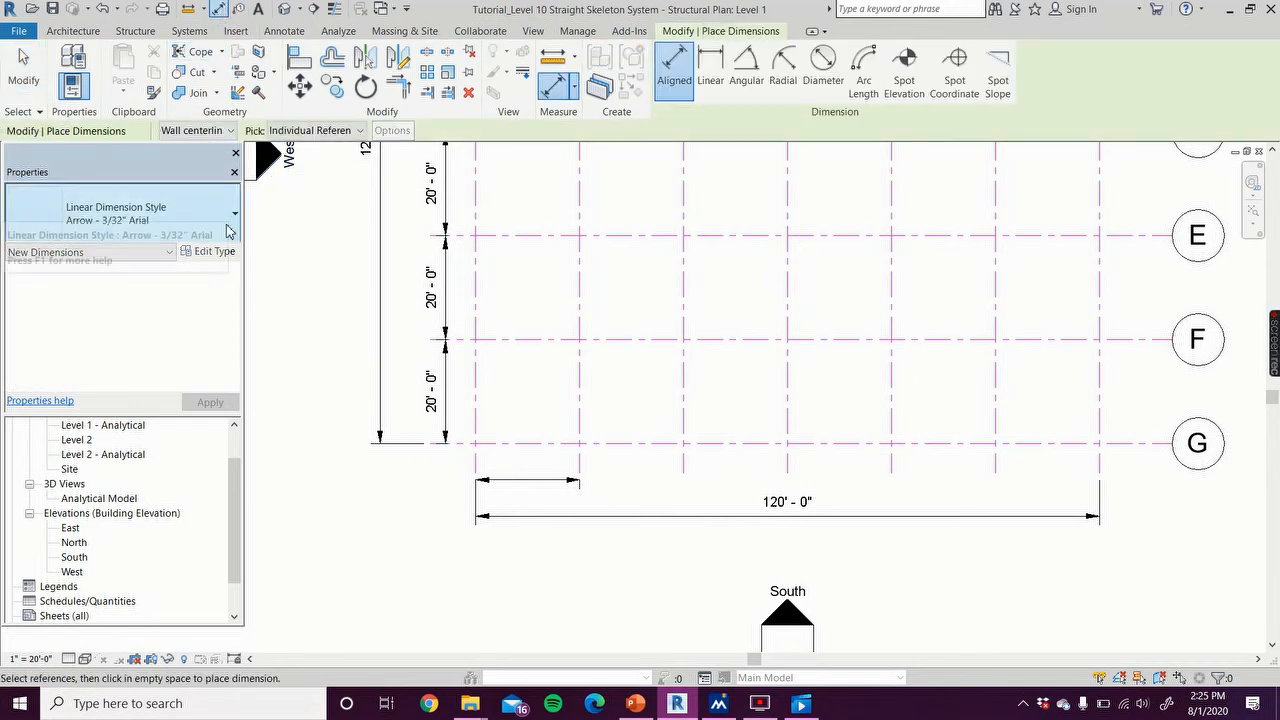
key(Escape)
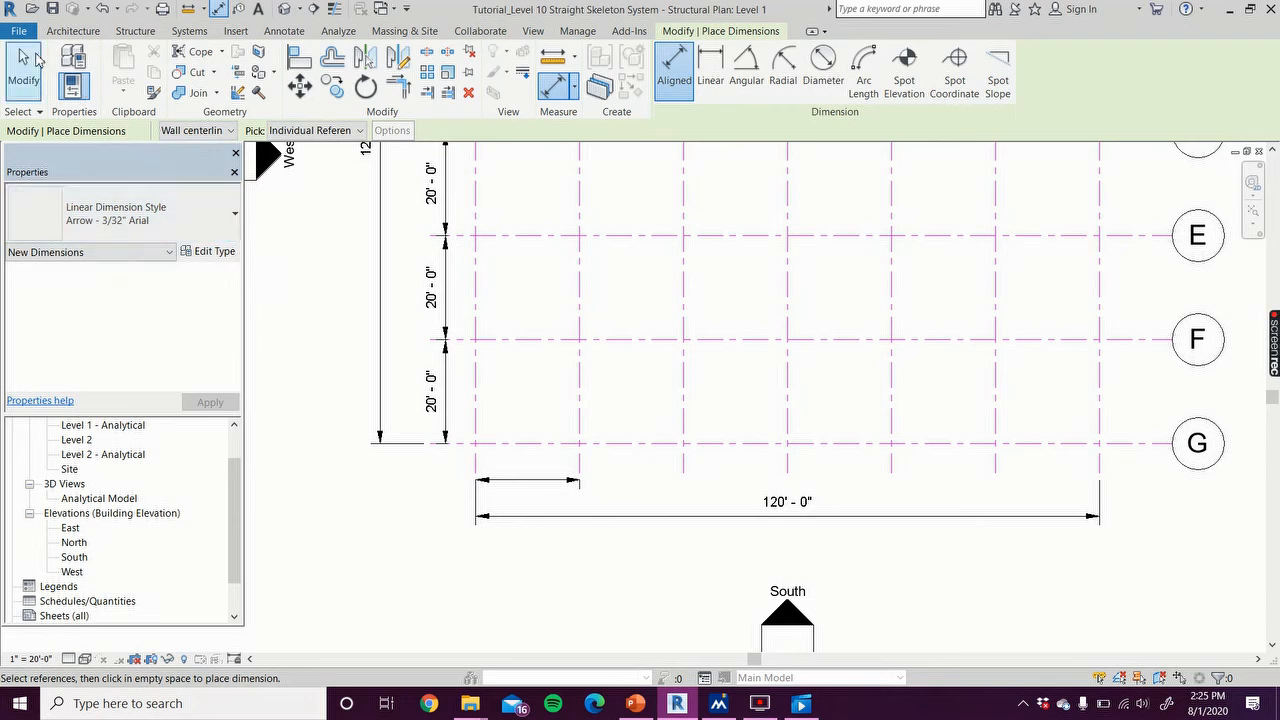
click(508, 497)
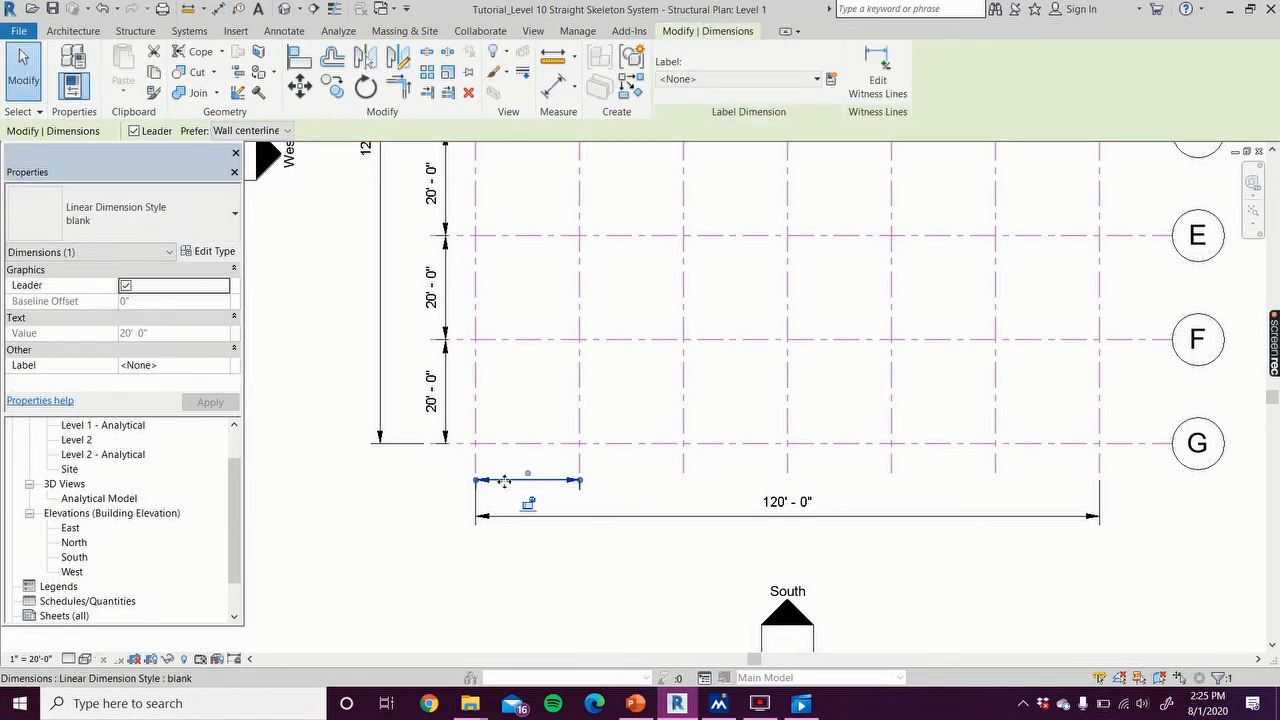
click(223, 256)
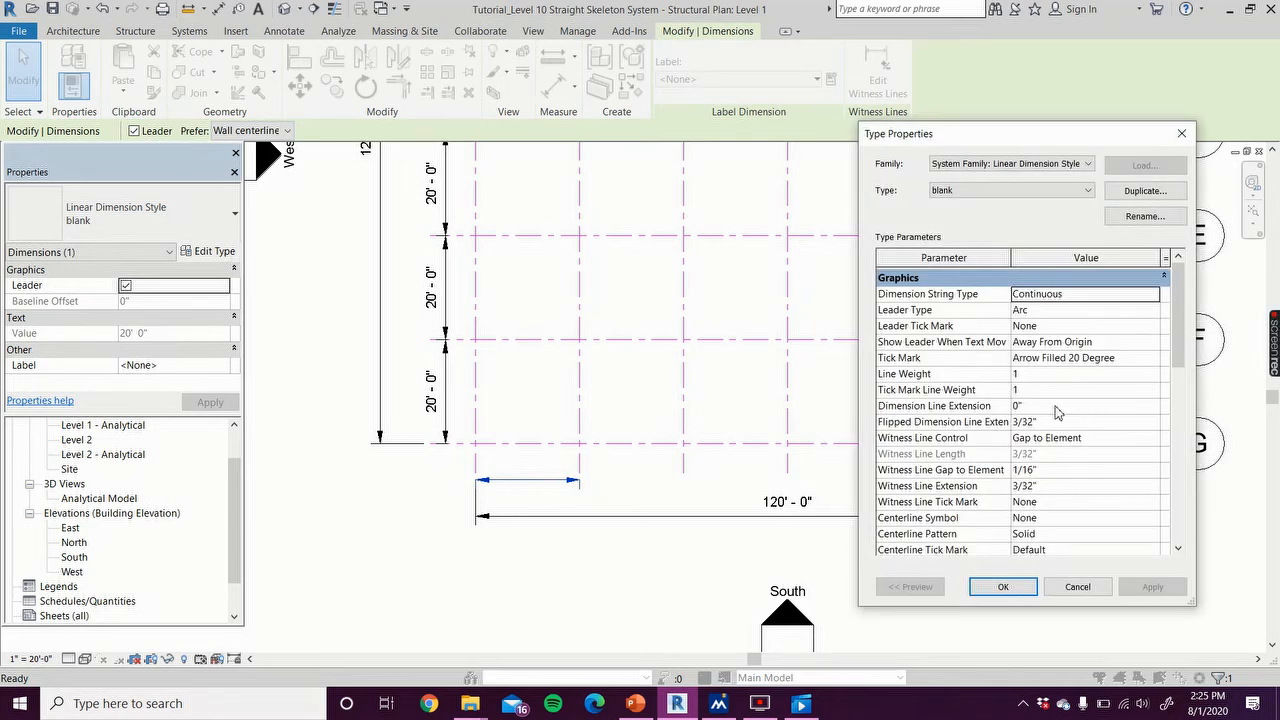
scroll(1059, 412, down, 3)
scroll(1059, 412, down, 5)
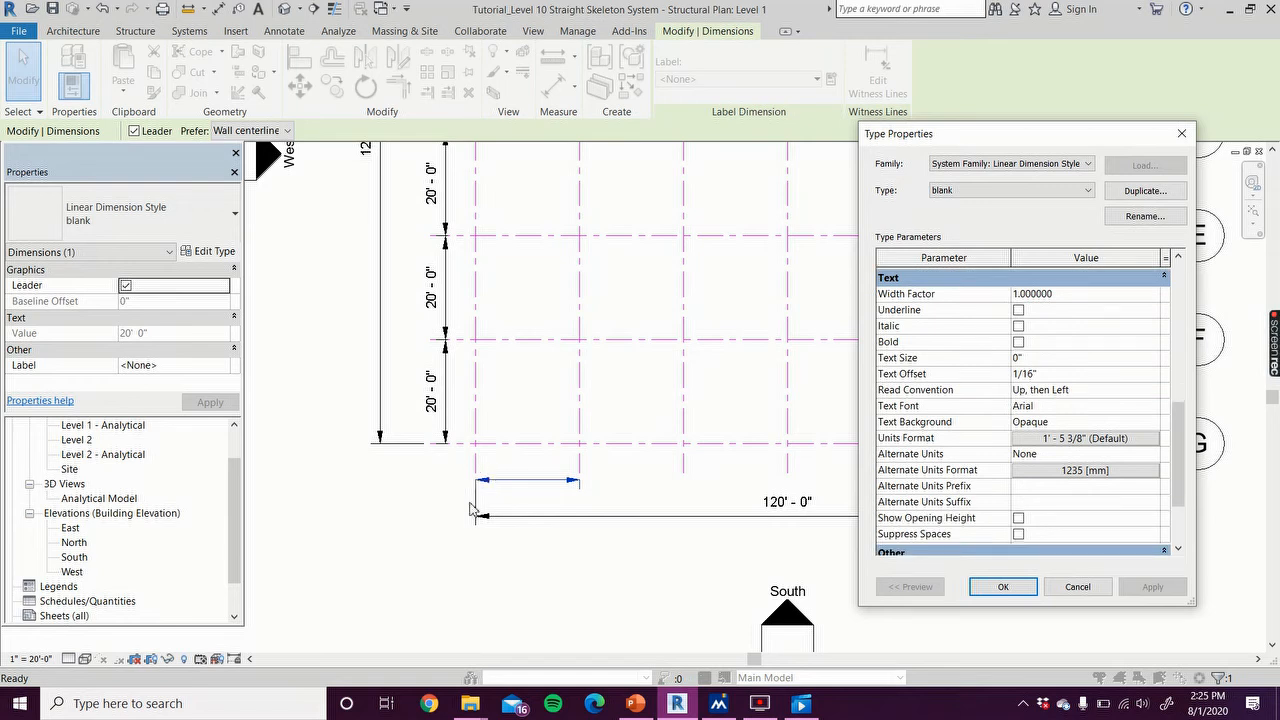
scroll(995, 408, down, 3)
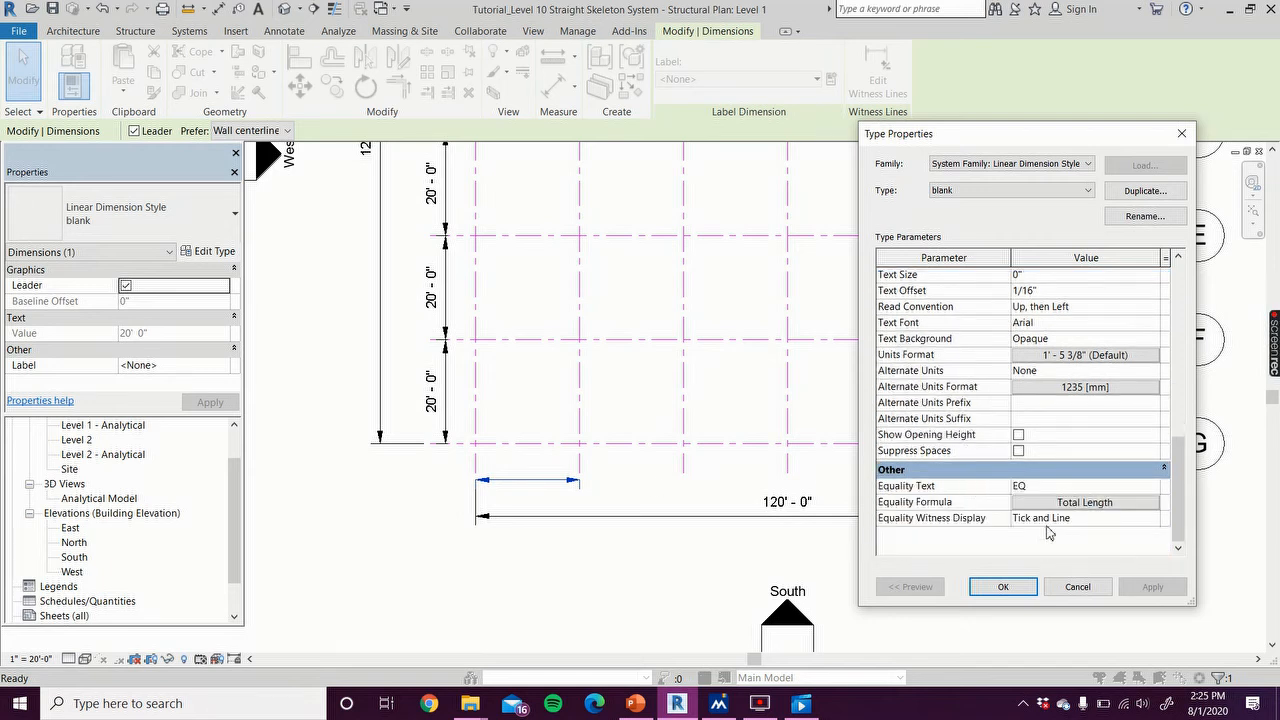
scroll(1065, 477, up, 6)
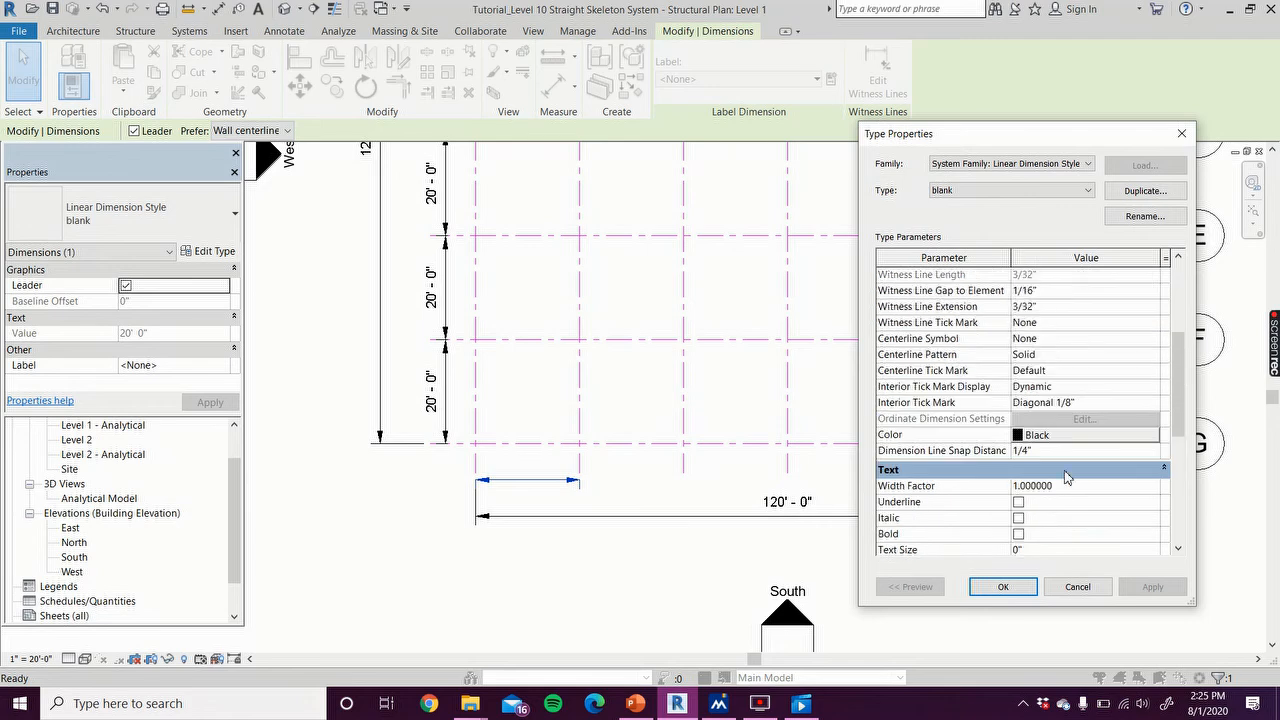
scroll(1066, 477, up, 3)
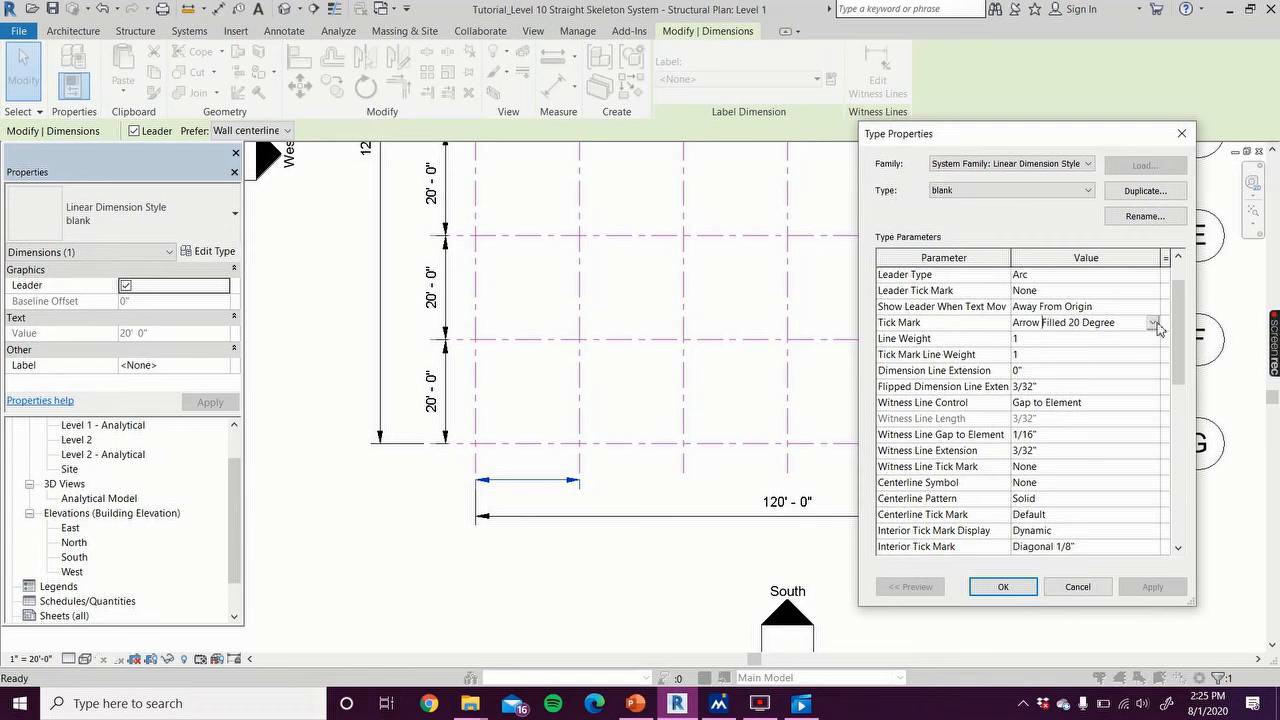
click(1153, 324)
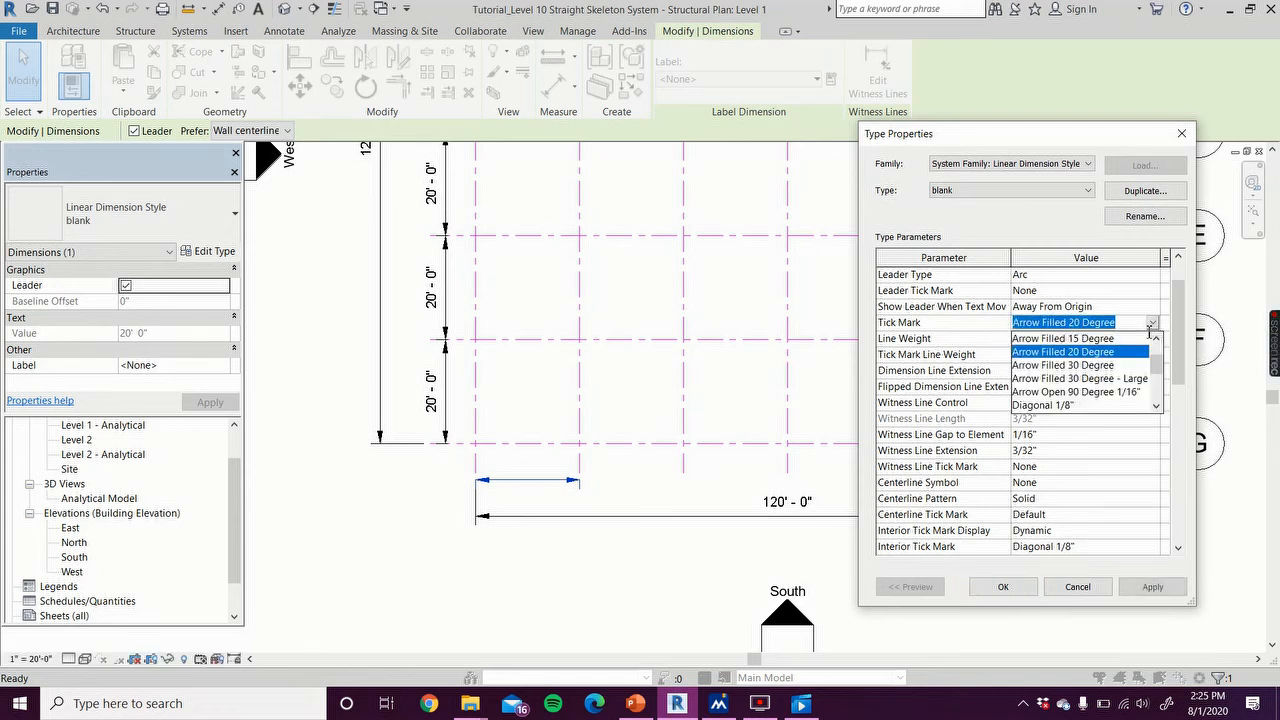
scroll(1110, 386, down, 1)
scroll(1108, 386, down, 2)
scroll(1100, 385, up, 2)
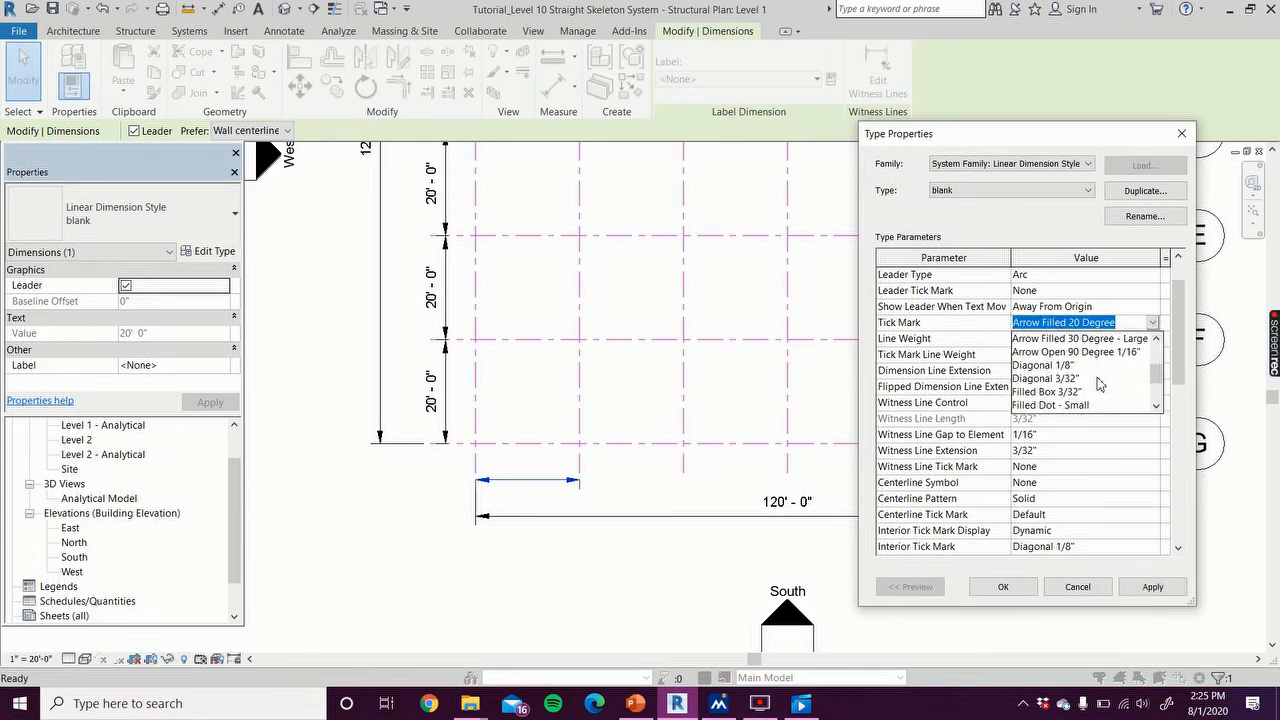
click(1053, 366)
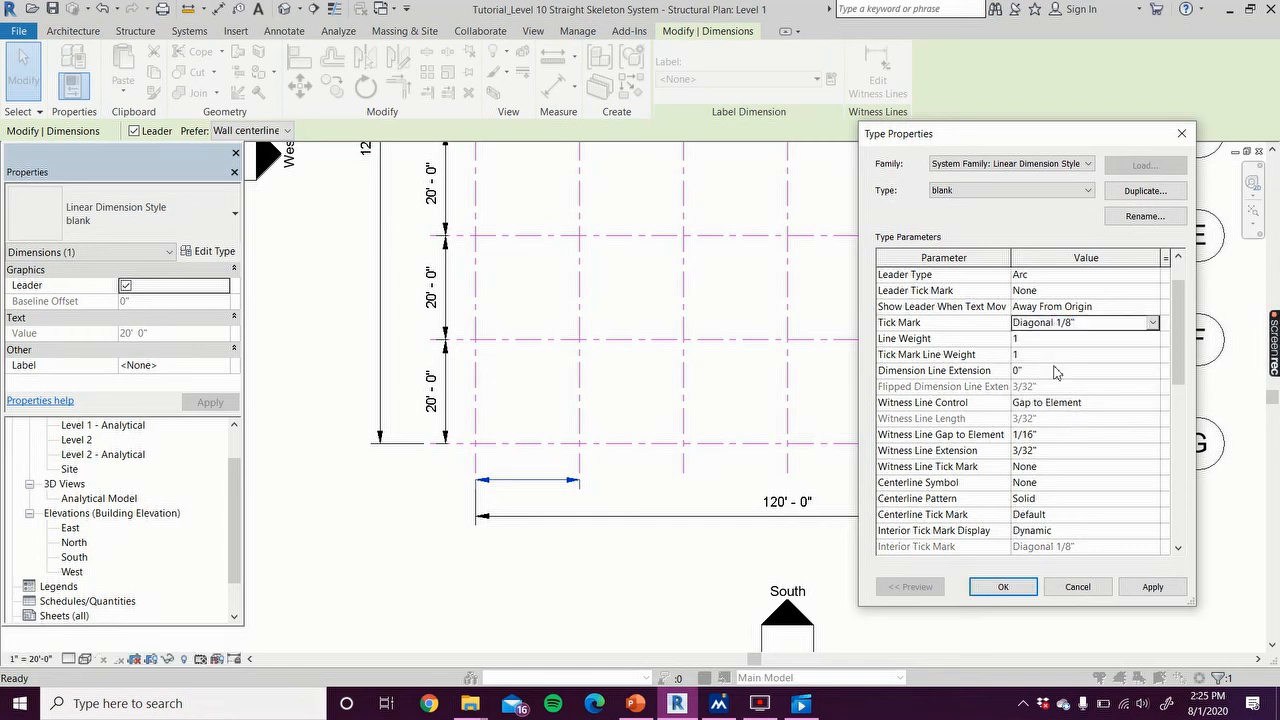
click(1150, 587)
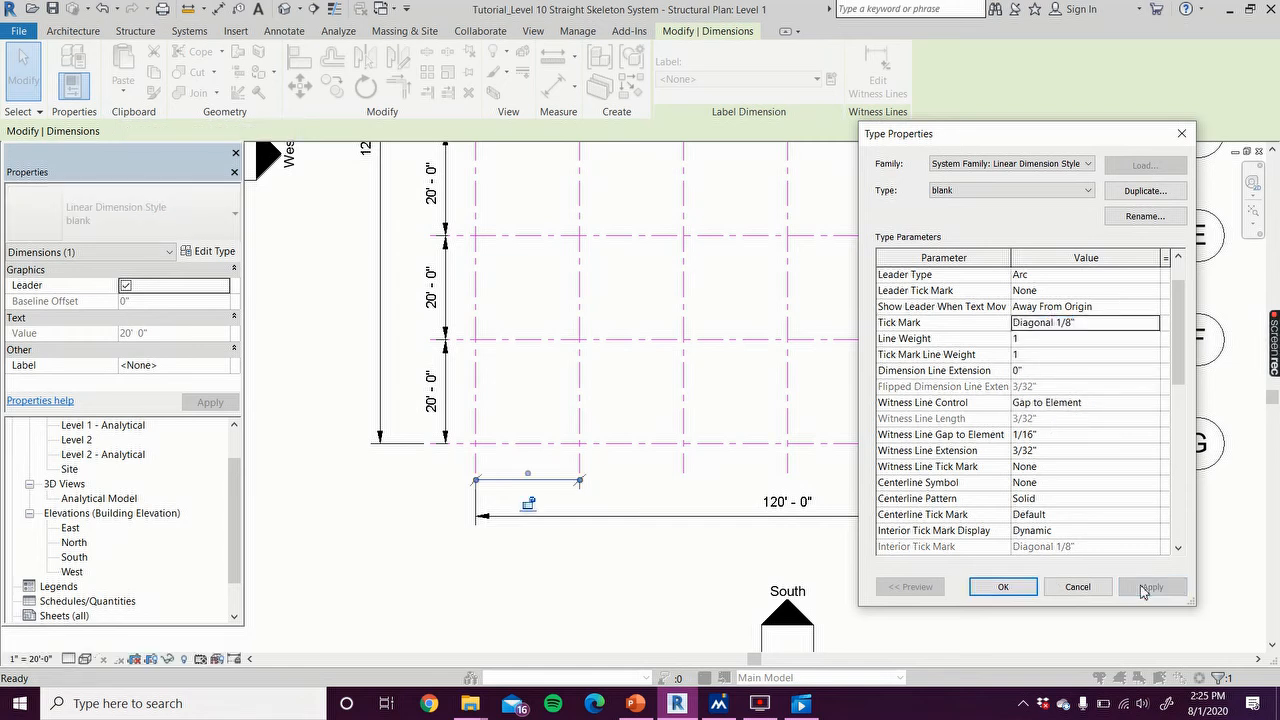
click(996, 587)
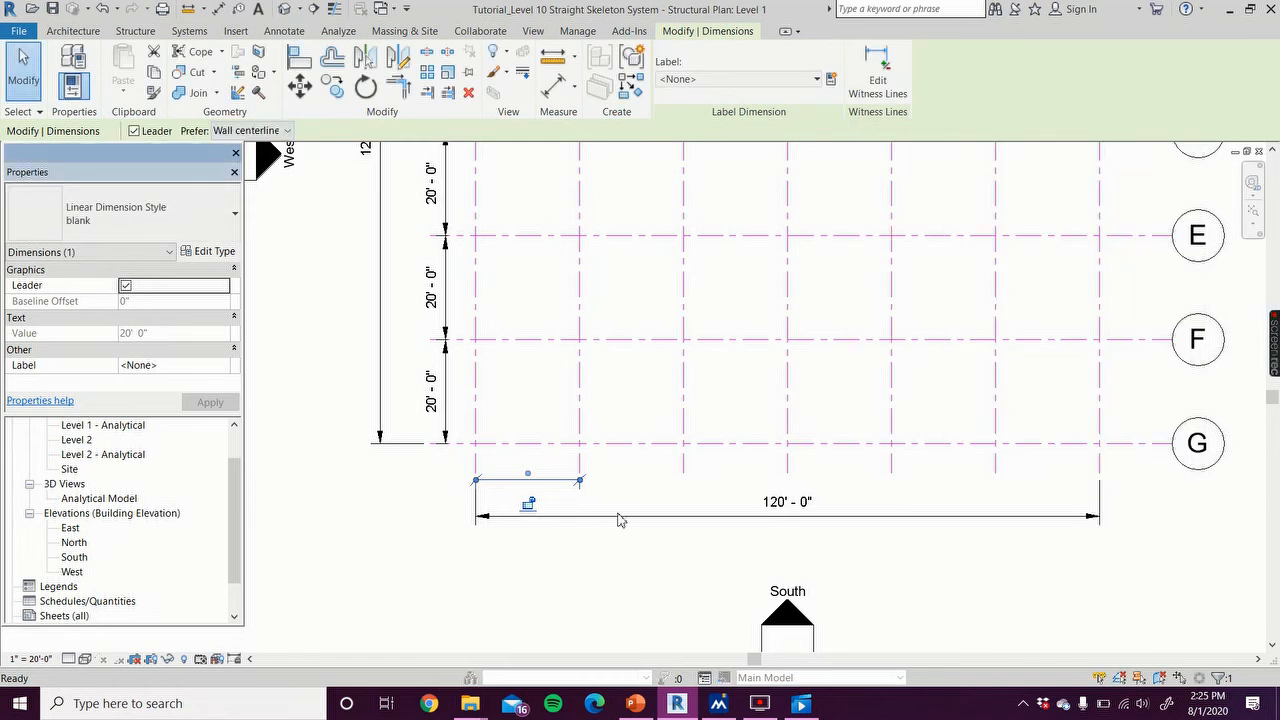
click(429, 514)
Step: Change the tick mark of the Arrow - 3/32" Arial dimension type to Diagonal 1/8"
click(449, 409)
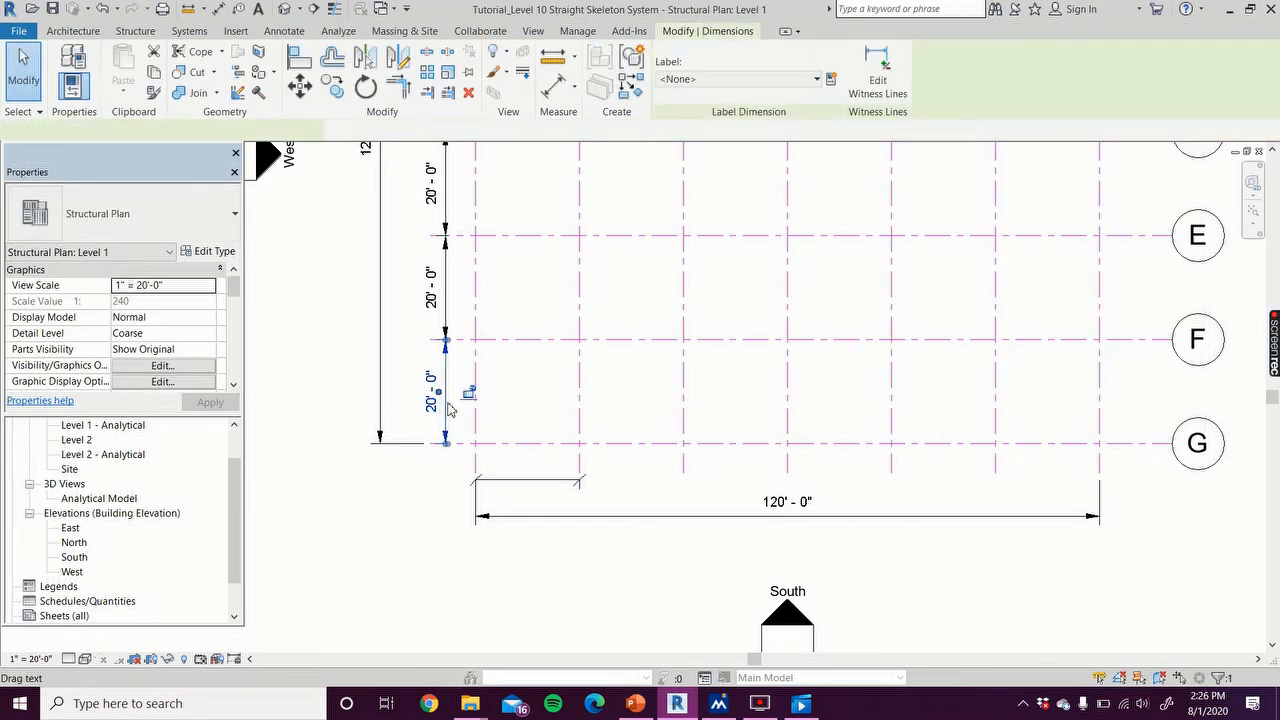
click(227, 253)
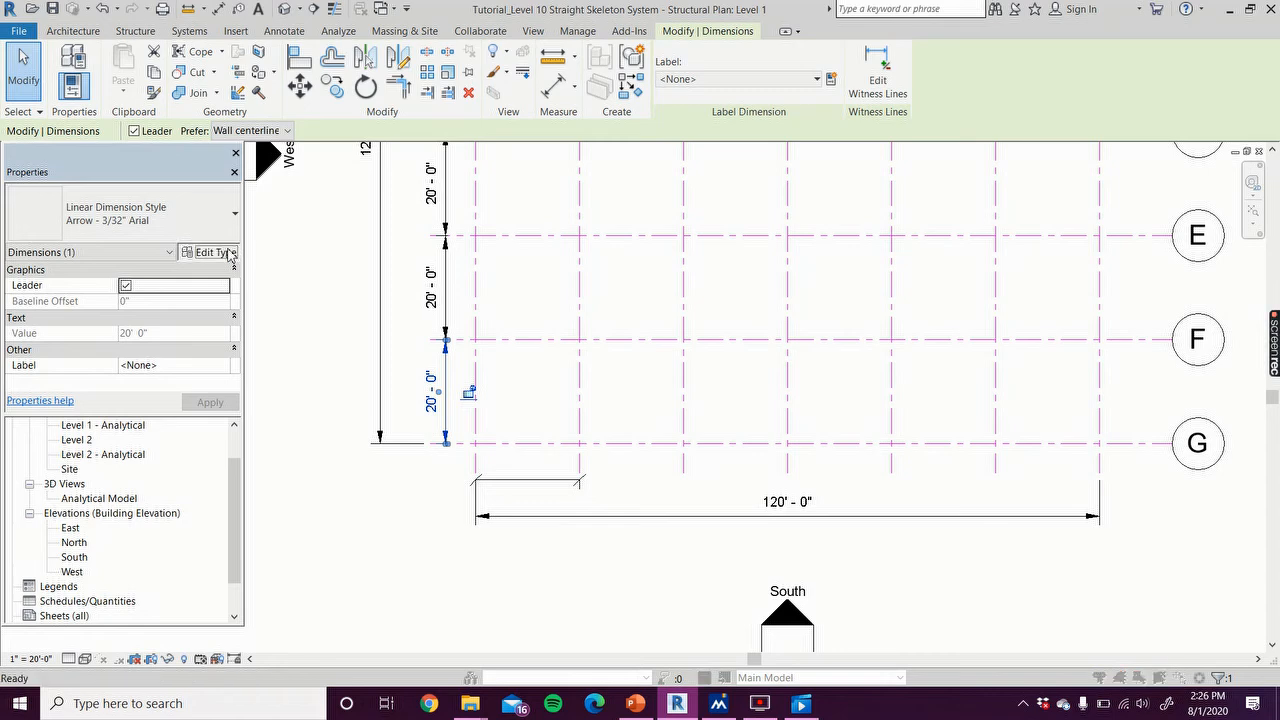
click(1041, 358)
click(1152, 358)
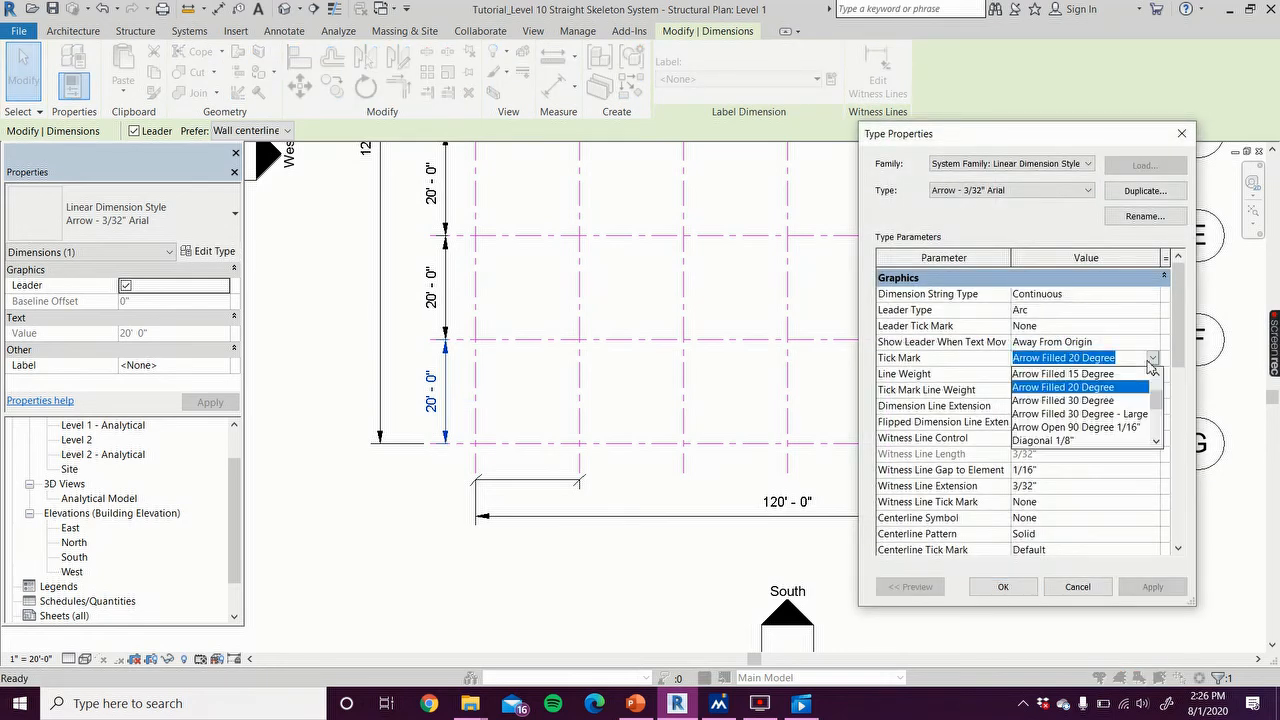
click(1045, 440)
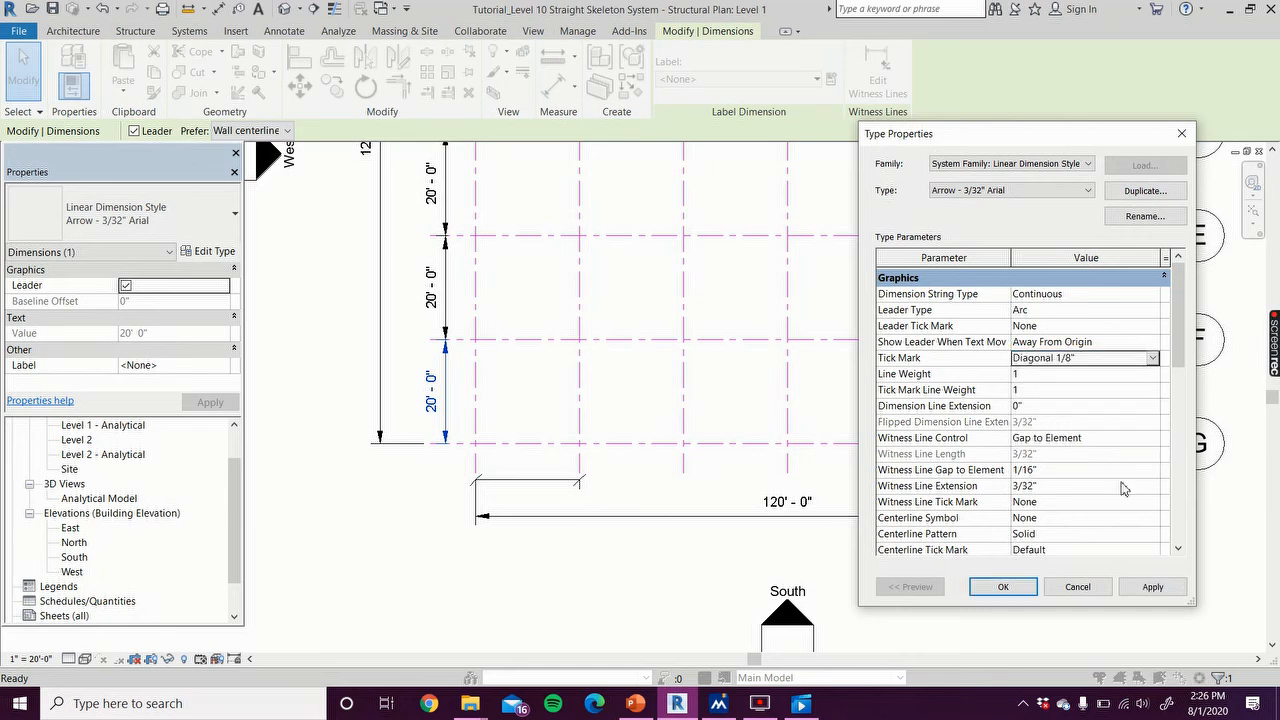
click(1153, 588)
click(996, 588)
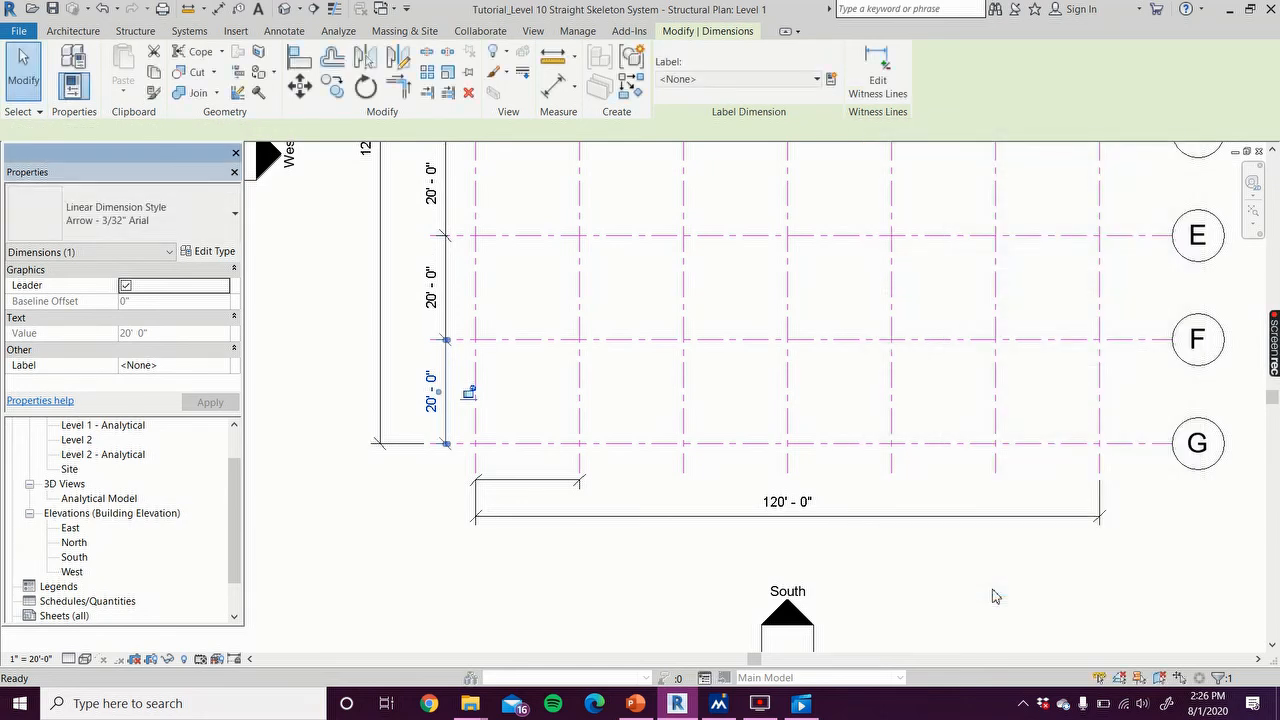
click(514, 540)
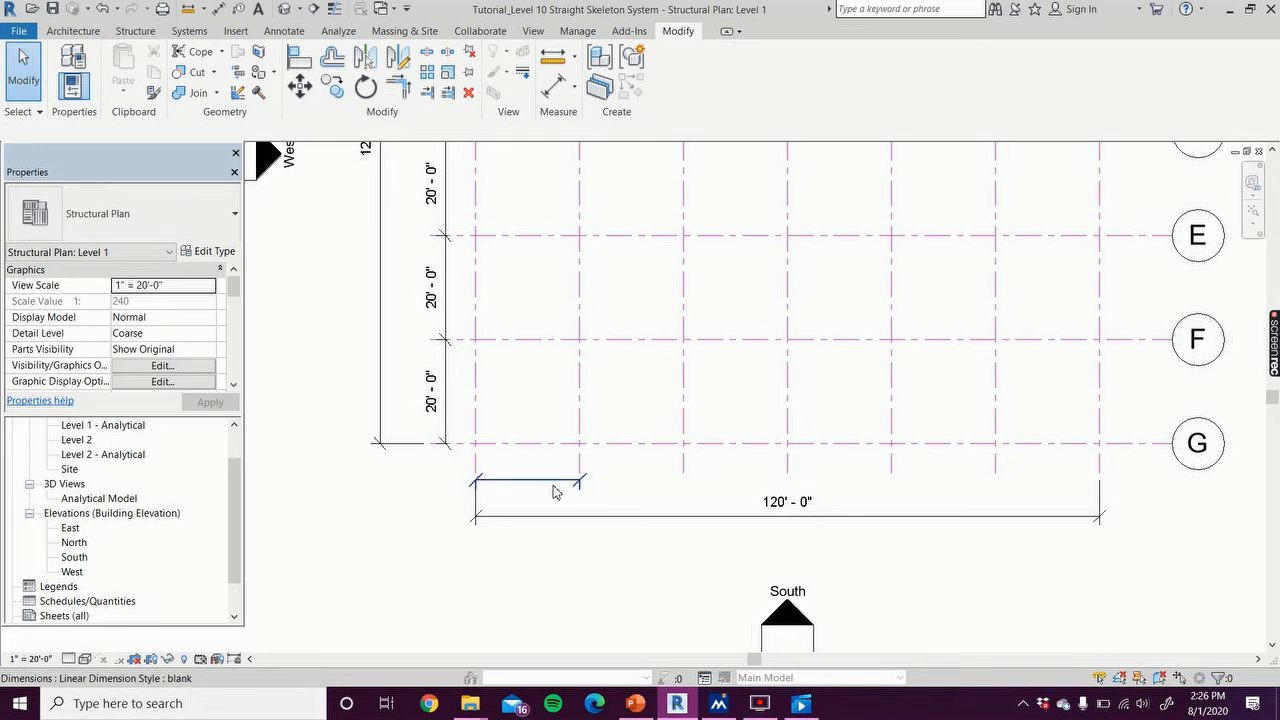
Step: Add an aligned dimension of type blank between grids 2 and 3, in line with the existing blank bay dimension
click(557, 485)
click(218, 10)
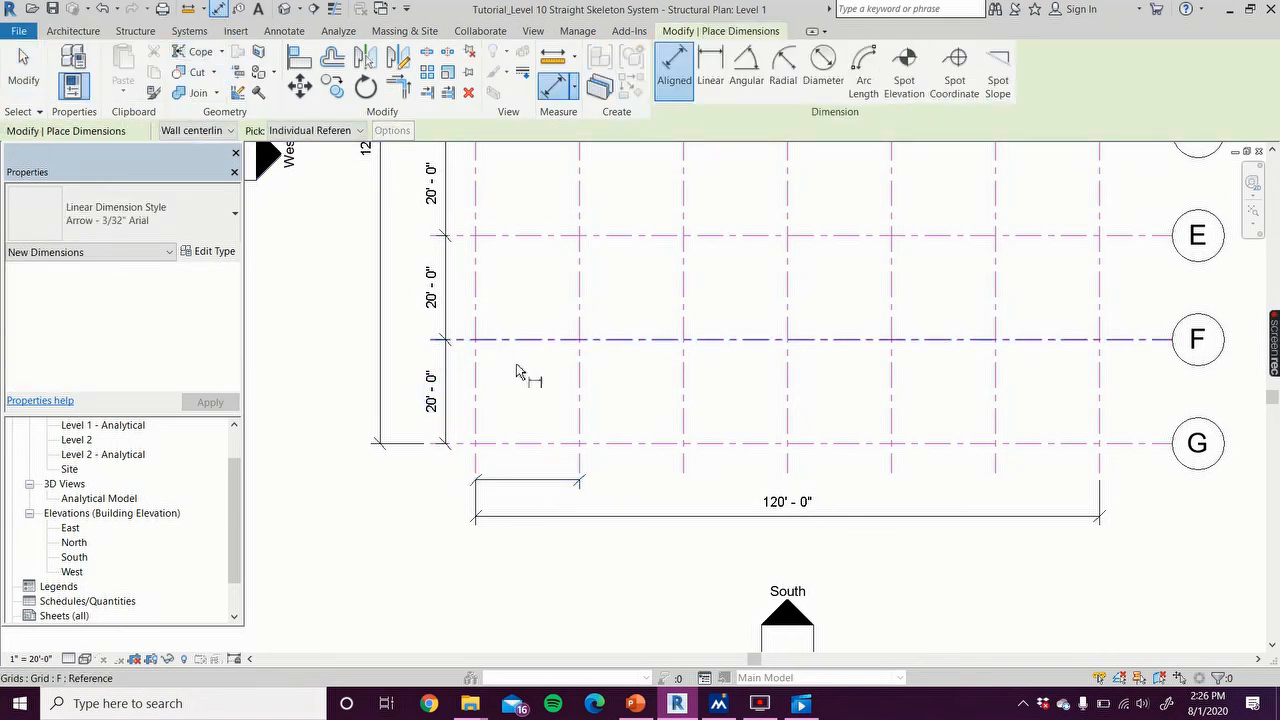
click(155, 229)
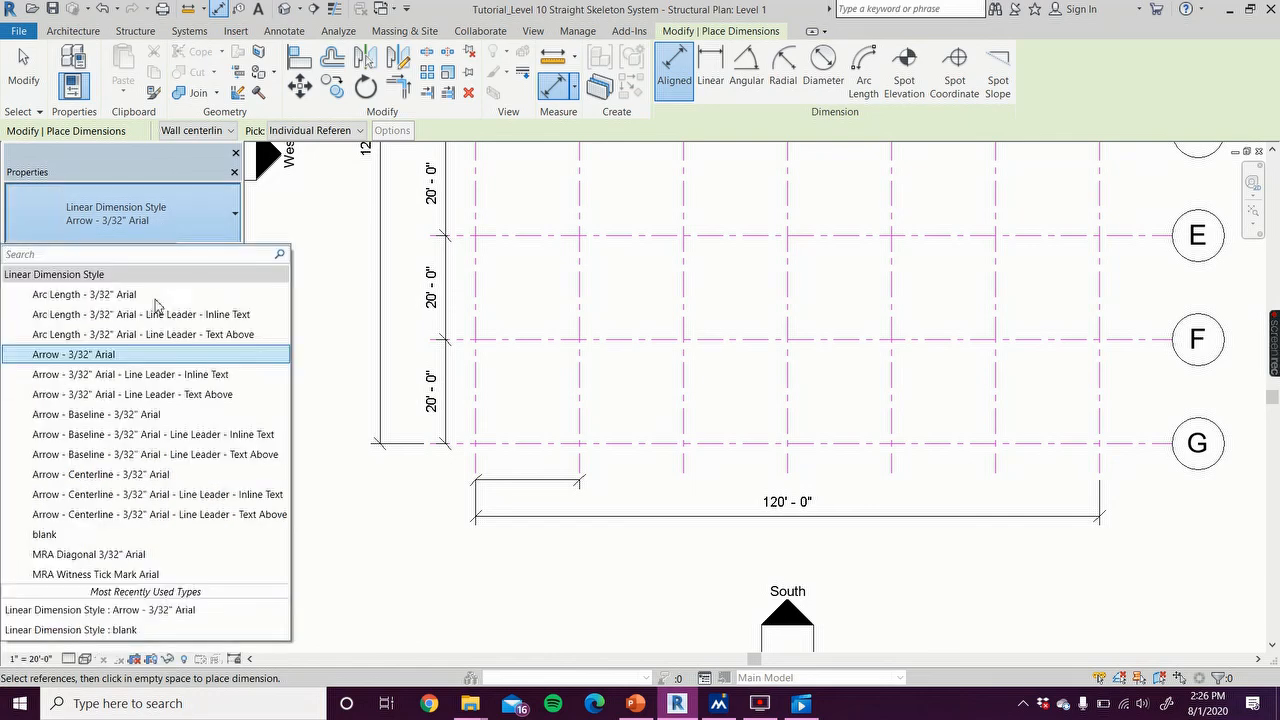
click(103, 536)
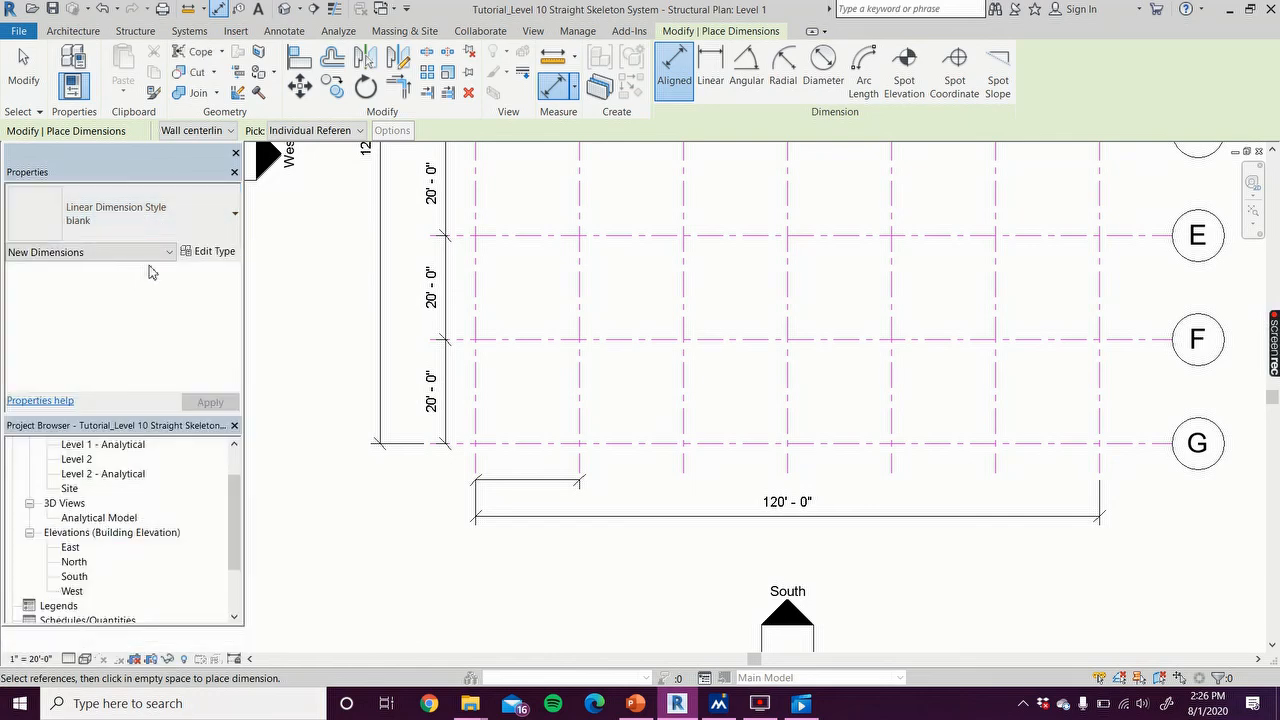
click(579, 467)
click(686, 466)
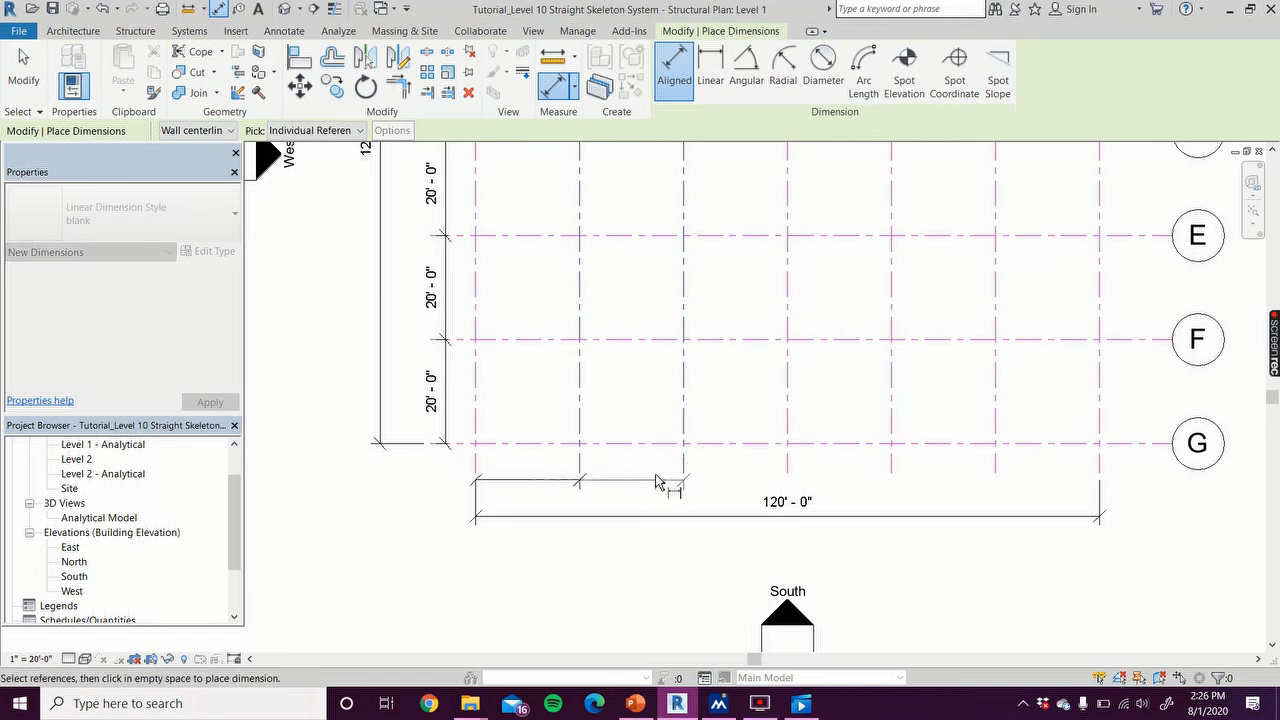
click(657, 483)
Step: Continue the row of blank aligned dimensions with the bays between grids 3 and 4 and grids 4 and 5
click(688, 466)
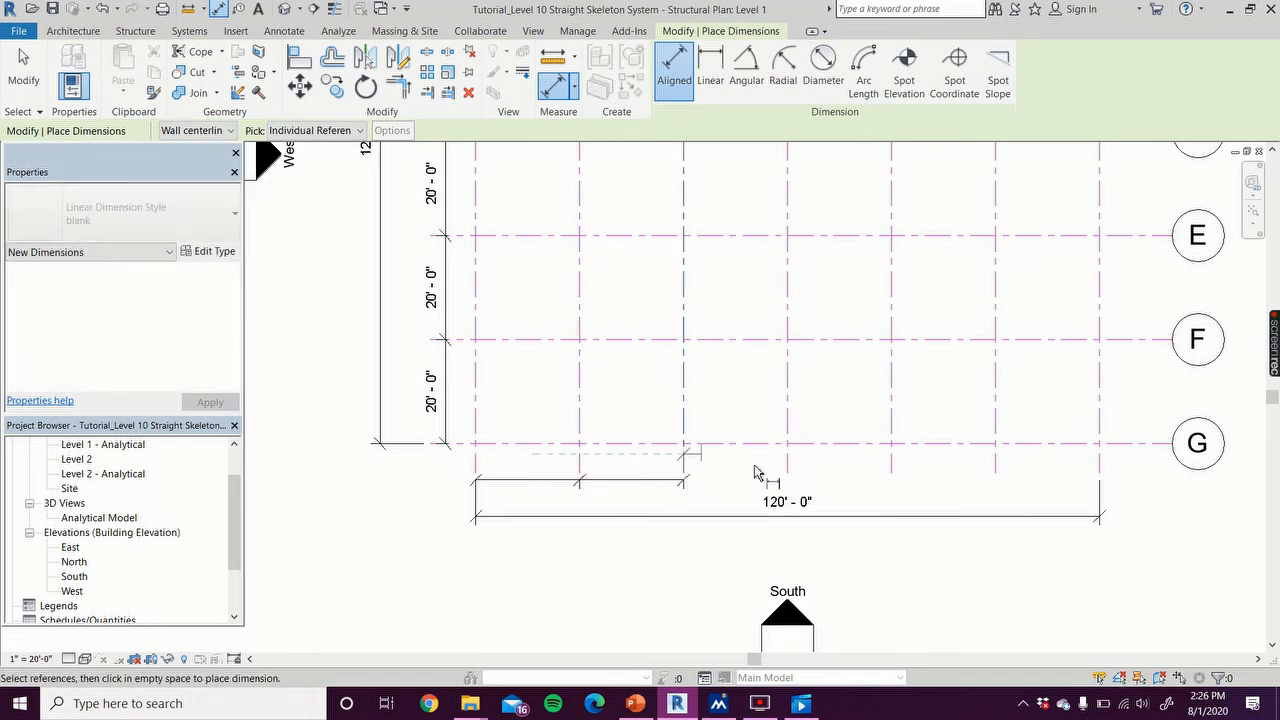
click(788, 464)
click(755, 482)
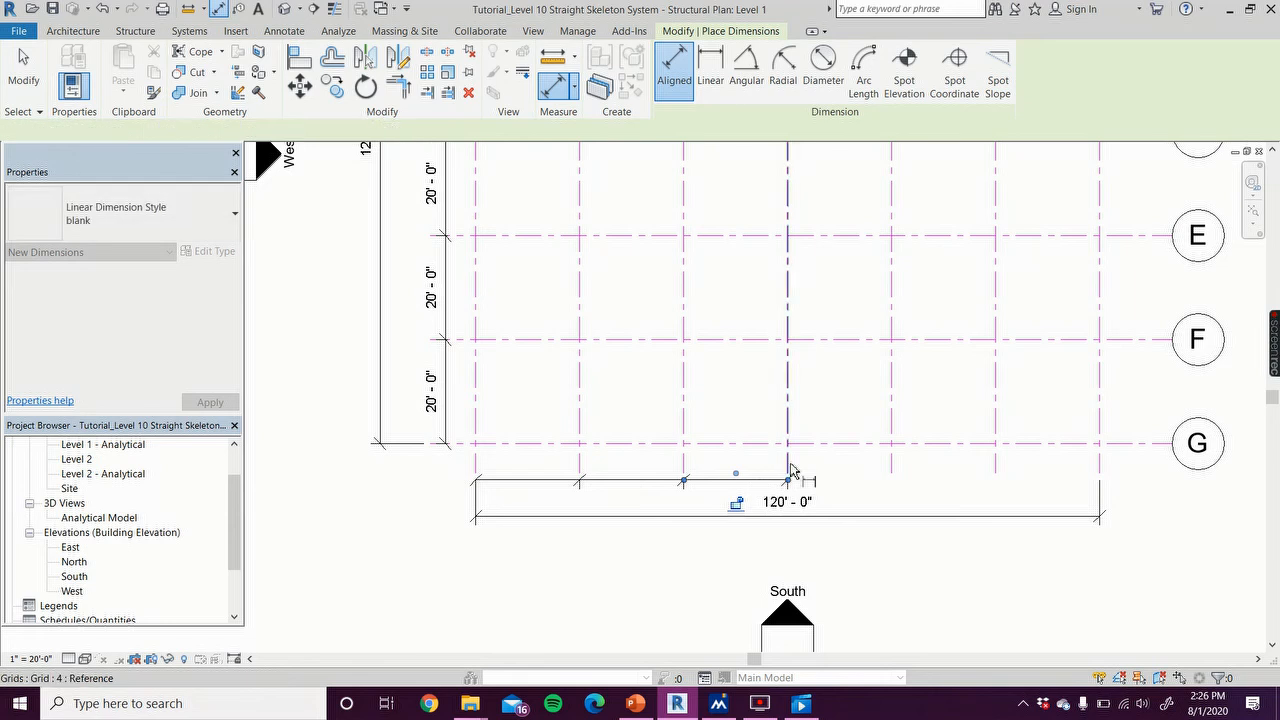
click(790, 464)
click(894, 465)
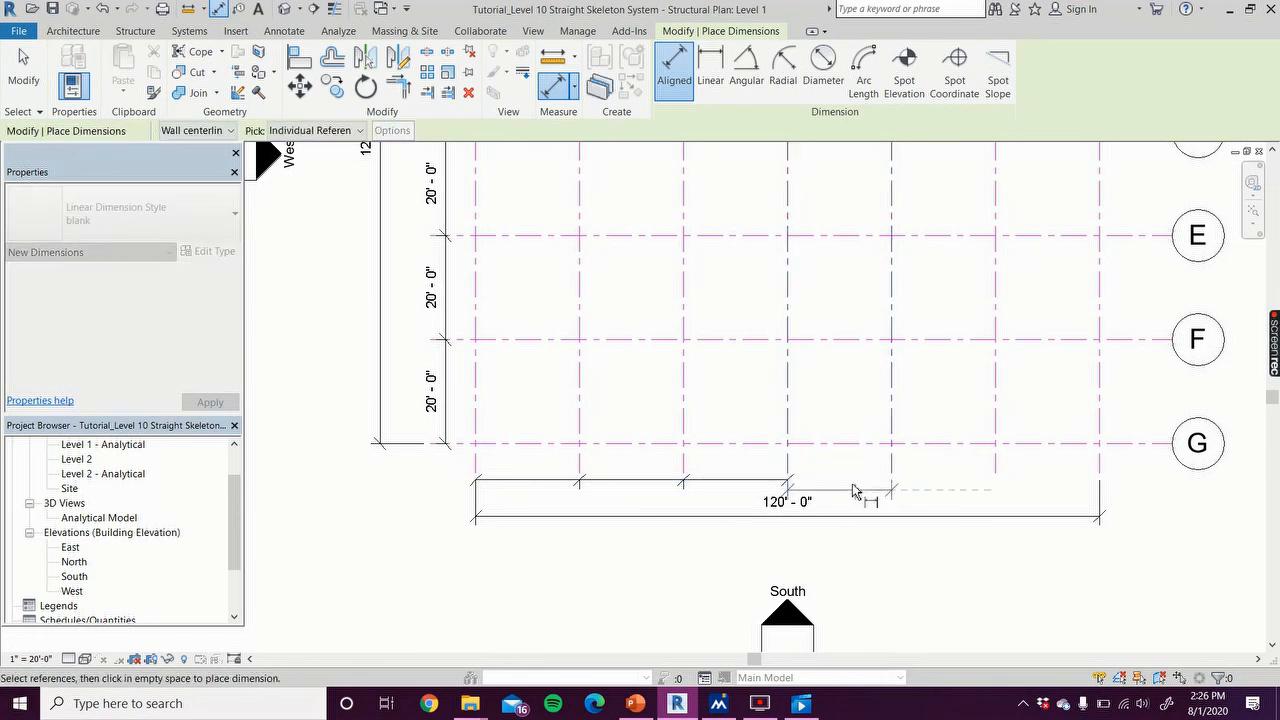
click(856, 486)
Step: Complete the row of blank aligned dimensions with the bays between grids 5 and 6 and grids 6 and 7
click(893, 416)
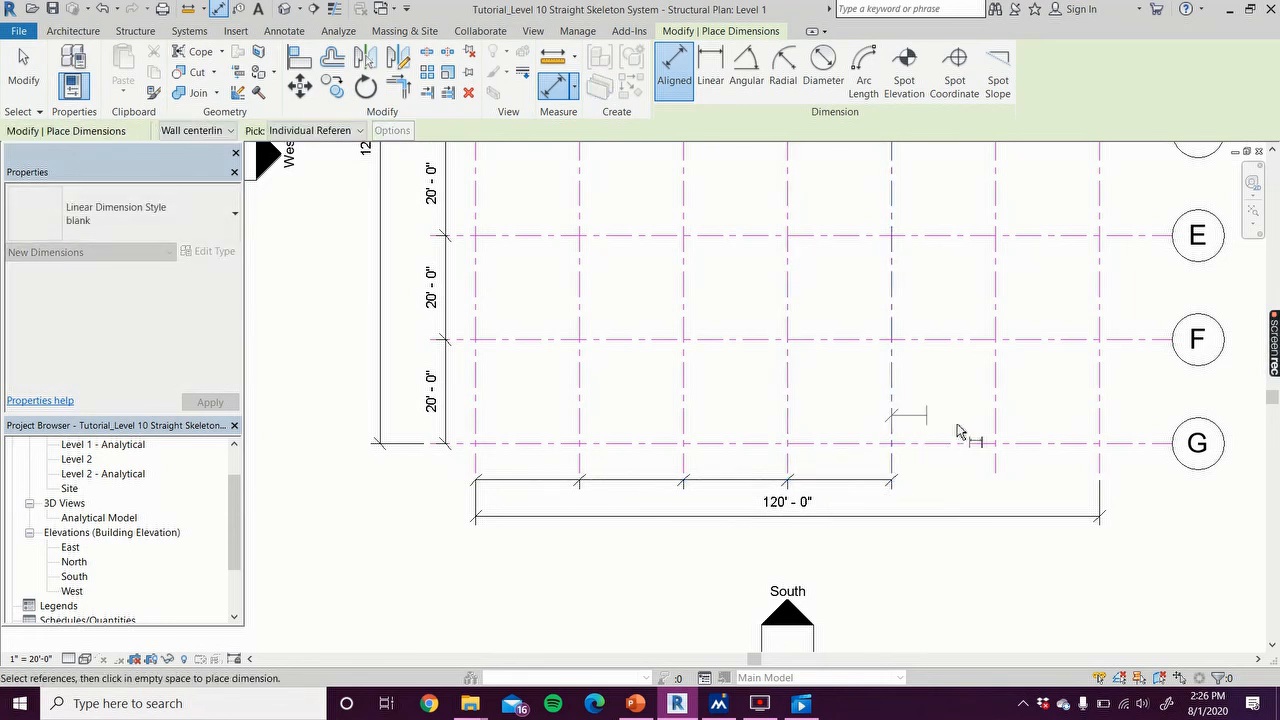
click(995, 430)
click(950, 484)
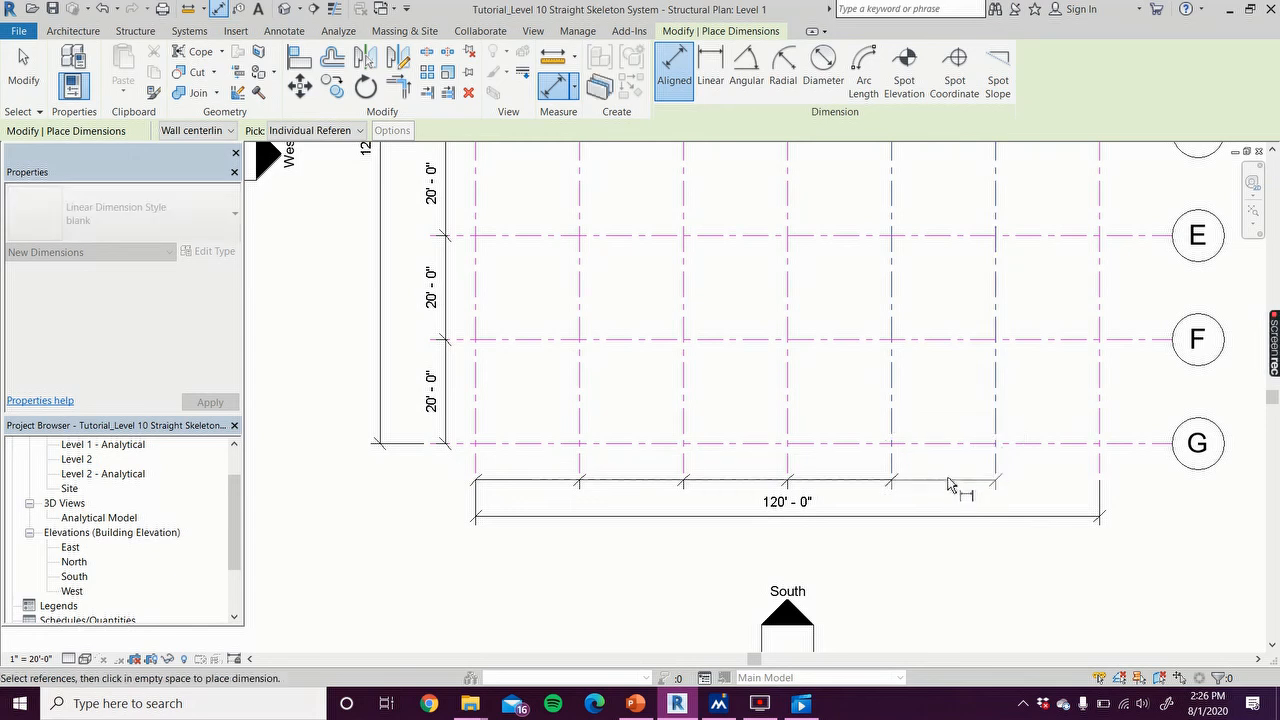
click(995, 429)
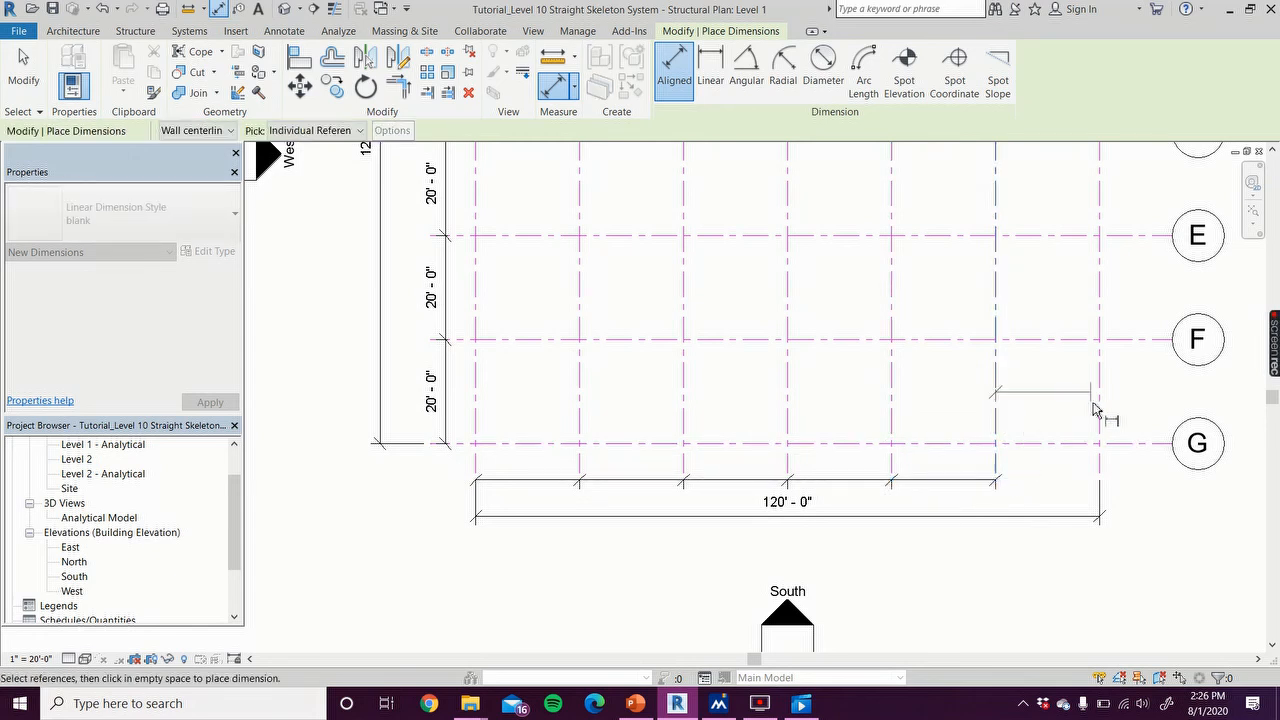
click(1100, 414)
click(1050, 485)
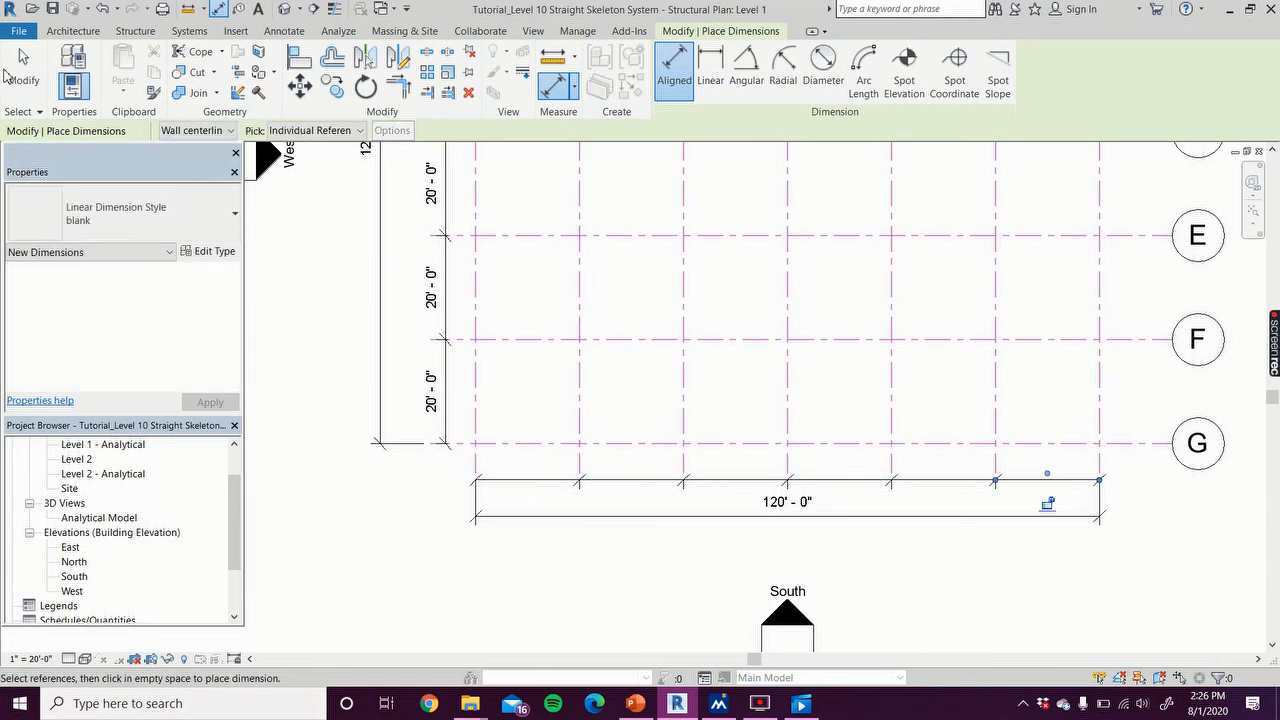
click(8, 75)
Step: Move the overall dimension below grid G farther away from the row of blank bay dimensions
click(748, 520)
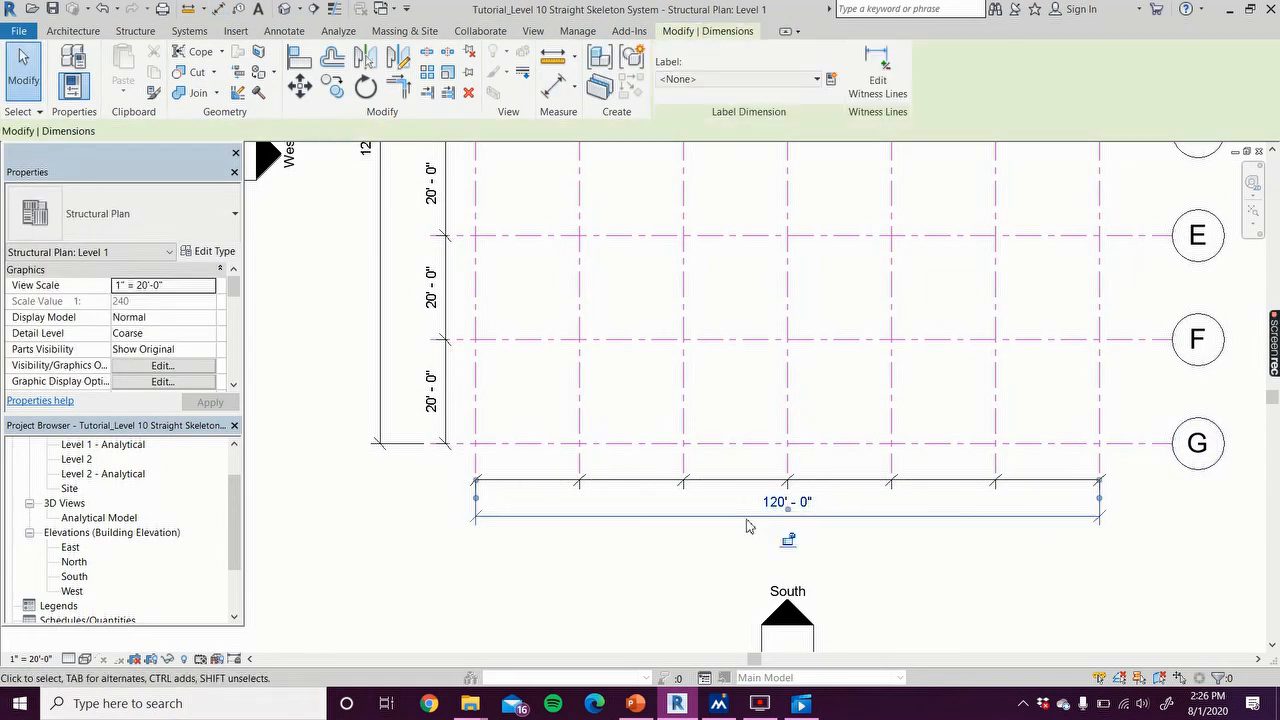
drag(750, 540, 760, 575)
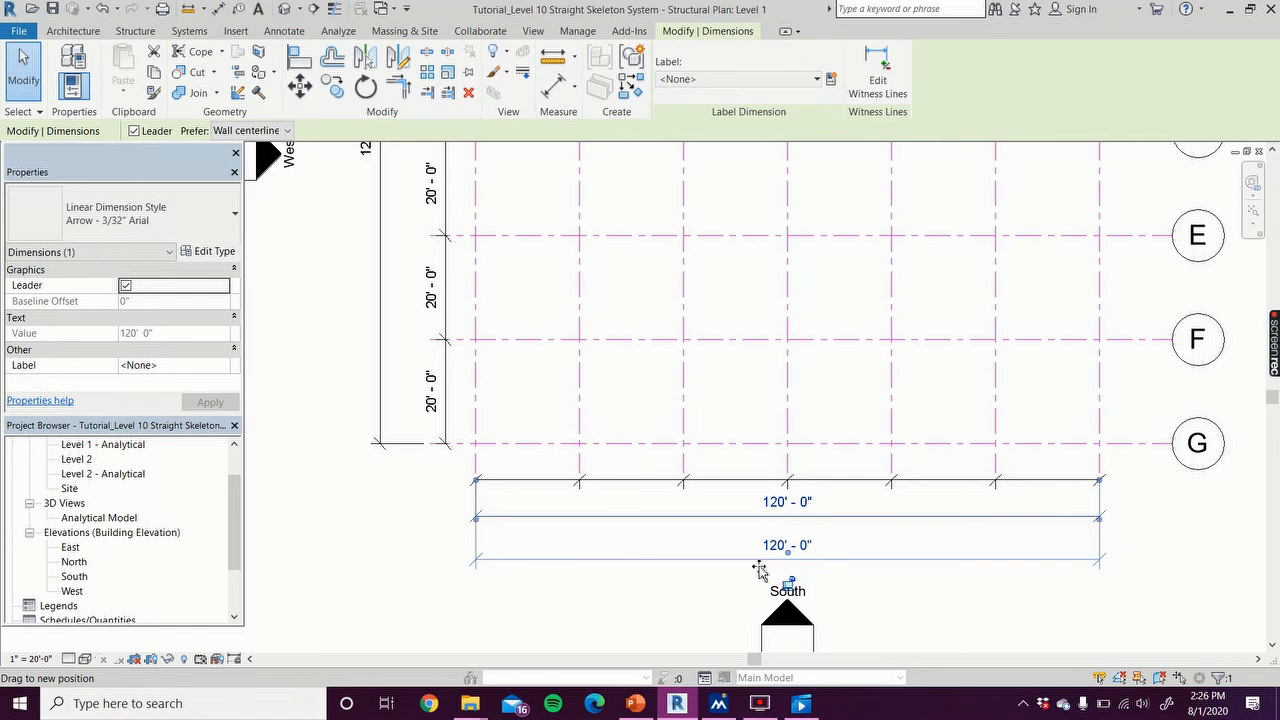
key(Escape)
click(444, 598)
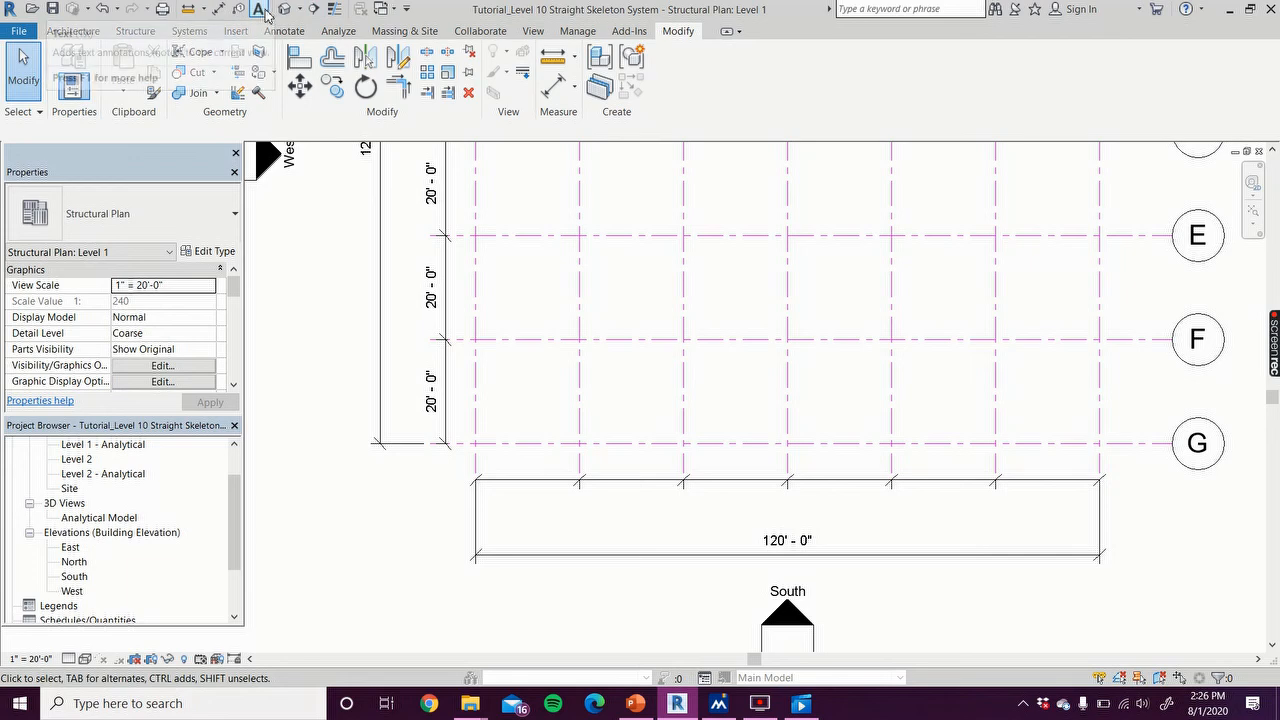
Step: Place a text note reading "6 SPACES AT 20'" between the blank bay dimensions and the overall dimension below grid G
click(290, 33)
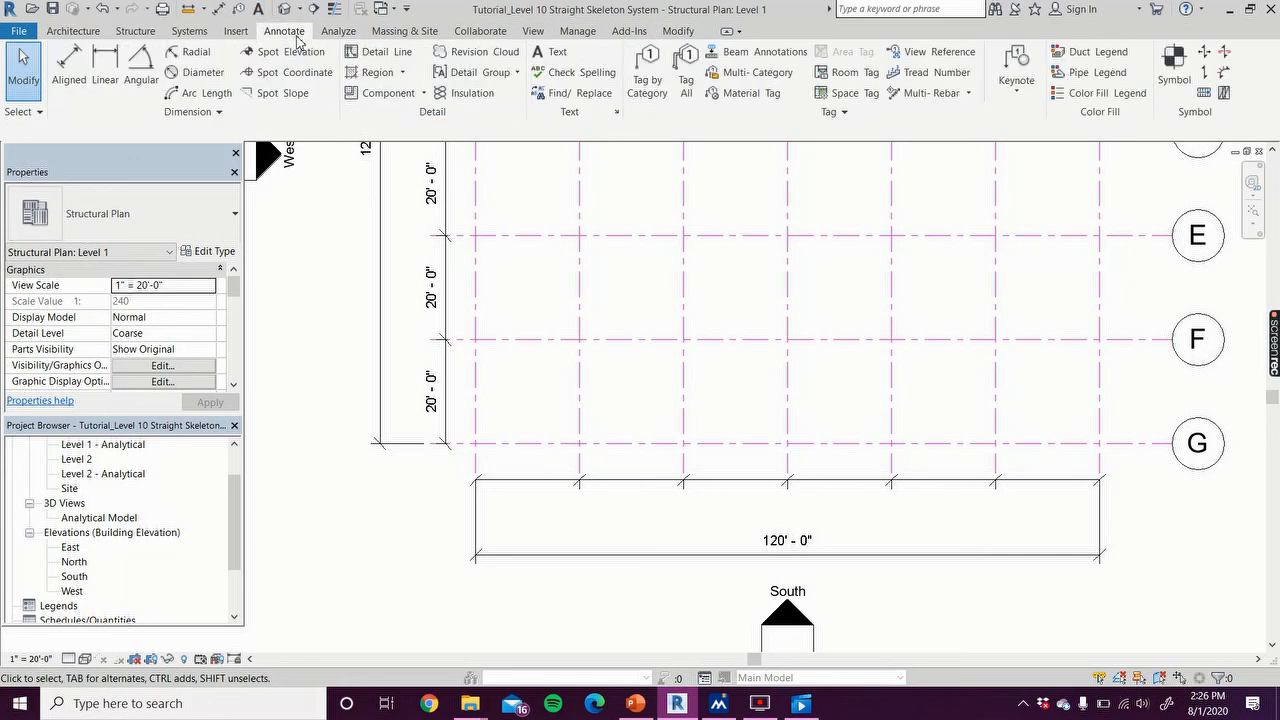
click(553, 53)
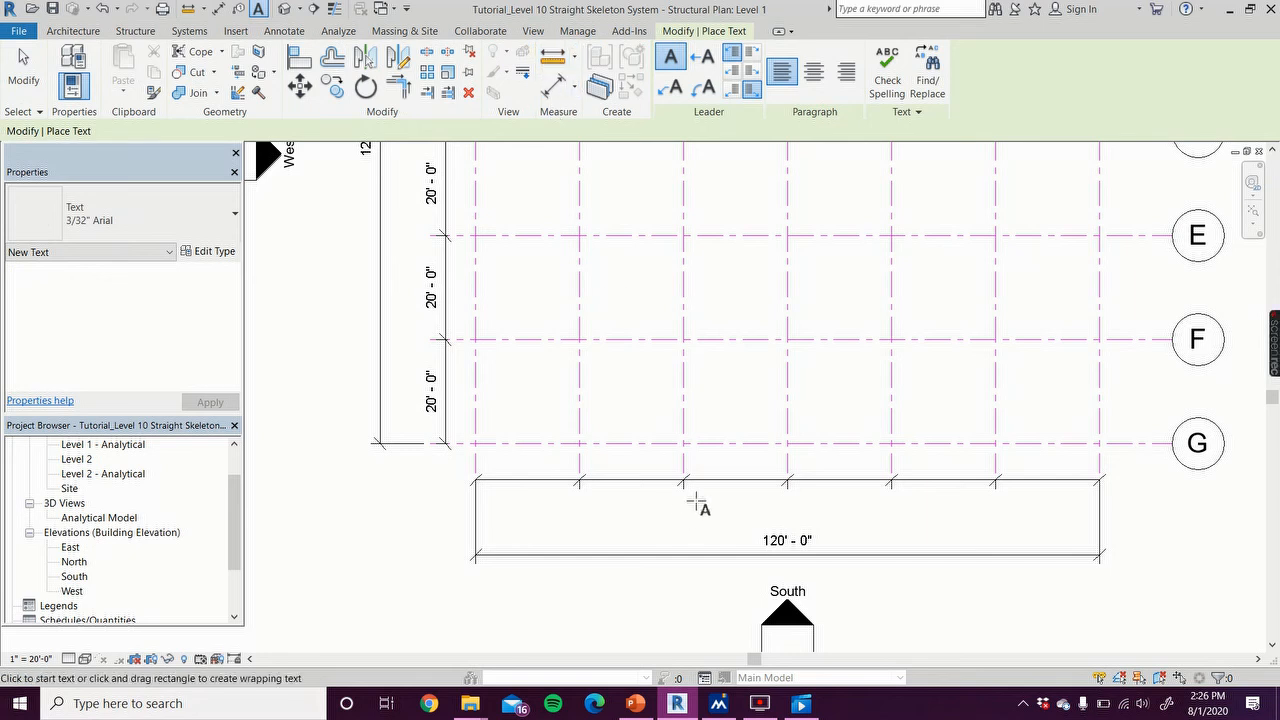
drag(697, 499, 888, 520)
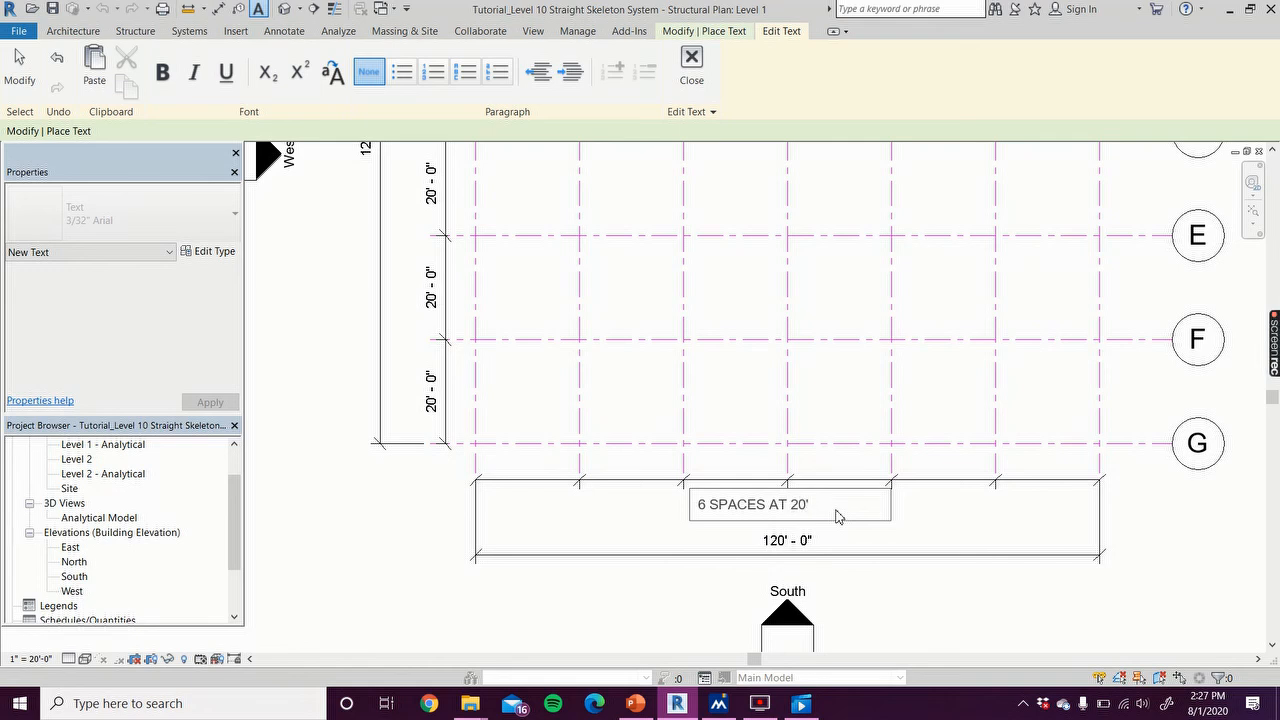
click(329, 543)
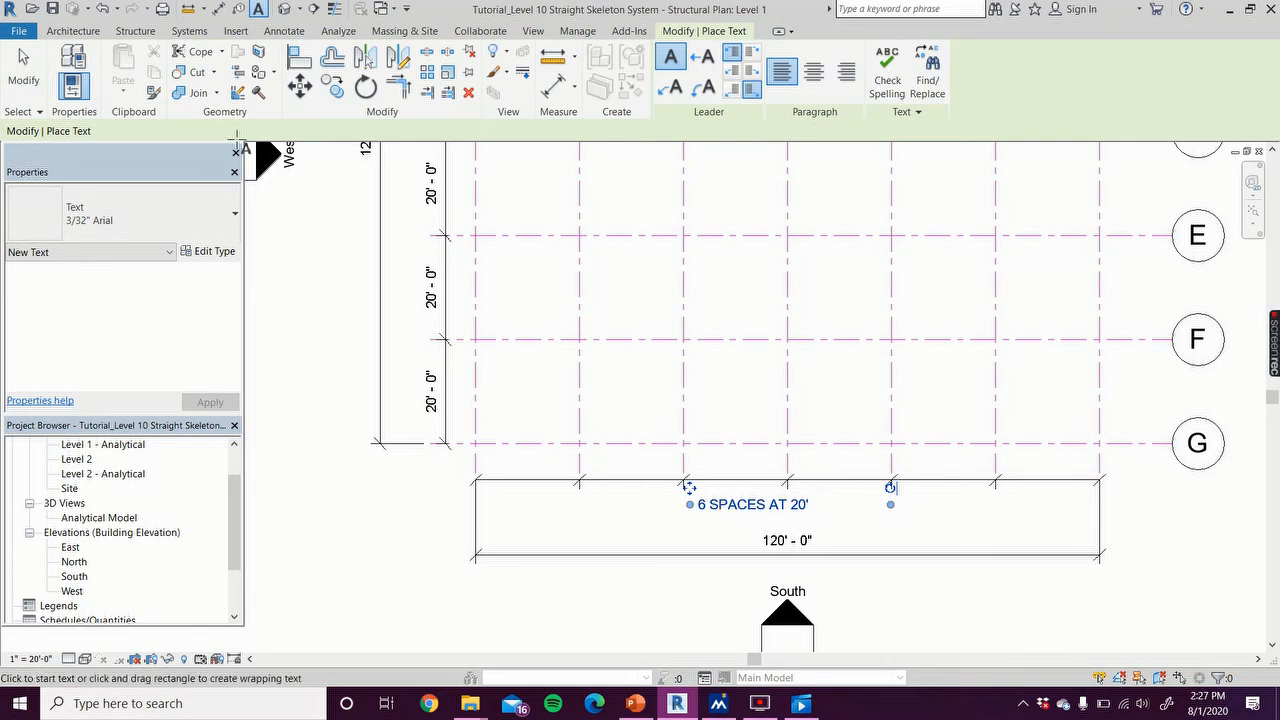
click(24, 72)
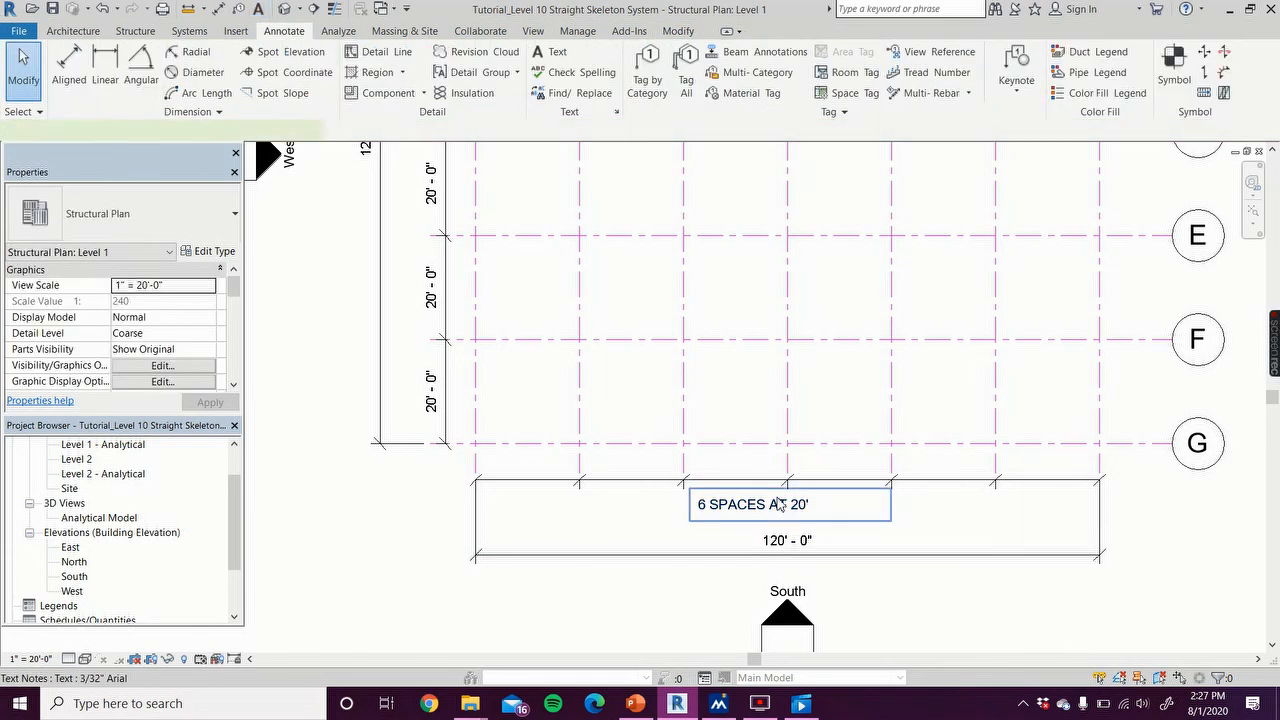
Step: Center-align the text of the "6 SPACES AT 20'" note
click(750, 504)
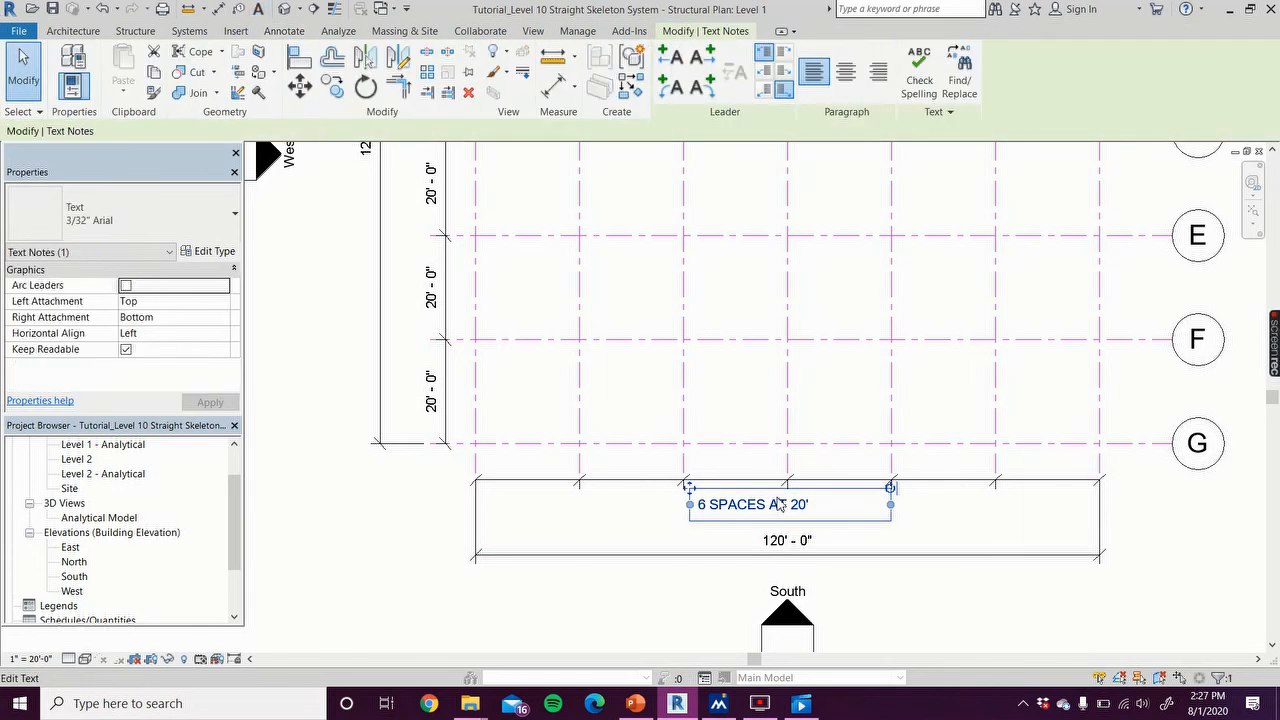
click(847, 72)
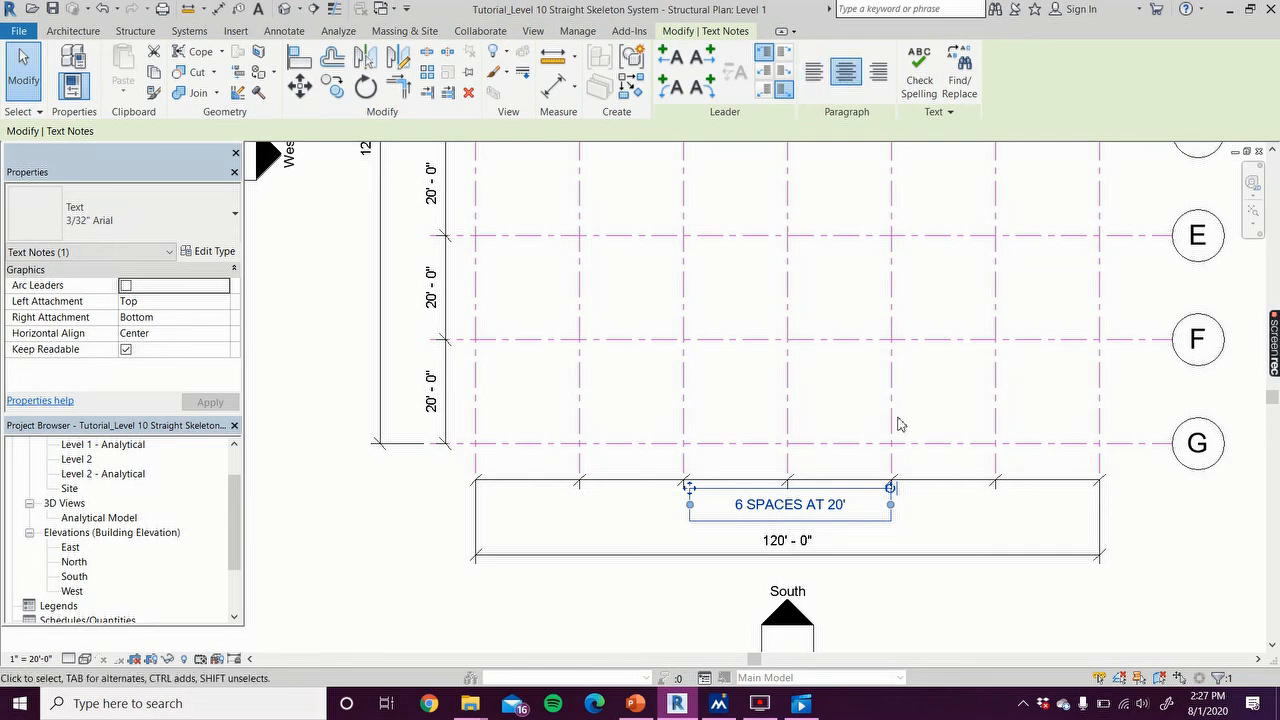
click(925, 630)
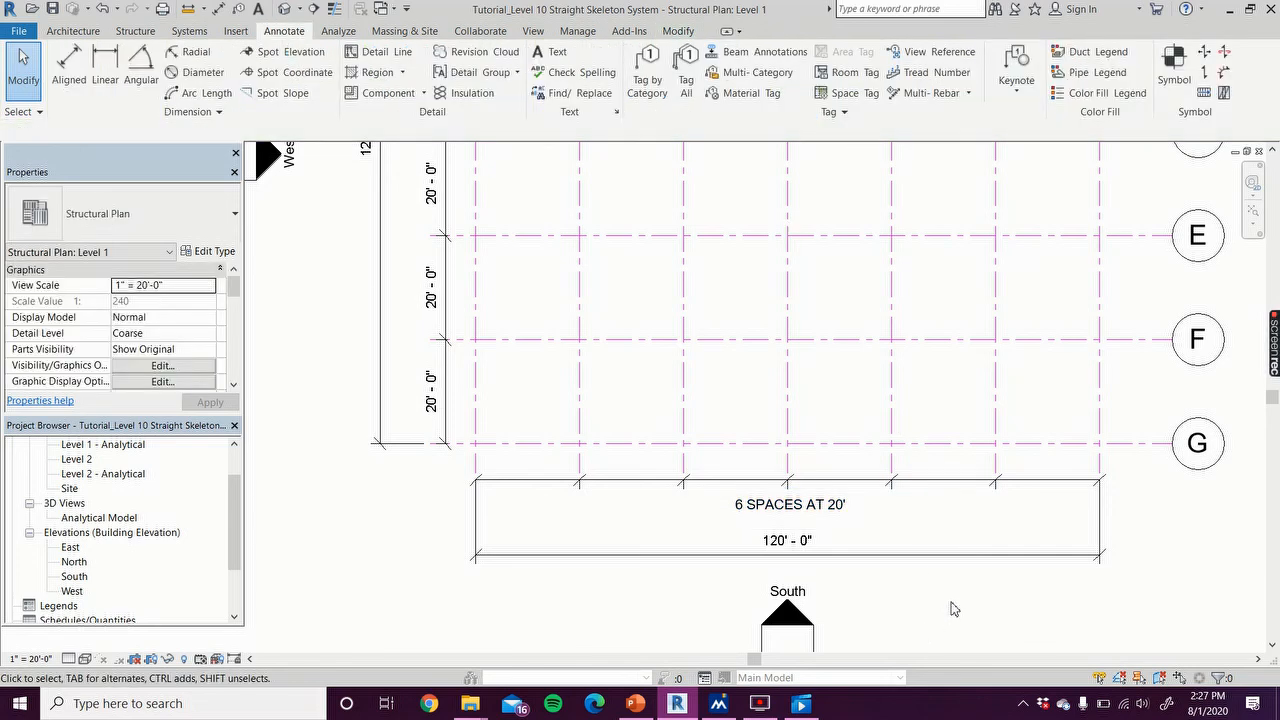
Step: Move the "6 SPACES AT 20'" note up so it sits just above the row of blank bay dimensions
scroll(953, 609, down, 2)
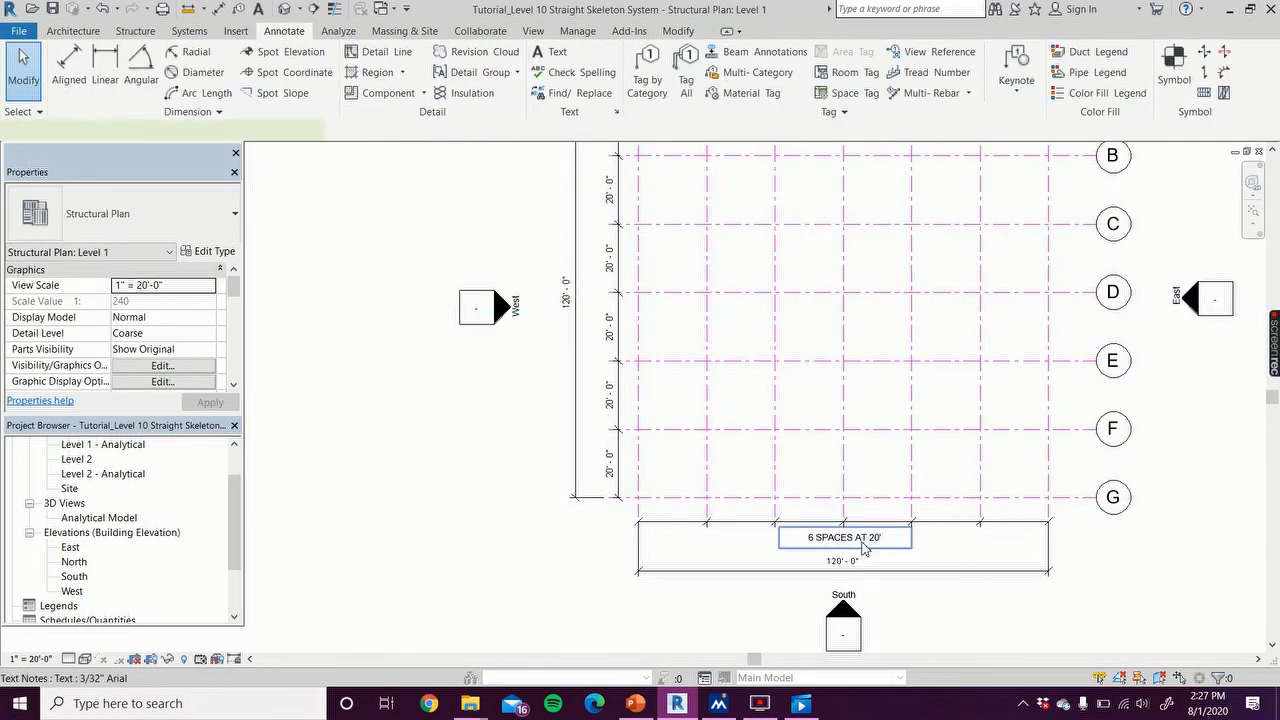
click(864, 548)
drag(780, 522, 780, 503)
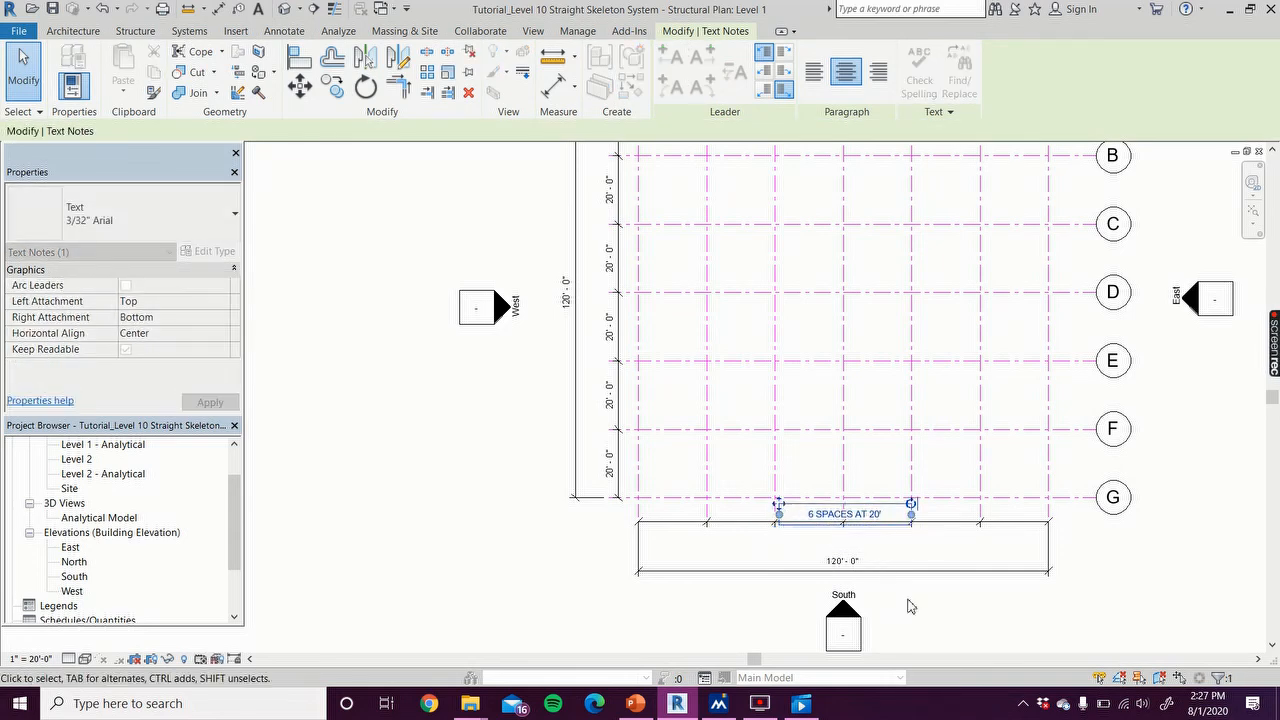
click(910, 605)
Step: Move the overall dimension below grid G up, close beneath the row of blank bay dimensions
click(849, 571)
drag(892, 570, 889, 537)
click(1080, 580)
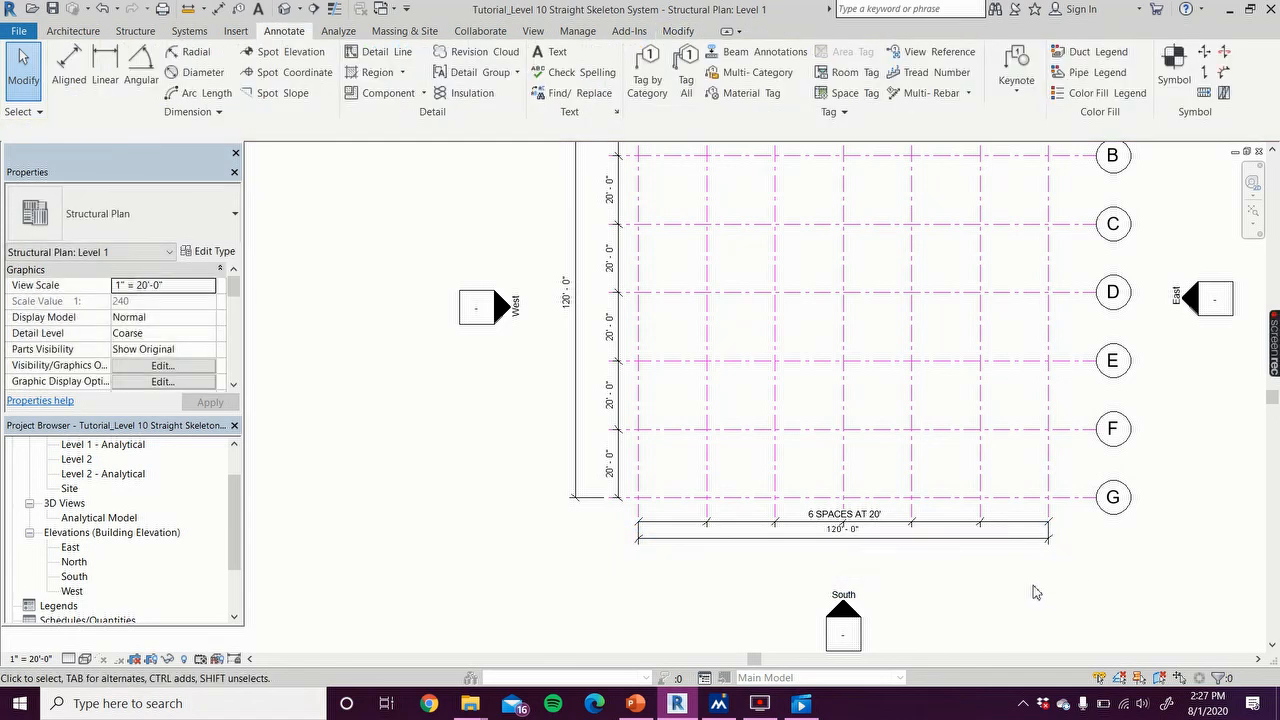
Step: Change the "6 SPACES AT 20'" note to the 1/8" Arial text type
scroll(1015, 582, up, 3)
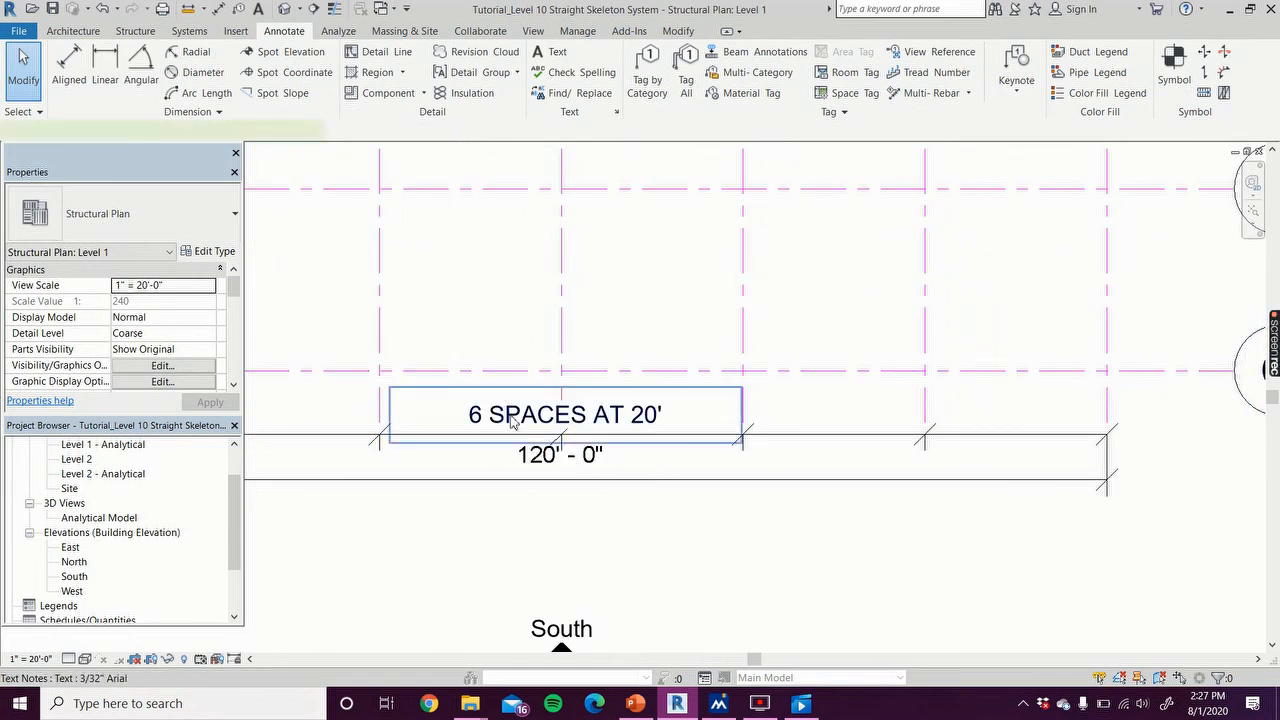
click(480, 414)
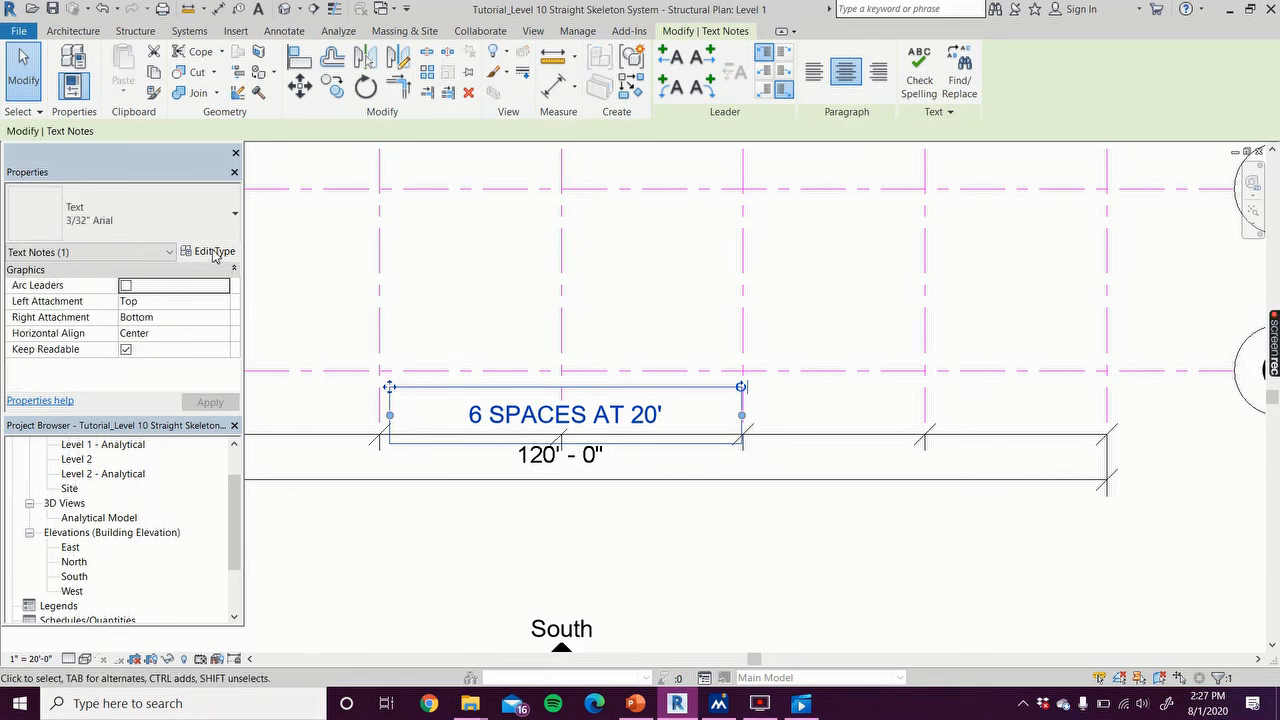
click(194, 212)
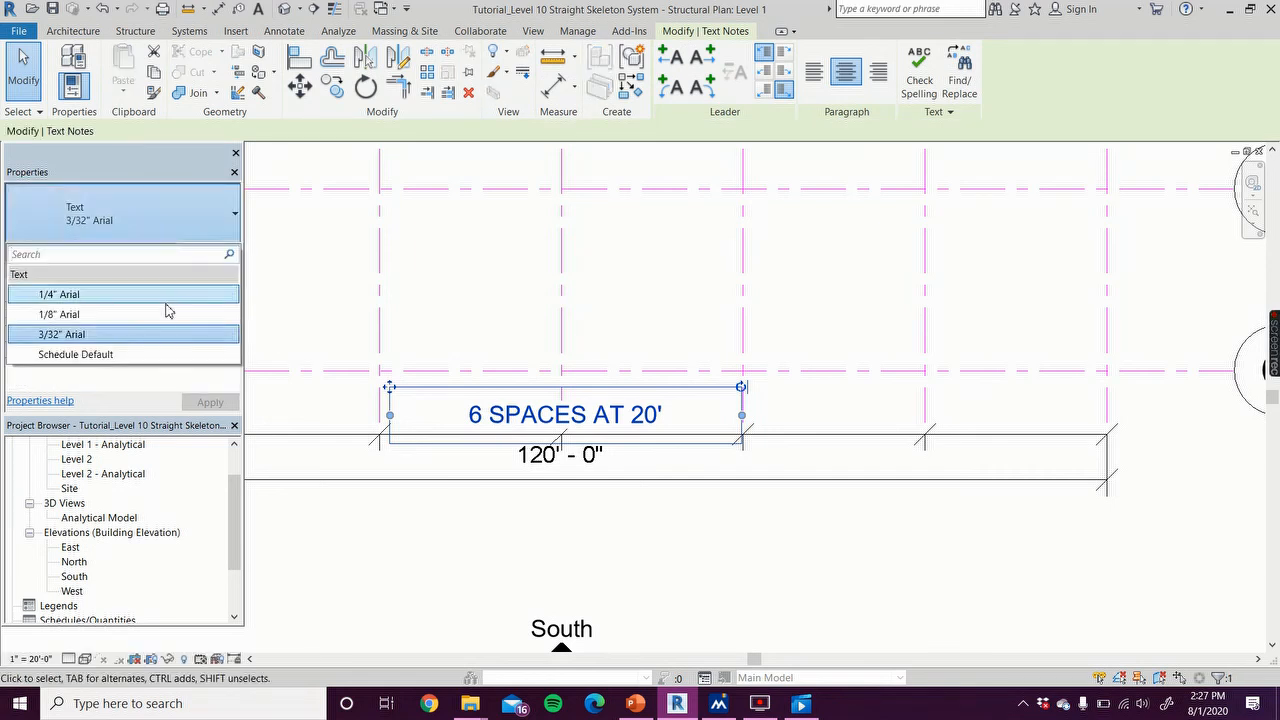
click(166, 314)
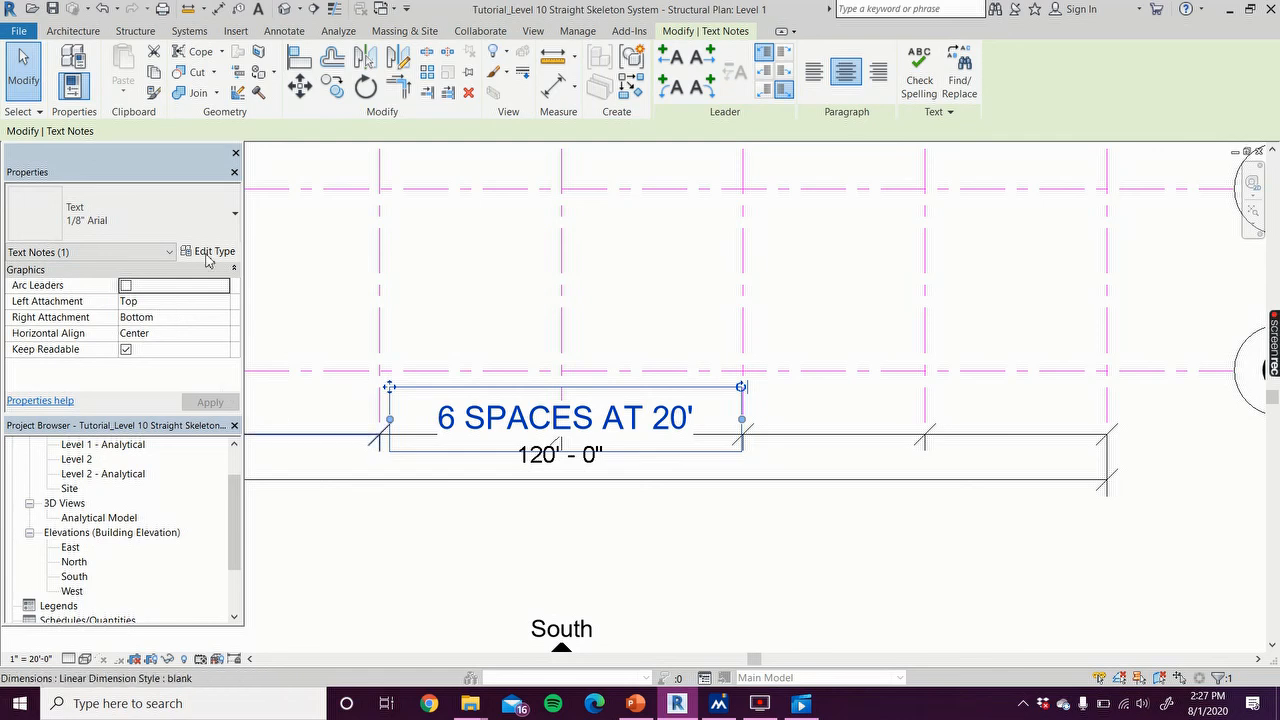
Step: Try the 1/4" Arial text type on the "6 SPACES AT 20'" note
click(414, 511)
click(477, 430)
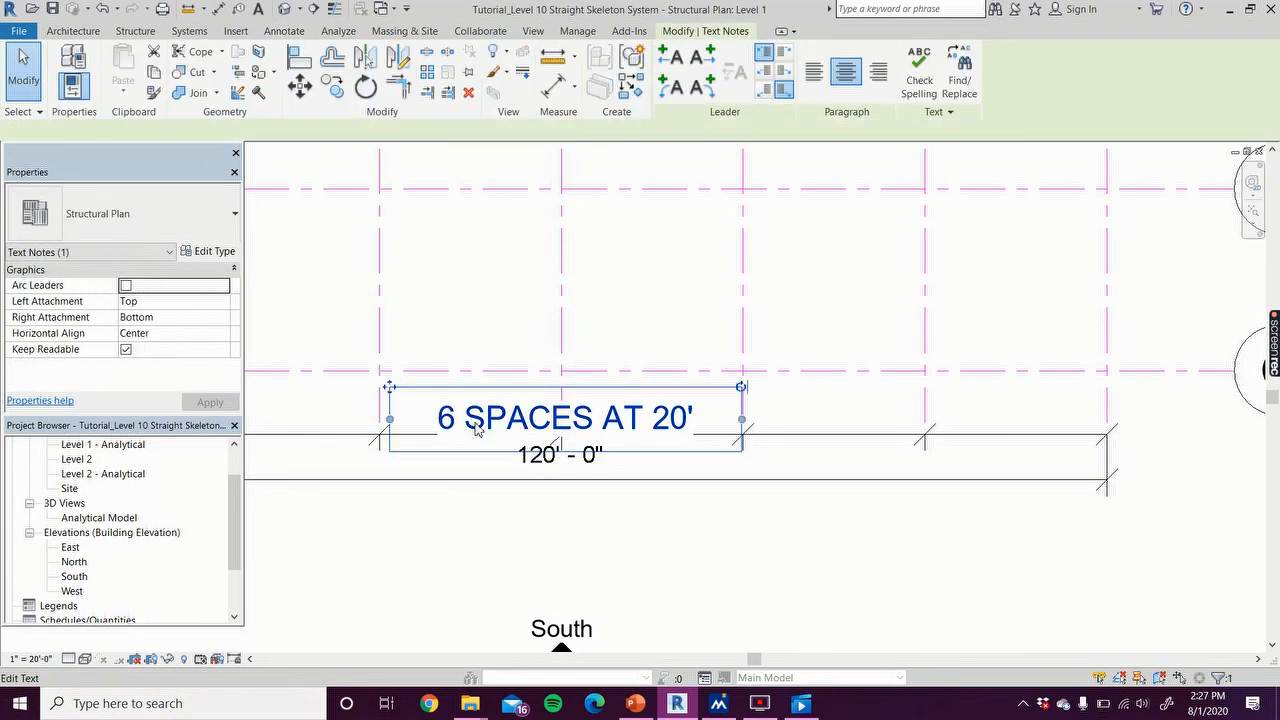
click(202, 228)
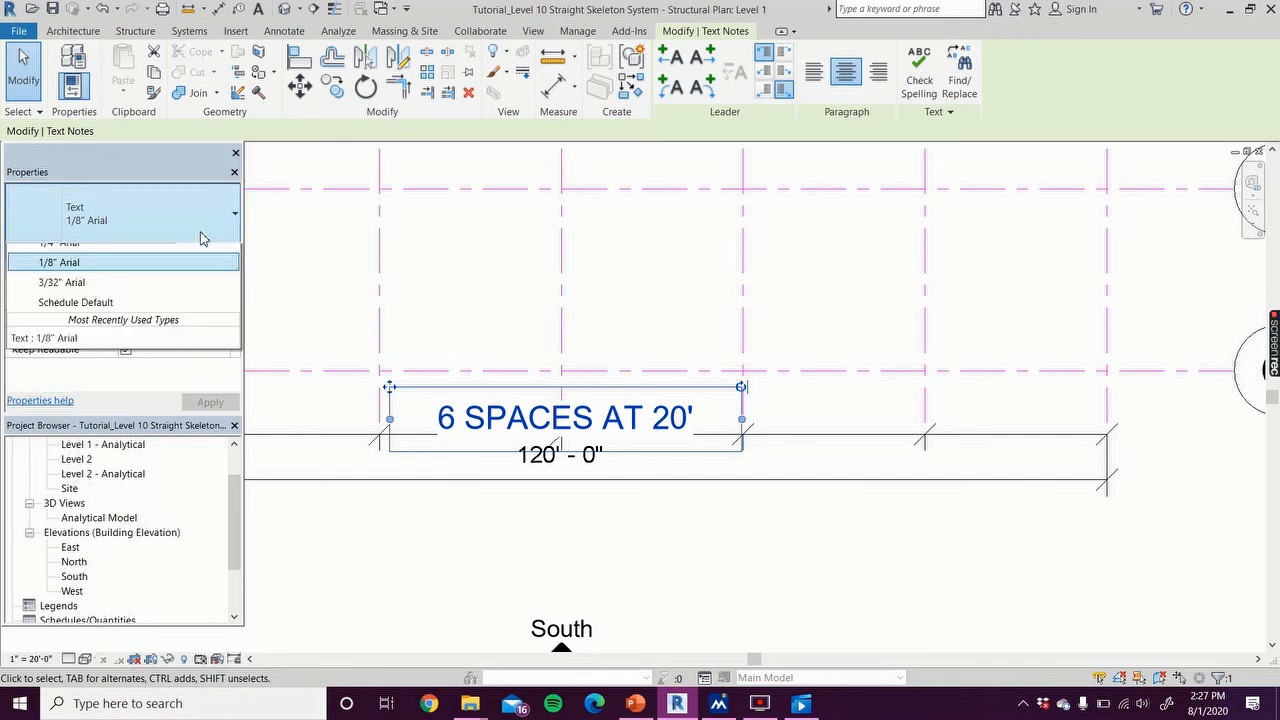
click(163, 293)
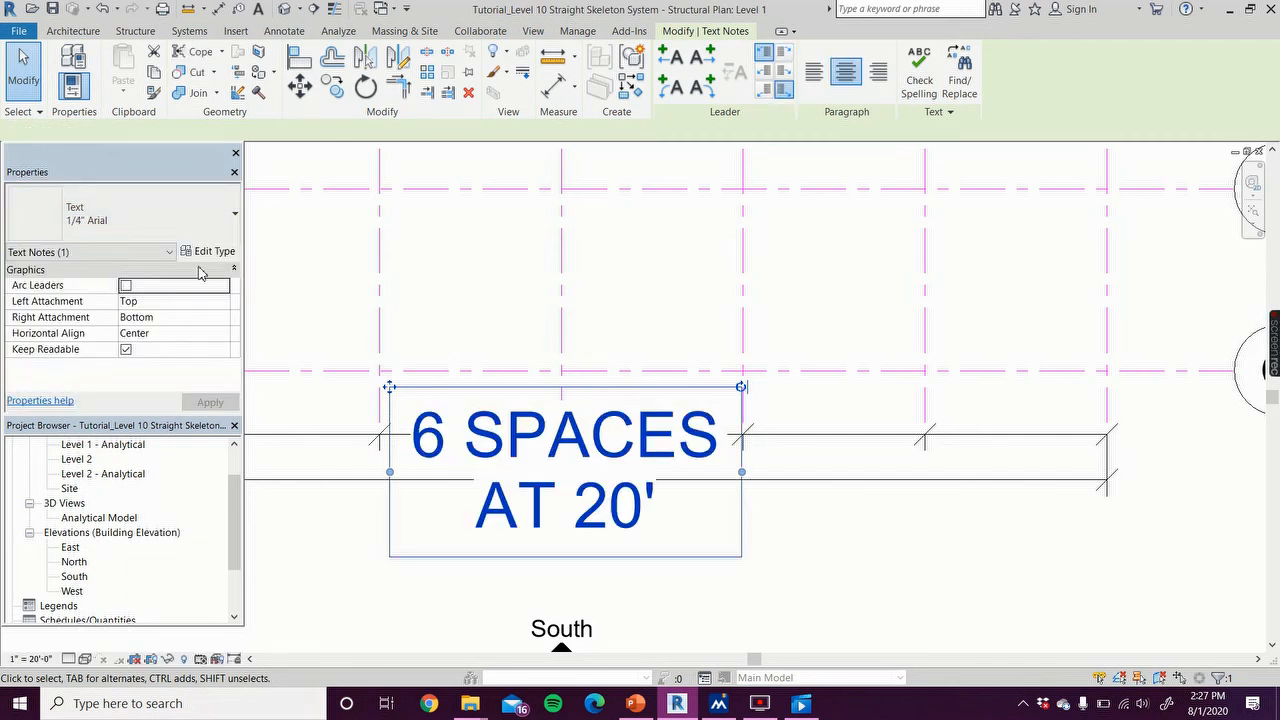
Step: Change the "6 SPACES AT 20'" note to the 3/32" Arial text type and deselect it
click(171, 206)
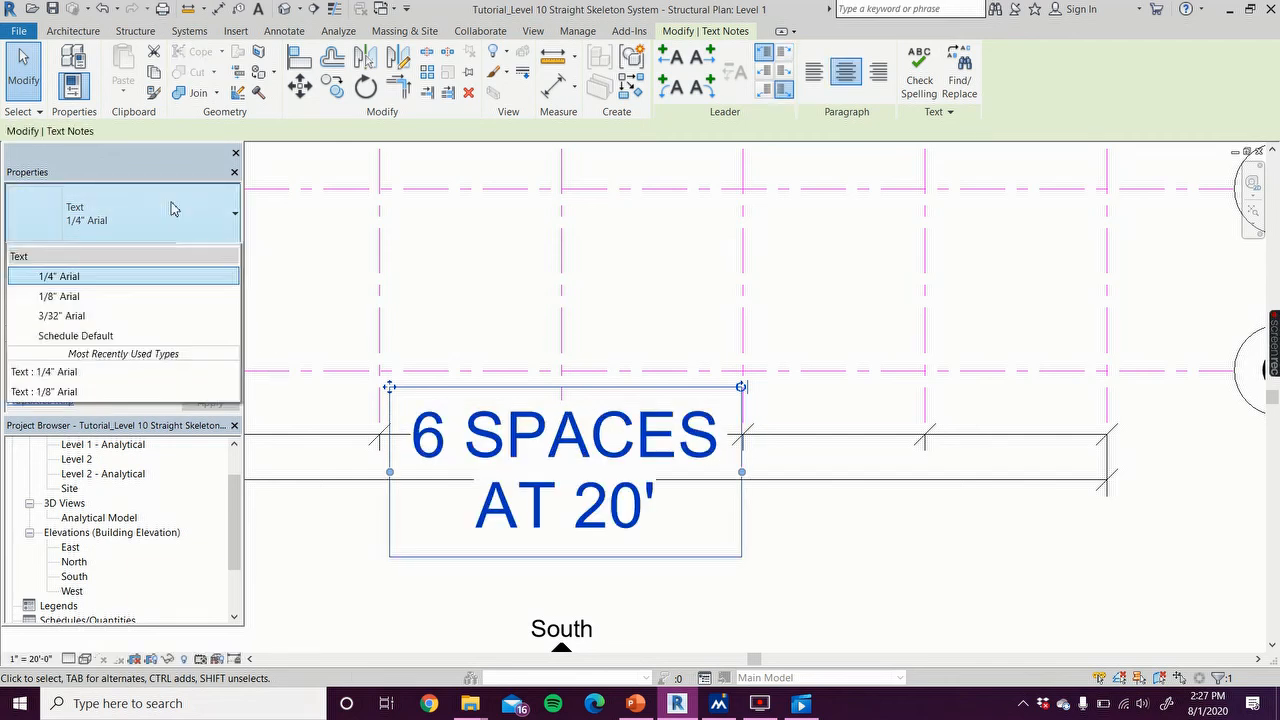
click(140, 336)
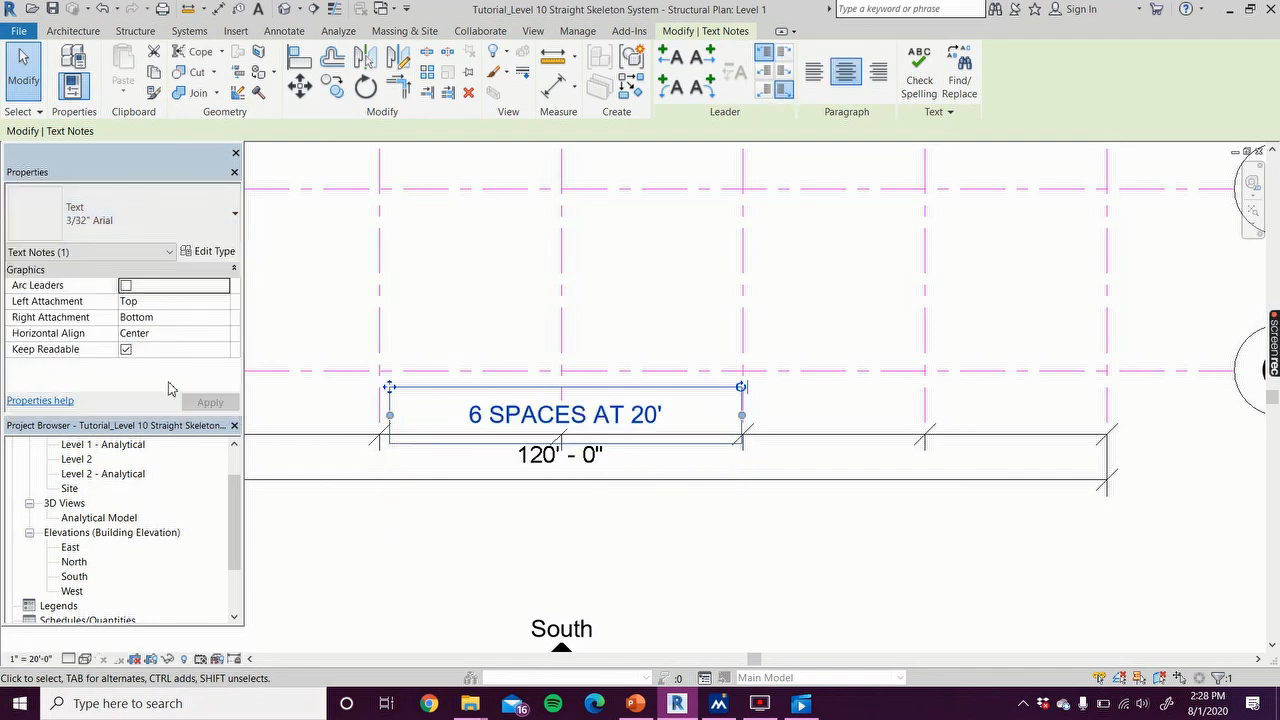
click(352, 519)
scroll(403, 590, down, 2)
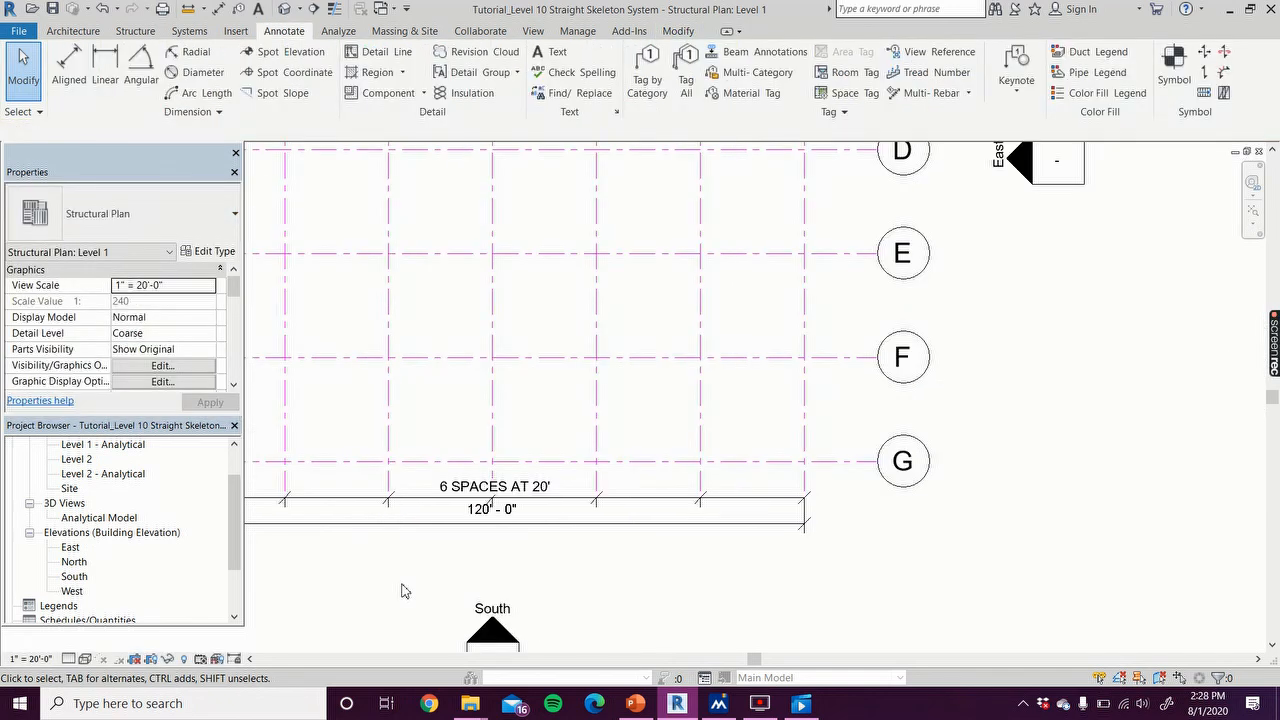
scroll(404, 590, down, 1)
scroll(403, 590, down, 4)
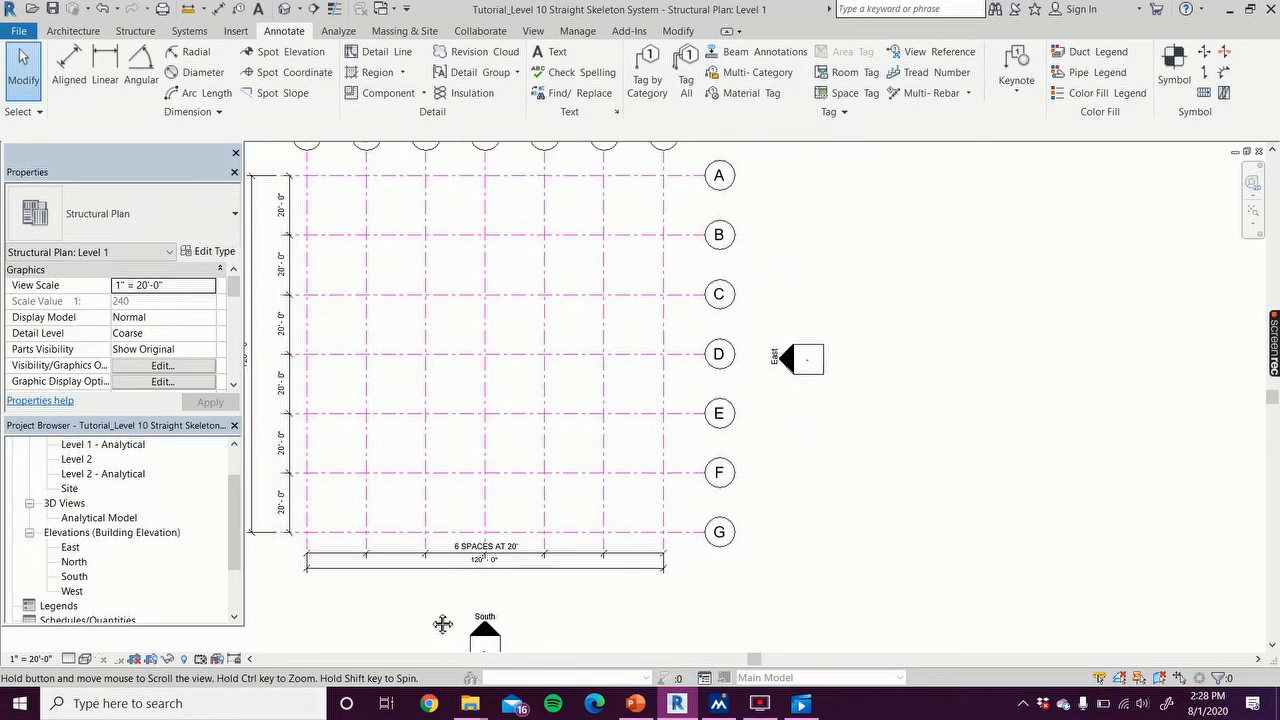